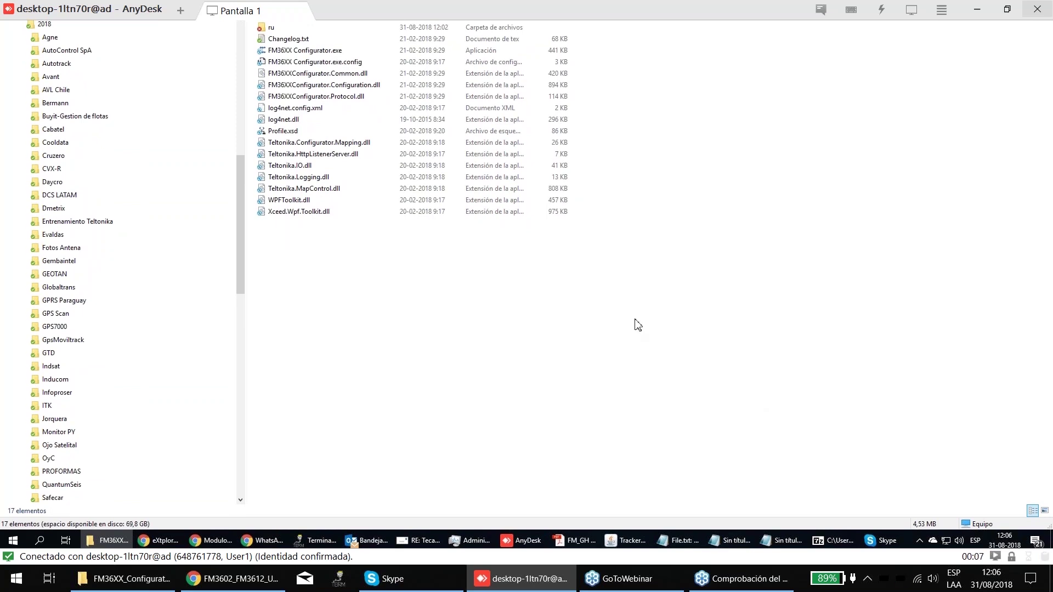
- Bring Chrome forward and switch to the Gurtam manufacturers tab
click(219, 578)
key(ctrl+Tab)
key(ctrl+Tab)
scroll(583, 311, down, 4)
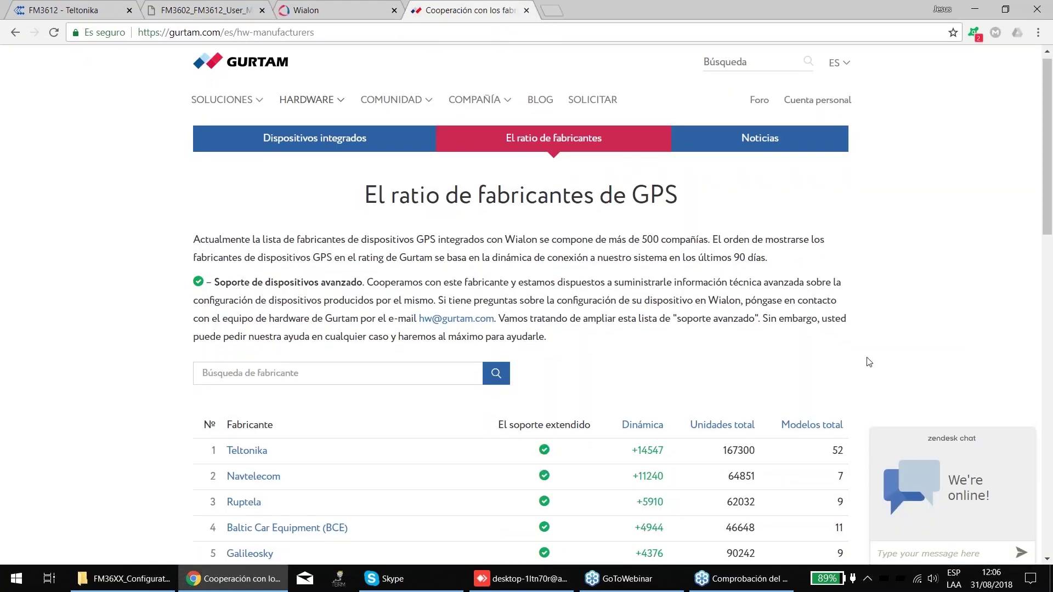
scroll(903, 281, up, 1)
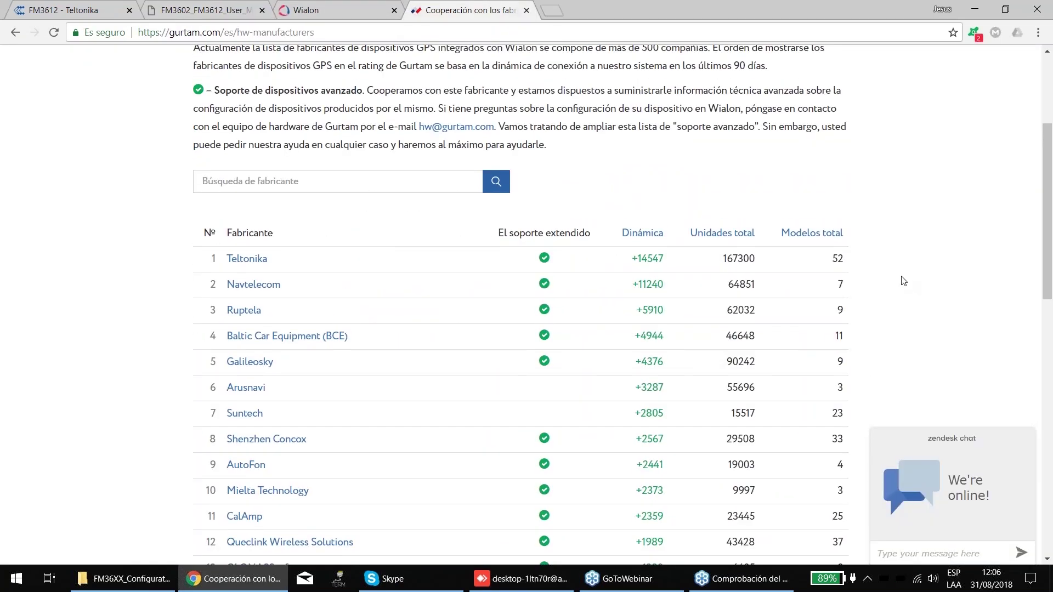
scroll(903, 281, up, 2)
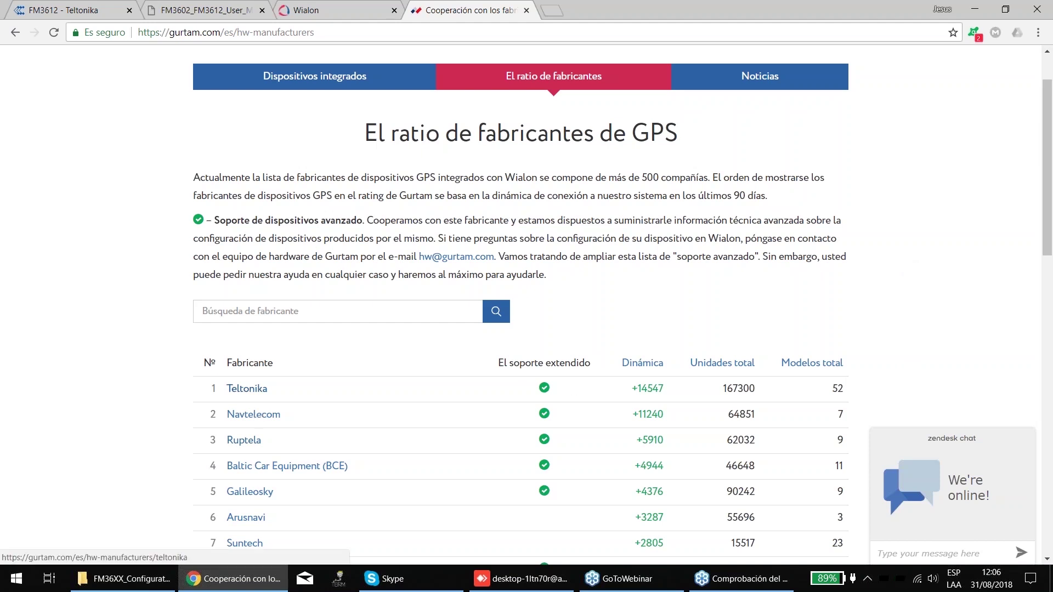
- Open Teltonika's Gurtam manufacturer page, browse its device list, then minimize Chrome
click(246, 388)
scroll(439, 291, down, 3)
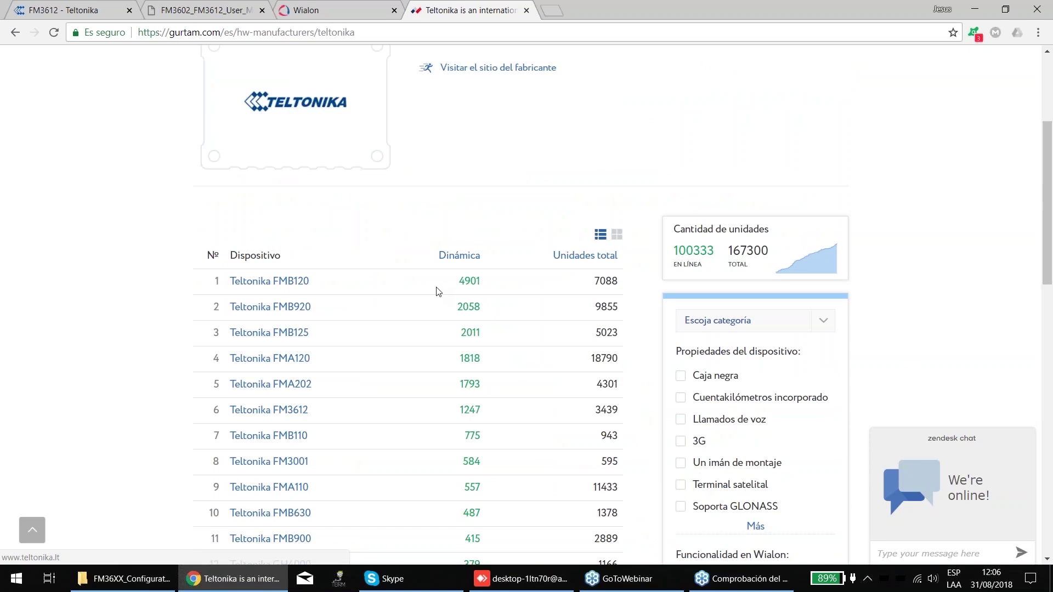
scroll(438, 291, down, 4)
scroll(540, 327, up, 1)
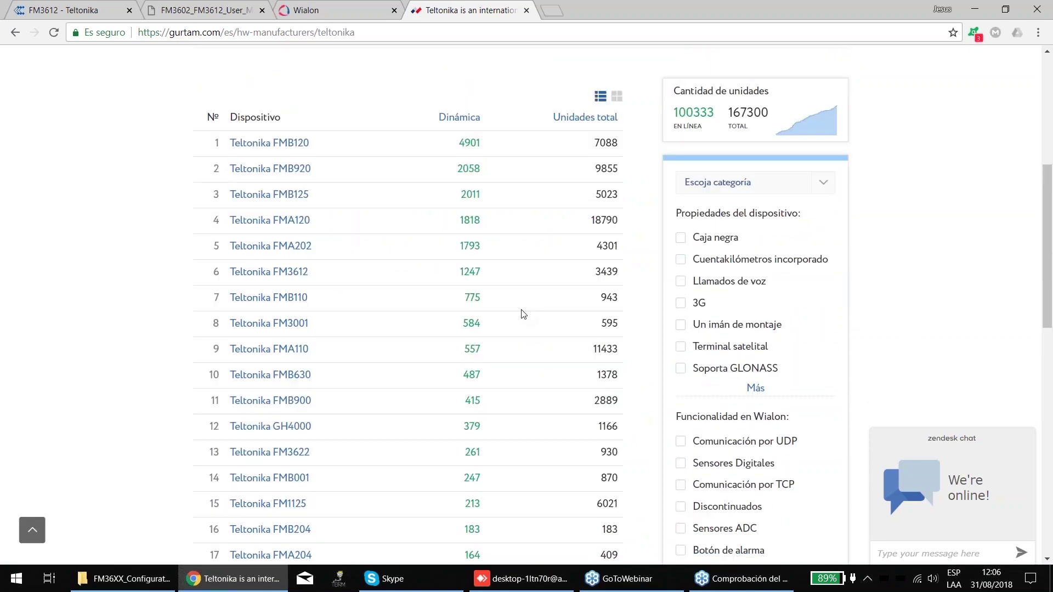
scroll(459, 383, down, 1)
scroll(459, 383, down, 7)
scroll(459, 383, up, 6)
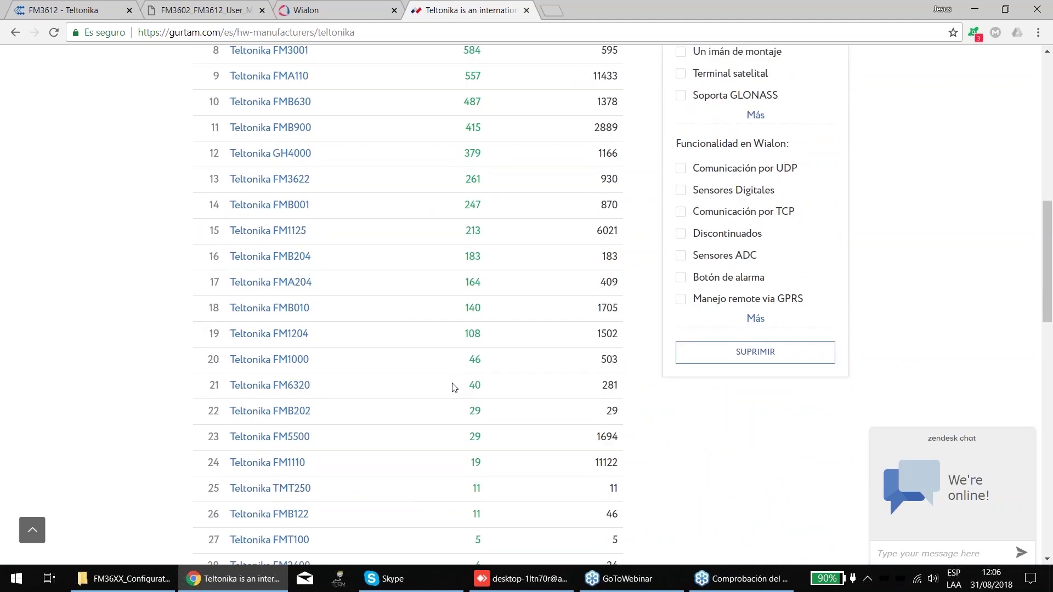
scroll(452, 386, up, 8)
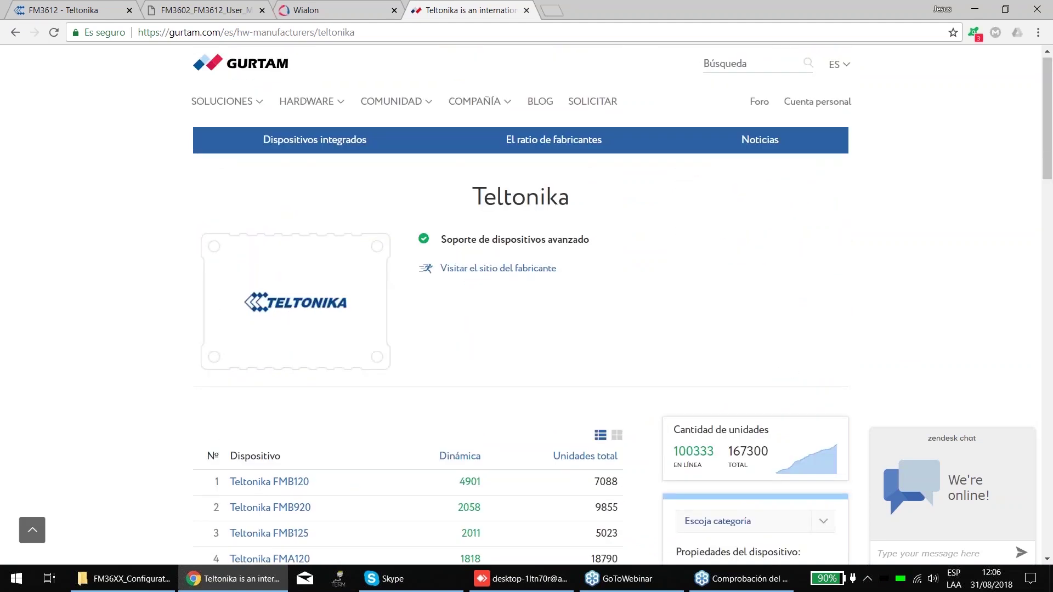
click(975, 10)
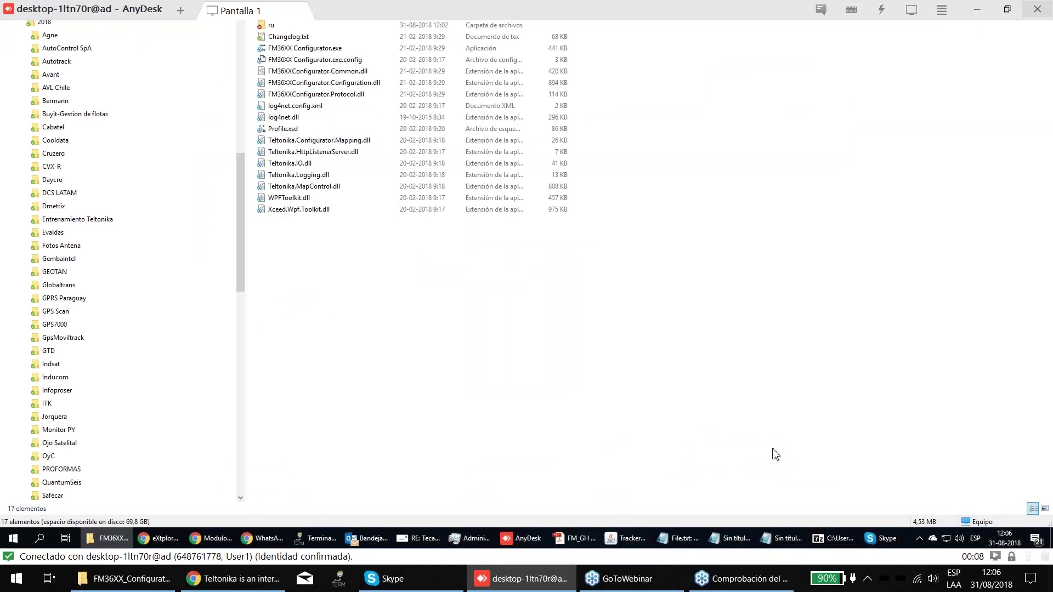
click(206, 588)
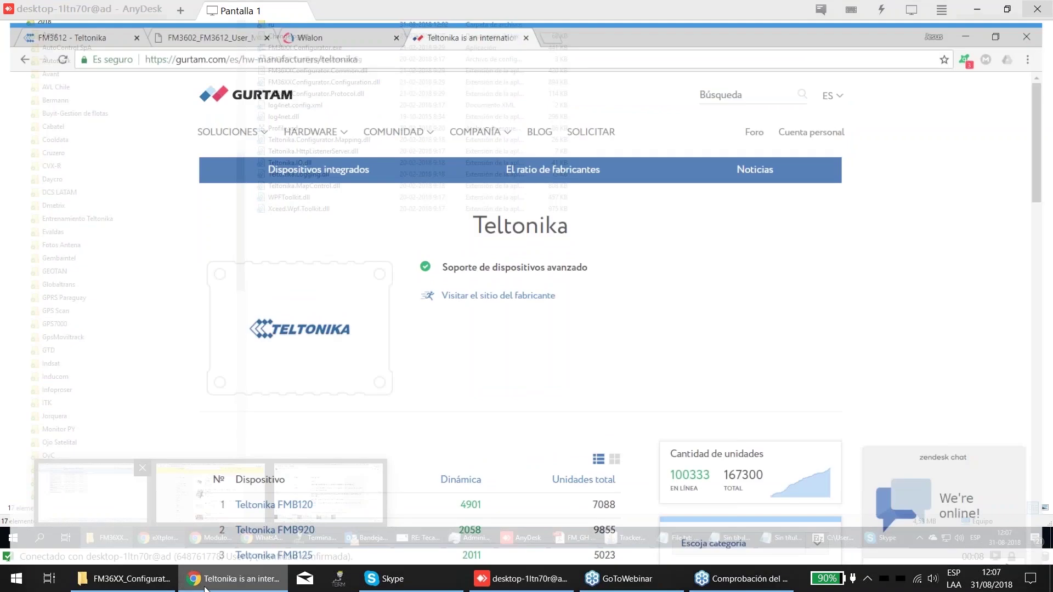
click(155, 587)
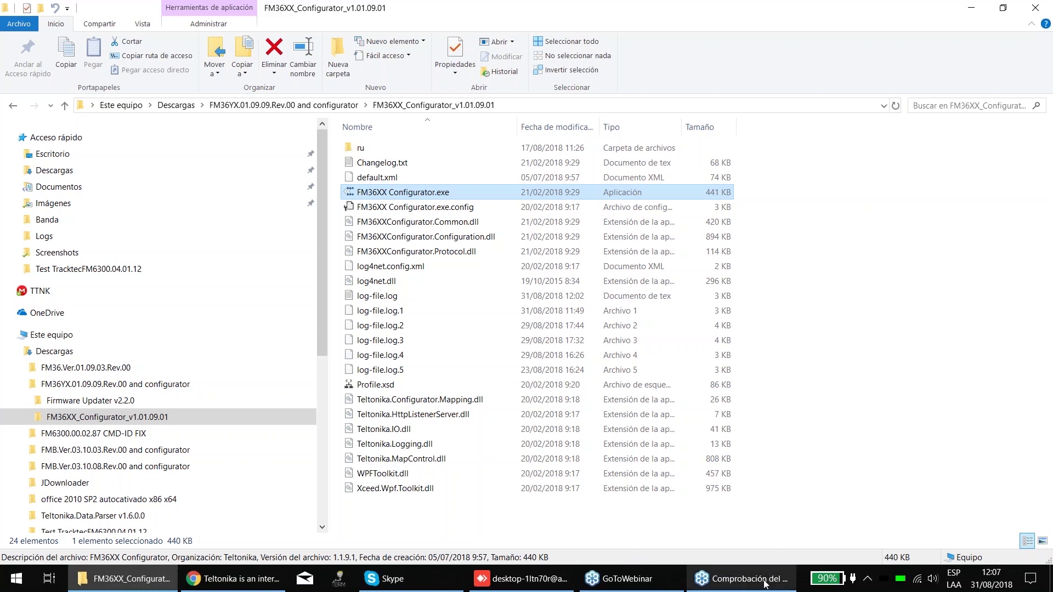
click(526, 585)
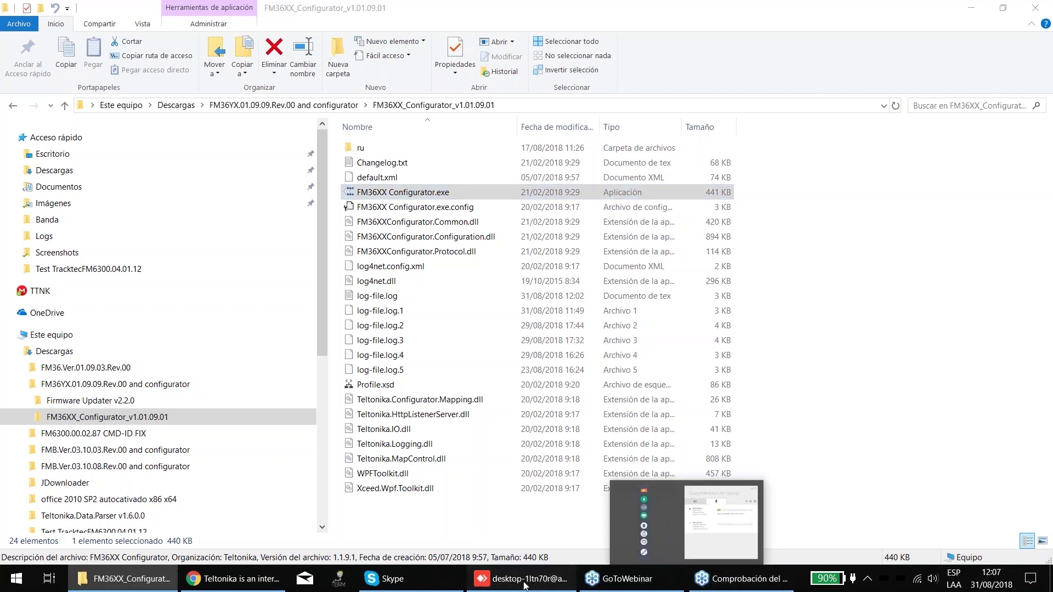
click(236, 579)
- Switch to the FM3602_FM3612_User_Manual tab and scroll through the manual's contents
click(203, 10)
scroll(669, 333, down, 15)
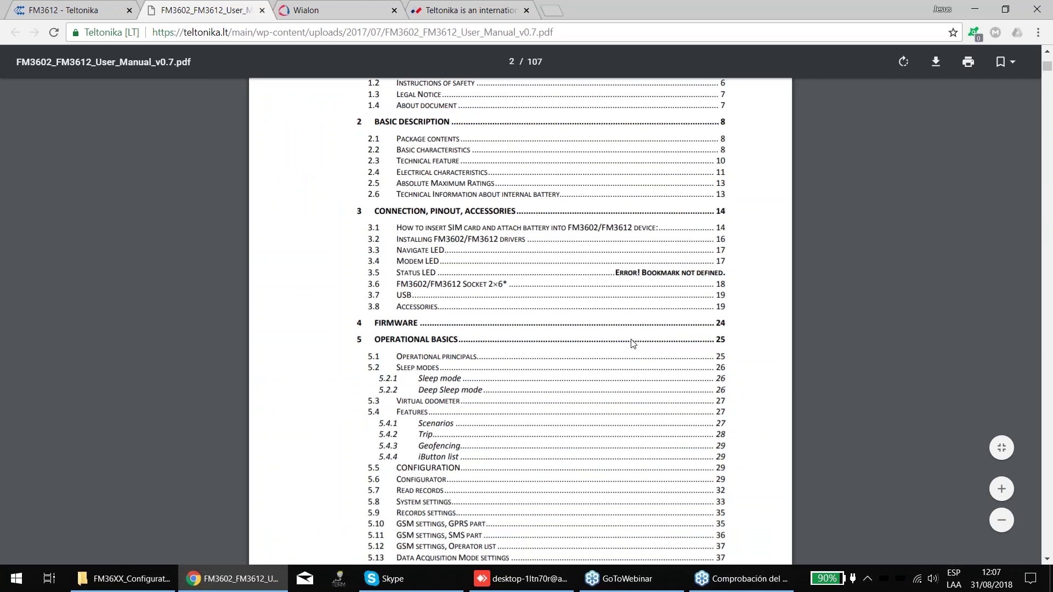
scroll(652, 334, down, 20)
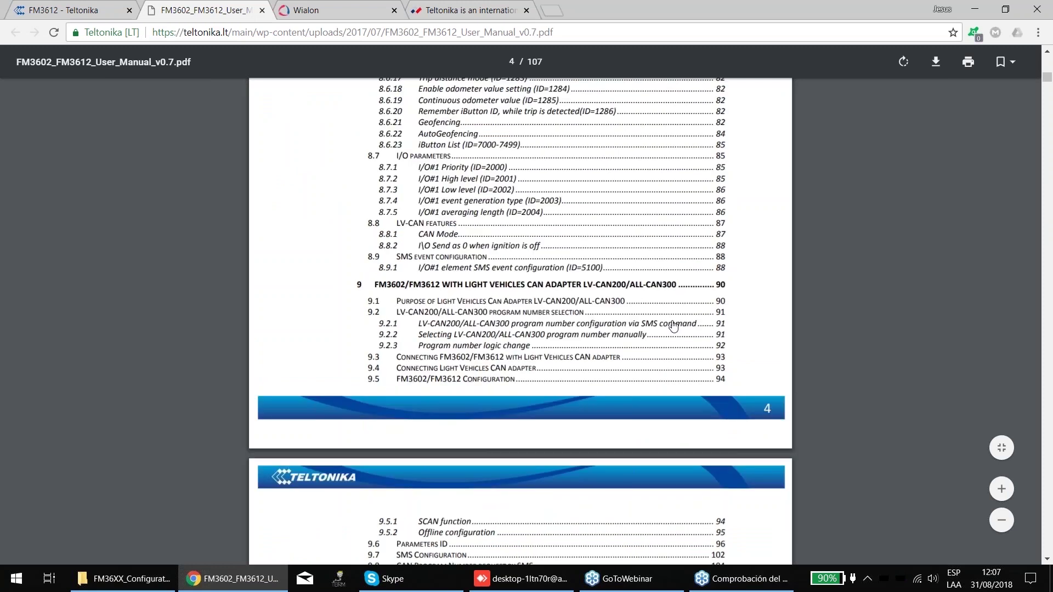
scroll(673, 326, down, 10)
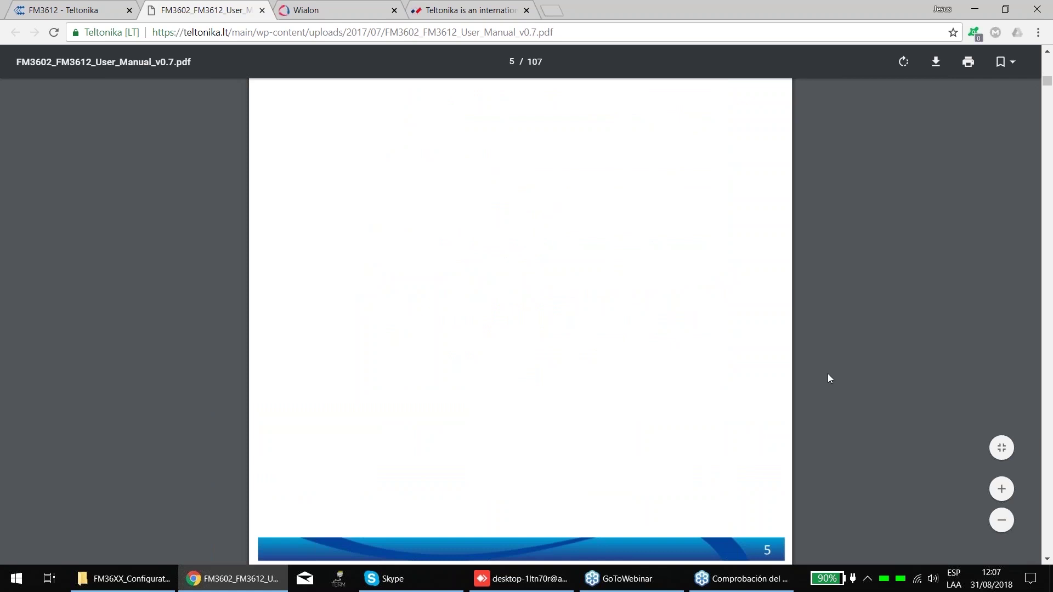
scroll(409, 188, down, 20)
scroll(420, 246, down, 15)
scroll(419, 246, down, 14)
scroll(423, 242, up, 9)
scroll(861, 302, down, 9)
scroll(861, 301, down, 12)
scroll(861, 302, down, 15)
scroll(861, 304, up, 3)
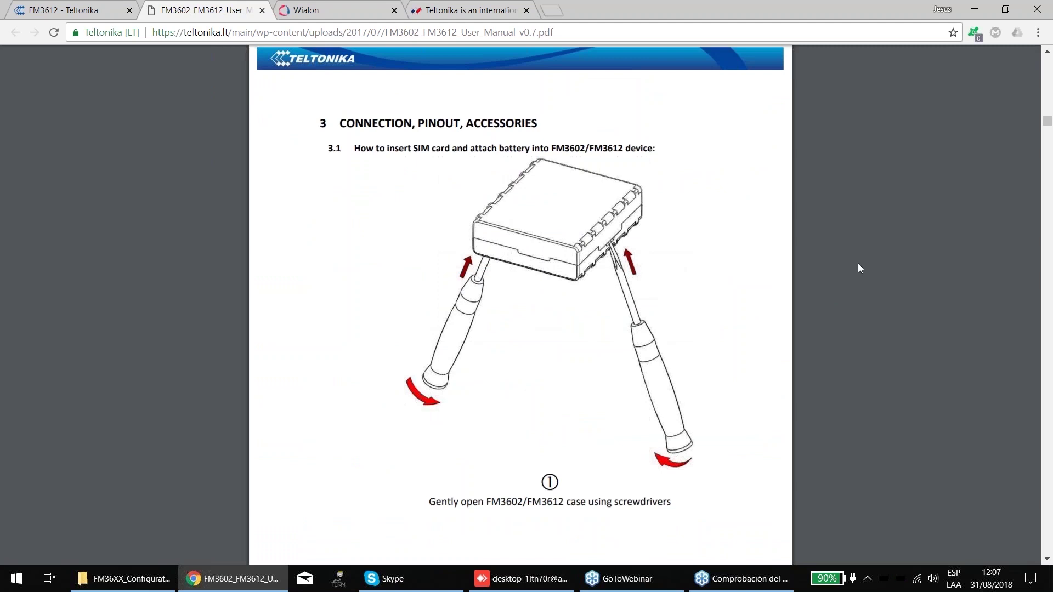
scroll(857, 263, down, 10)
scroll(859, 274, down, 3)
scroll(806, 329, up, 1)
scroll(804, 329, down, 7)
scroll(815, 325, down, 3)
- Select the manual's web address, then scroll on to section 3.5 Socket 2x6 on page 18
click(399, 32)
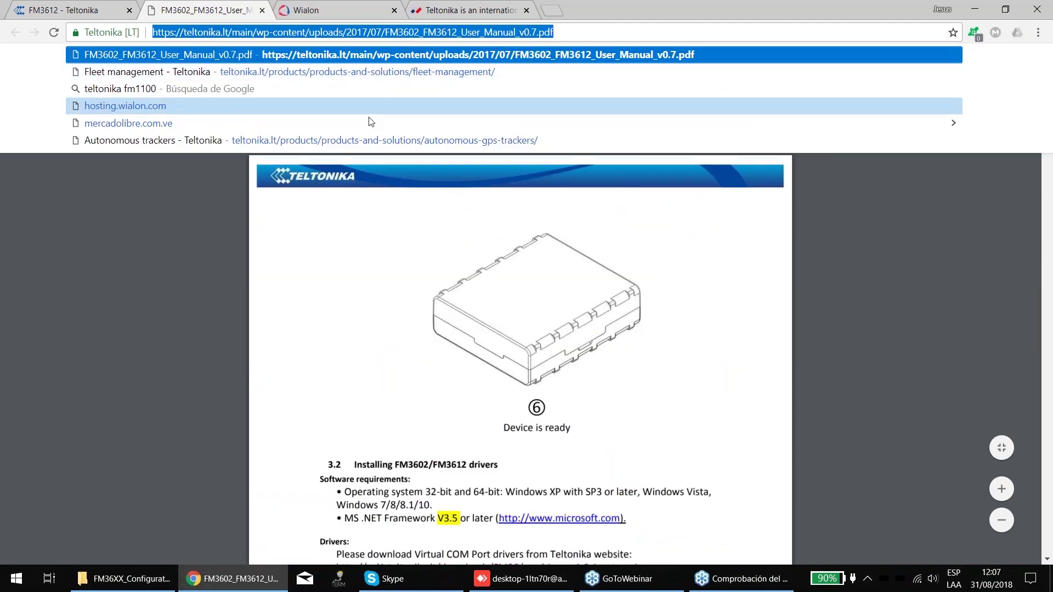
click(257, 306)
scroll(258, 306, down, 4)
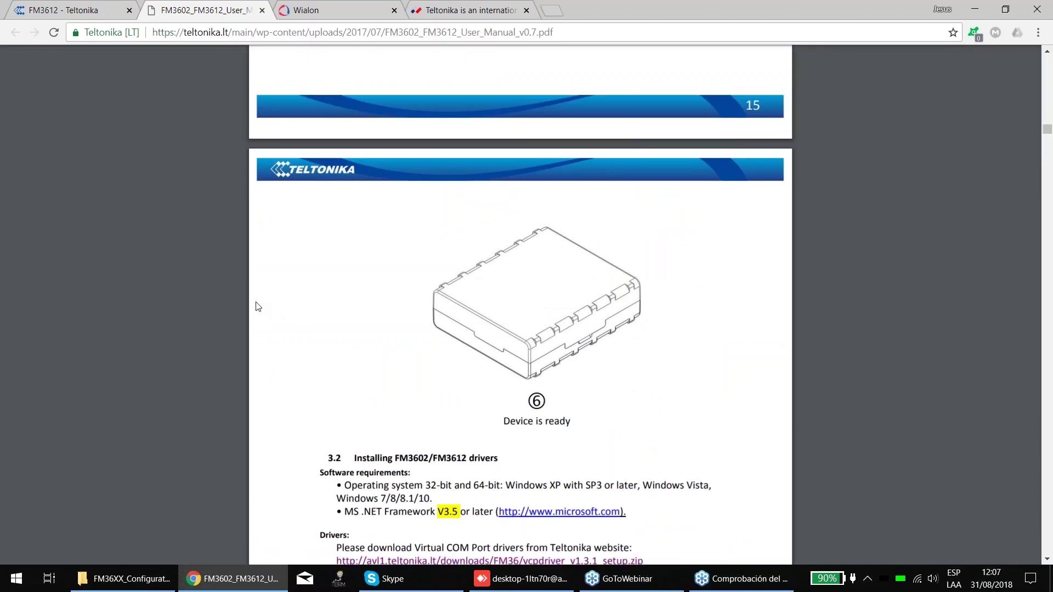
scroll(258, 306, down, 8)
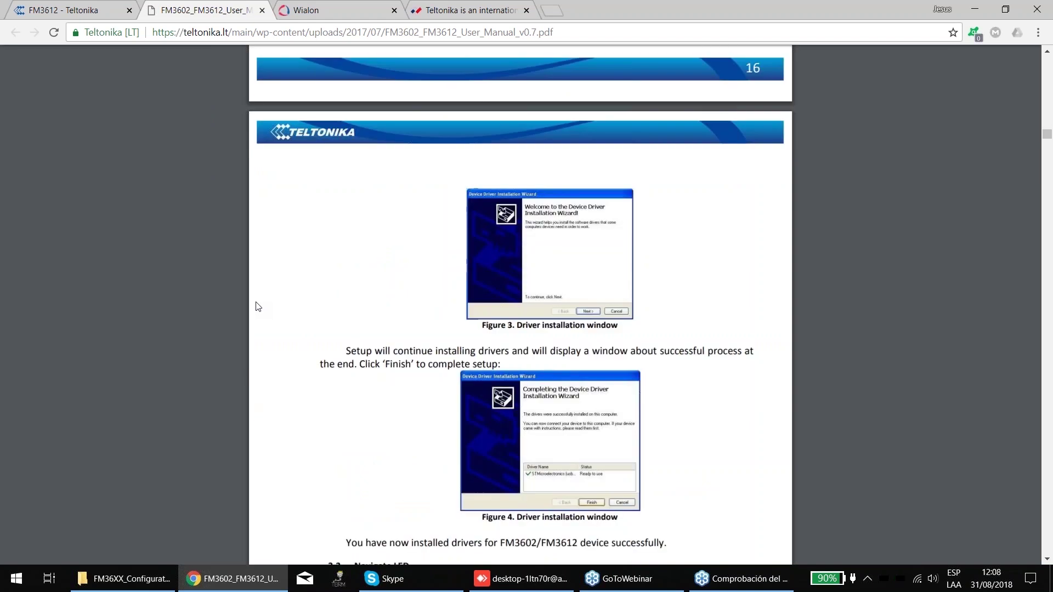
scroll(257, 306, down, 10)
scroll(258, 306, down, 1)
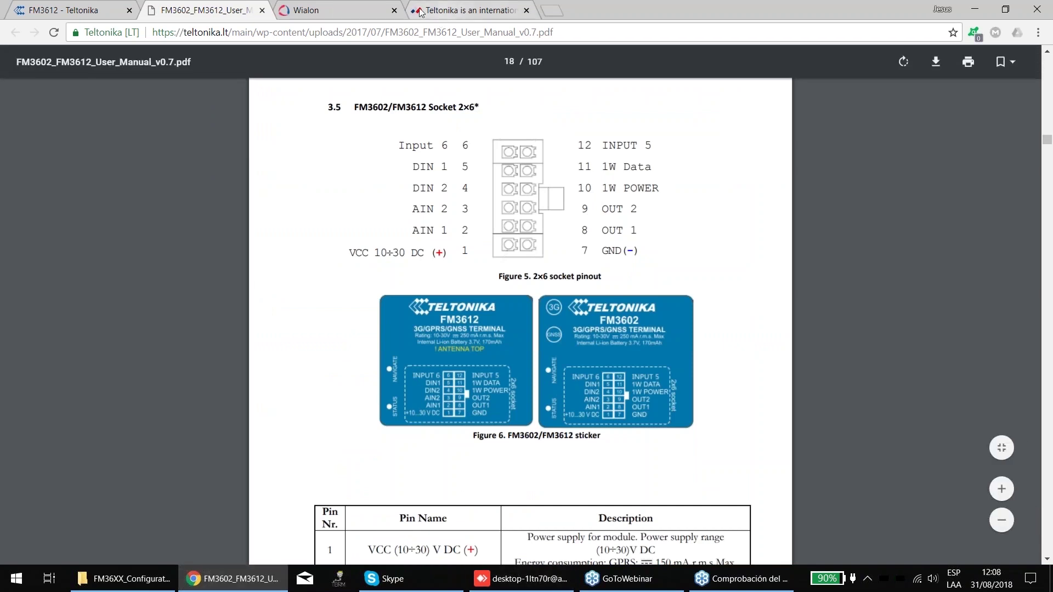
- Return to the AnyDesk session and bring up the remote eXtplorer file browser
click(526, 581)
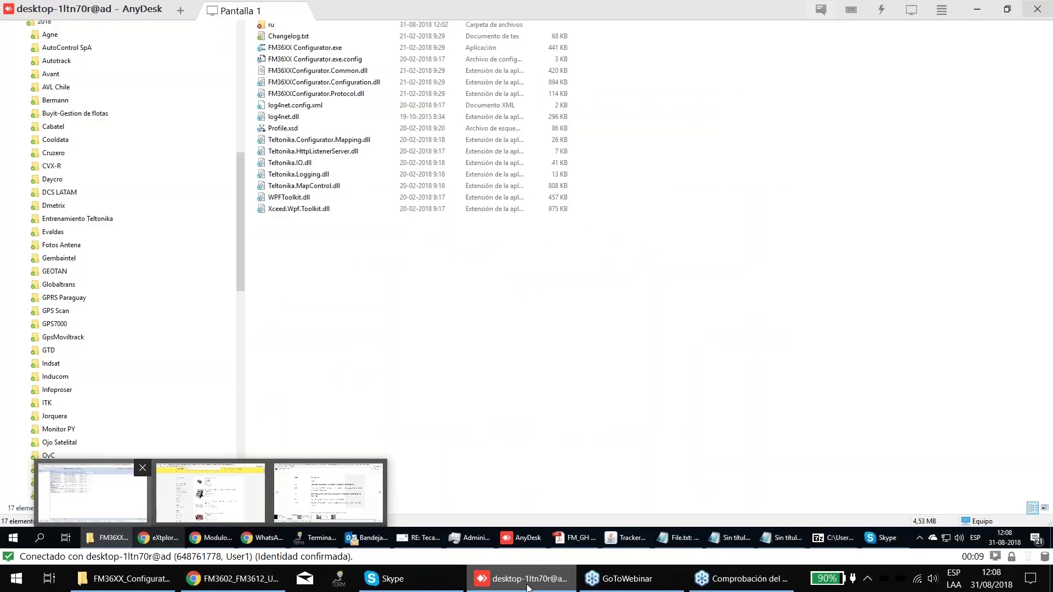
click(243, 540)
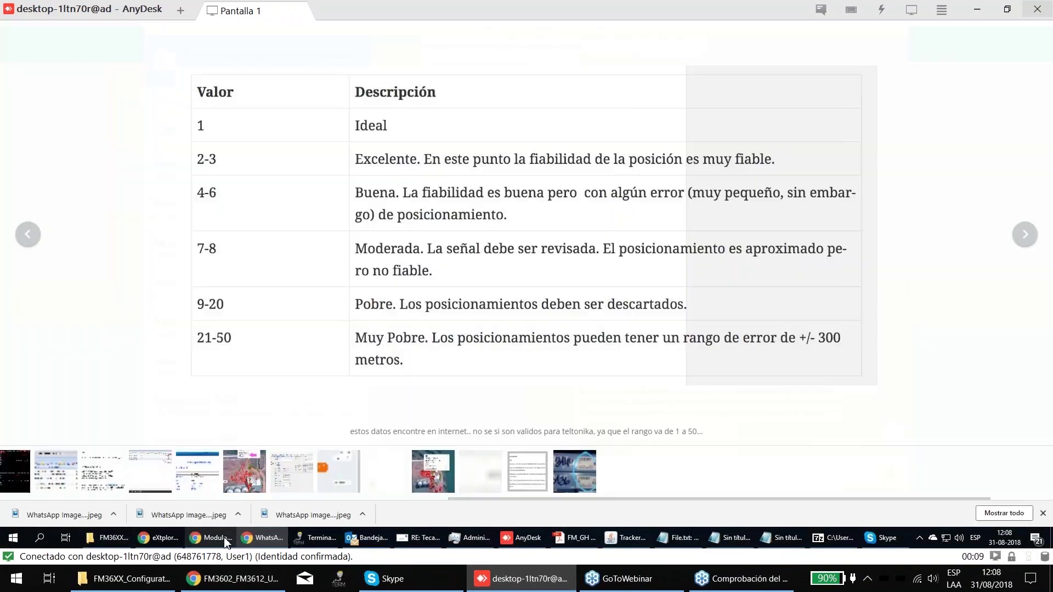
click(159, 541)
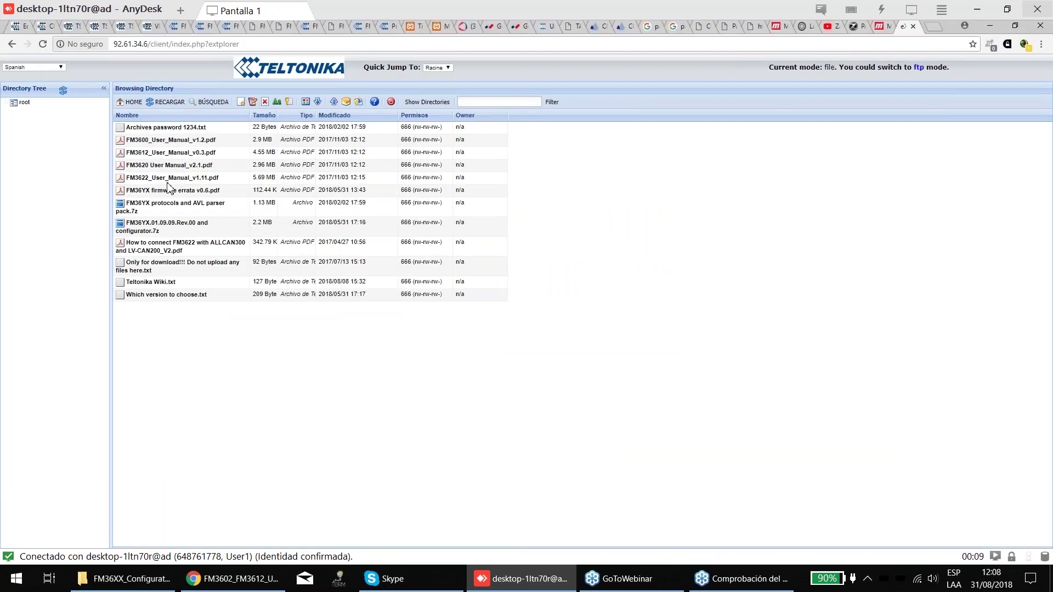
- Look over the FM36 files: protocols pack, ALLCAN300 guide, firmware errata and manuals
click(183, 204)
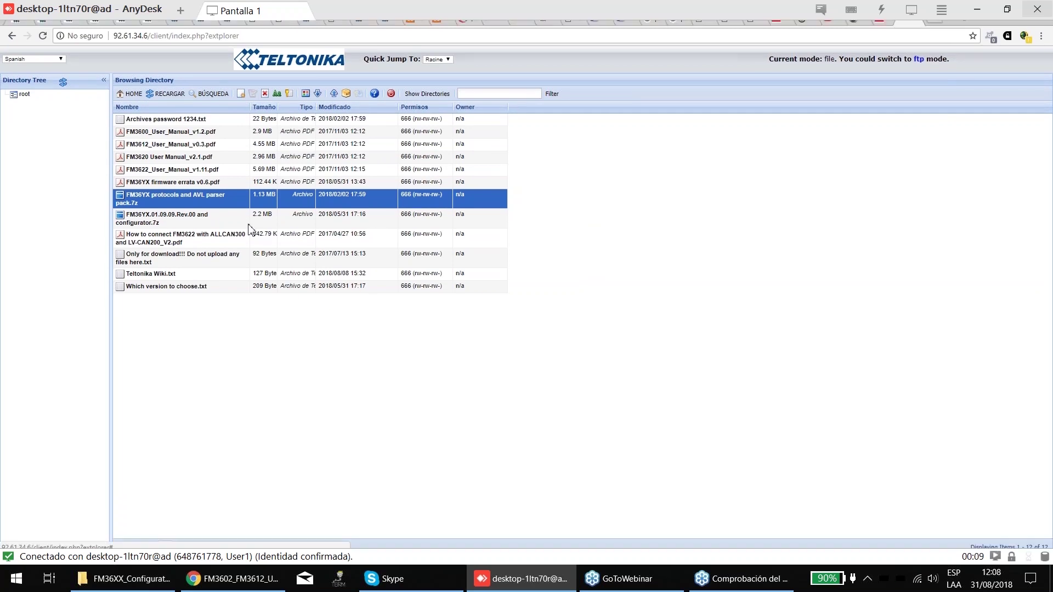
click(169, 239)
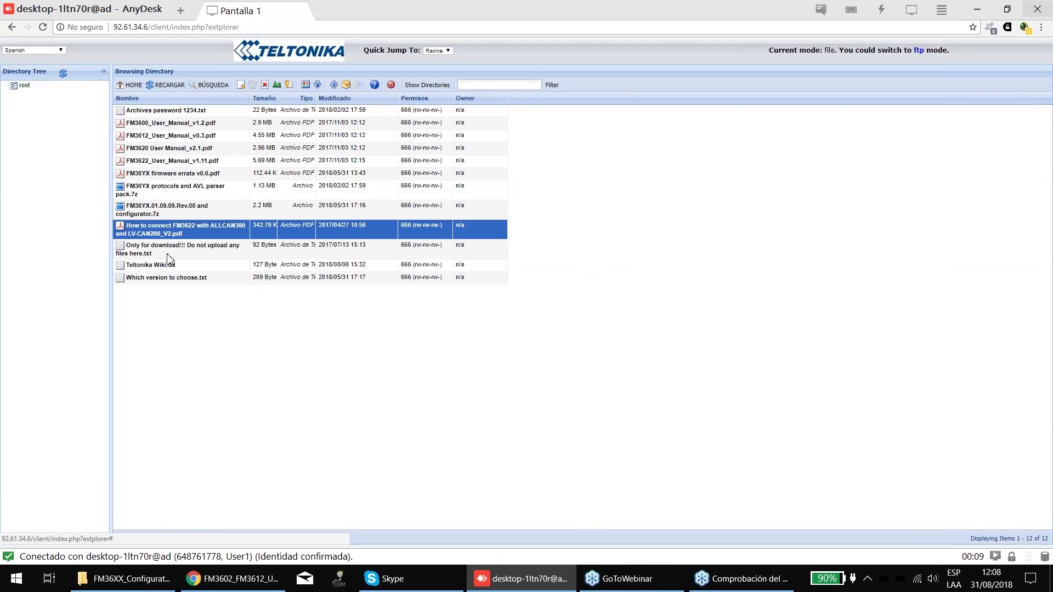
click(165, 138)
click(160, 188)
click(167, 175)
click(168, 150)
click(169, 188)
- Download the FM36YX.01.09.09.Rev.00 configurator archive and bring the FM36XX Configurator folder forward
click(171, 225)
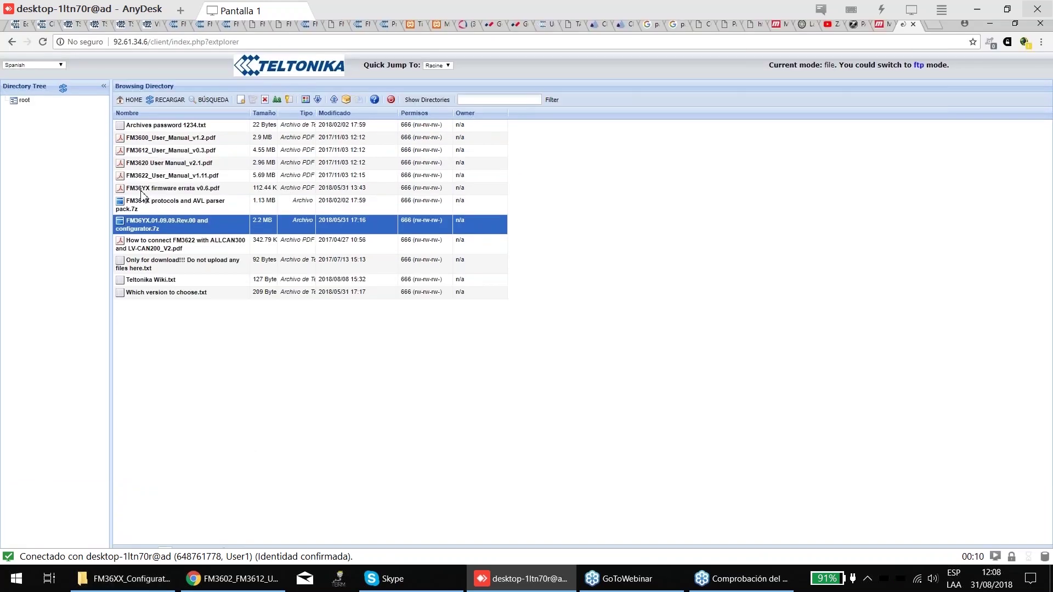
right_click(174, 222)
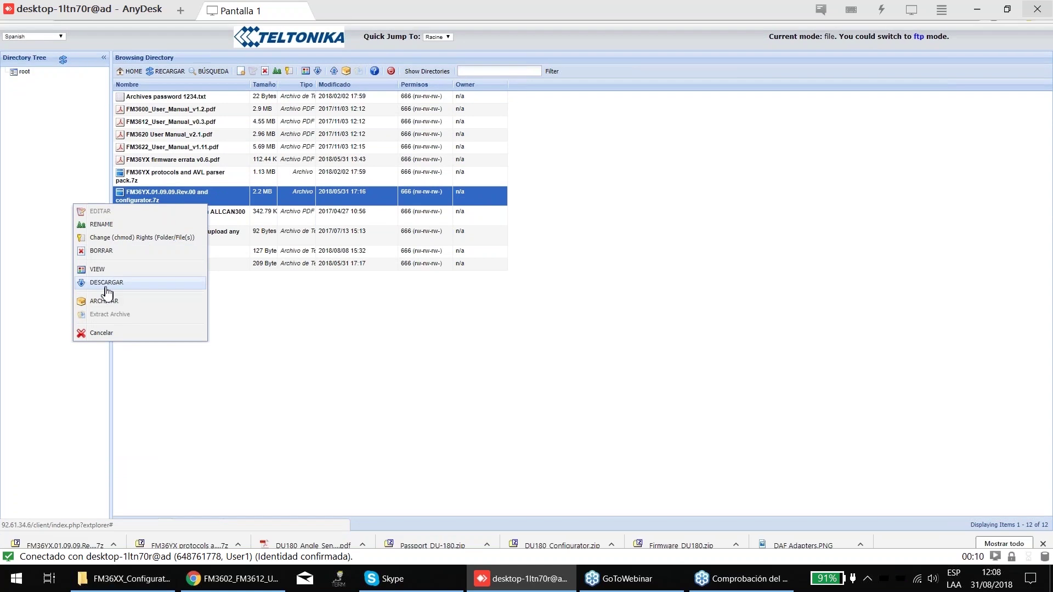
click(470, 388)
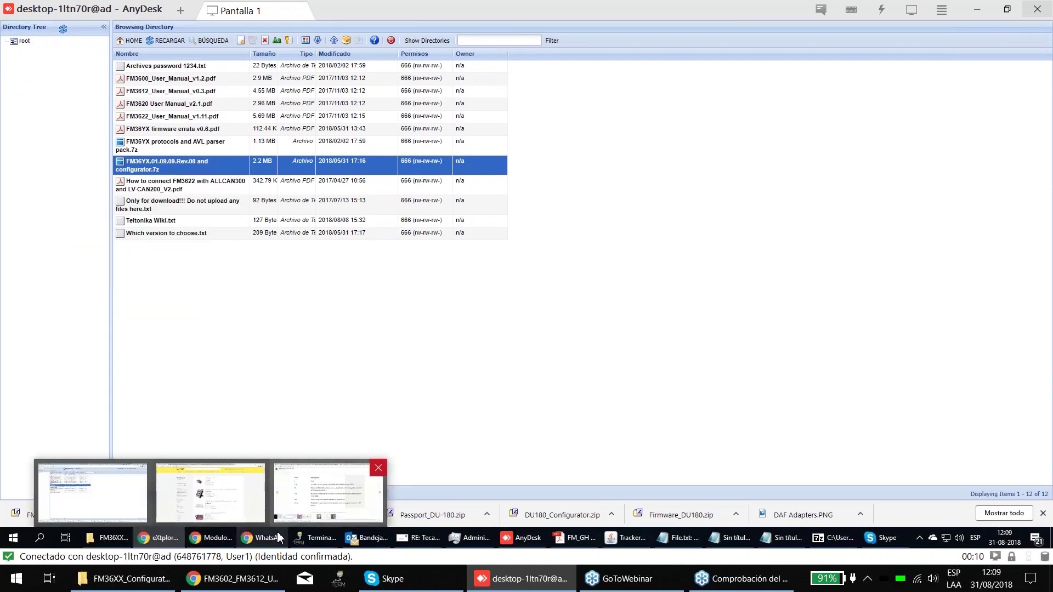
click(89, 469)
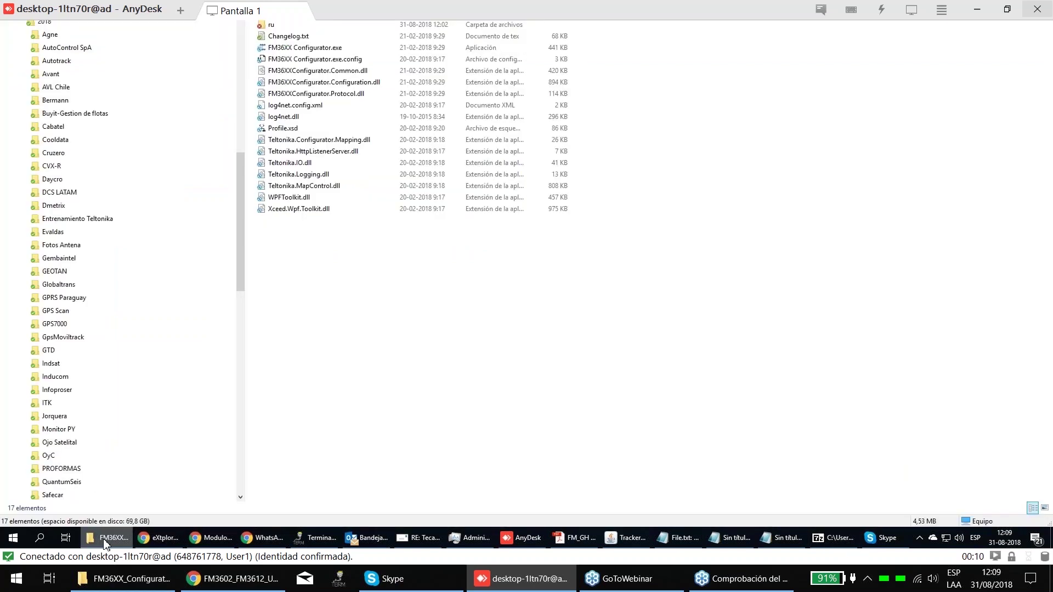
- Launch FM36XX Configurator.exe and maximize its window
click(305, 109)
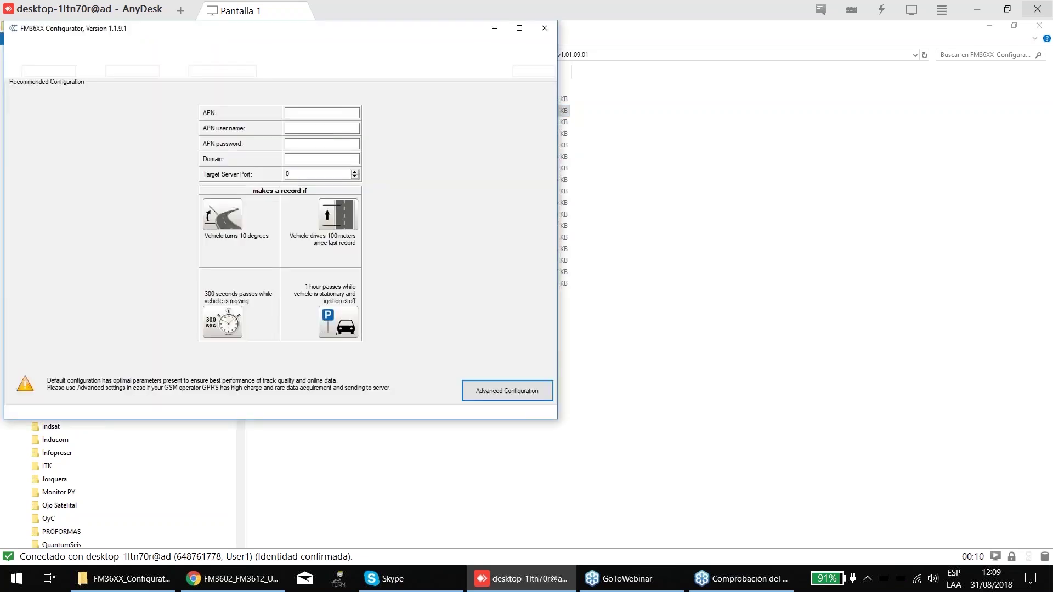
click(517, 32)
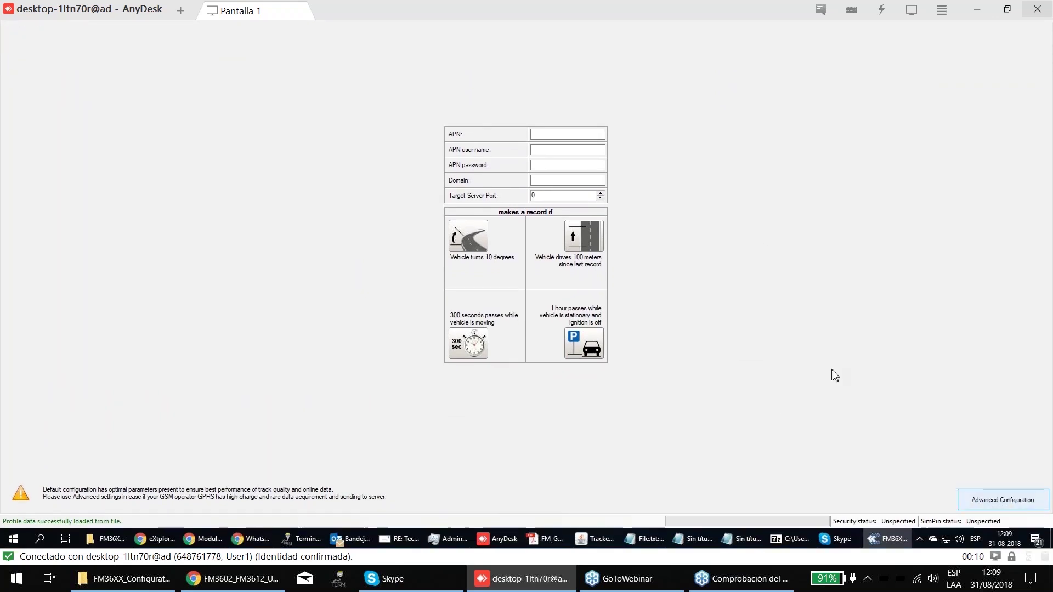
- Open Advanced Configuration to review the System page, then close the configurator
click(970, 500)
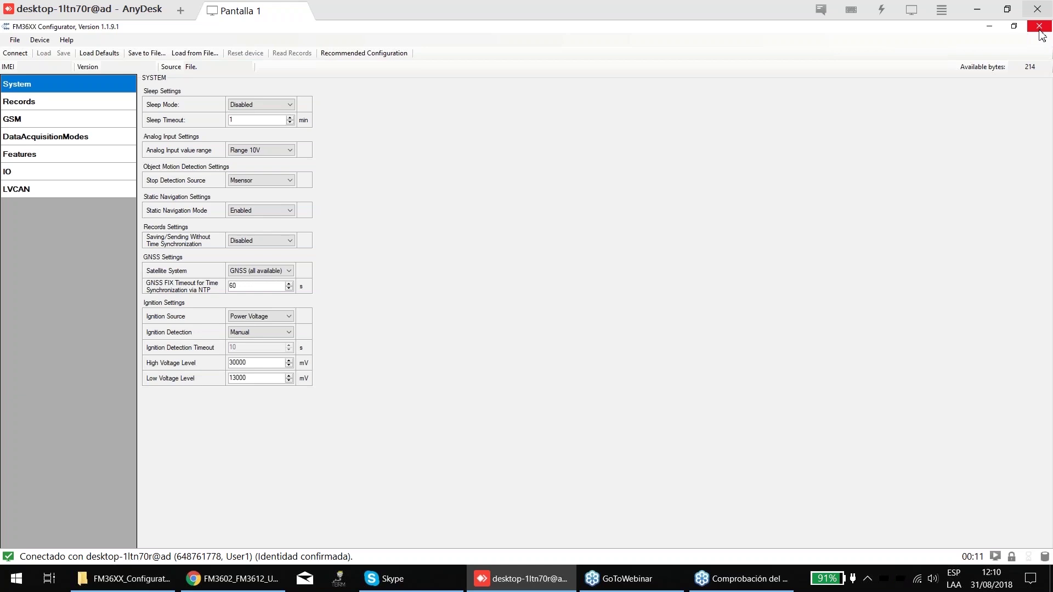
click(1039, 31)
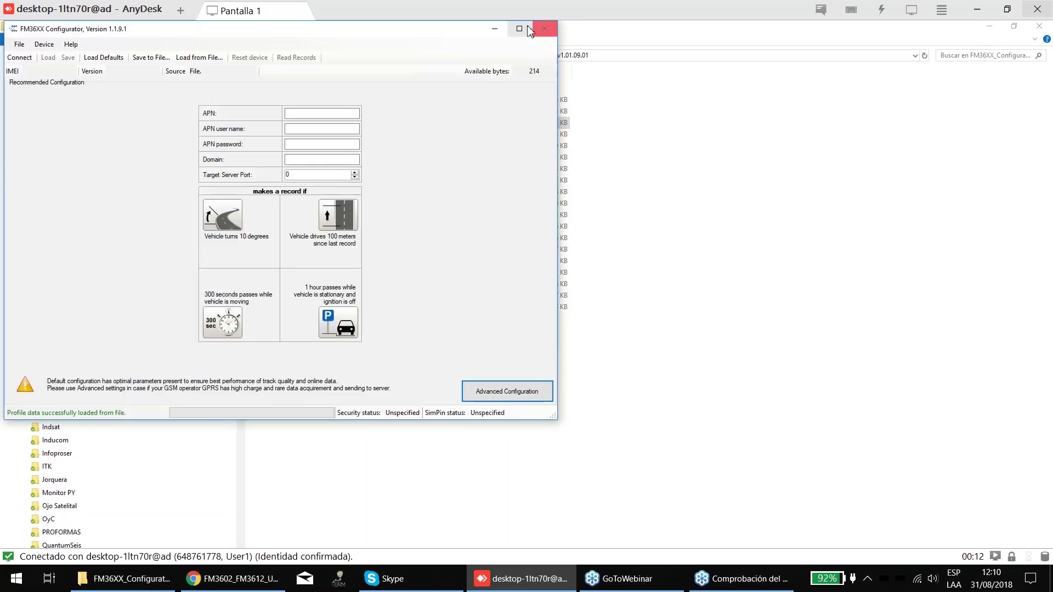
- Maximize the reopened configurator and step through the APN, user, password, Domain and port fields
click(529, 30)
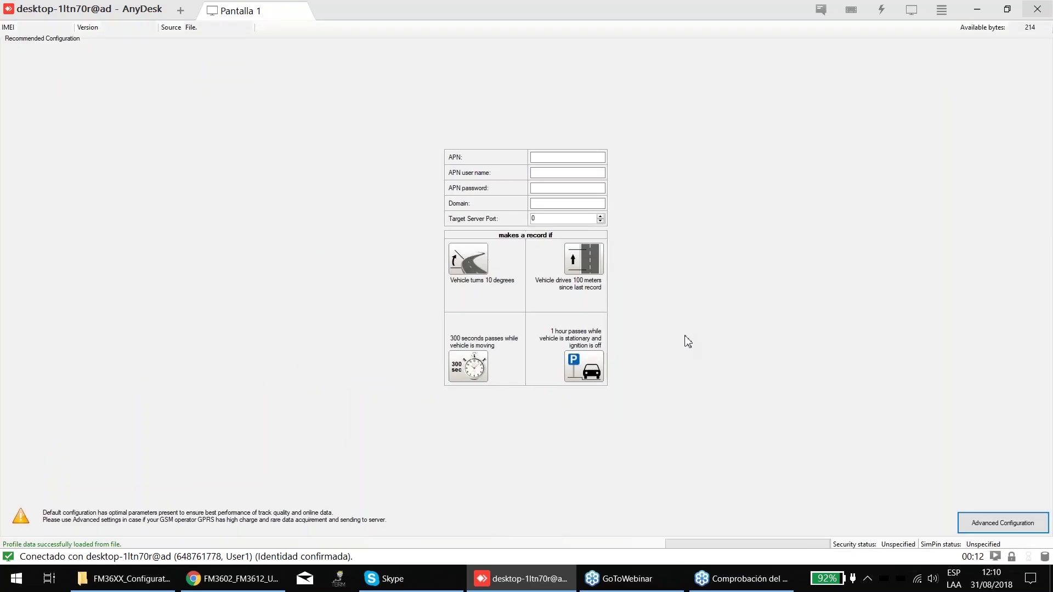
click(533, 187)
click(535, 206)
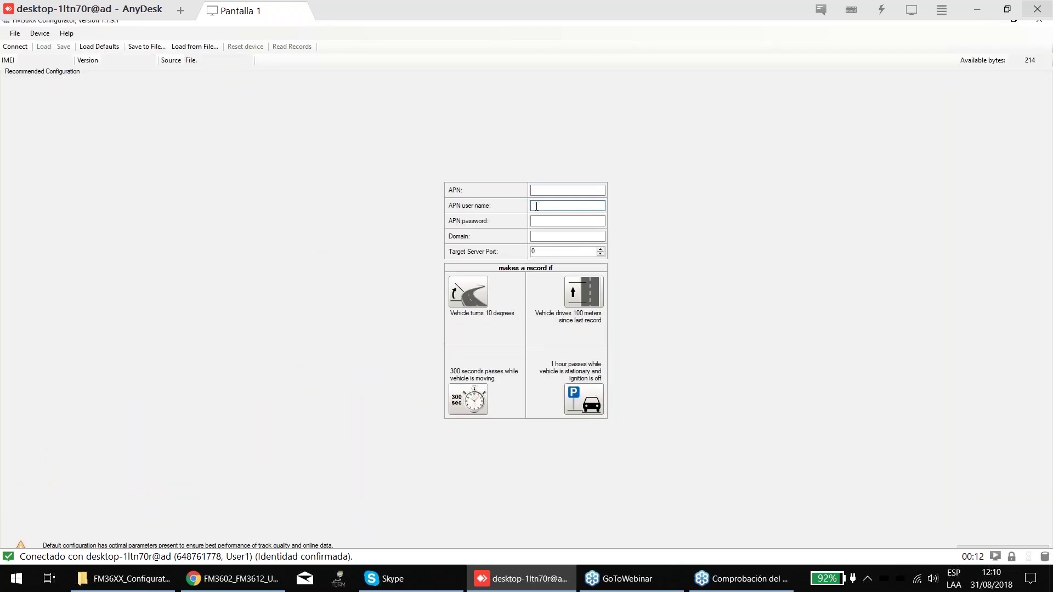
click(540, 218)
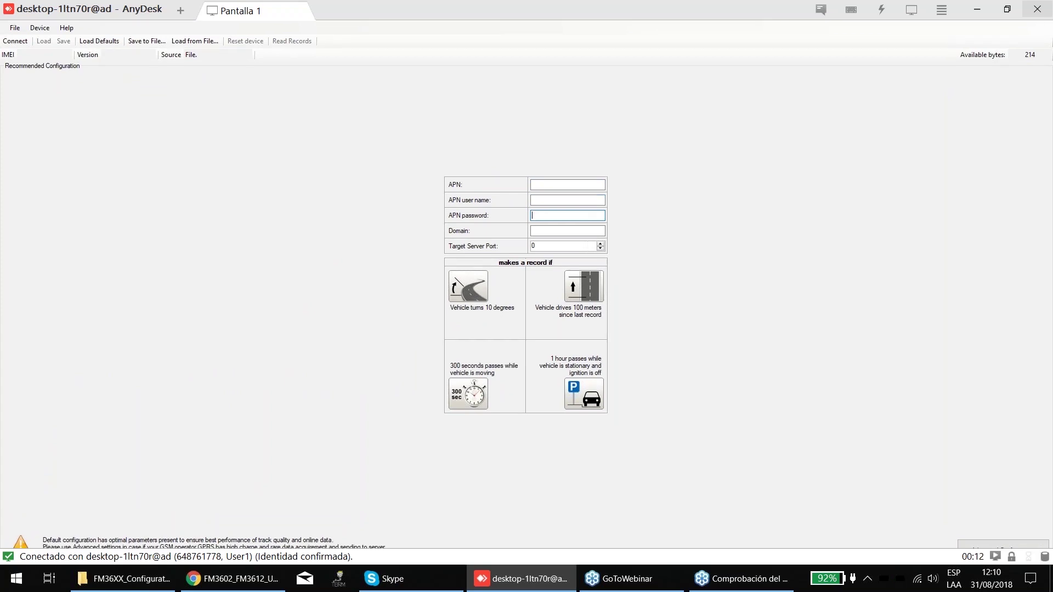
click(540, 228)
click(552, 245)
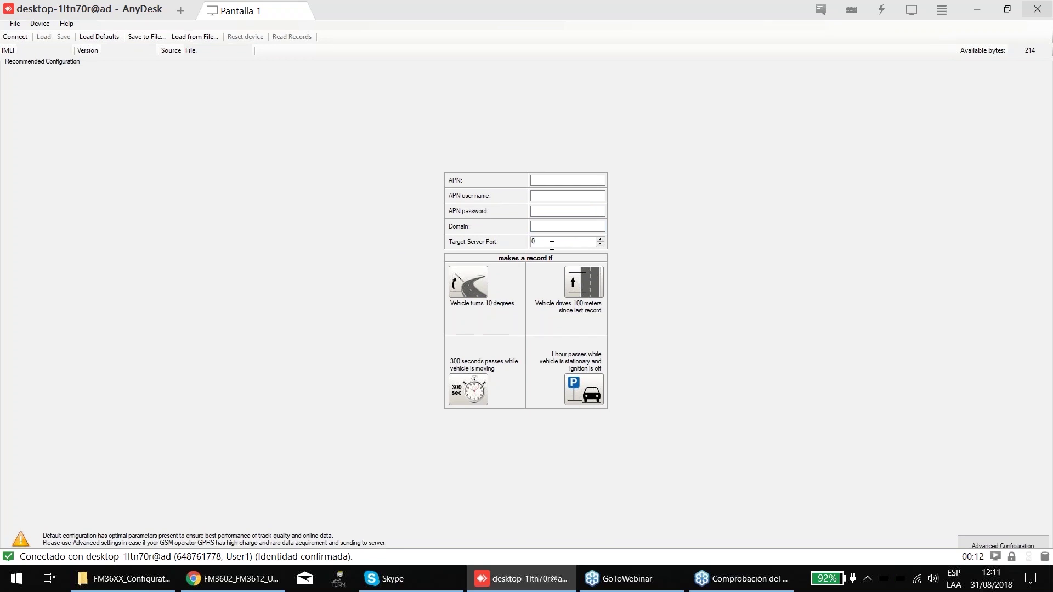
- Type a test Domain value, delete it to leave Domain empty, then open Advanced Configuration
click(551, 226)
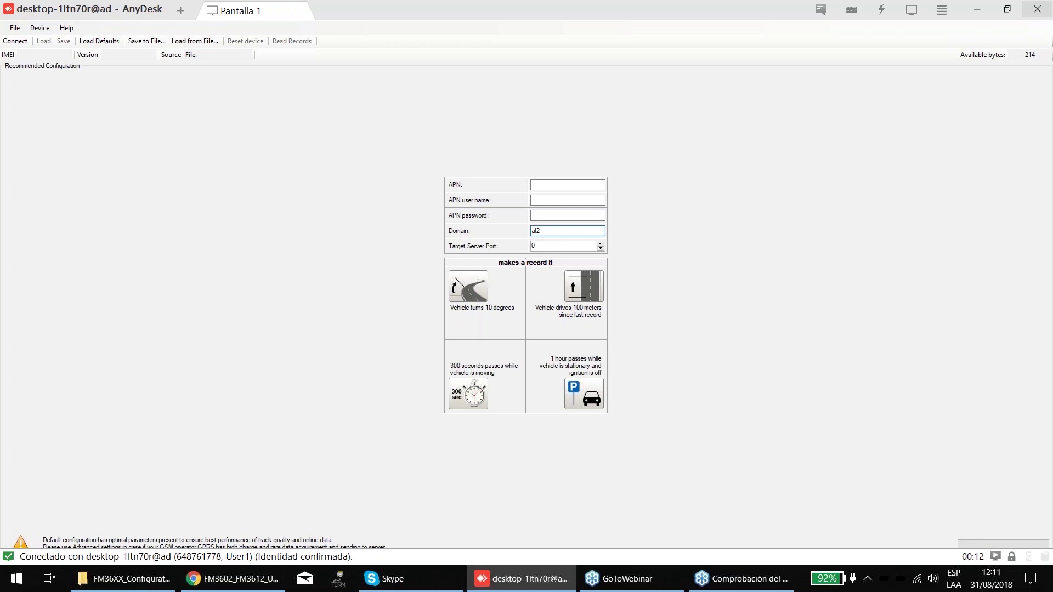
key(BackSpace)
key(BackSpace)
key(Num_Lock)
text(1023.3)
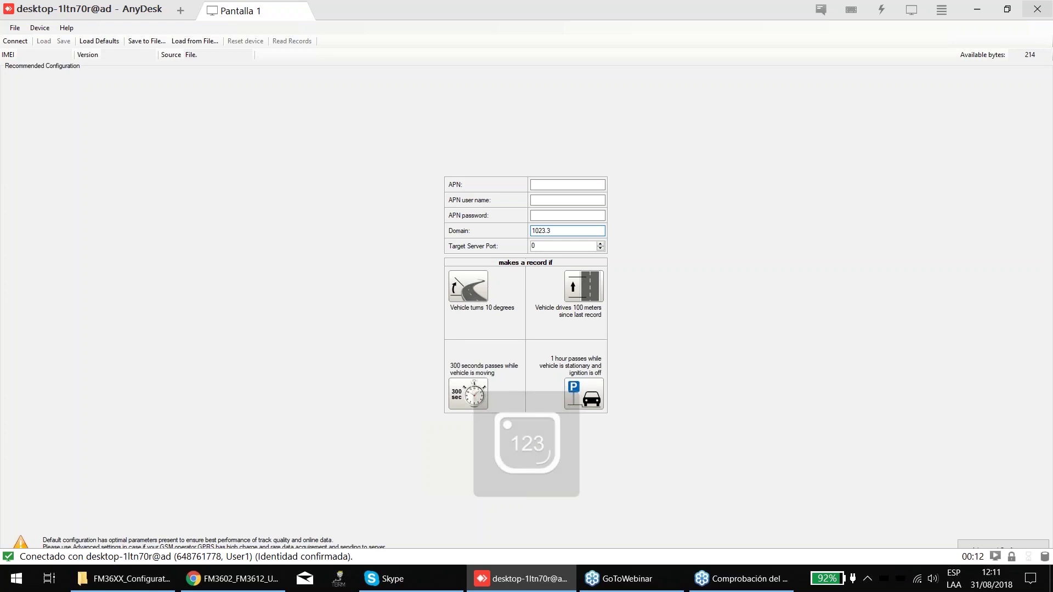
key(BackSpace)
key(BackSpace)
key(BackSpace)
text(.323.3654)
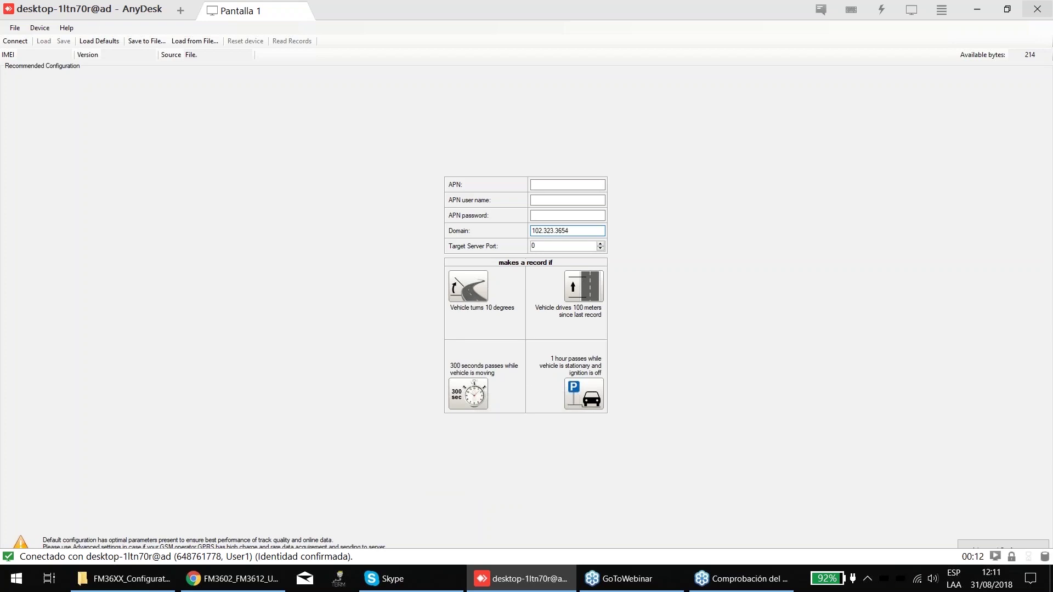
key(shift+Home)
key(BackSpace)
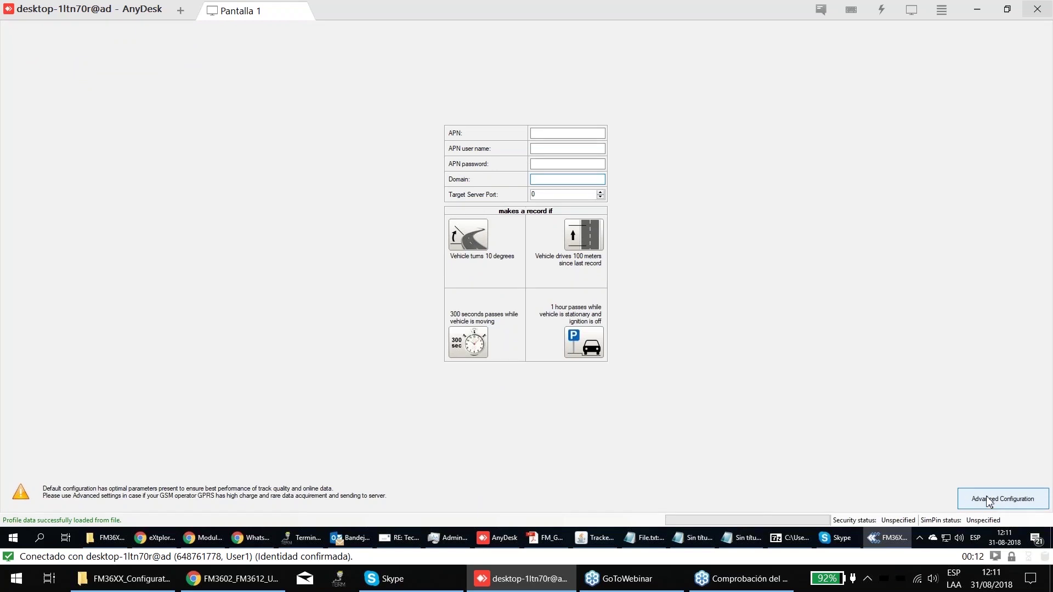
click(988, 501)
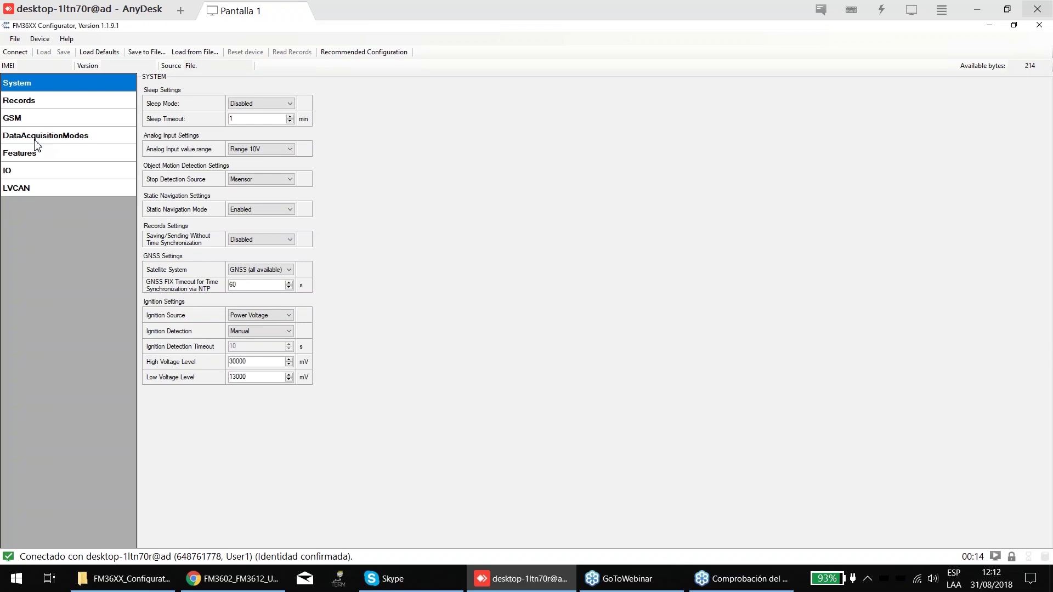
- Open the DataAcquisitionModes page from the configurator sidebar
click(35, 139)
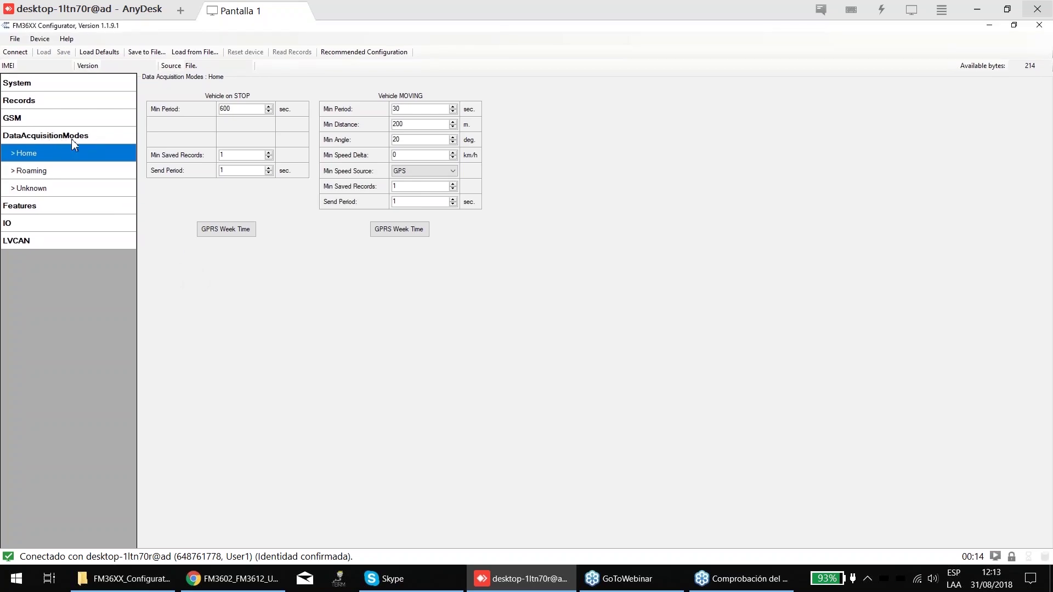
- Compare the Roaming and Unknown modes, ending on Roaming with moving Min Period 1200 s
click(30, 168)
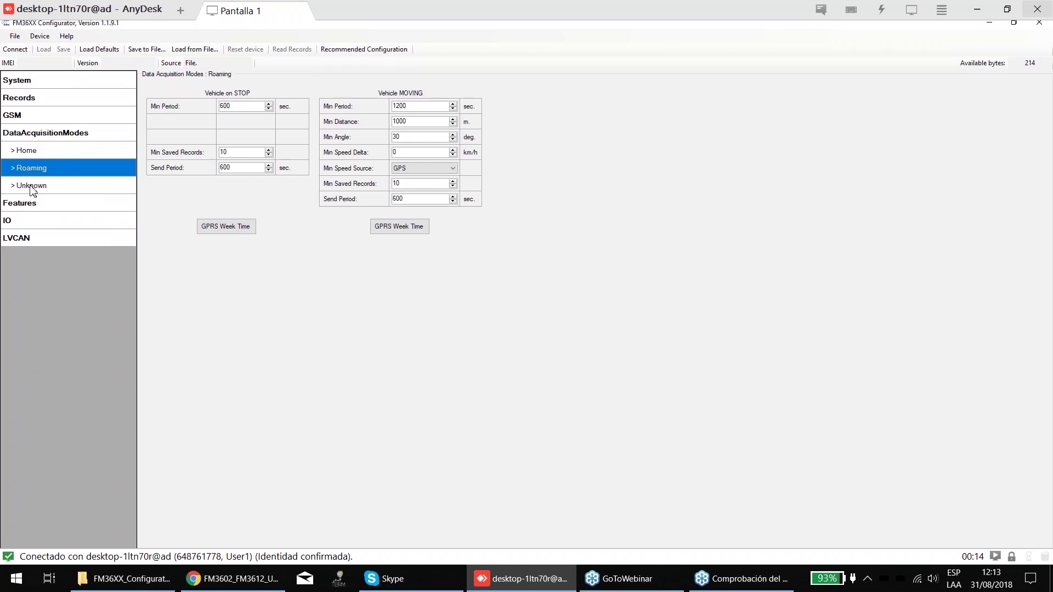
click(31, 186)
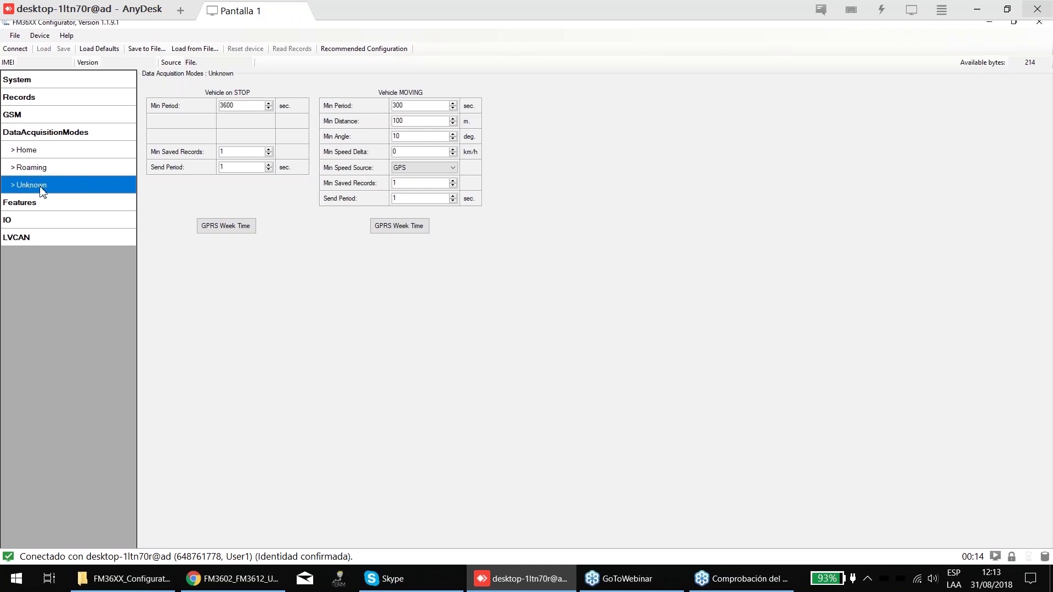
click(20, 171)
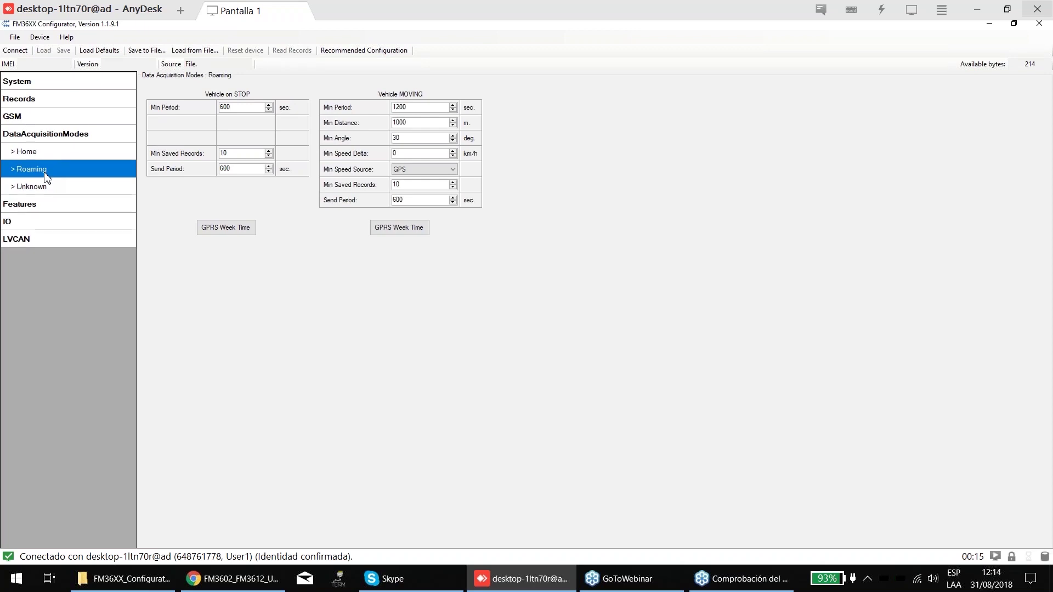
- Switch repeatedly between the Home, Roaming and Unknown acquisition modes to compare their values
click(47, 155)
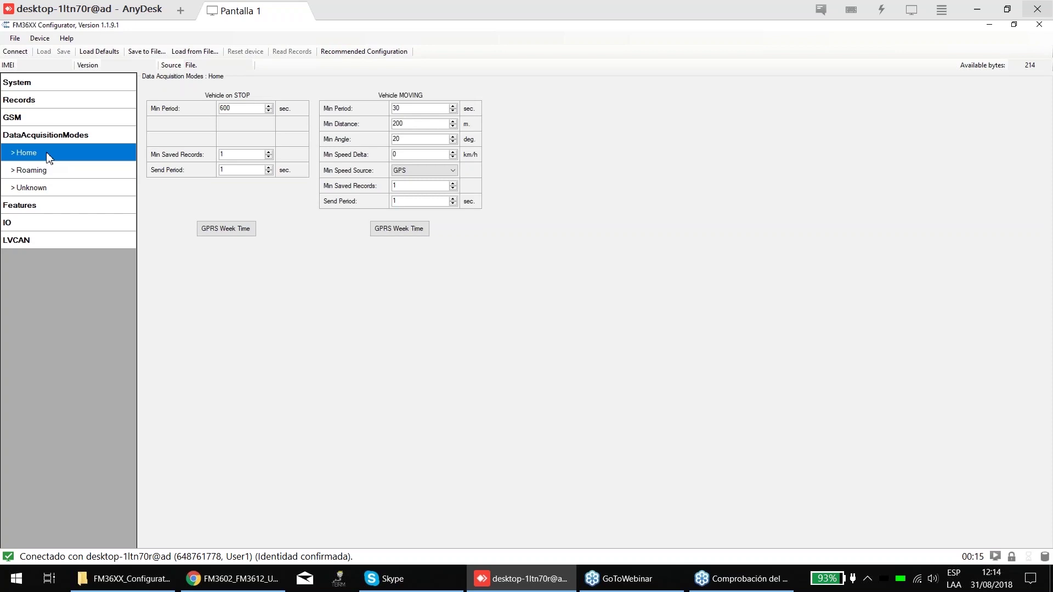
click(52, 171)
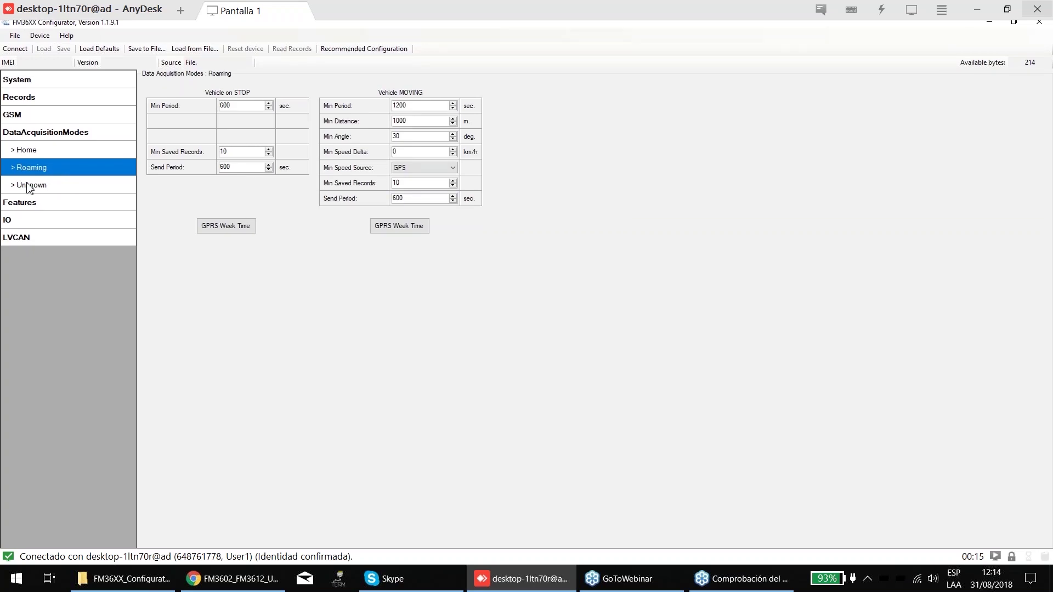
click(44, 157)
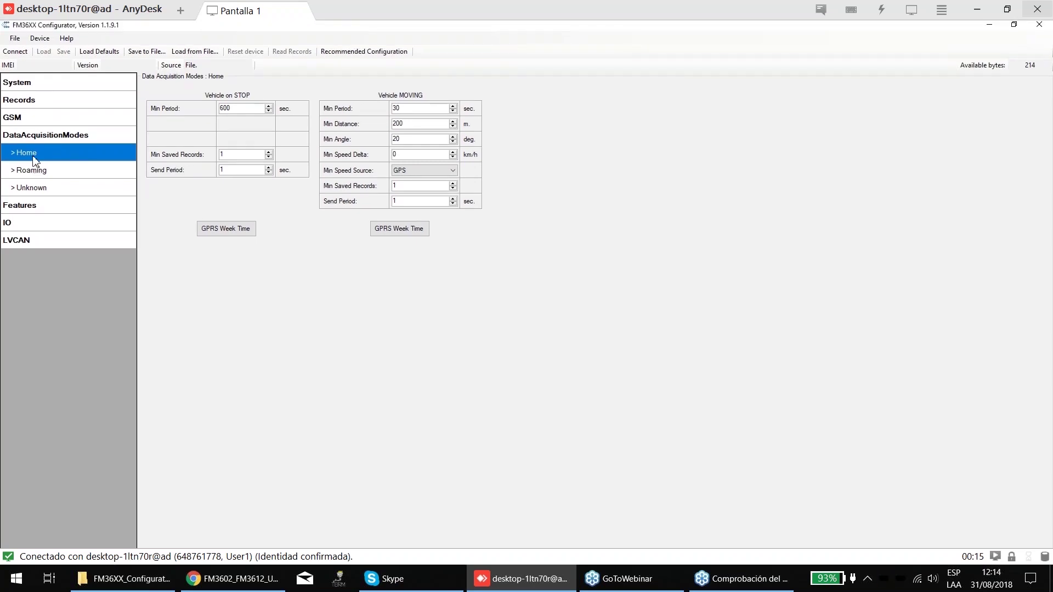
click(29, 187)
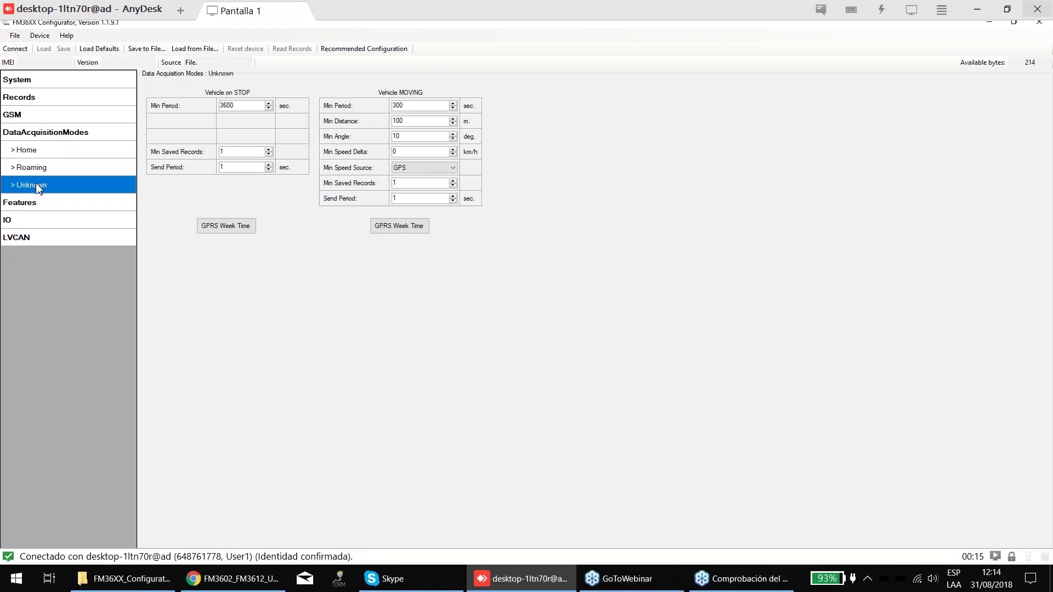
click(43, 157)
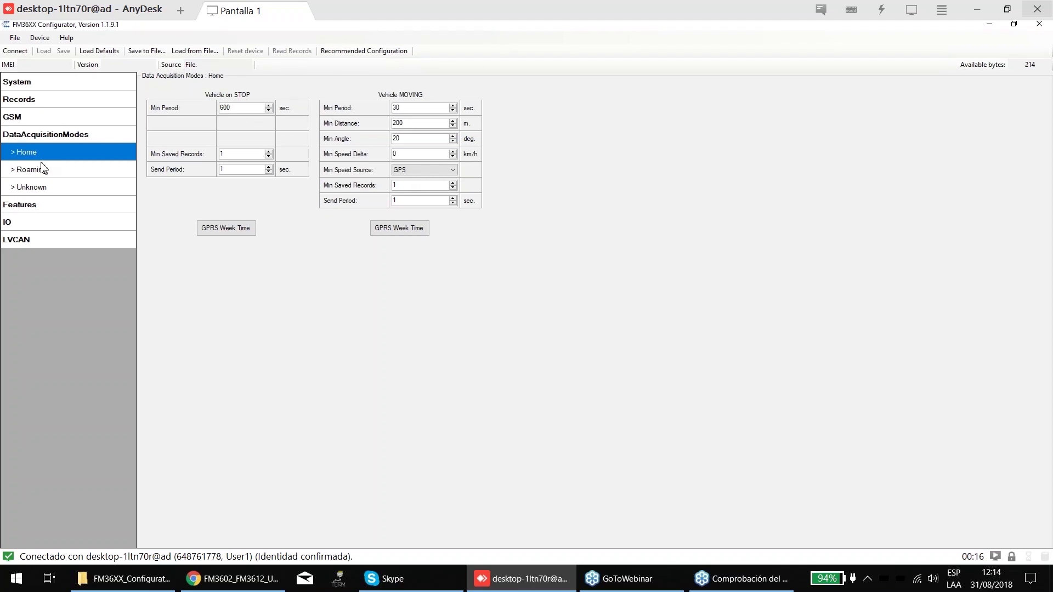
click(41, 166)
click(42, 184)
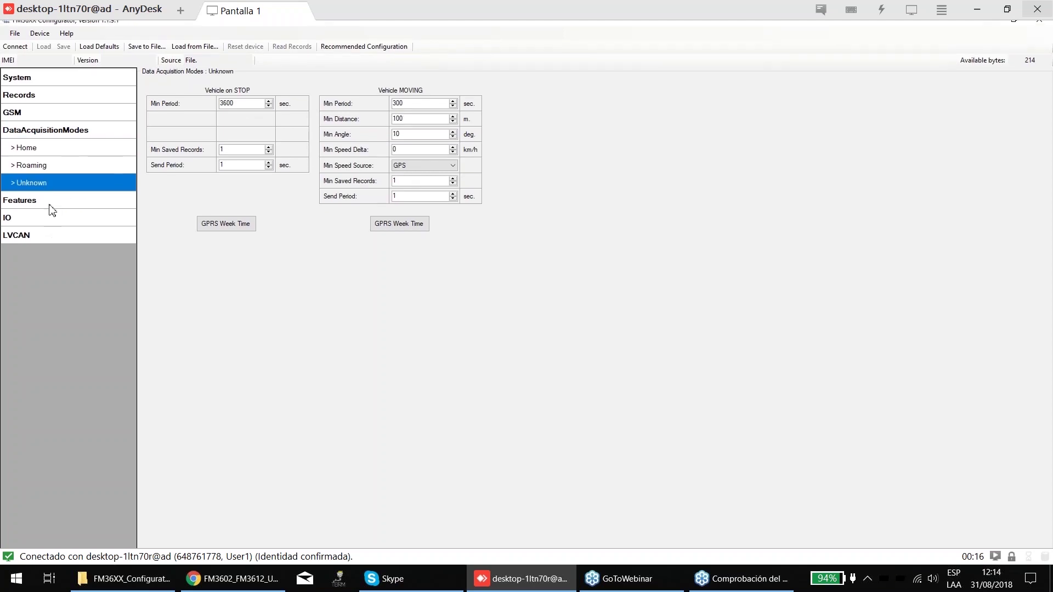
click(33, 152)
click(38, 171)
- Briefly expand Features, then return to the modes and open Home (stop 600 s, moving 30 s)
click(38, 203)
click(46, 134)
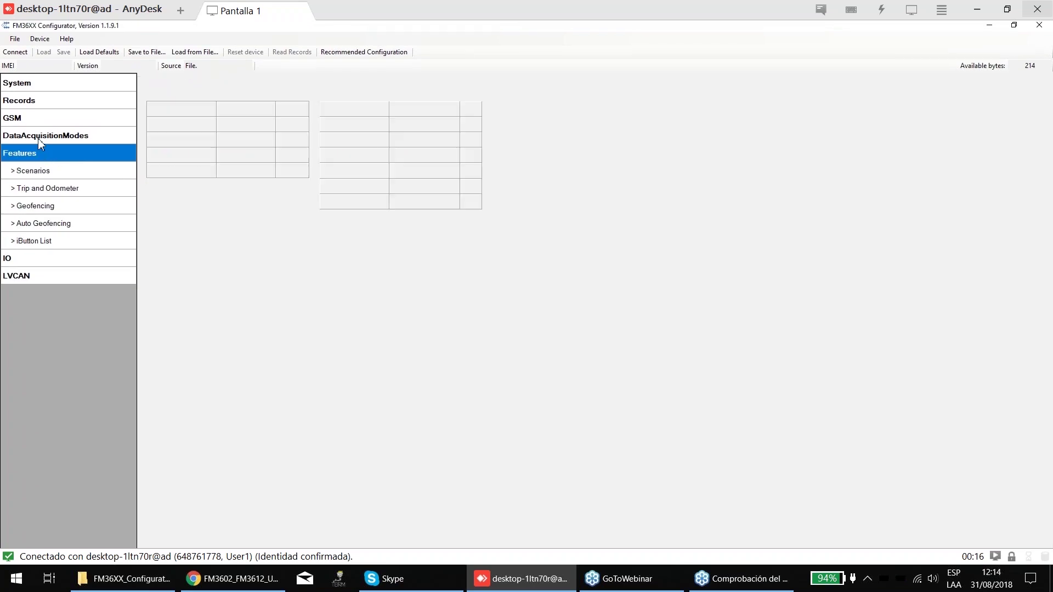
click(47, 173)
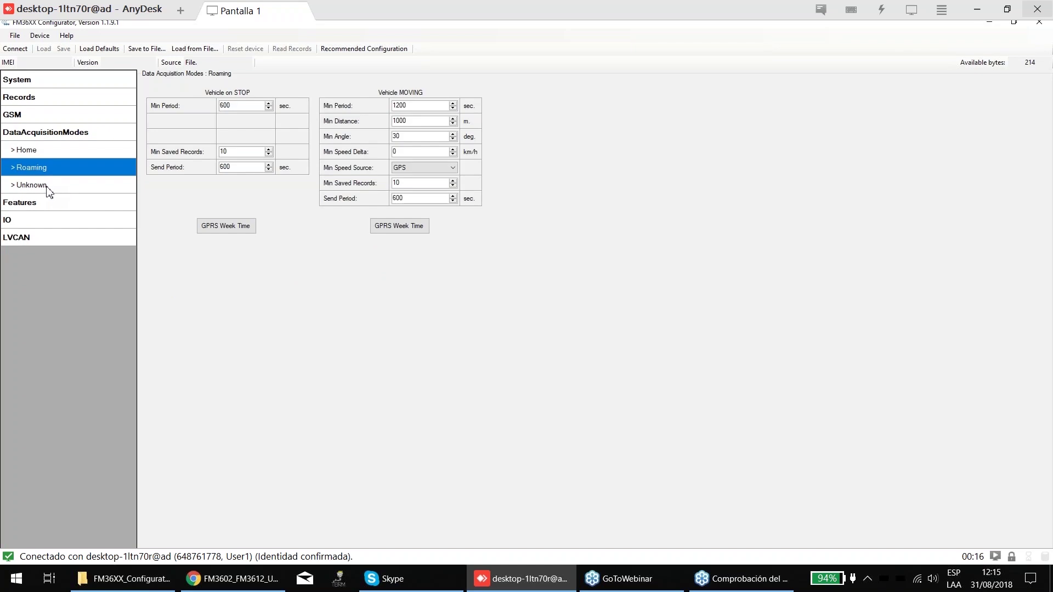
click(47, 187)
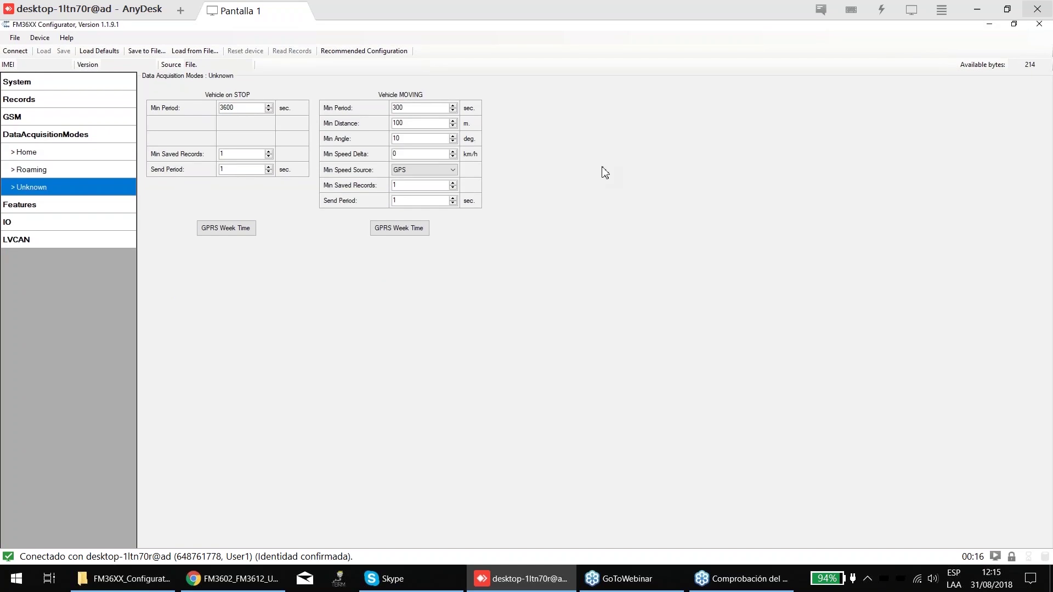
click(87, 157)
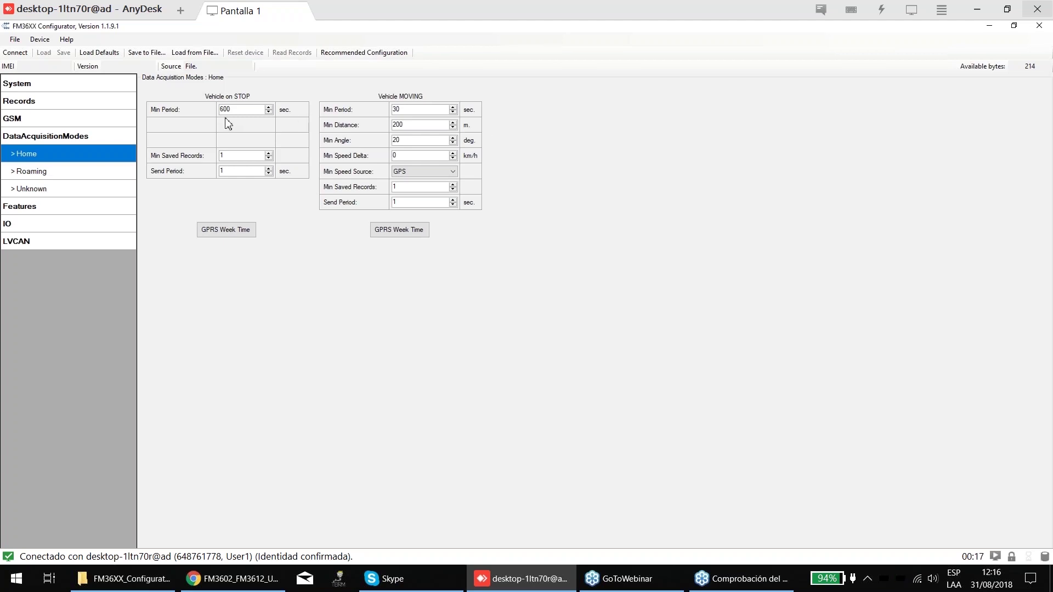
- Select the stop Min Period value 600 and launch the remote Calculator via a 'ca' search
double_click(239, 109)
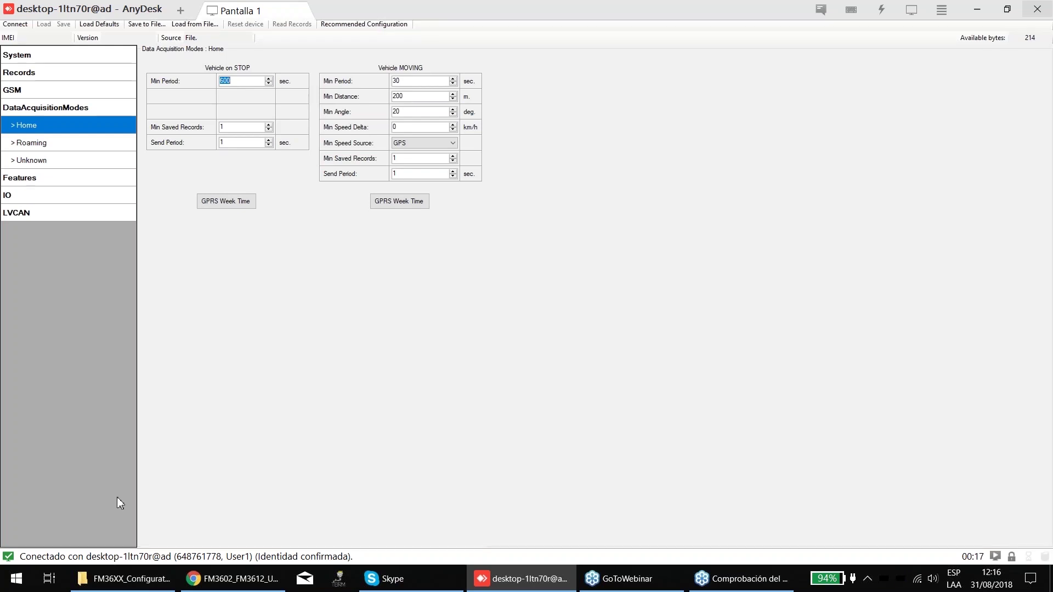
click(14, 538)
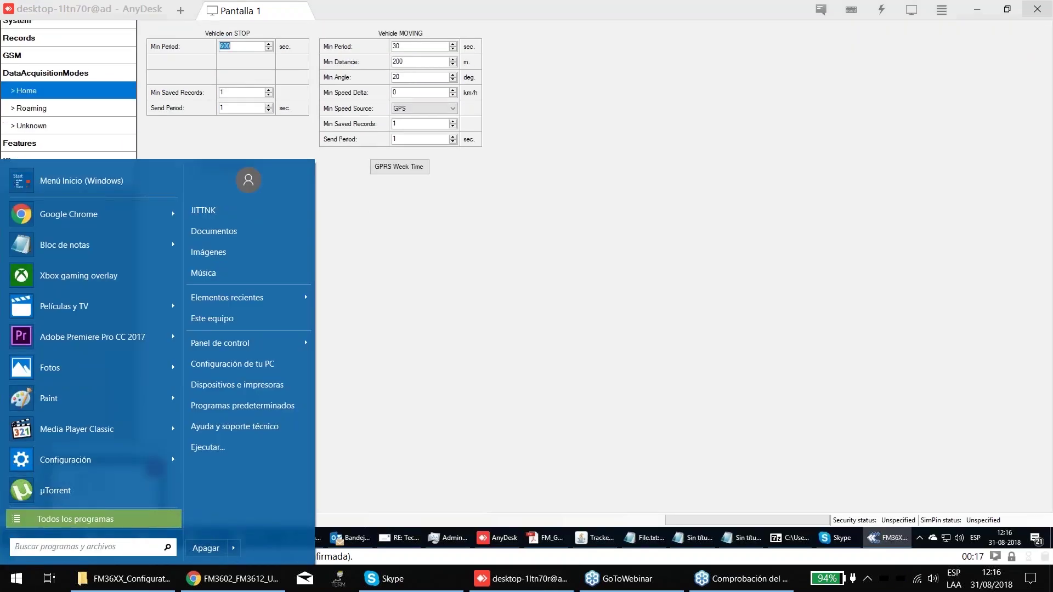
text(ca)
key(Escape)
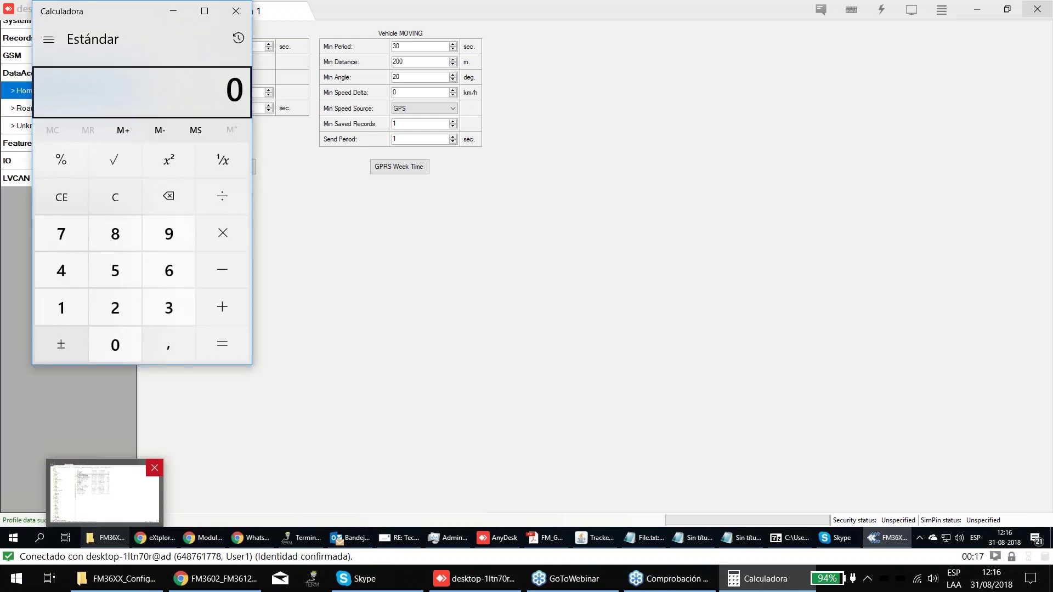
- Compute 60 × 4 = 240, then return to the configurator's moving Min Period field
key(6)
key(0)
key(asterisk)
key(4)
key(Return)
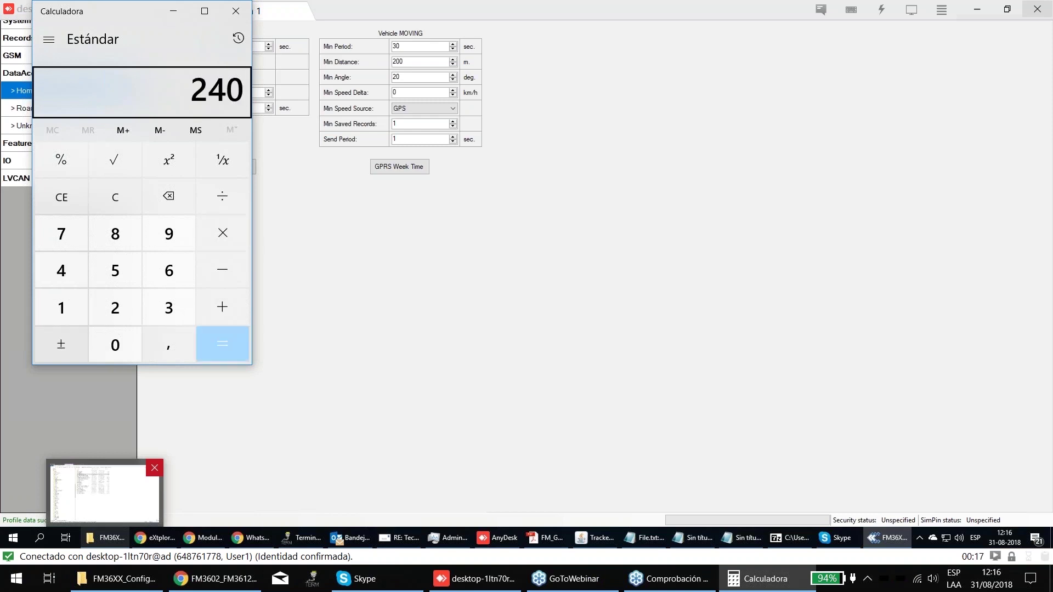
click(499, 48)
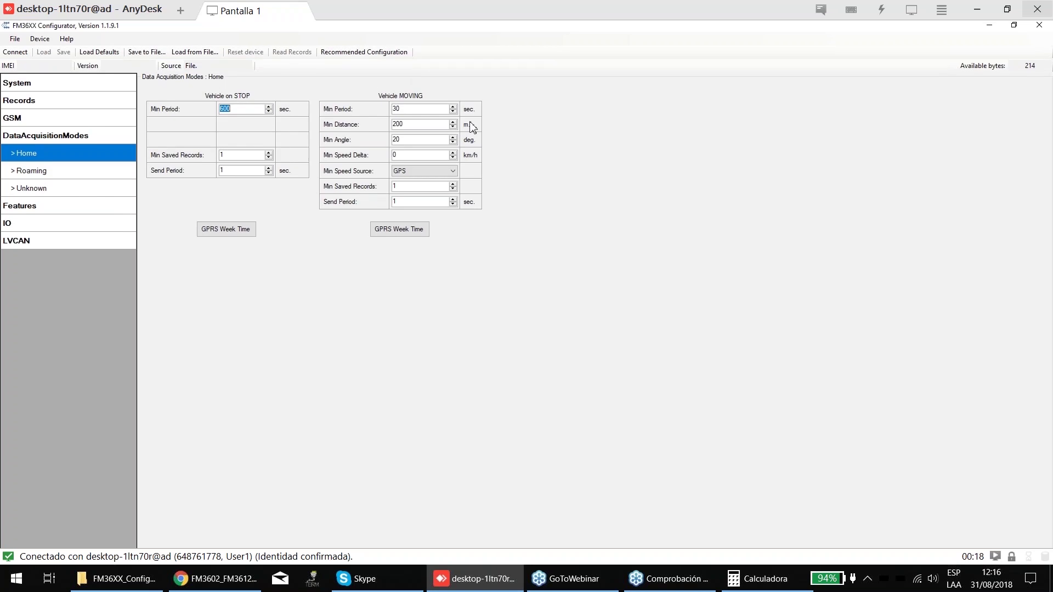
key(Tab)
click(402, 196)
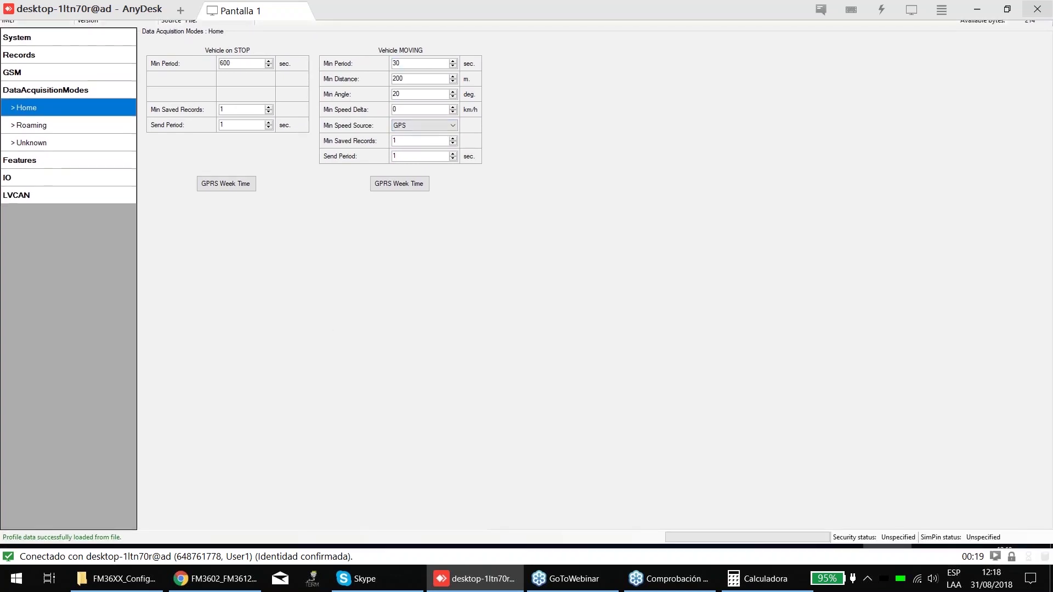
- Enter 45 sec for both the MOVING Min Period and Send Period, then check the Min Distance 200 value
text(45)
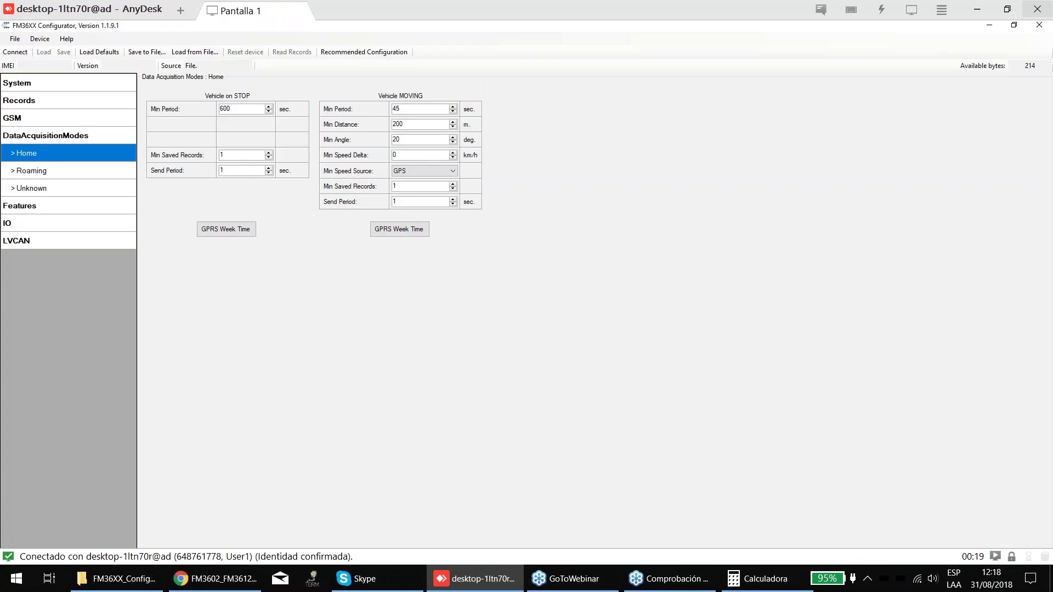
click(405, 202)
key(shift+Home)
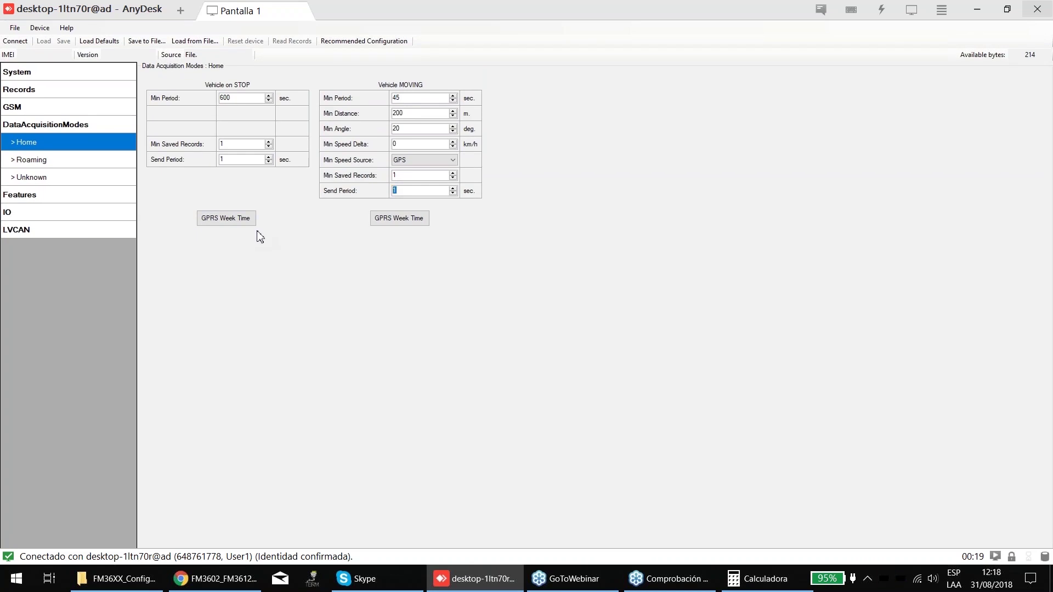
text(45)
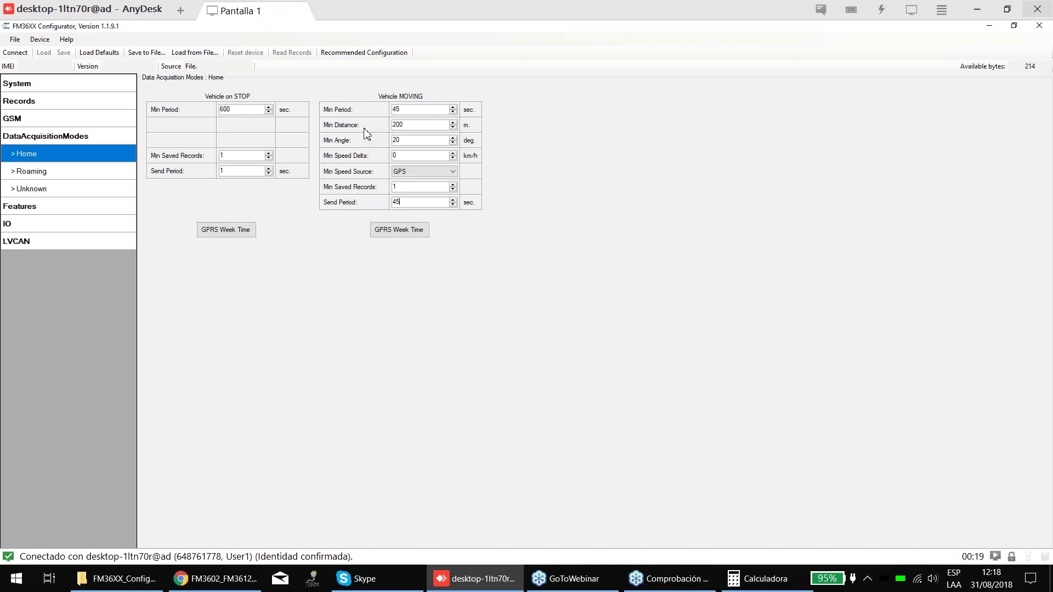
double_click(416, 200)
double_click(411, 125)
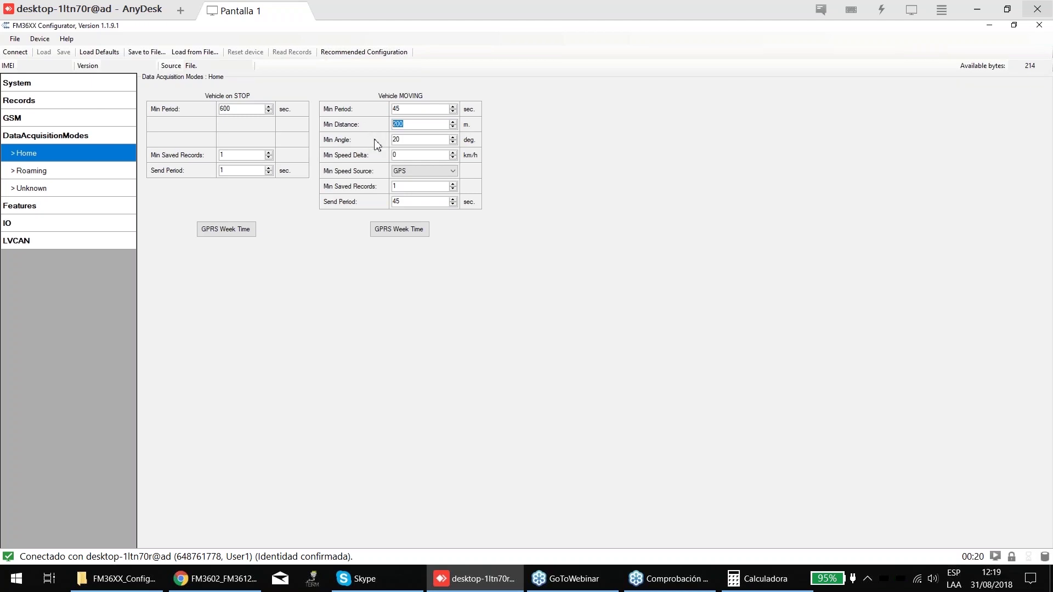
- Change the MOVING Min Angle from 20 to 30 degrees
click(417, 135)
double_click(417, 135)
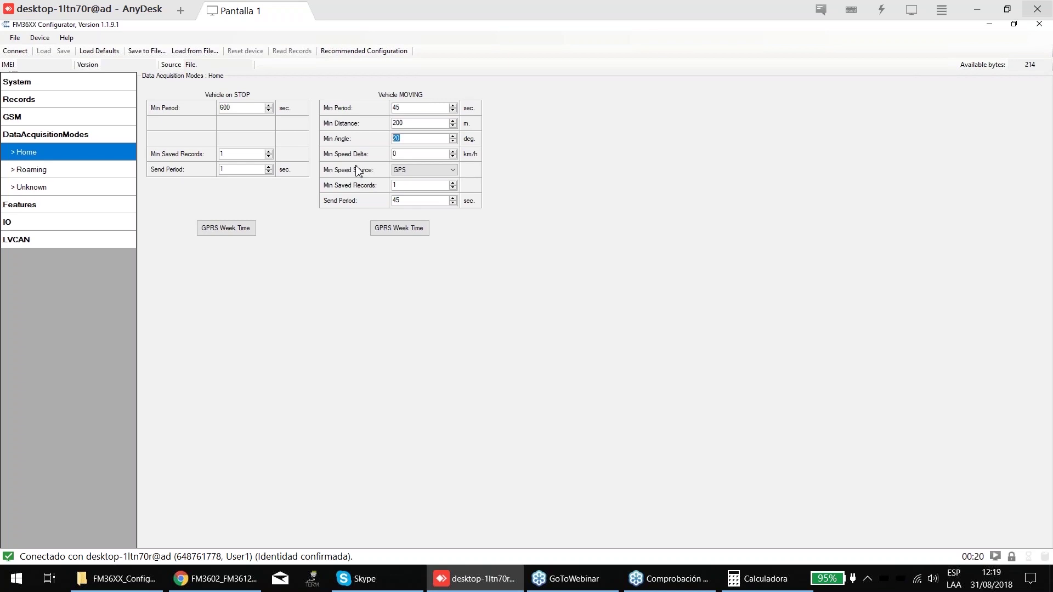
text(30)
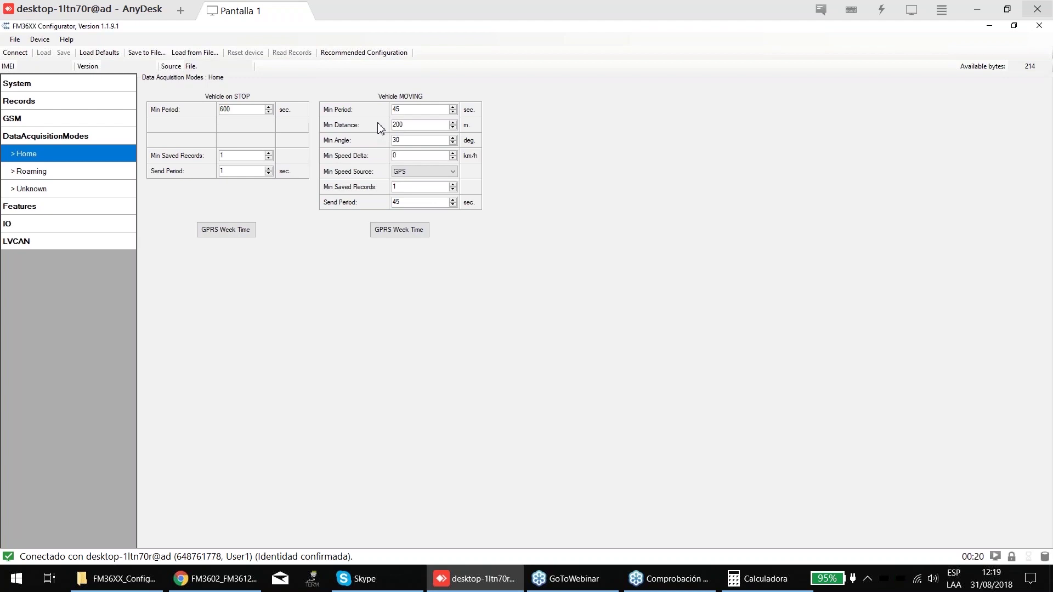
drag(400, 140, 390, 140)
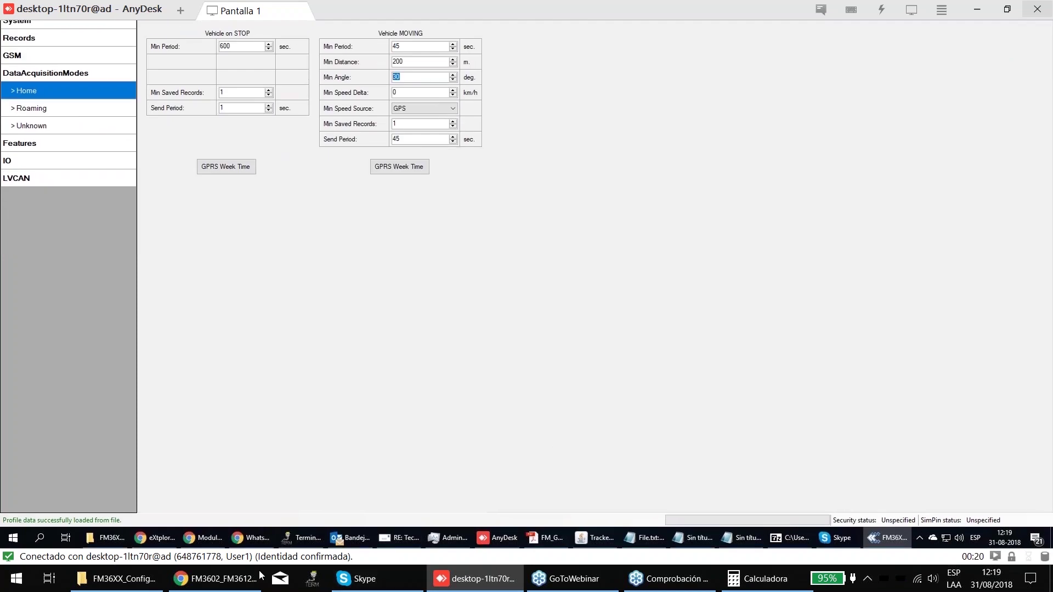
- Cycle through the Chrome manual and local configurator folder, then return to the AnyDesk session
click(157, 585)
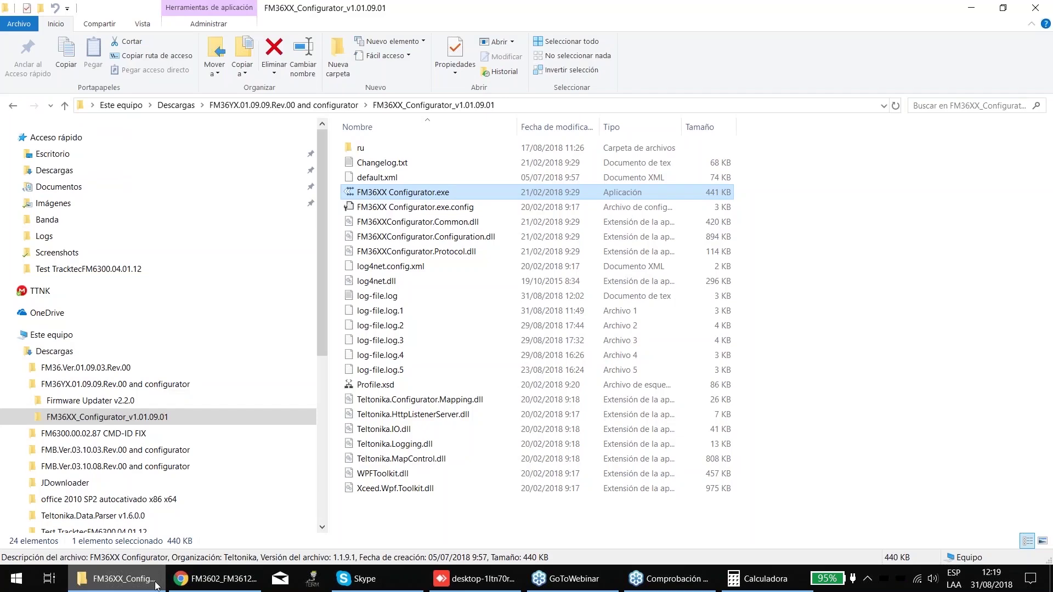
click(166, 588)
click(164, 586)
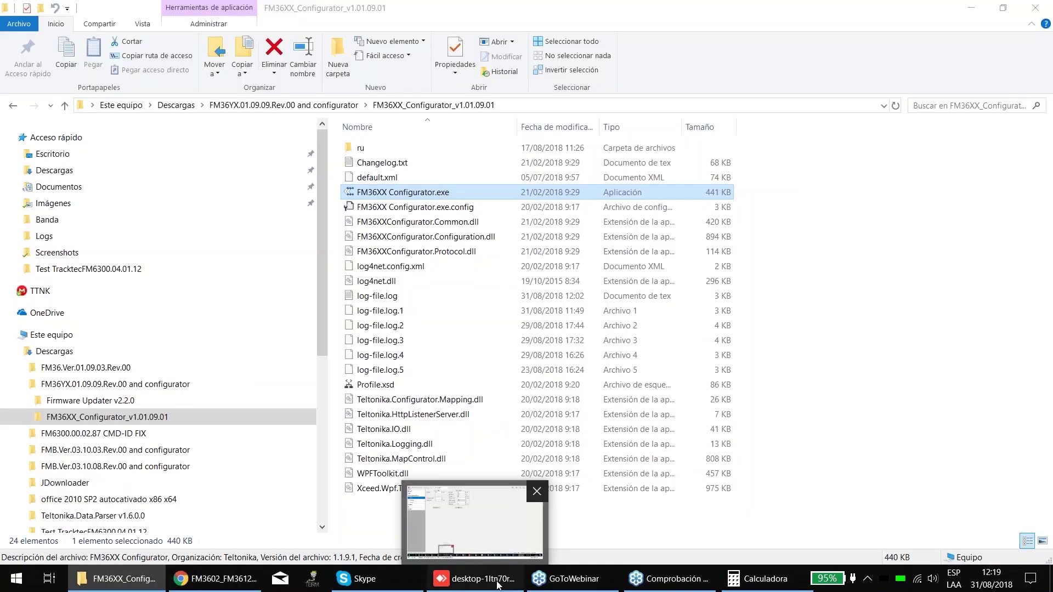
click(497, 585)
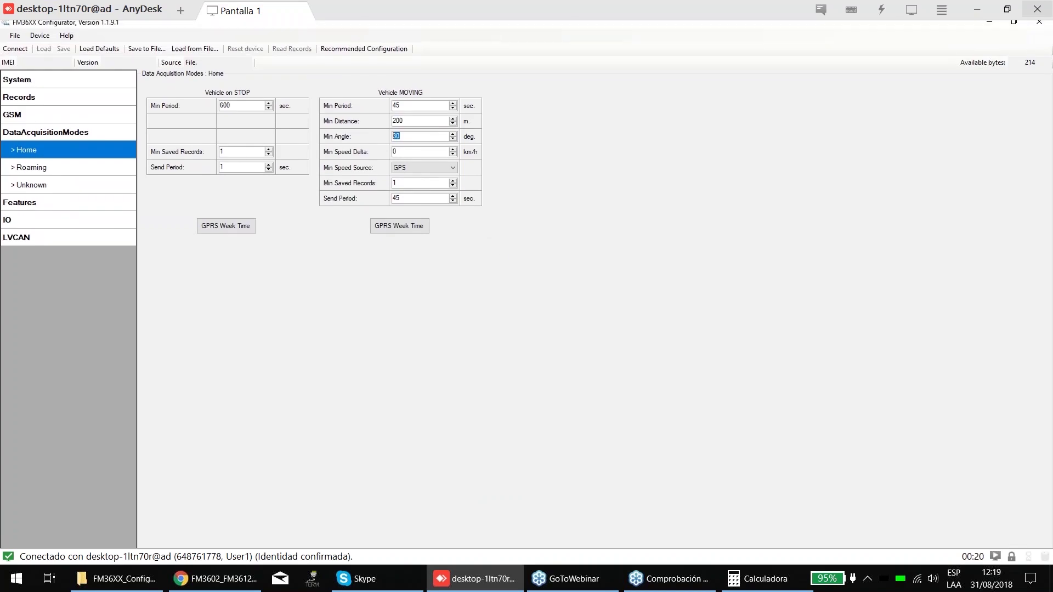
- Enter 10 km/h as the MOVING Min Speed Delta in place of 0
key(Tab)
text(10)
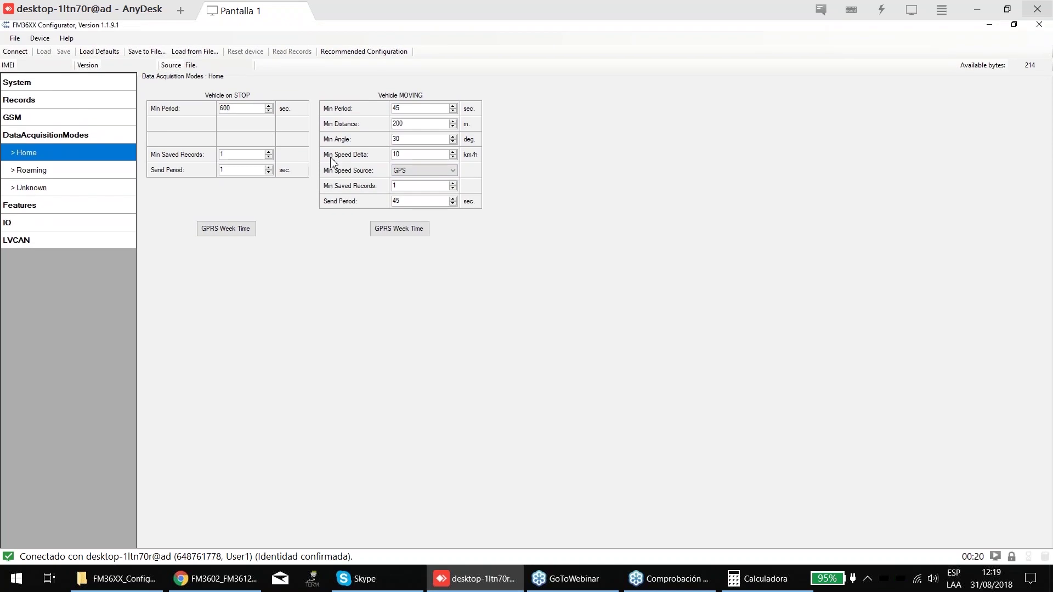
key(shift+Tab)
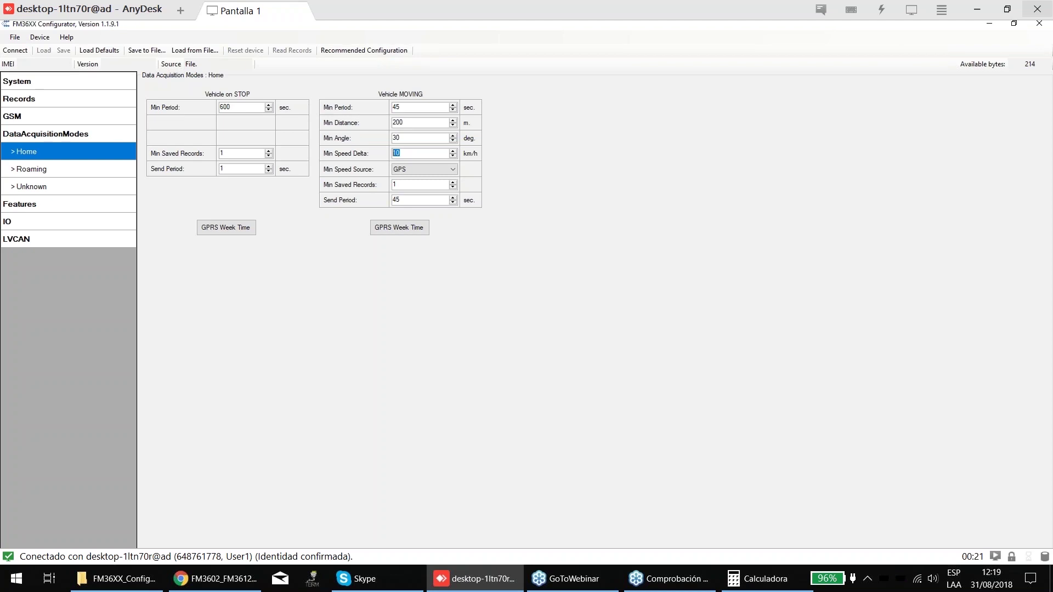
- Search the Chrome PDF manual for 'delte' and read page 41 on distance, angle and speed-delta acquisition
key(alt+Tab)
scroll(458, 274, down, 3)
scroll(521, 301, down, 4)
key(ctrl+f)
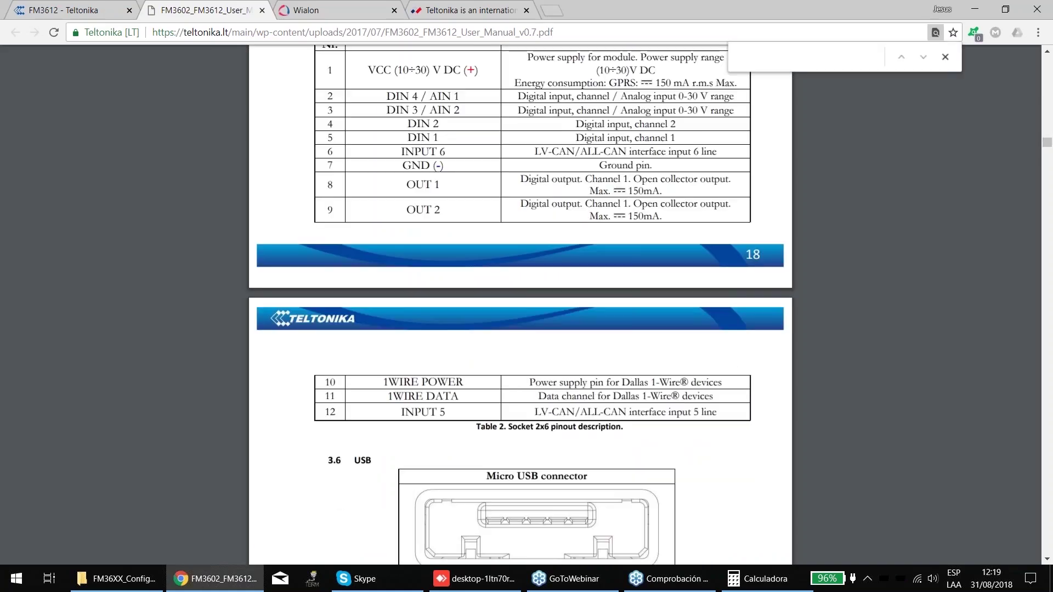
text(de)
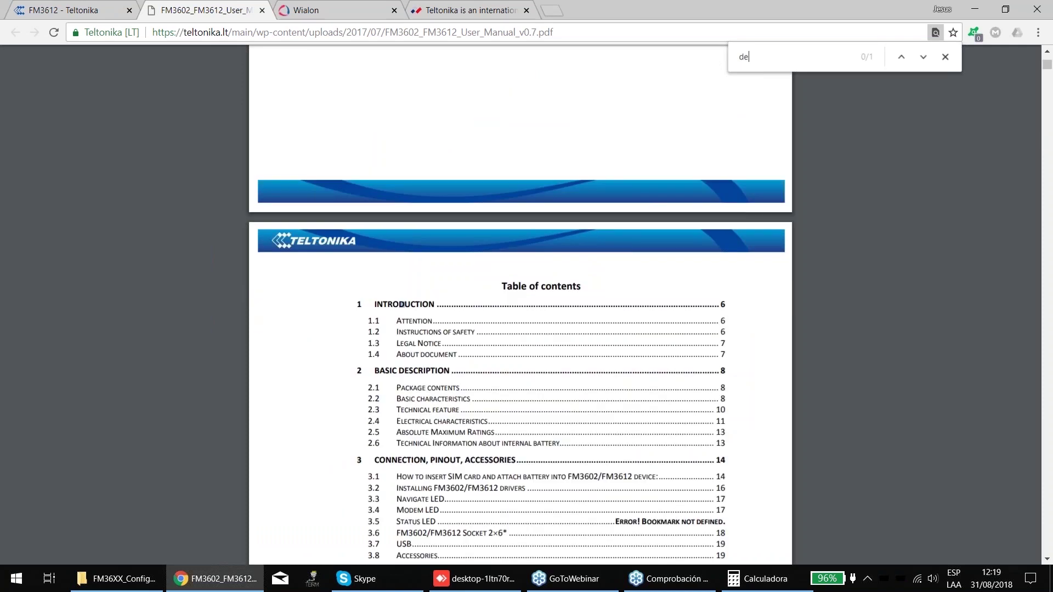
text(lte)
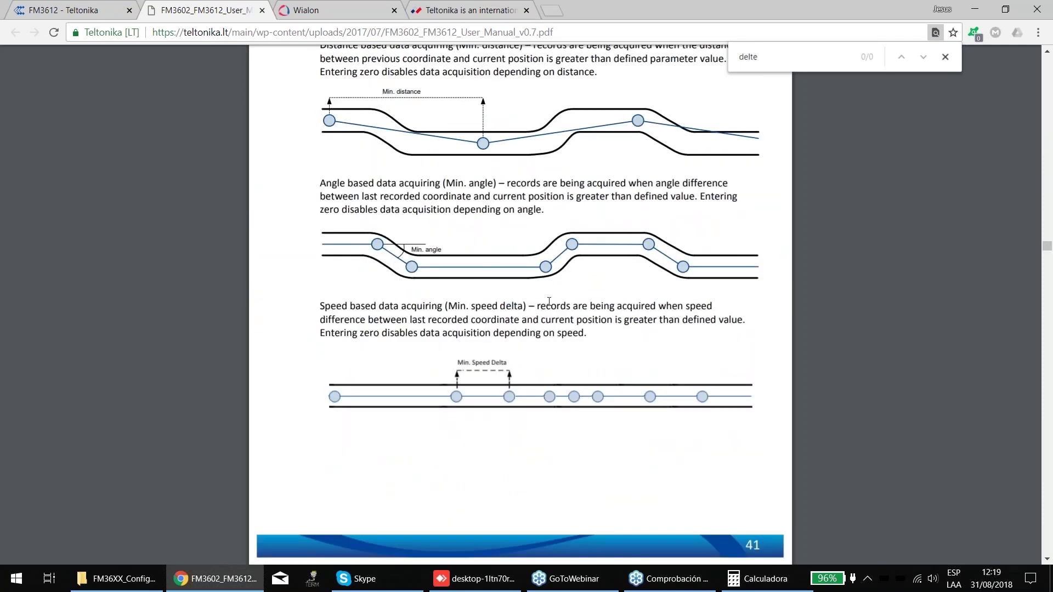
scroll(549, 301, up, 2)
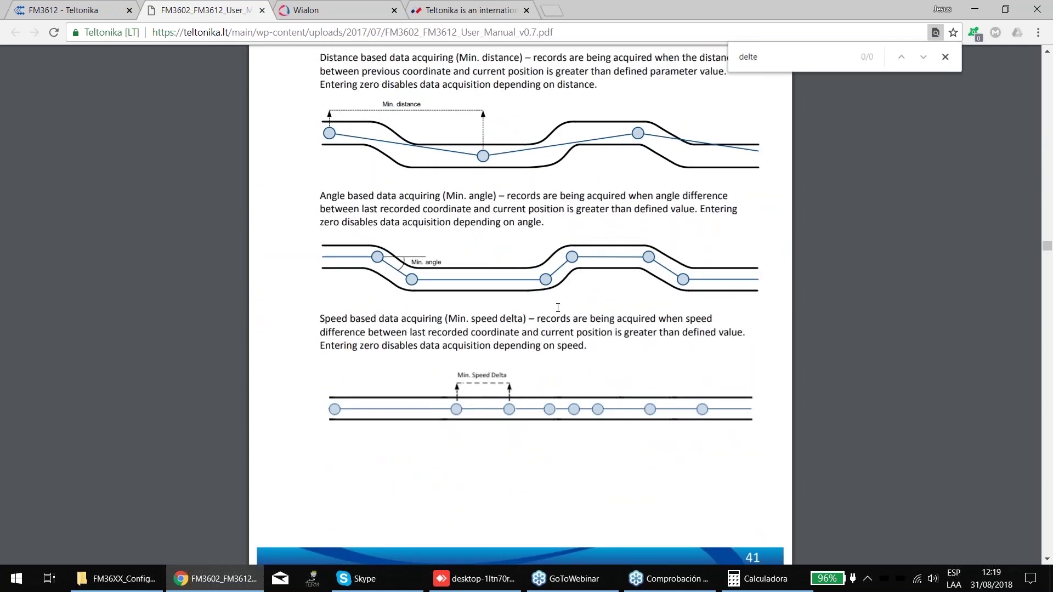
scroll(444, 415, down, 1)
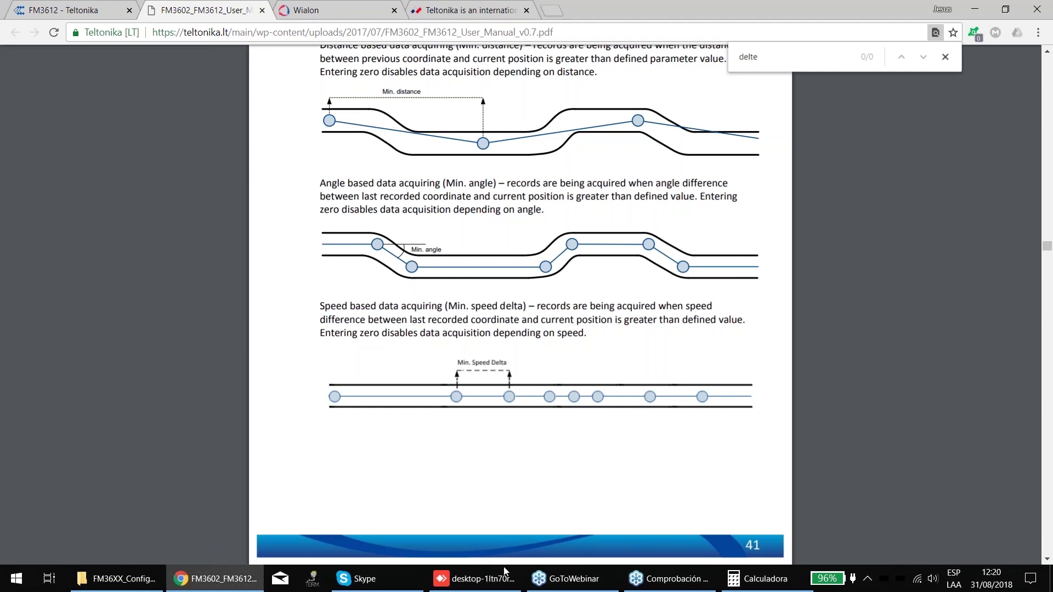
- Return from the manual to the AnyDesk configurator session
click(664, 578)
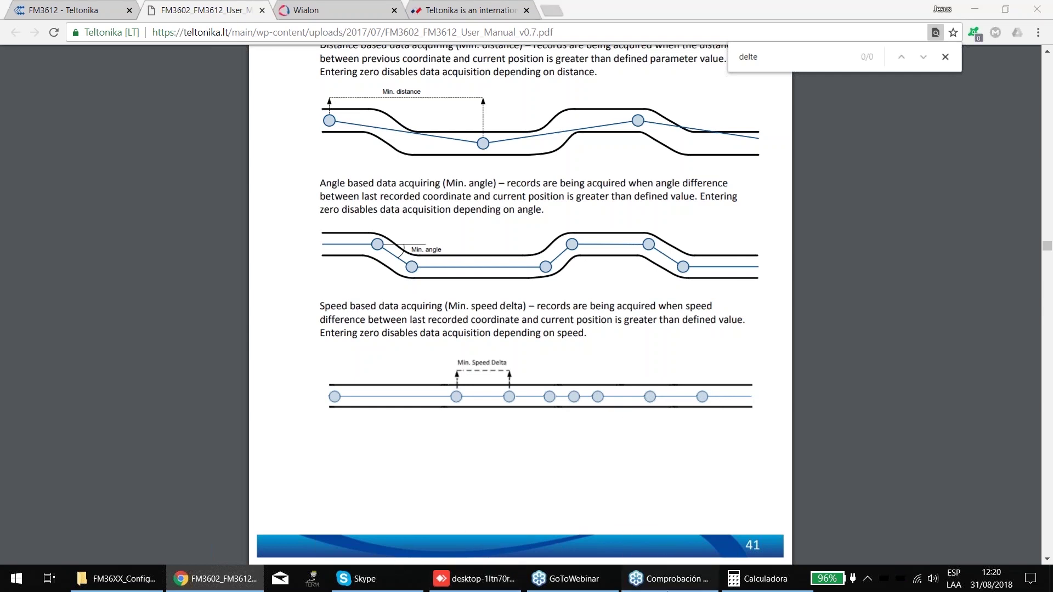
click(182, 588)
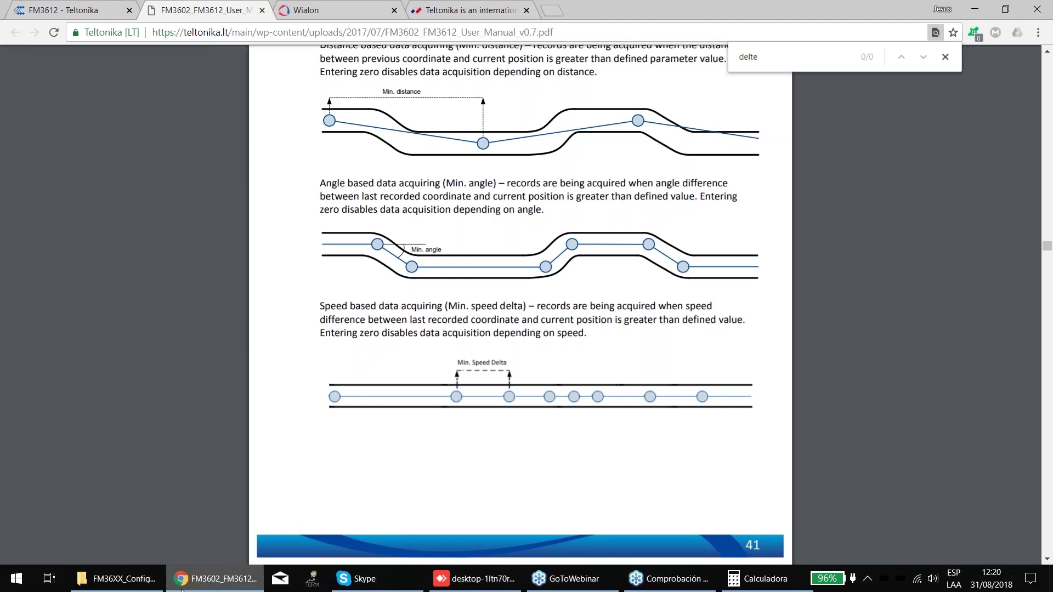
key(alt+Tab)
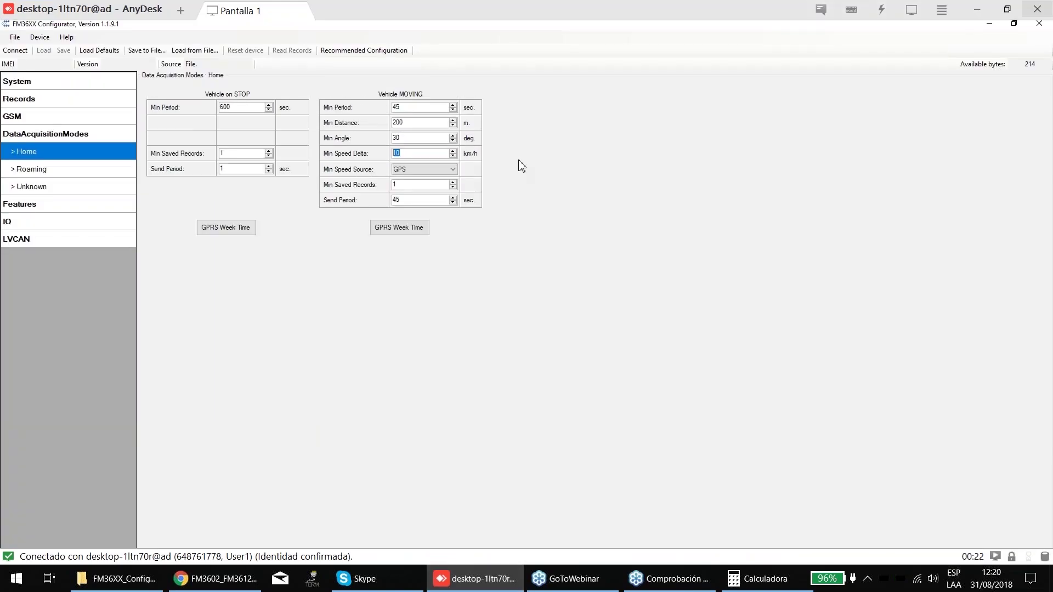
- Set MOVING Min Saved Records to 10, then review Send Period, Min Period, Min Distance, Min Angle and Speed Delta
key(Tab)
key(Tab)
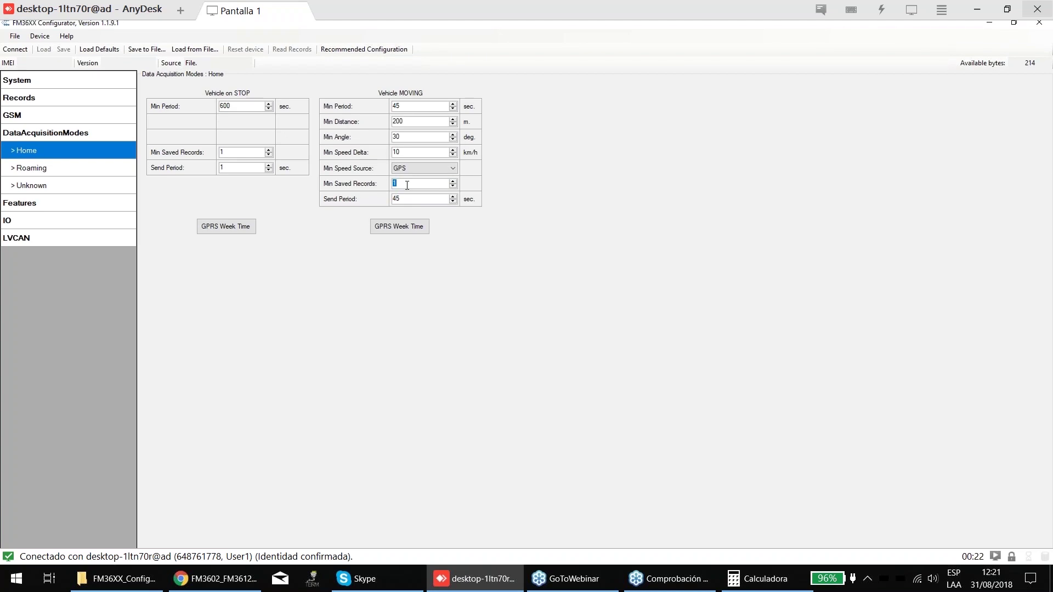
text(10)
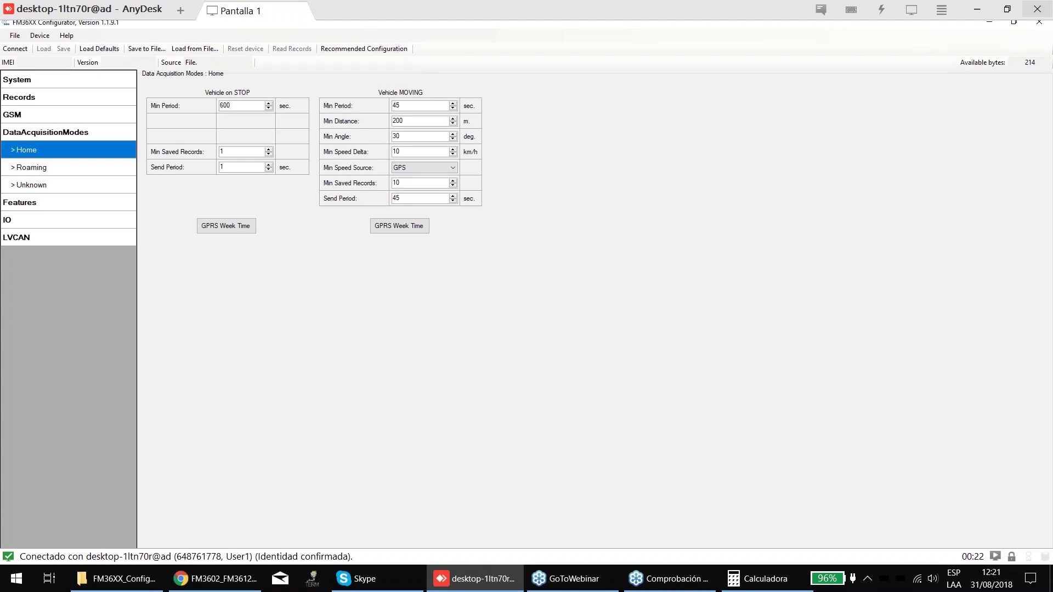
double_click(414, 199)
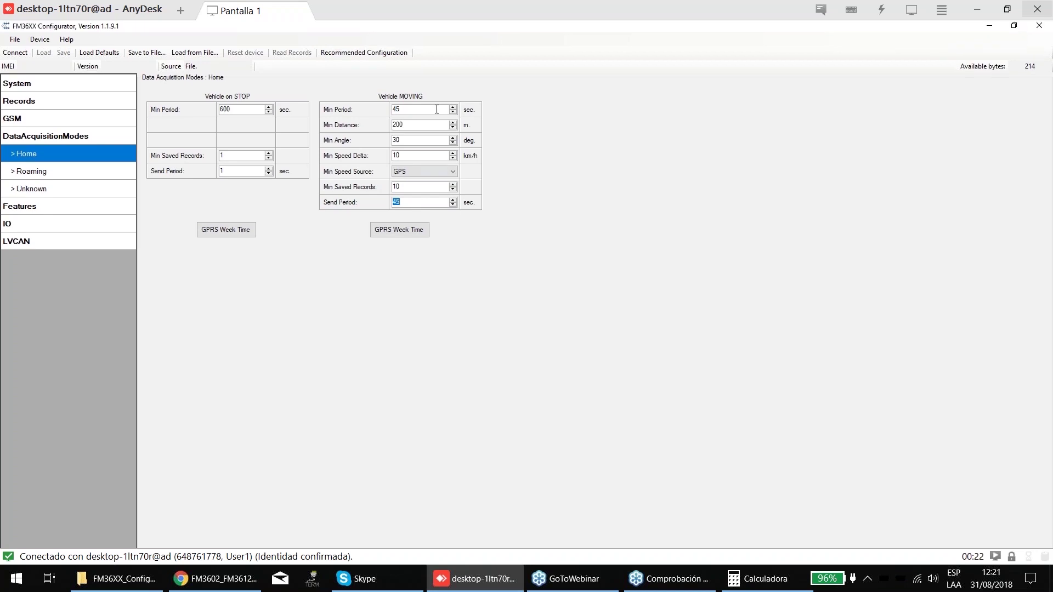
double_click(429, 110)
key(Tab)
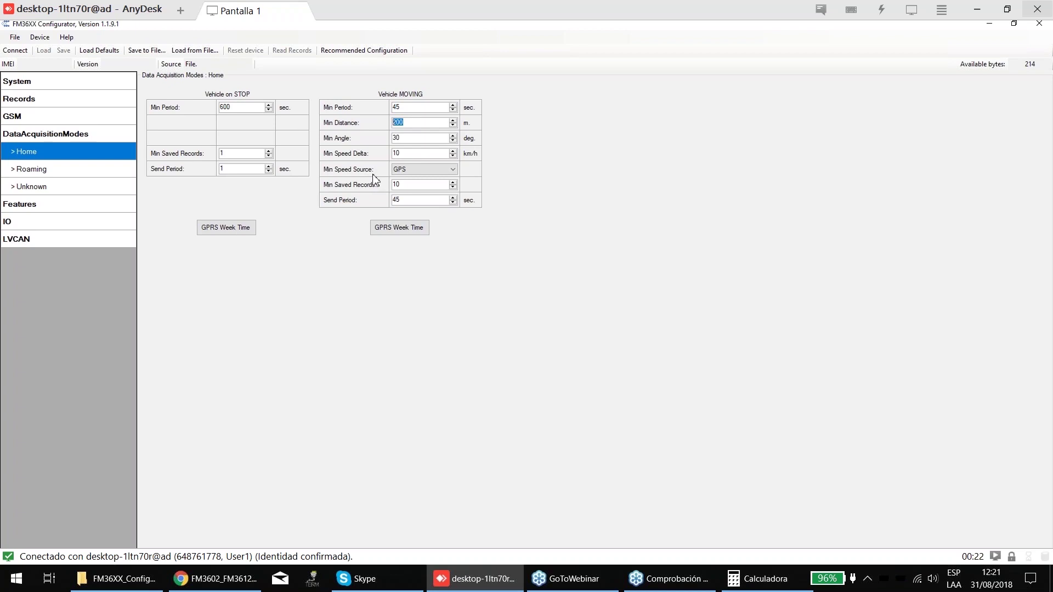
key(Tab)
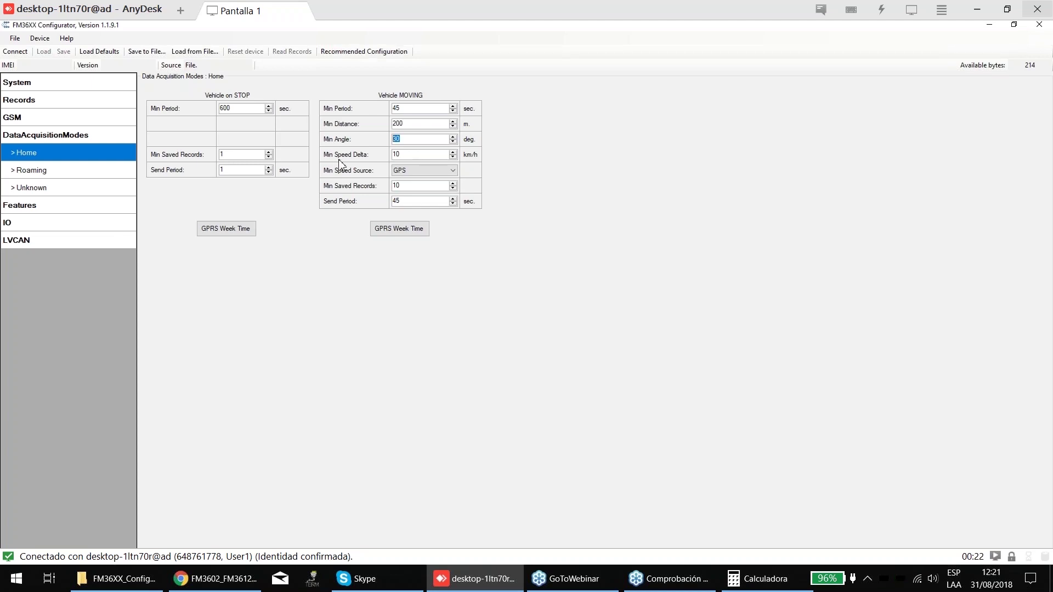
key(Tab)
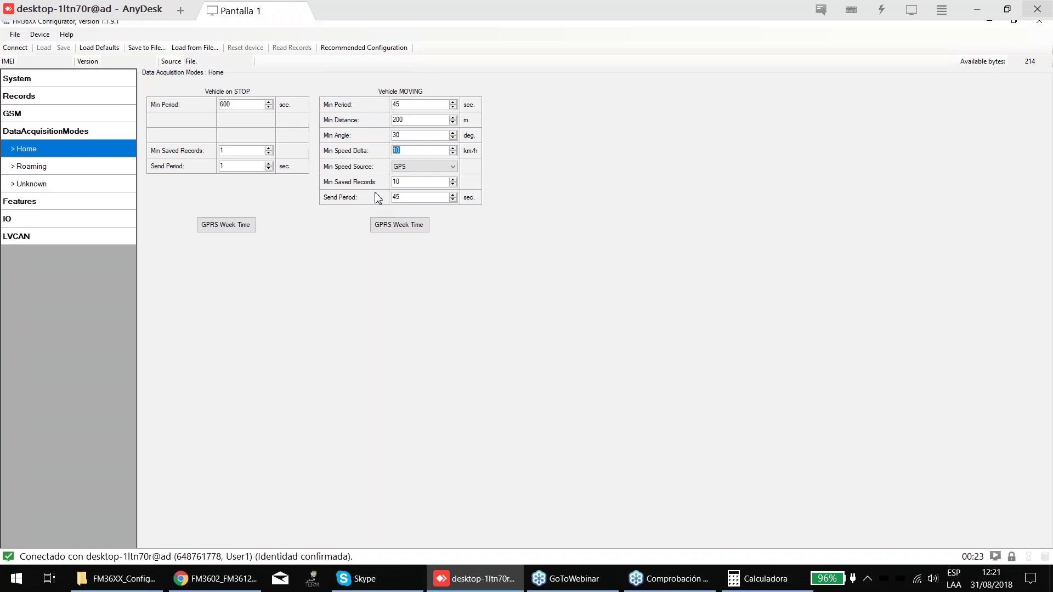
- Revert the MOVING Min Saved Records value from 10 to 1
key(Tab)
key(Tab)
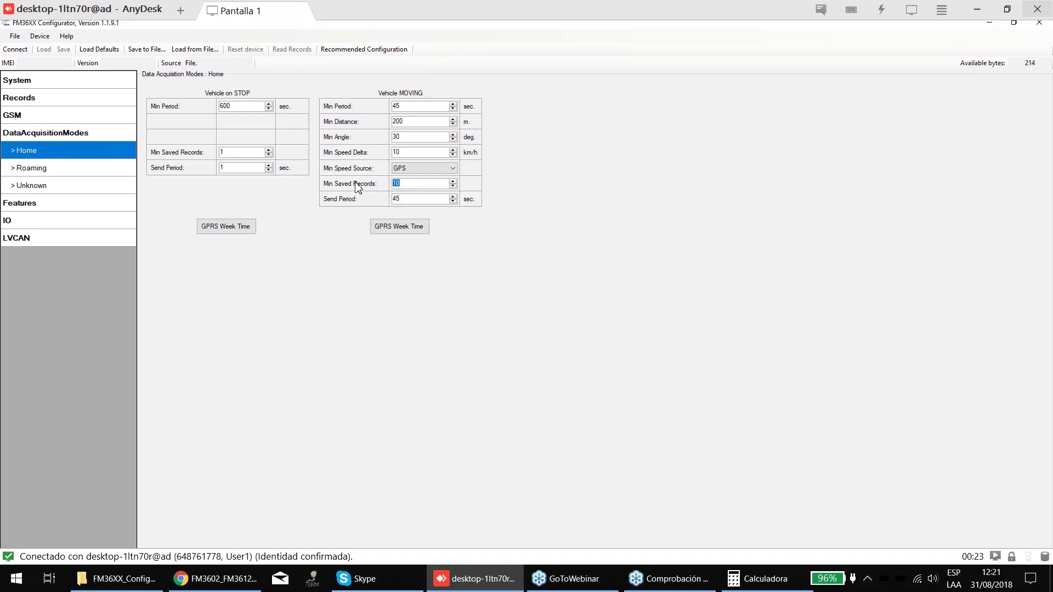
click(411, 182)
double_click(410, 182)
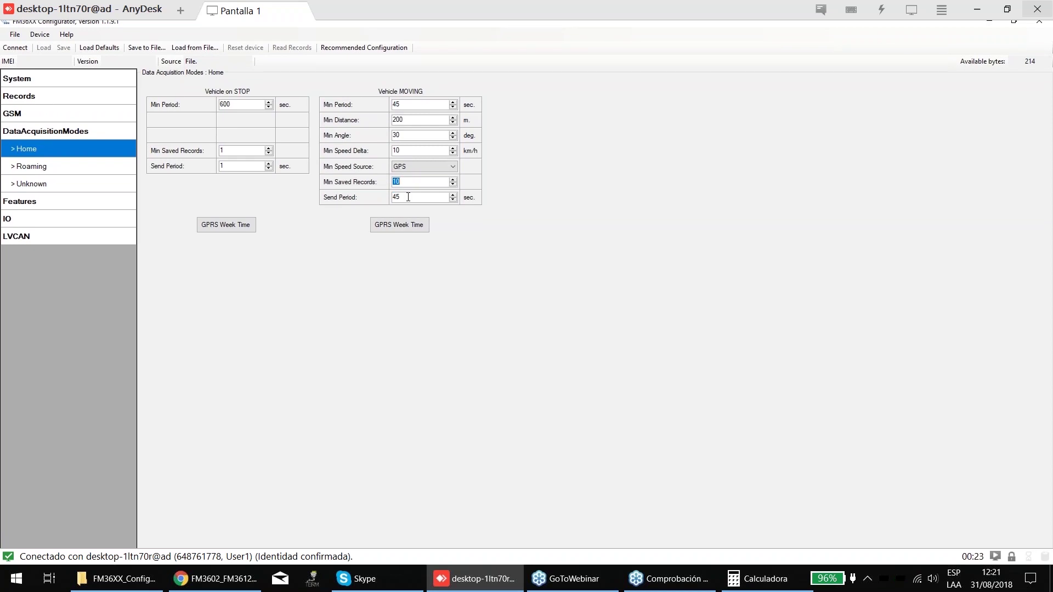
key(Tab)
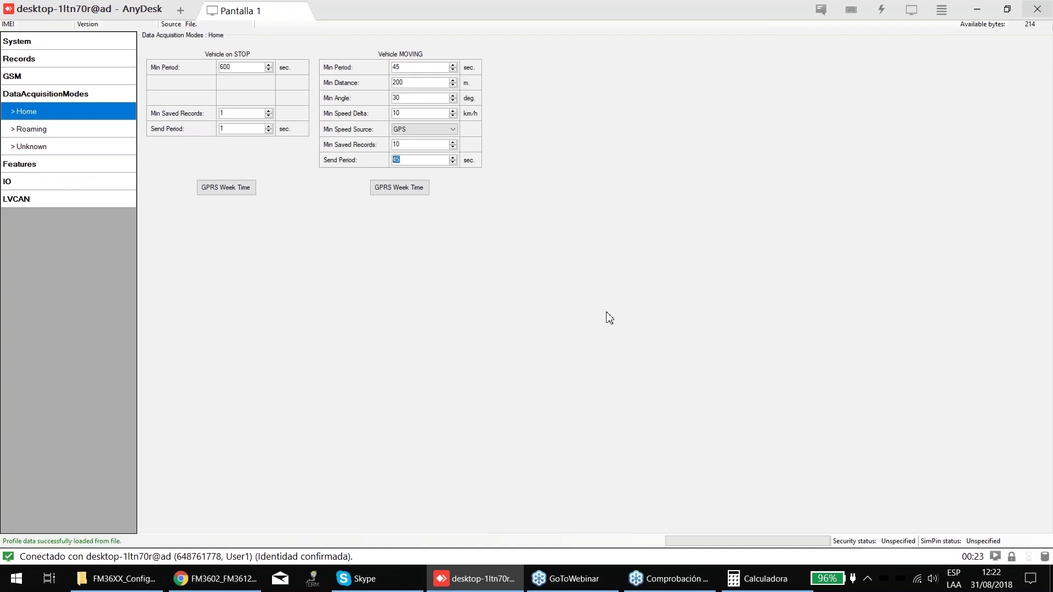
key(shift+Tab)
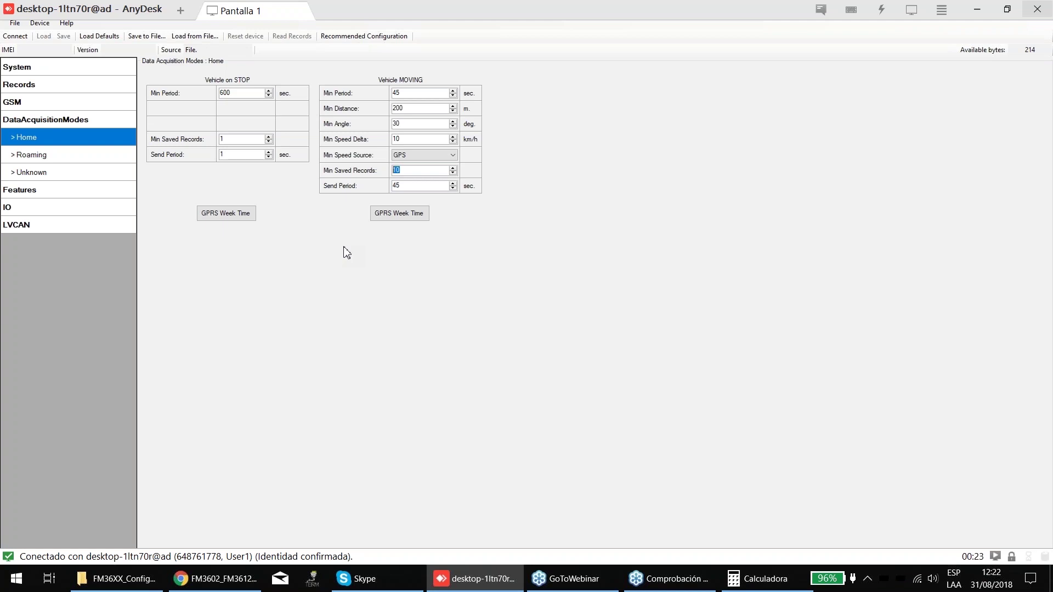
text(1)
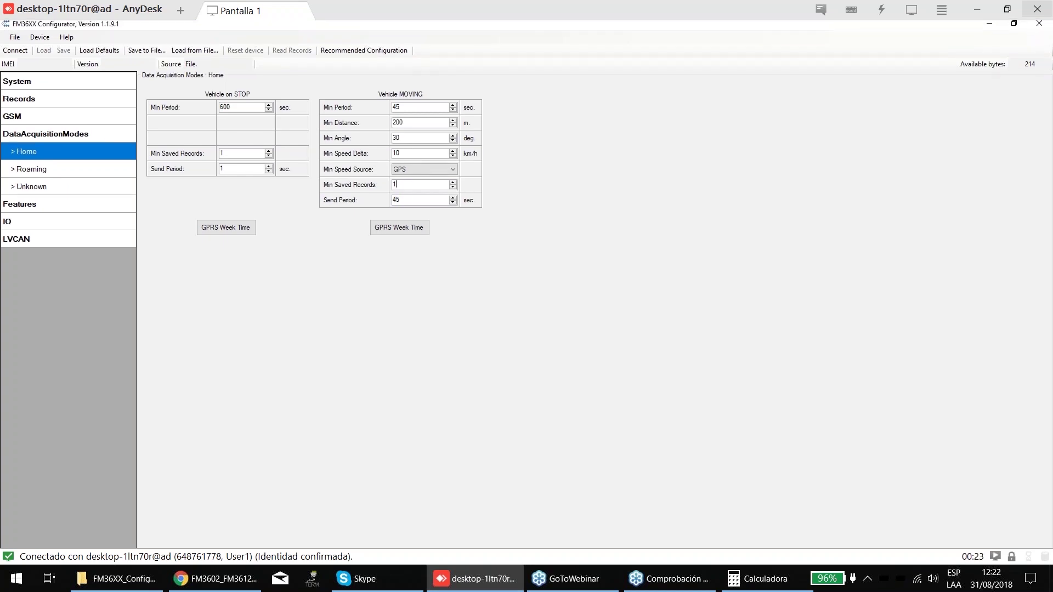
double_click(397, 199)
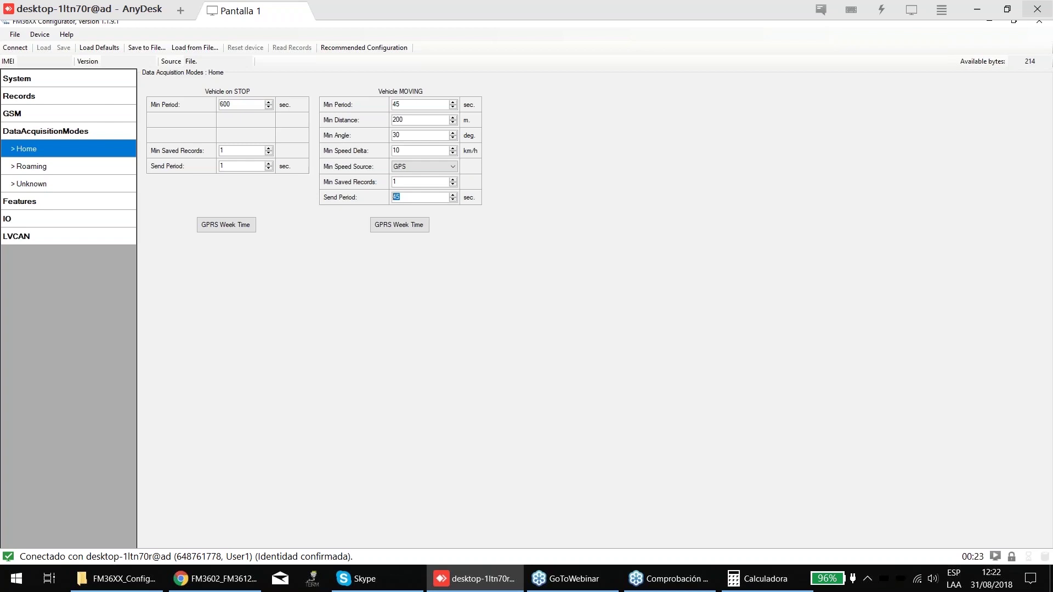
click(403, 197)
key(shift+Tab)
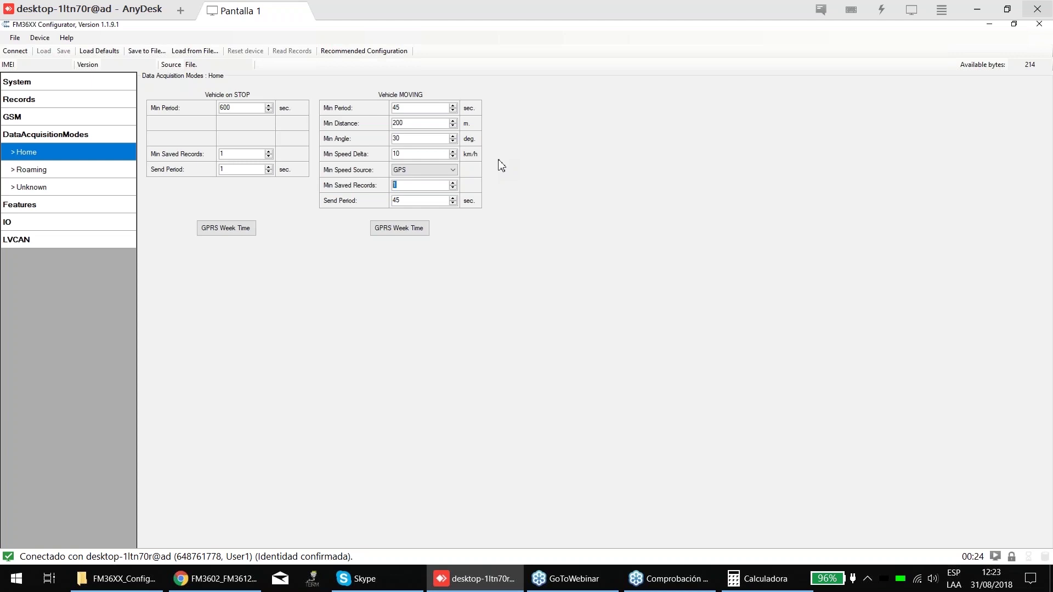
- Change the Vehicle on STOP Min Period from 600 to 240 sec
click(395, 109)
double_click(242, 110)
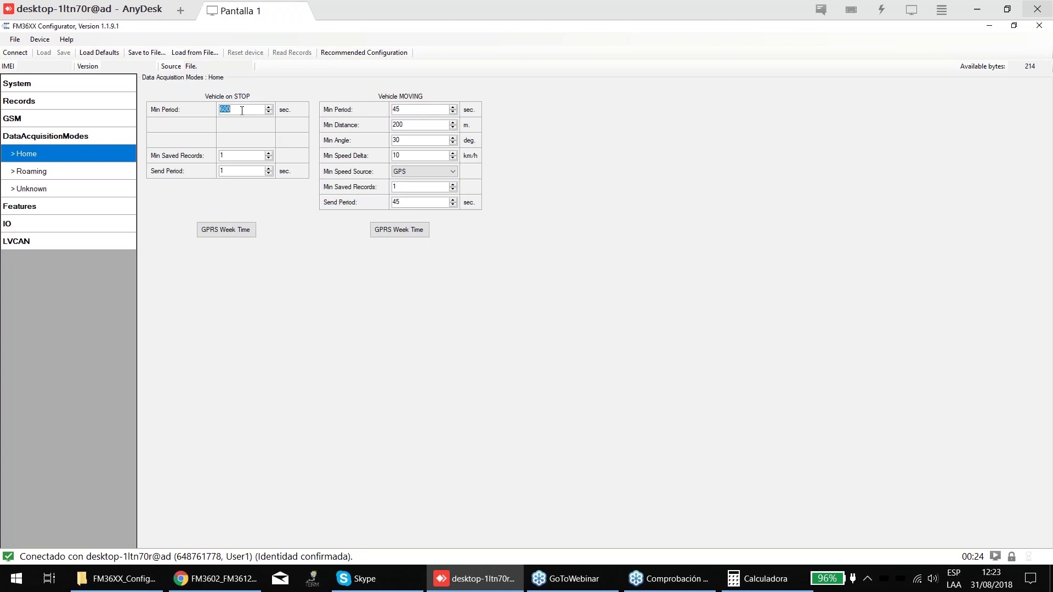
text(240)
key(Return)
- Edit the Vehicle on STOP Send Period value, replacing the entry with 1
key(Tab)
key(Tab)
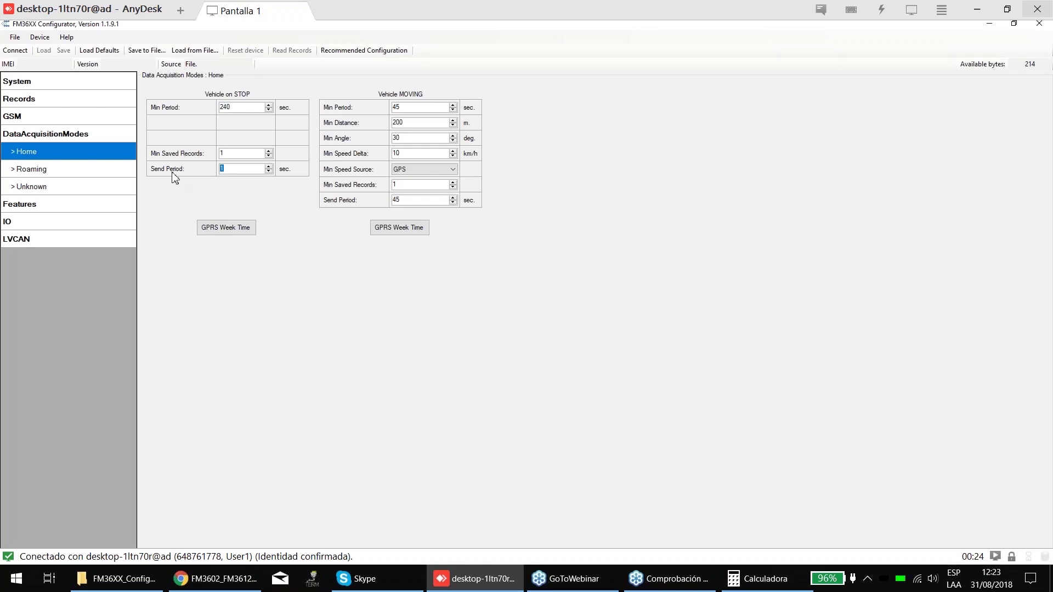
text(240)
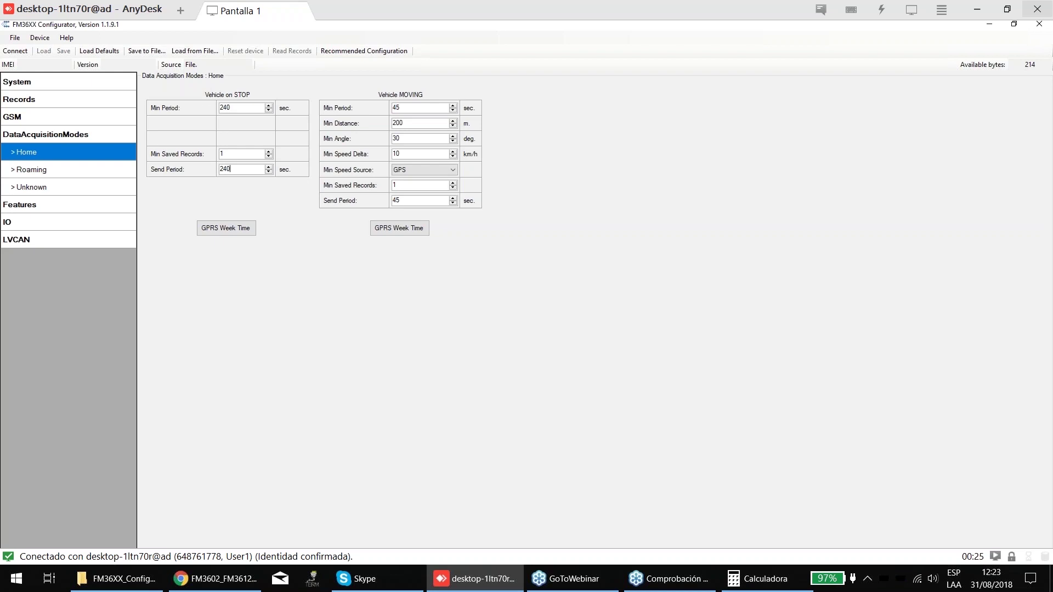
key(ctrl+a)
text(1)
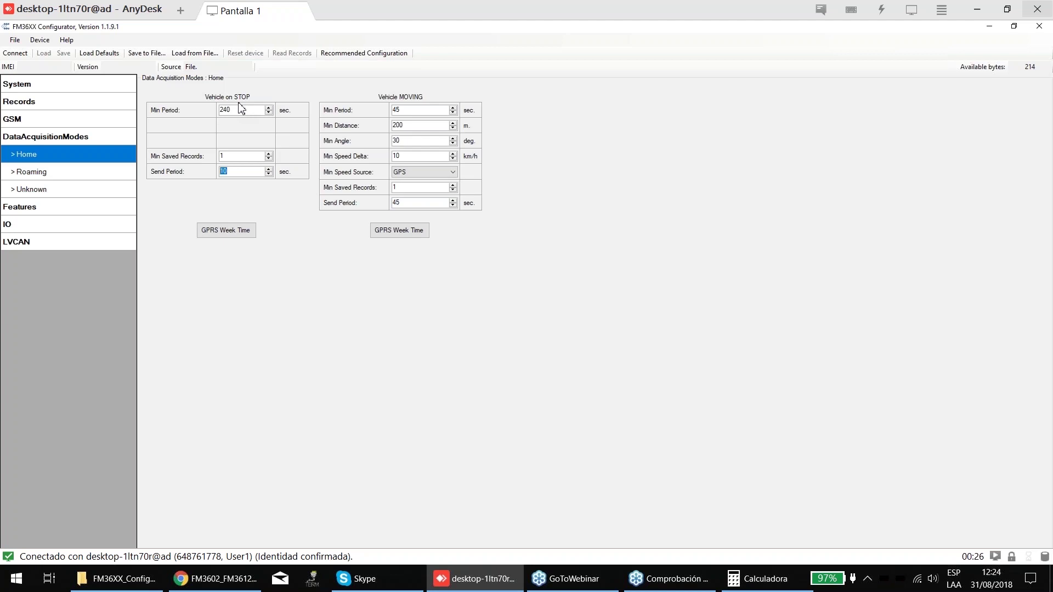
- Go to the System page and check the Sleep Mode options, leaving it Disabled
click(83, 89)
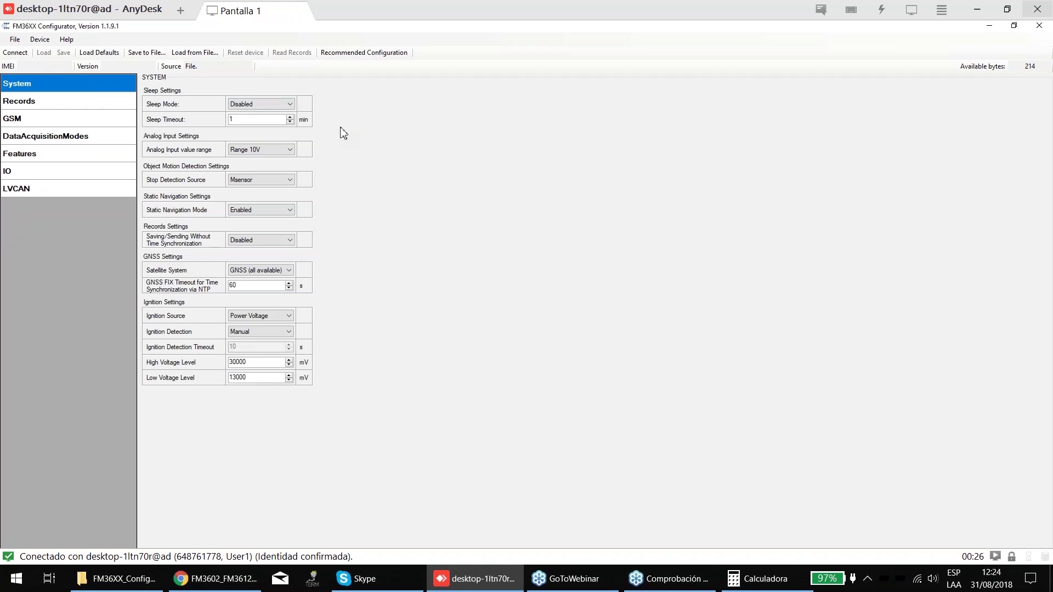
click(290, 104)
click(346, 99)
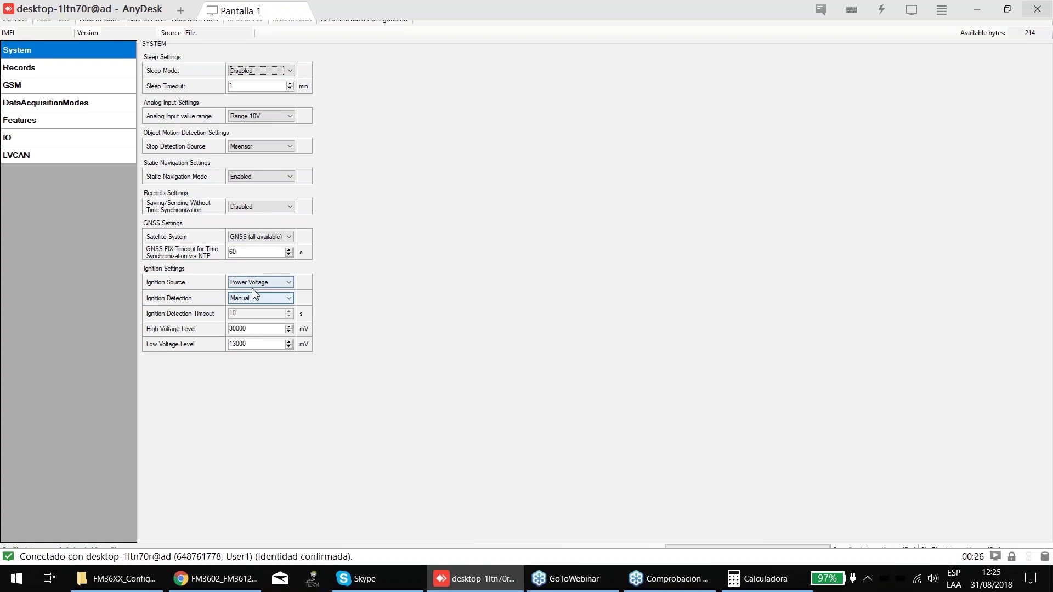
click(289, 282)
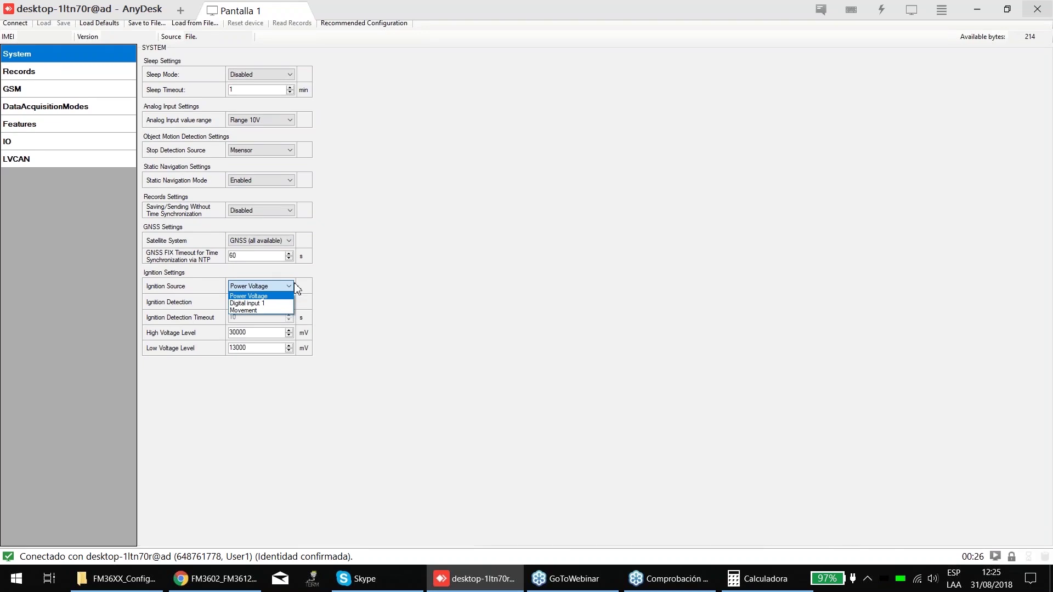
click(435, 294)
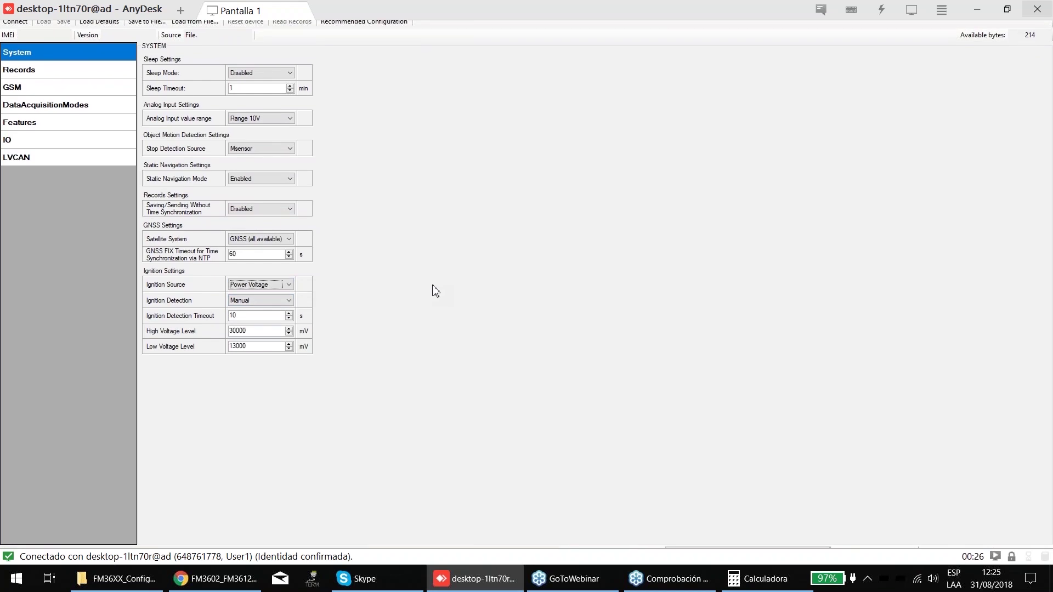
click(271, 300)
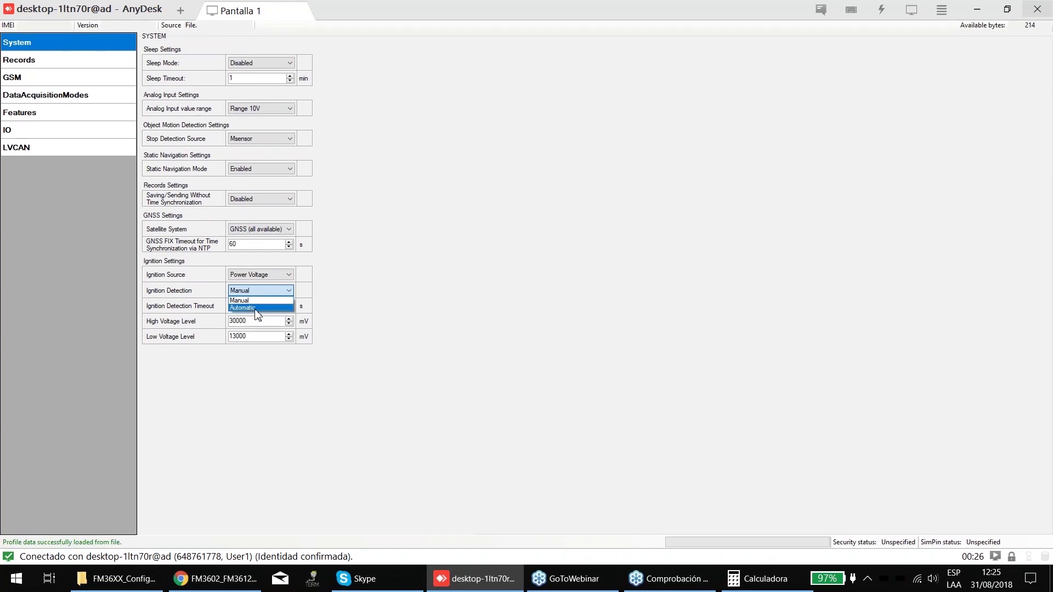
click(361, 303)
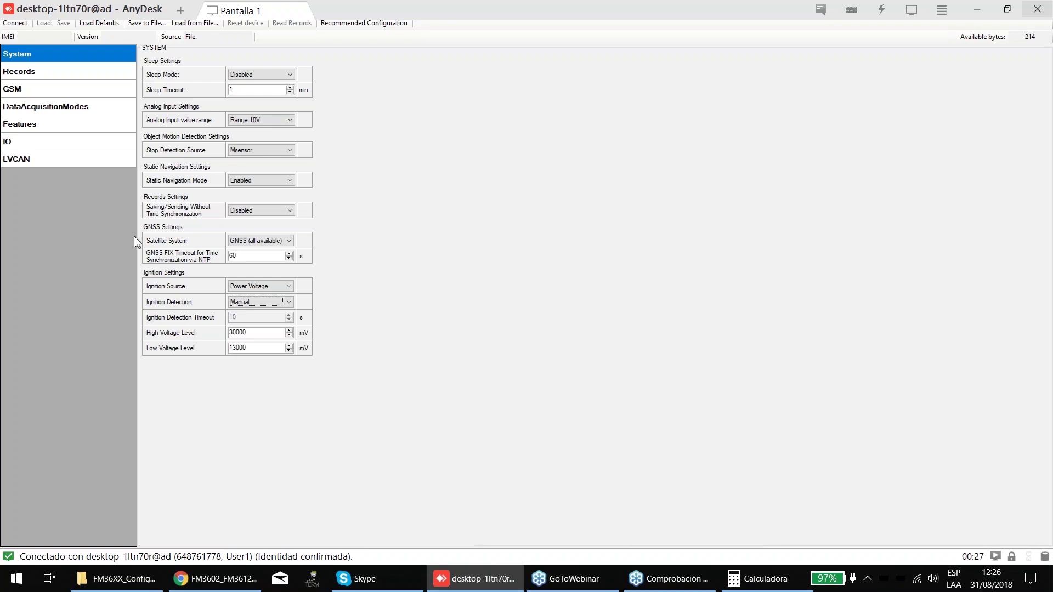
- Switch to the Chrome manual and scroll back toward its earlier pages
key(alt+Tab)
scroll(718, 257, up, 10)
scroll(718, 258, up, 12)
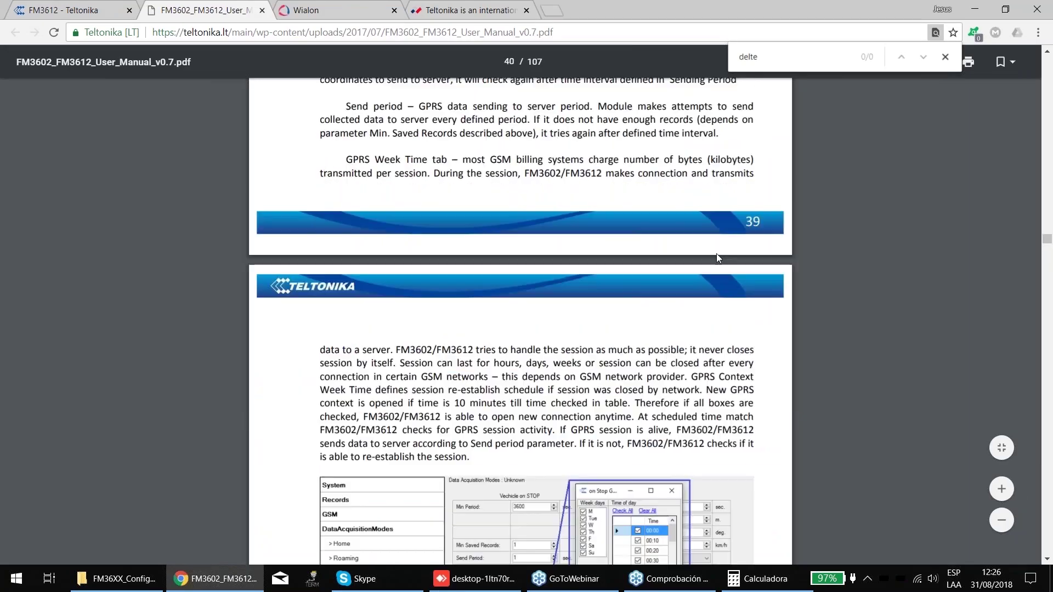
key(ctrl+f)
scroll(718, 258, up, 15)
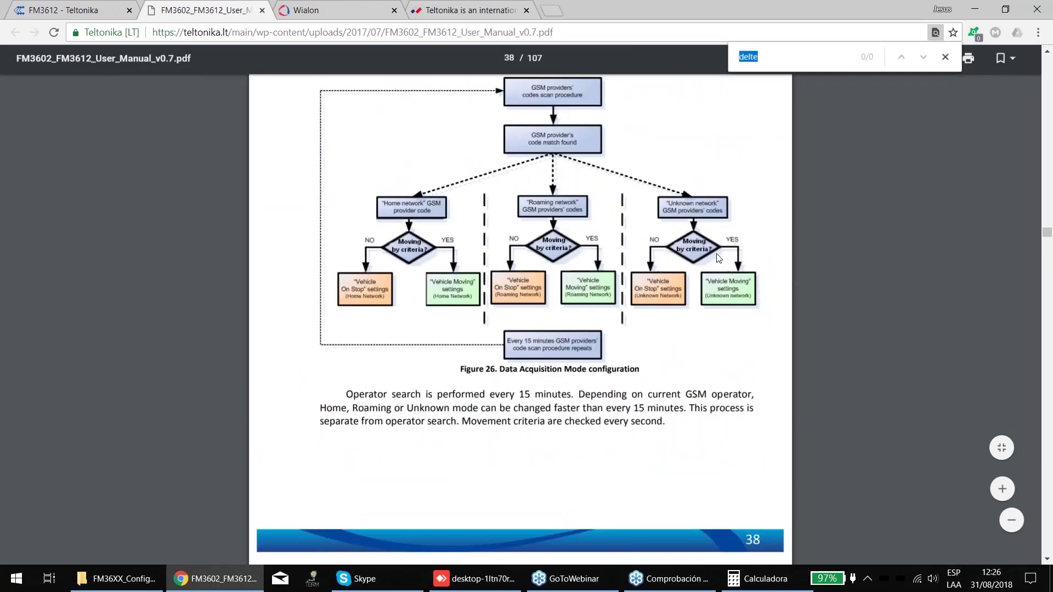
scroll(874, 275, up, 15)
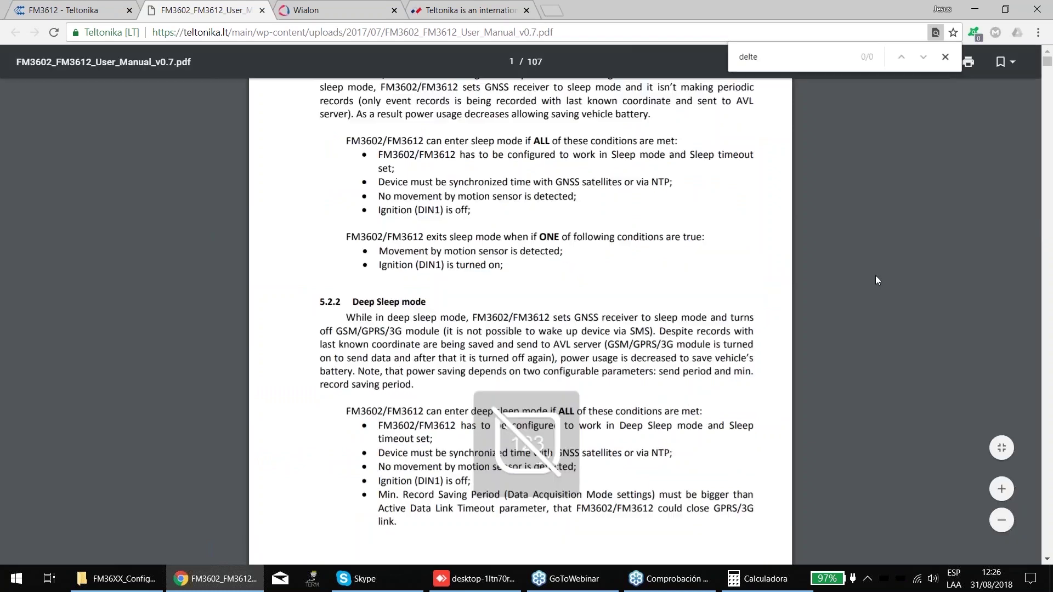
key(Escape)
- Review the page 10 technical specifications table, zooming the page back out
scroll(1048, 82, down, 20)
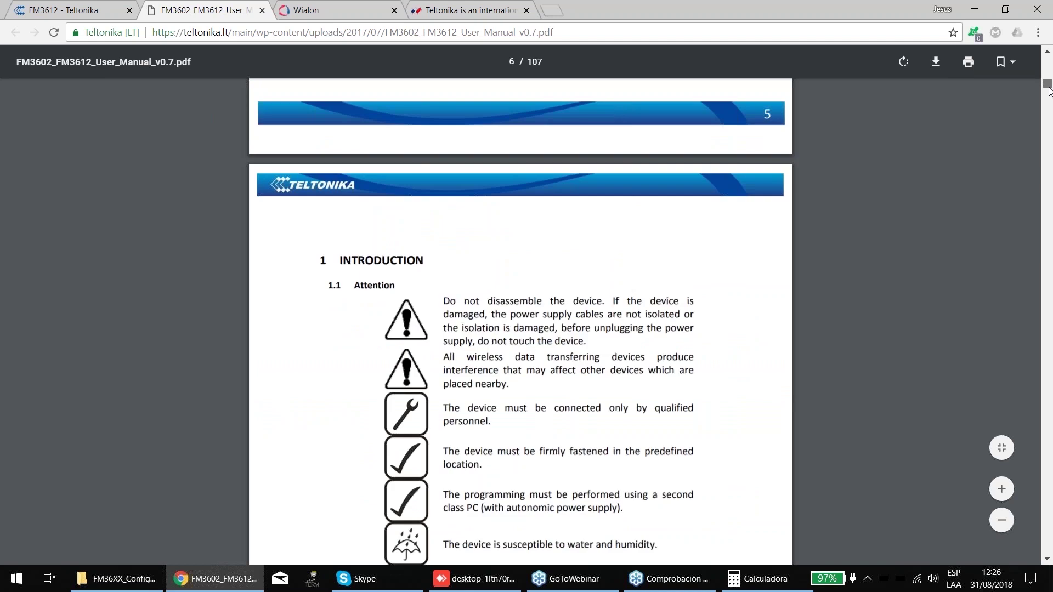
scroll(793, 244, down, 20)
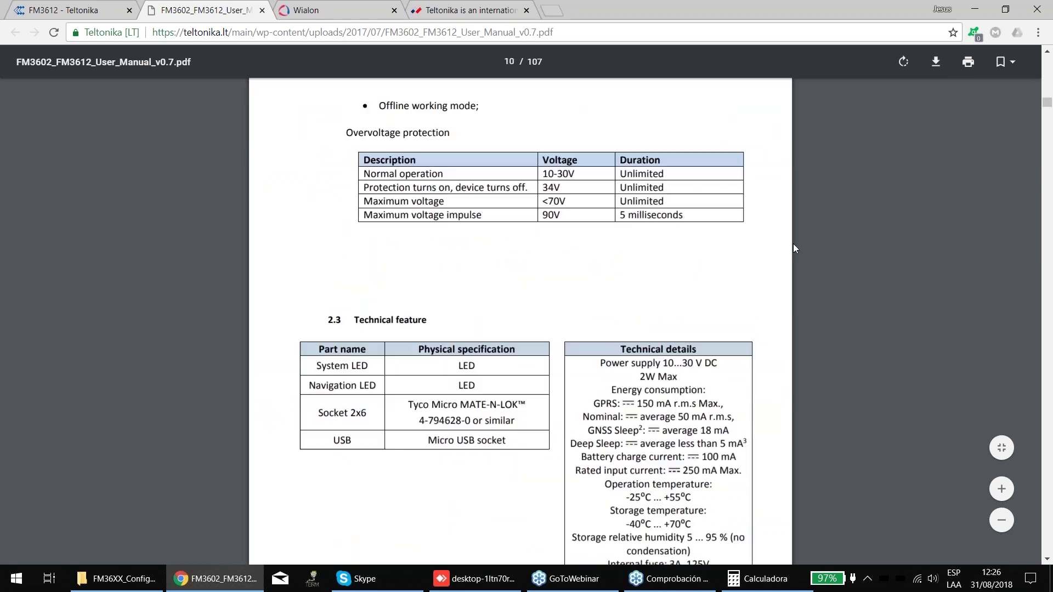
scroll(779, 265, up, 1)
scroll(749, 312, down, 1)
scroll(750, 313, down, 1)
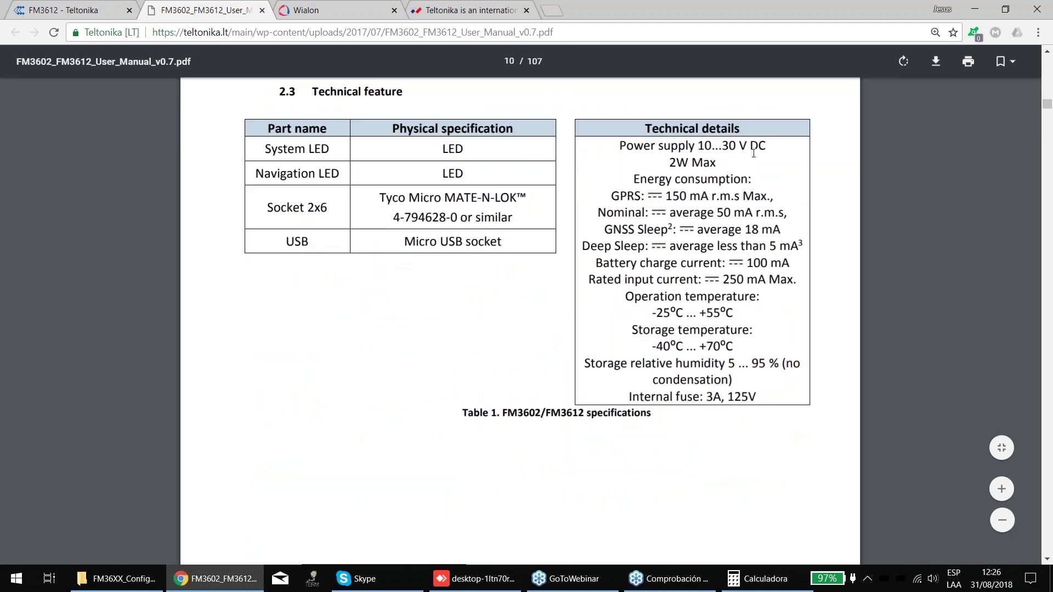
scroll(759, 344, down, 4)
scroll(760, 344, up, 3)
key(ctrl+minus)
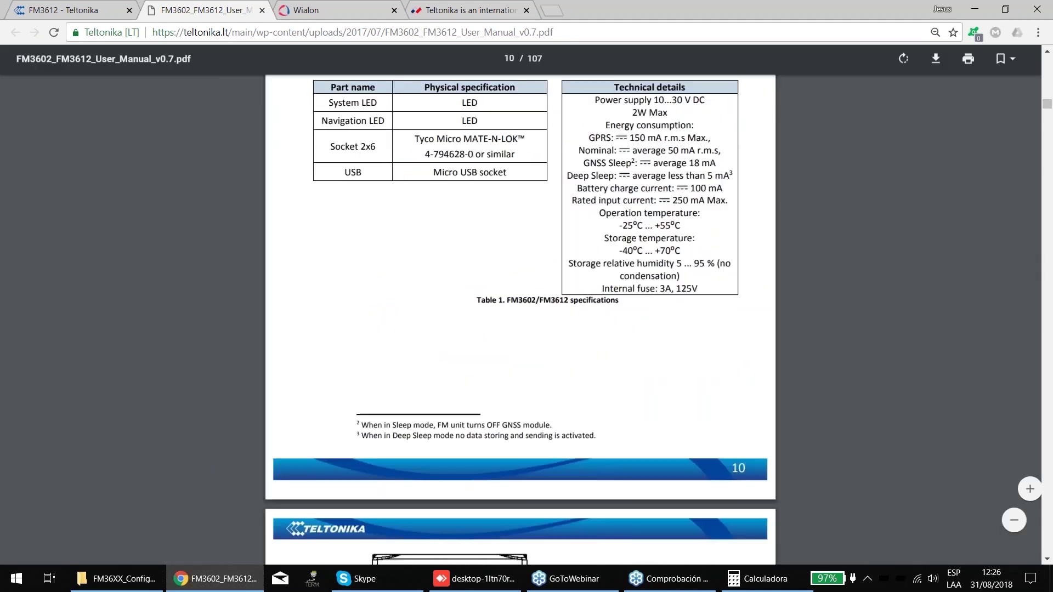
scroll(746, 217, up, 1)
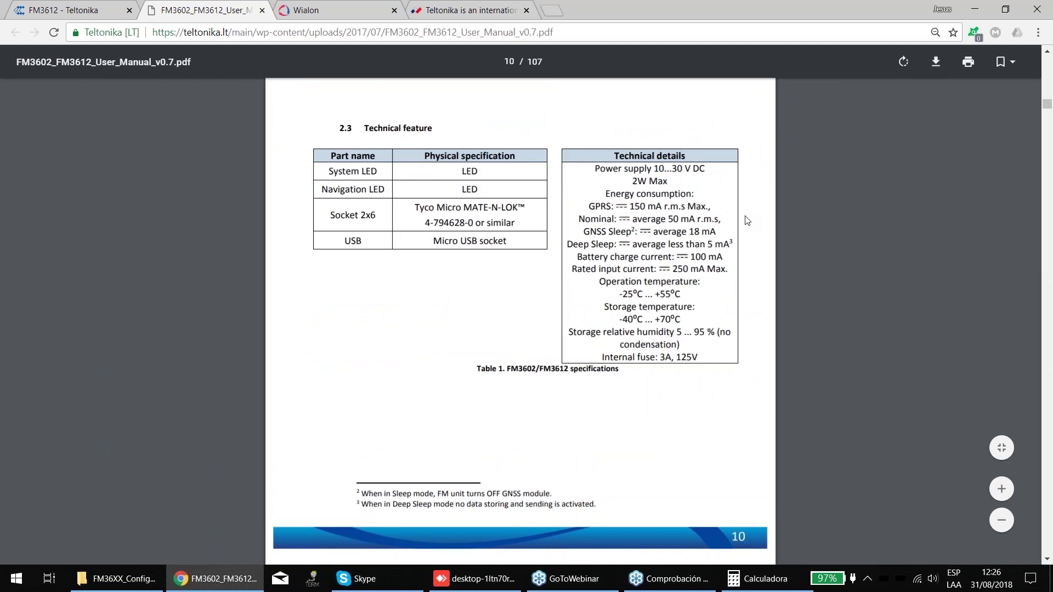
- Bring the AnyDesk configurator session back to the front
click(566, 581)
click(225, 586)
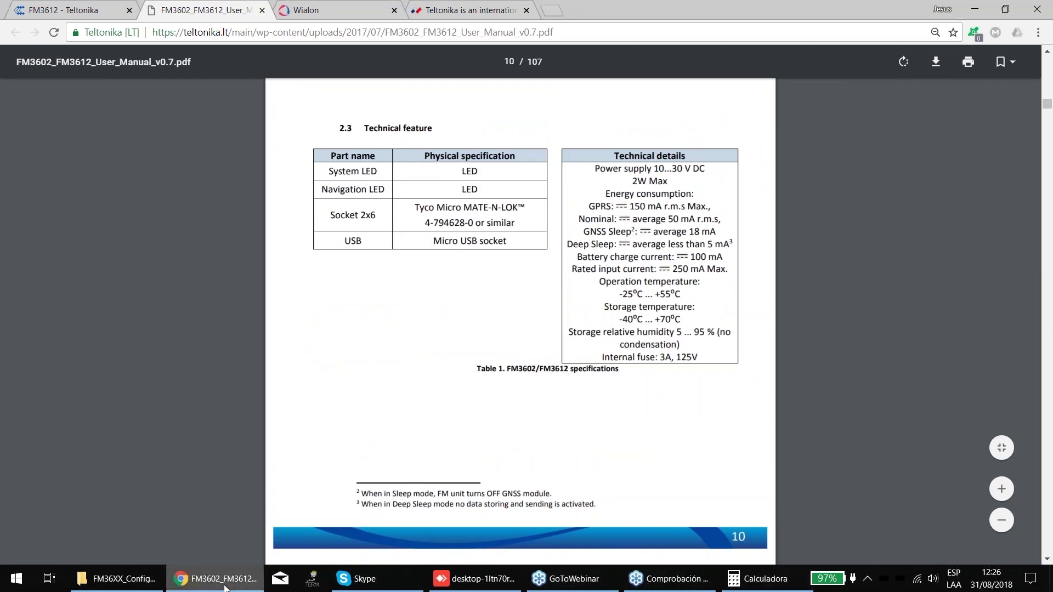
click(492, 585)
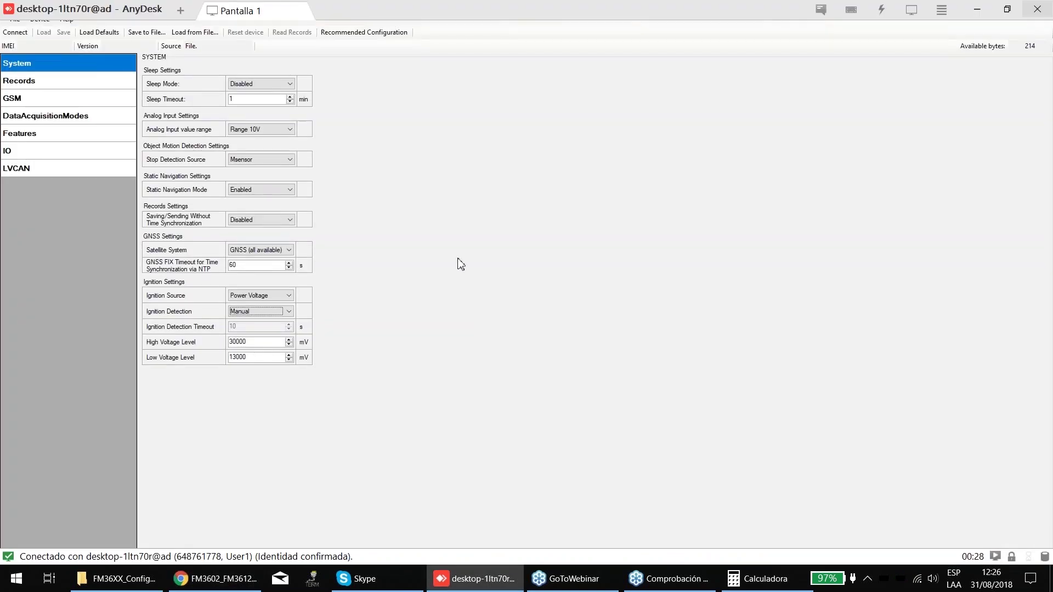
- Switch Ignition Detection from Manual to Automatic on the System page
click(272, 310)
click(273, 310)
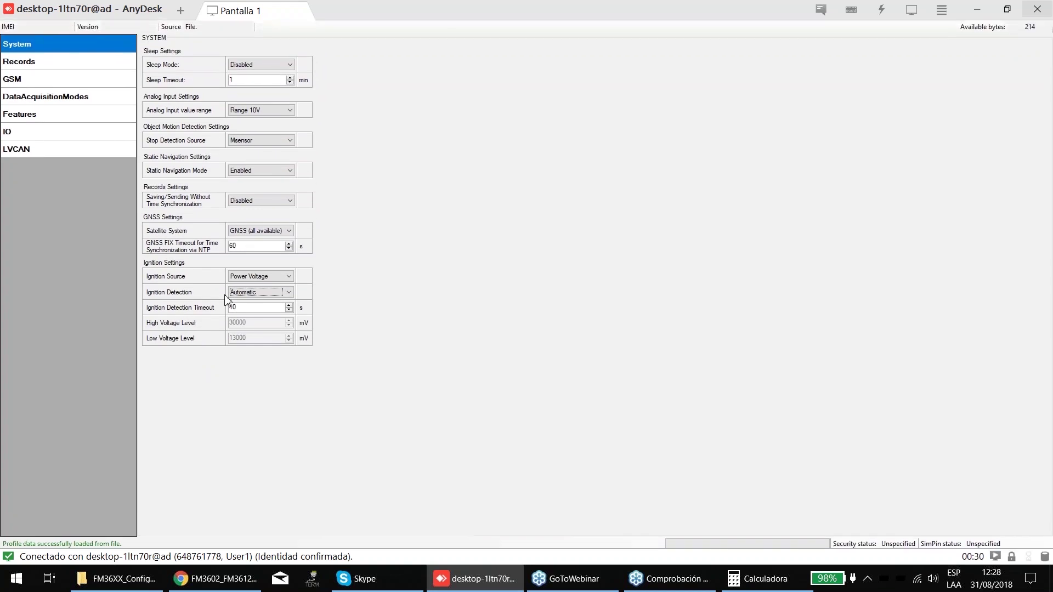
- Switch Ignition Detection from Automatic to Manual, unlocking the 30000/13000 mV voltage fields
click(251, 302)
click(247, 308)
click(248, 294)
click(248, 301)
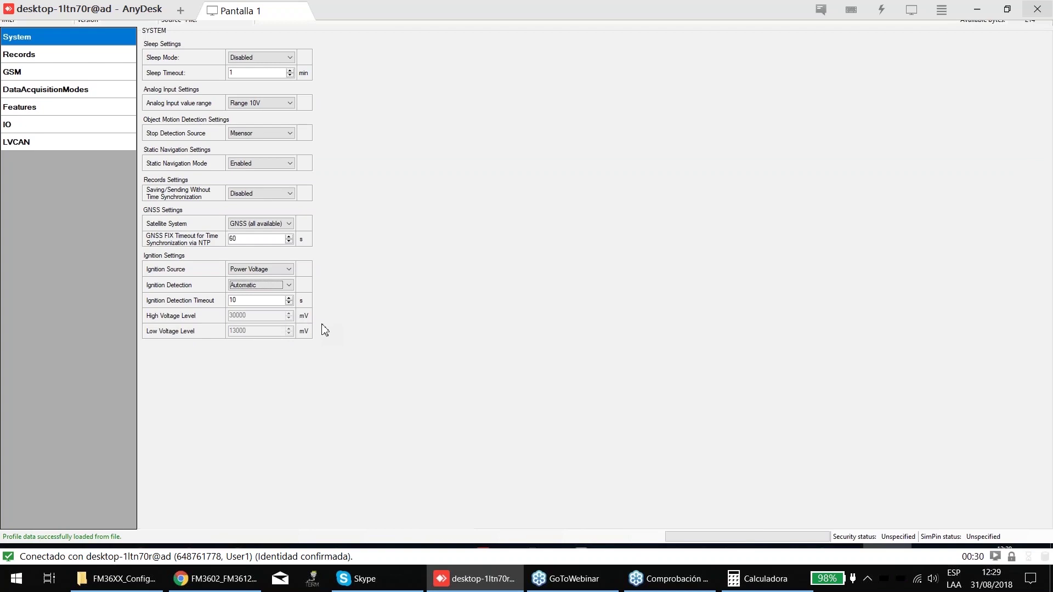
click(287, 291)
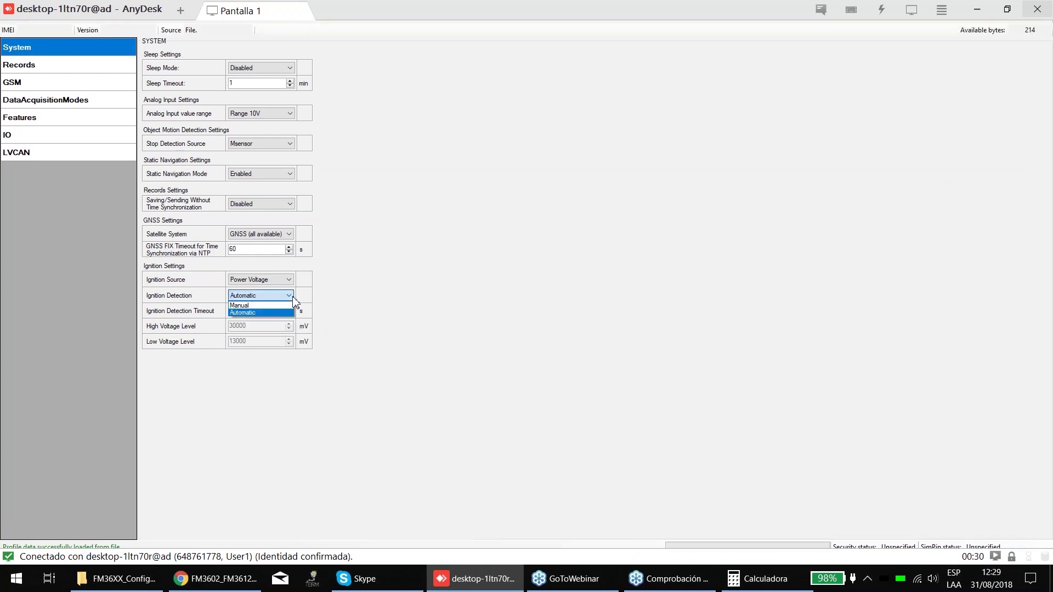
click(269, 301)
- Change the Low Voltage Level from 13000 to 13500 mV
key(Tab)
key(Tab)
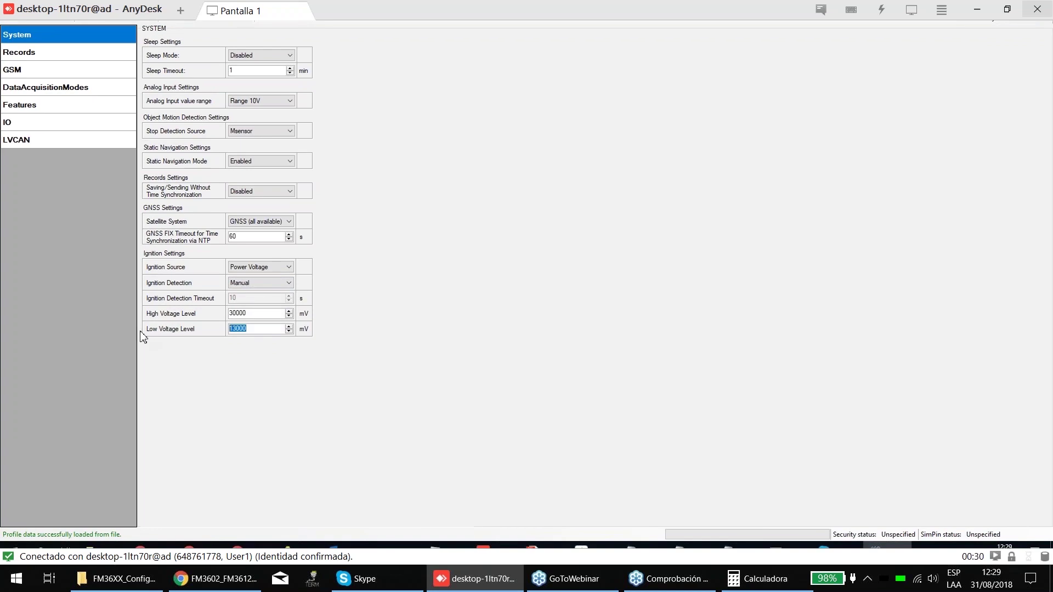
key(End)
key(Num_Lock)
text(00)
key(BackSpace)
key(BackSpace)
text(500)
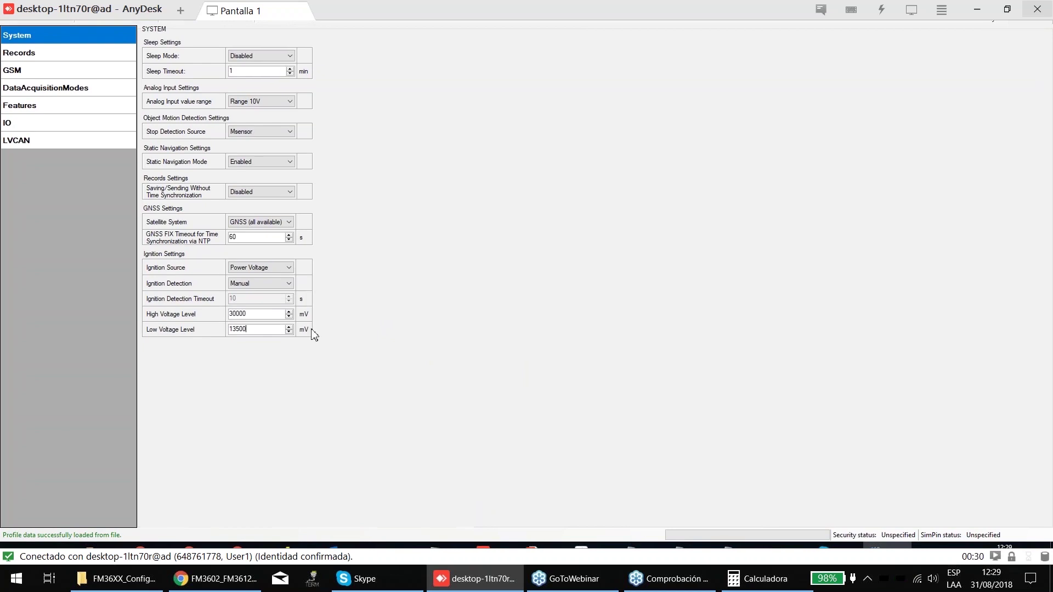
click(270, 333)
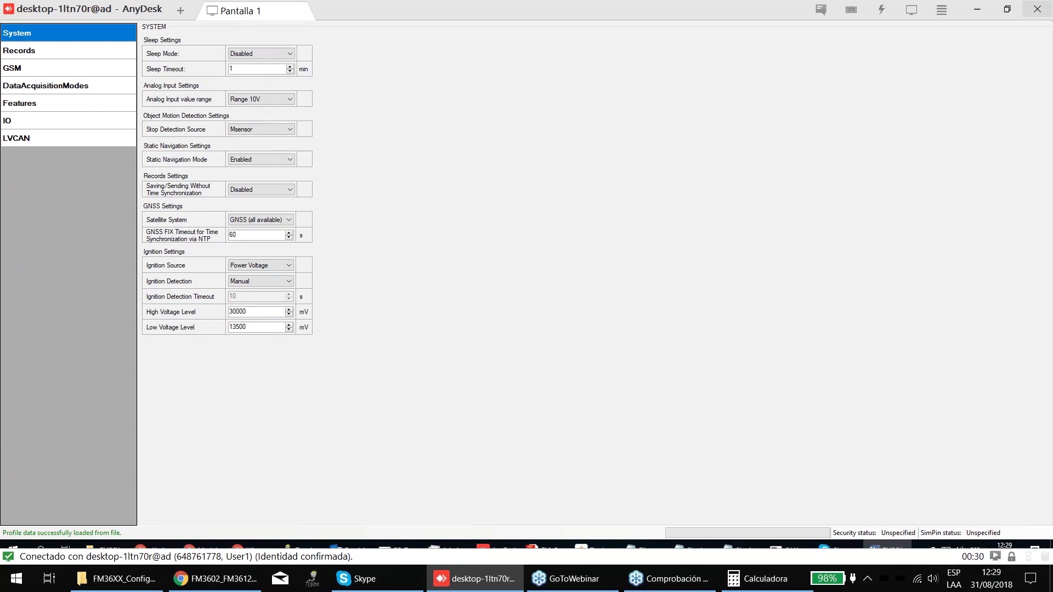
- Set High Voltage Level to 14700 mV and Ignition Source to Digital input 1
double_click(254, 318)
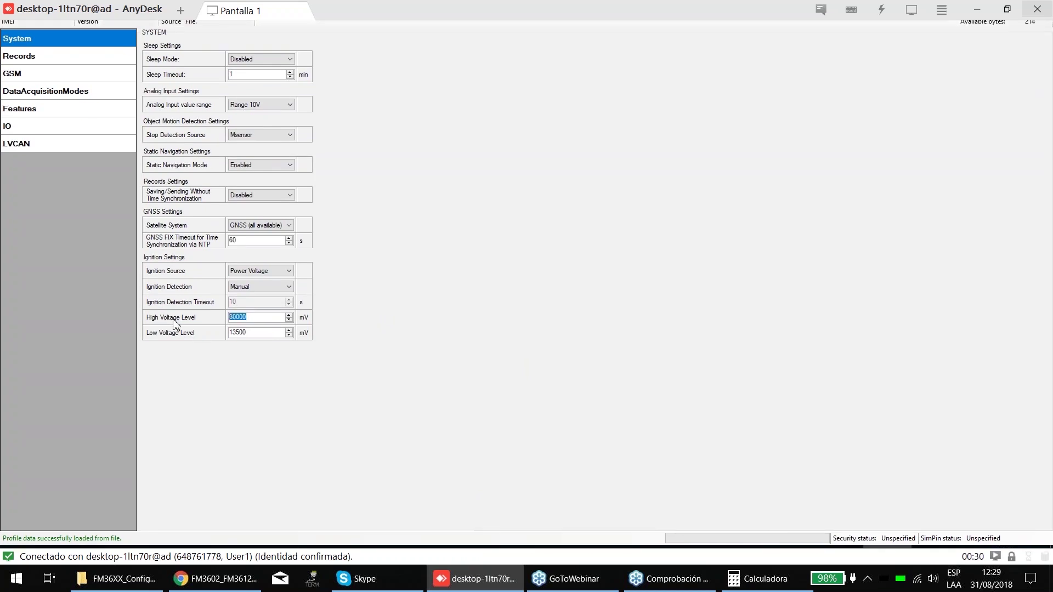
text(14)
text(.7)
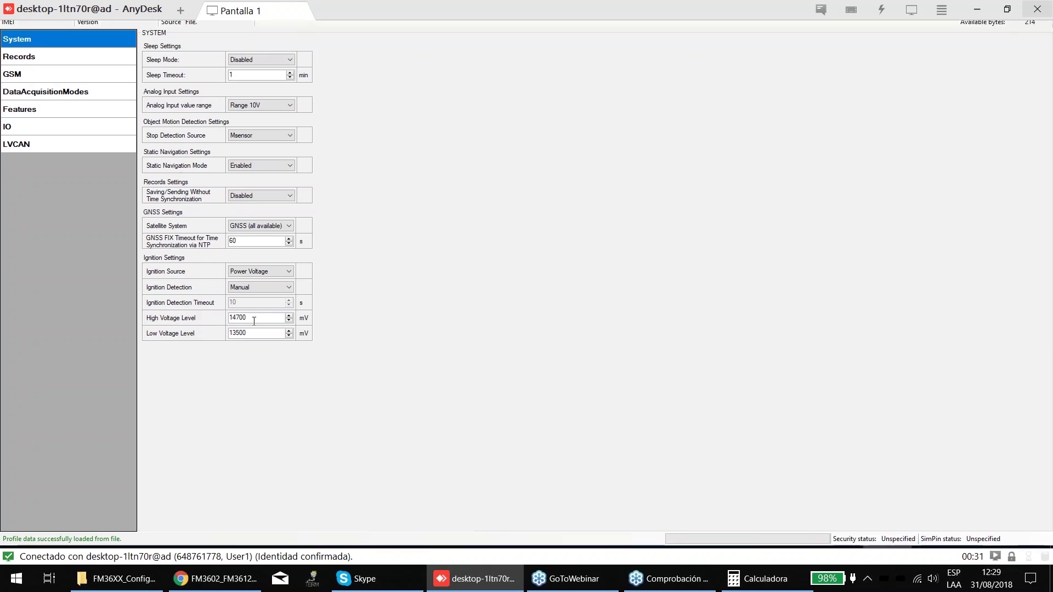
click(26, 132)
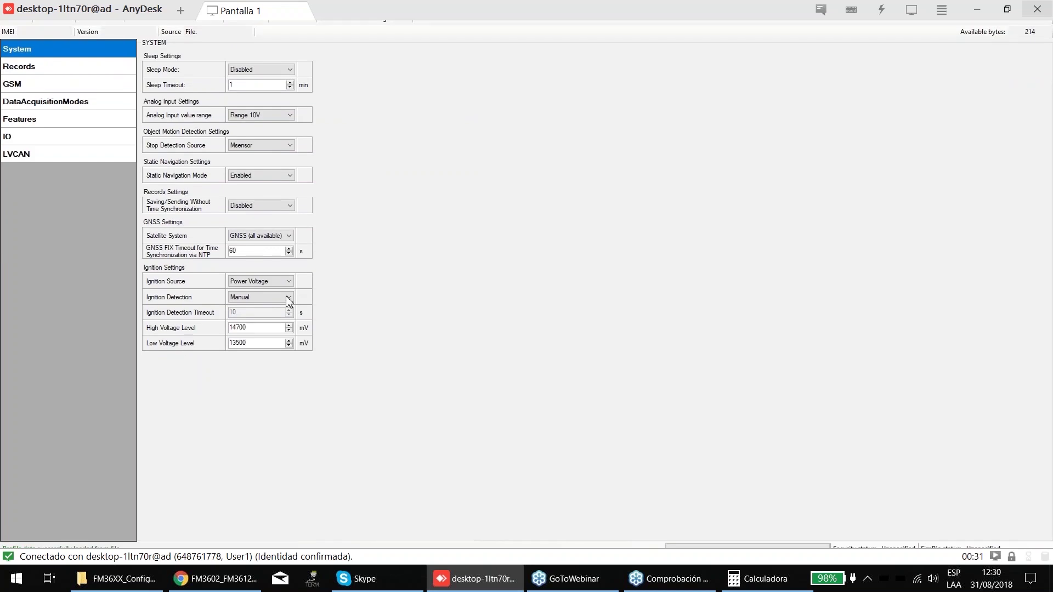
click(278, 281)
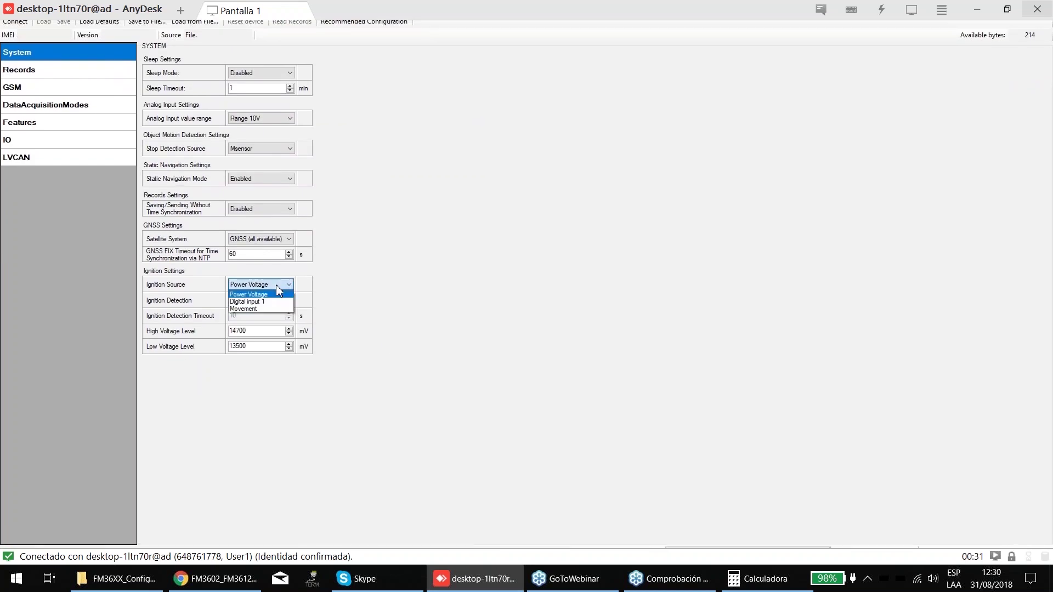
click(258, 301)
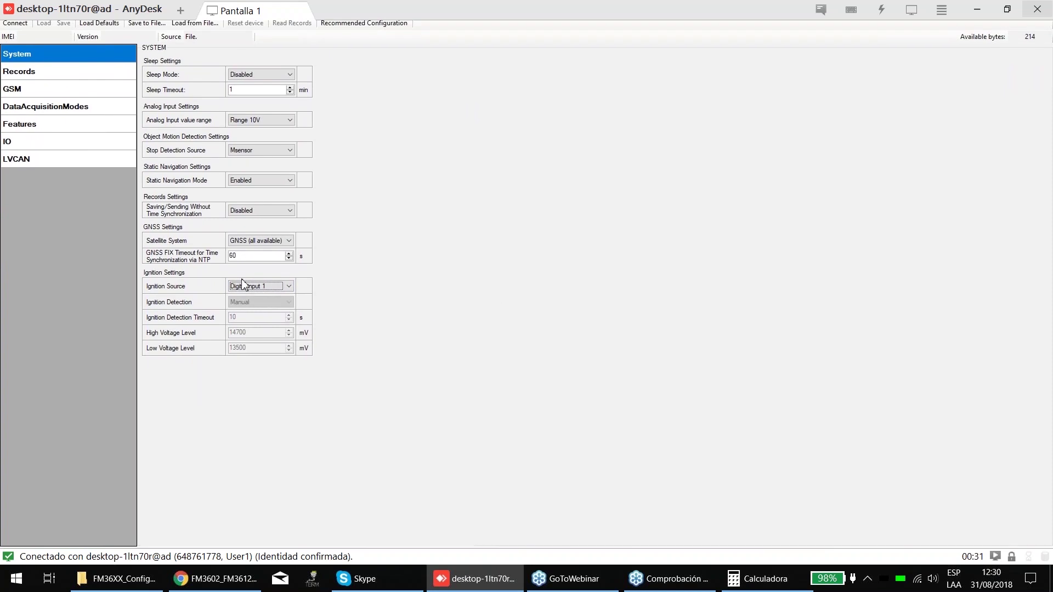
- Examine the FM3602/FM3612 sticker pinout on manual page 18, then return to the configurator
click(223, 580)
scroll(889, 293, up, 5)
scroll(889, 290, up, 20)
scroll(889, 293, up, 20)
scroll(889, 293, down, 20)
scroll(890, 291, up, 20)
scroll(889, 289, down, 20)
scroll(889, 290, down, 10)
scroll(679, 219, up, 5)
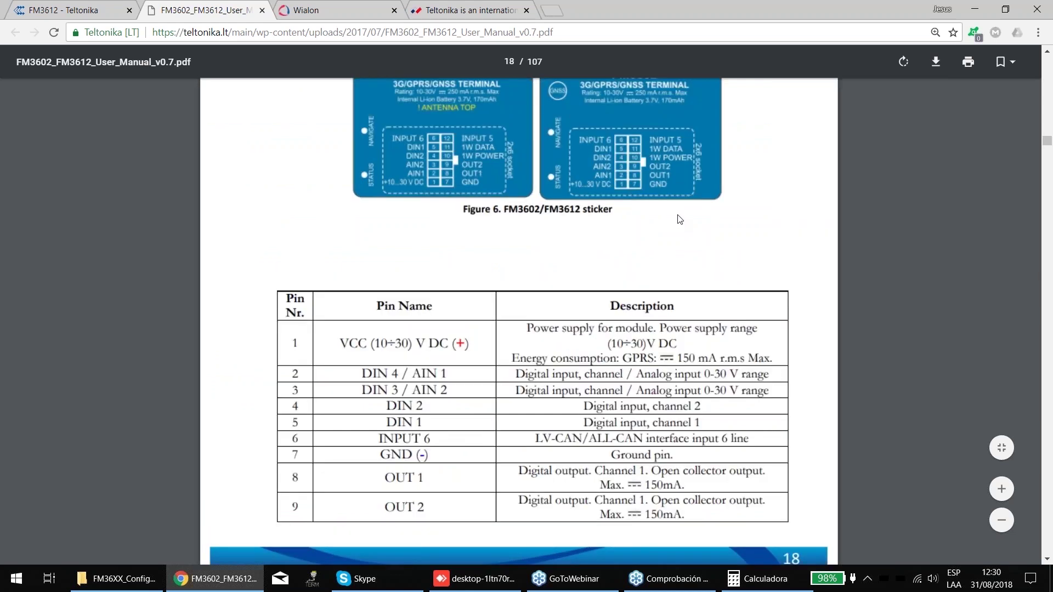
scroll(660, 343, up, 4)
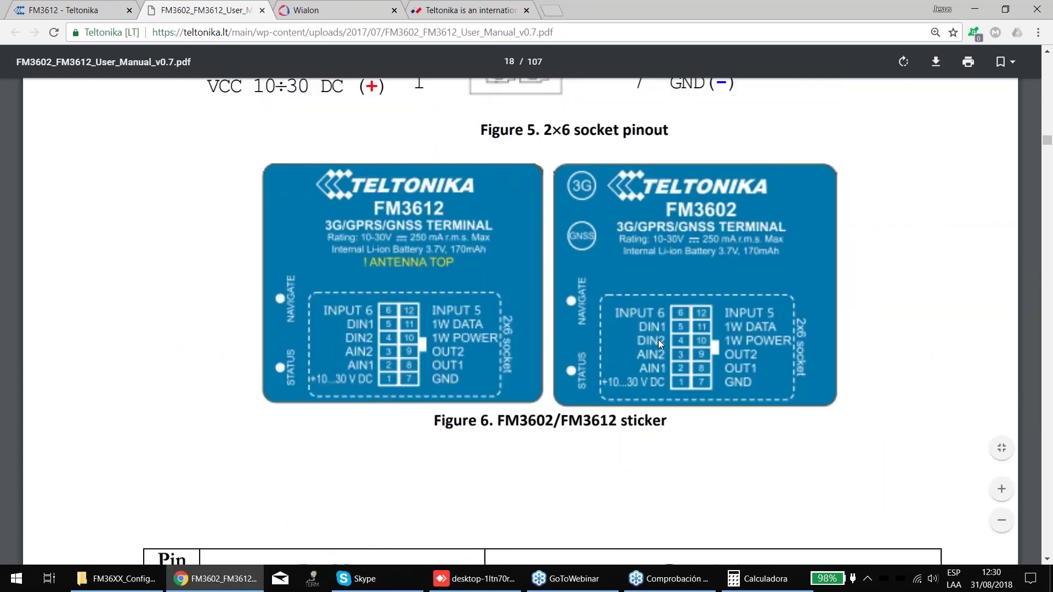
click(670, 578)
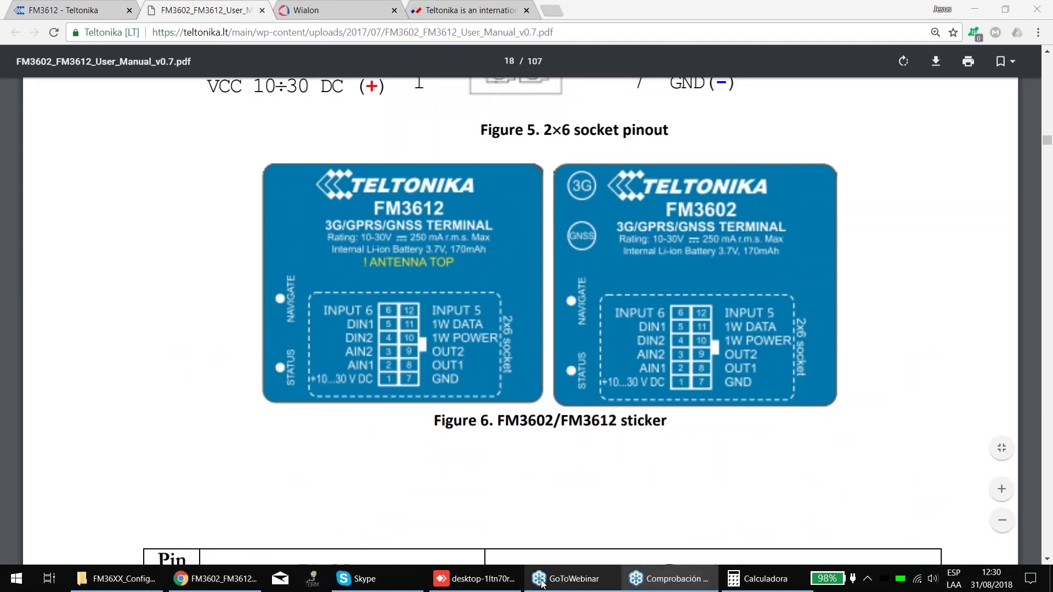
click(474, 578)
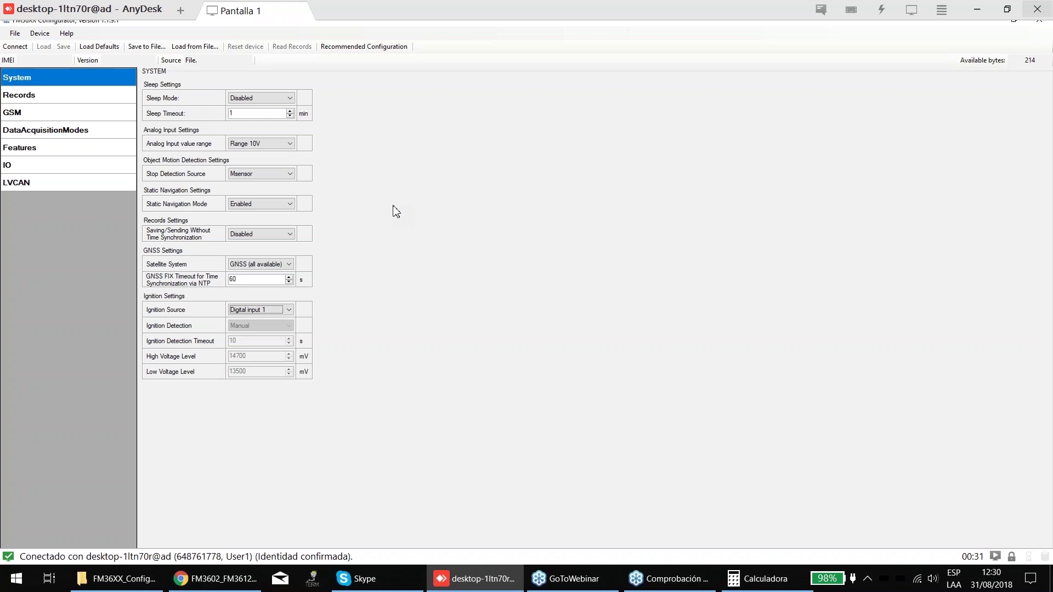
- Review the moving- and stopped-vehicle minimum period values in Data Acquisition Modes
click(28, 131)
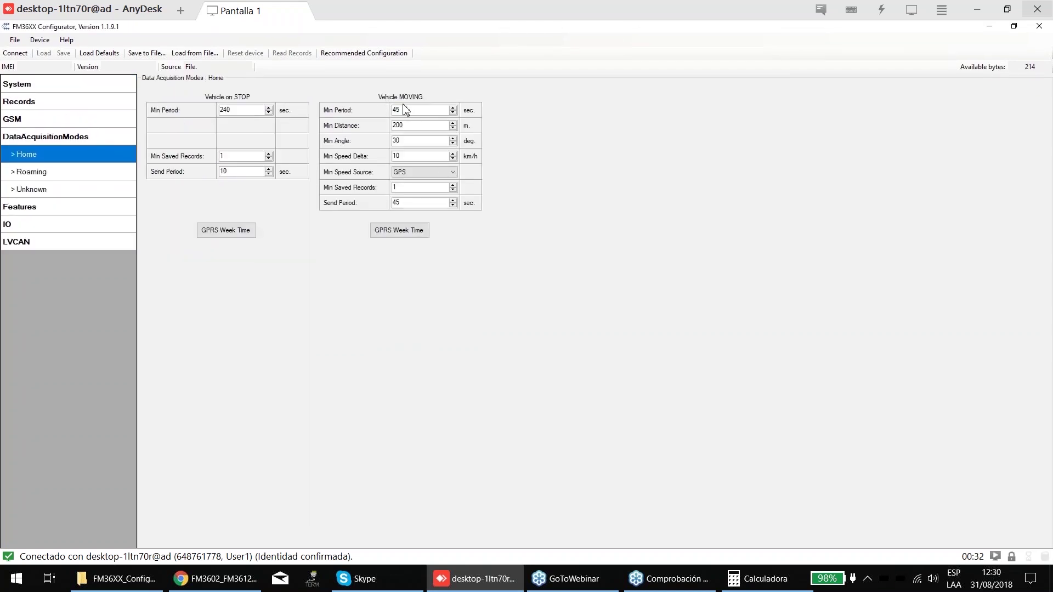
double_click(421, 109)
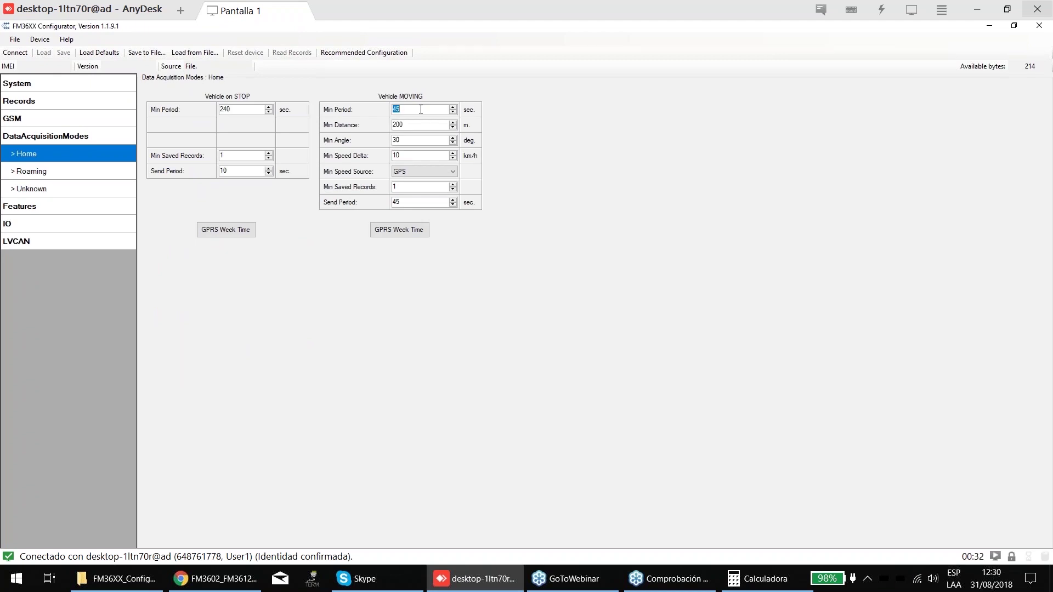
double_click(231, 109)
click(48, 84)
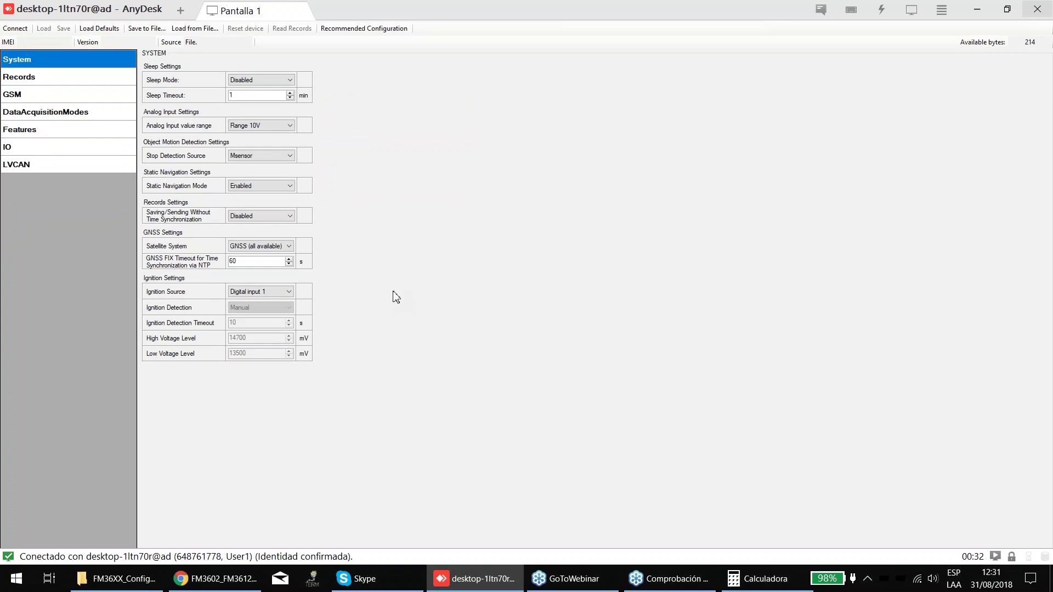
- Set the Ignition Source to Movement on the System settings page
click(274, 275)
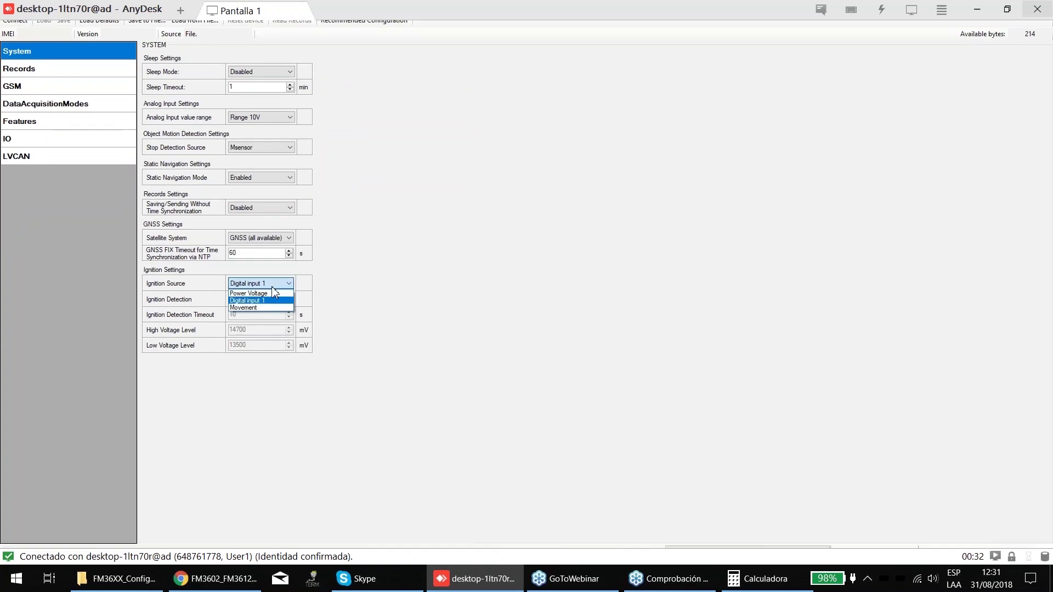
click(247, 299)
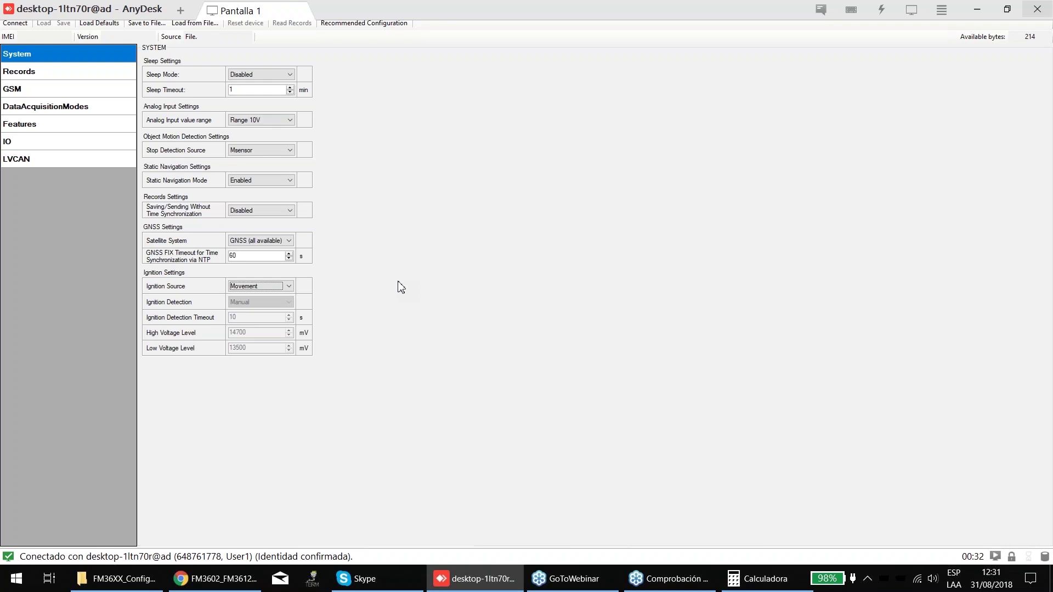
click(61, 137)
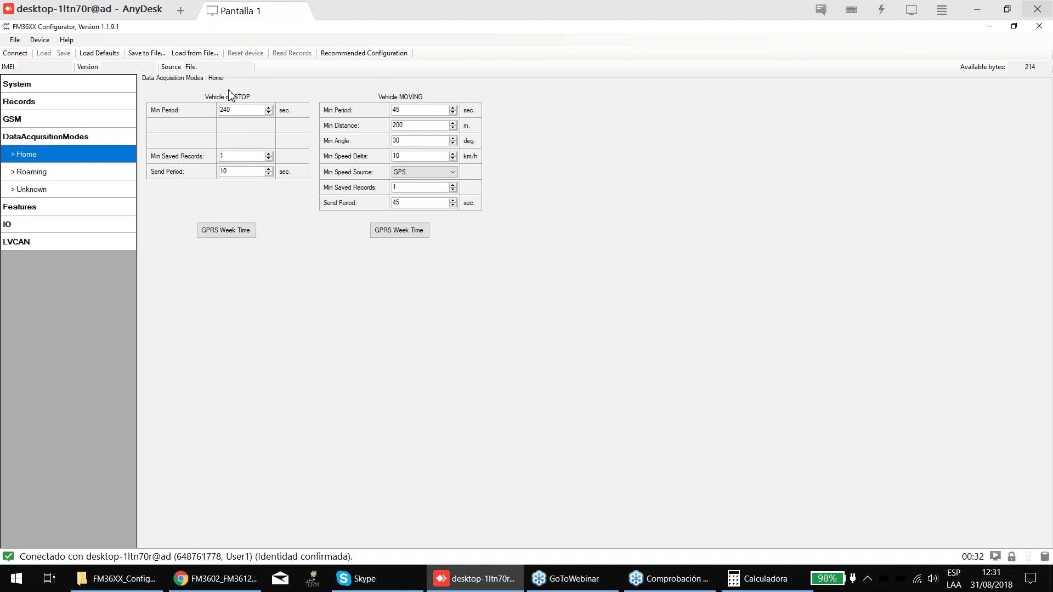
click(87, 89)
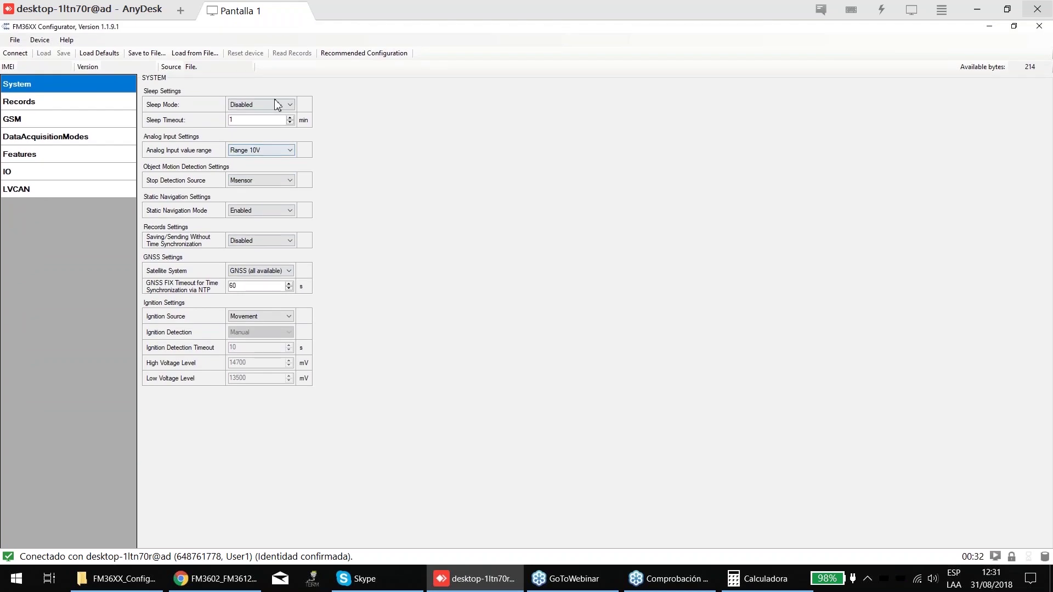
- Try GPS Sleep as the sleep mode and glance at the Data Acquisition Modes Home settings
click(277, 105)
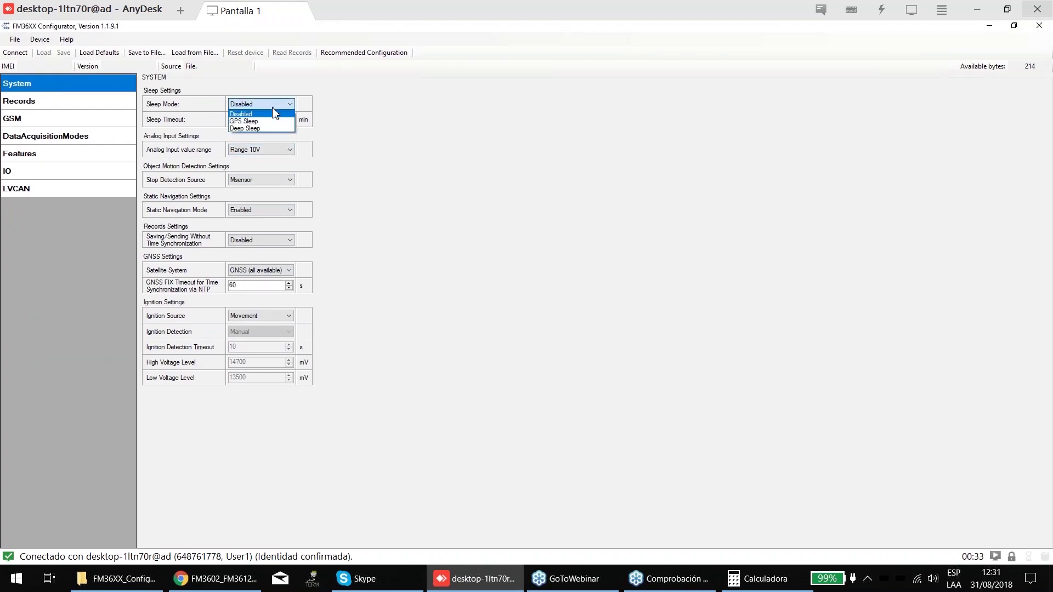
click(255, 121)
double_click(261, 122)
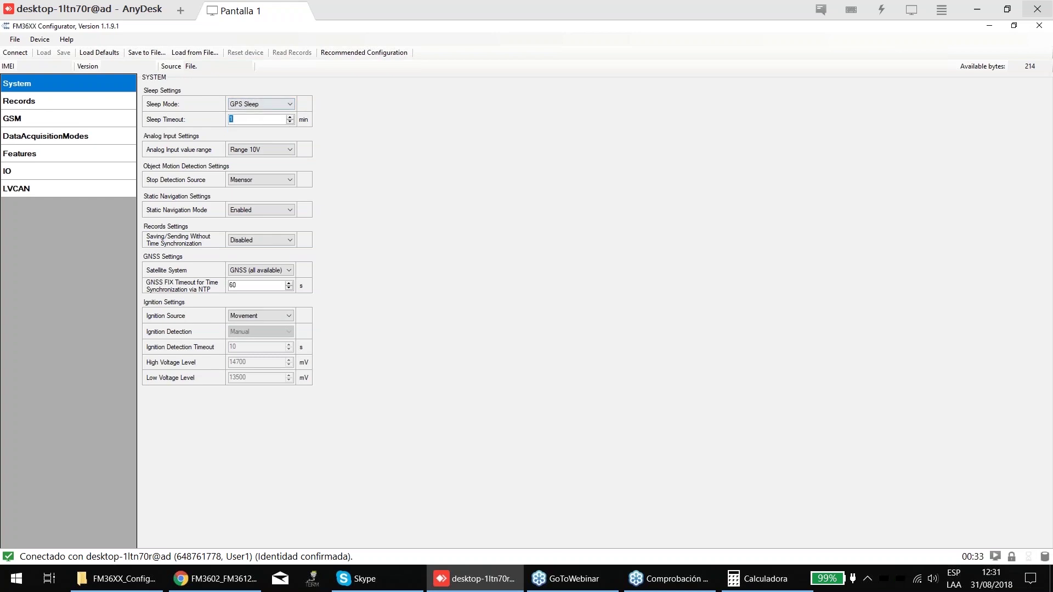
click(45, 136)
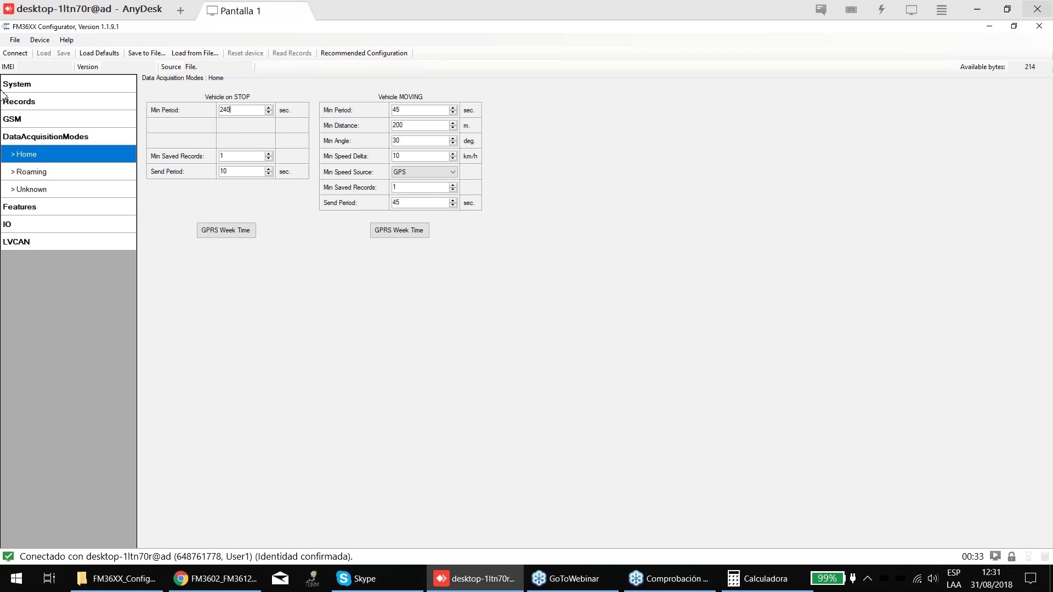
click(53, 89)
- Change Sleep Mode to Deep Sleep and enter a Sleep Timeout of 60 min
click(253, 108)
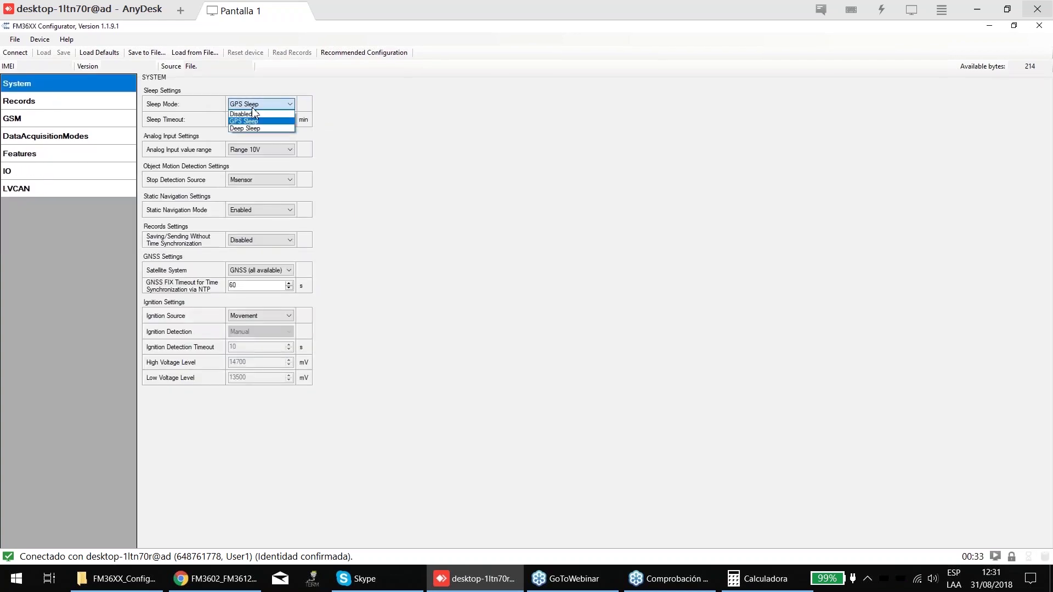
click(252, 116)
click(239, 119)
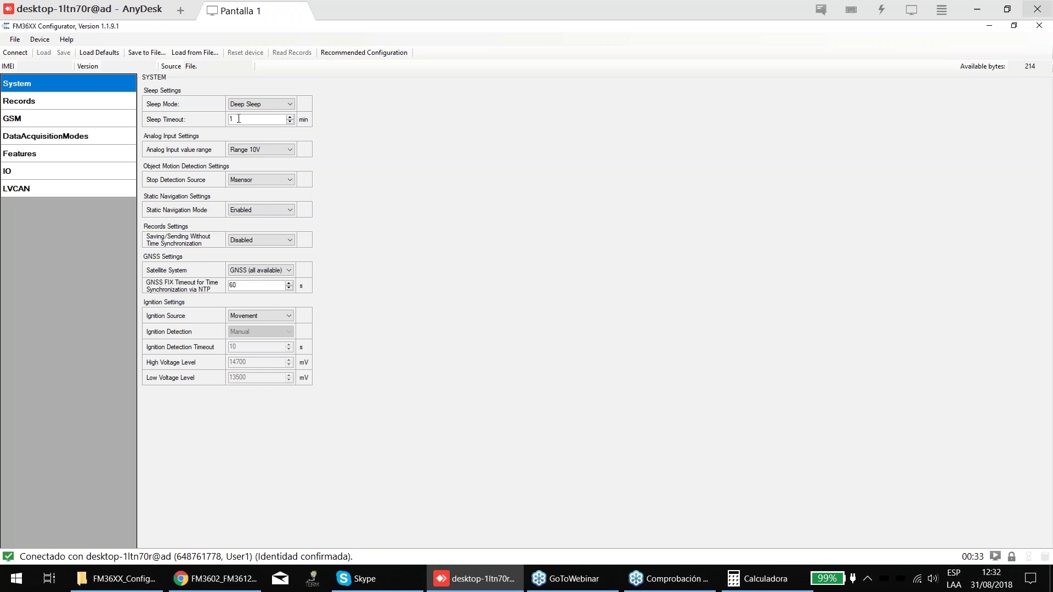
drag(237, 119, 218, 121)
click(57, 137)
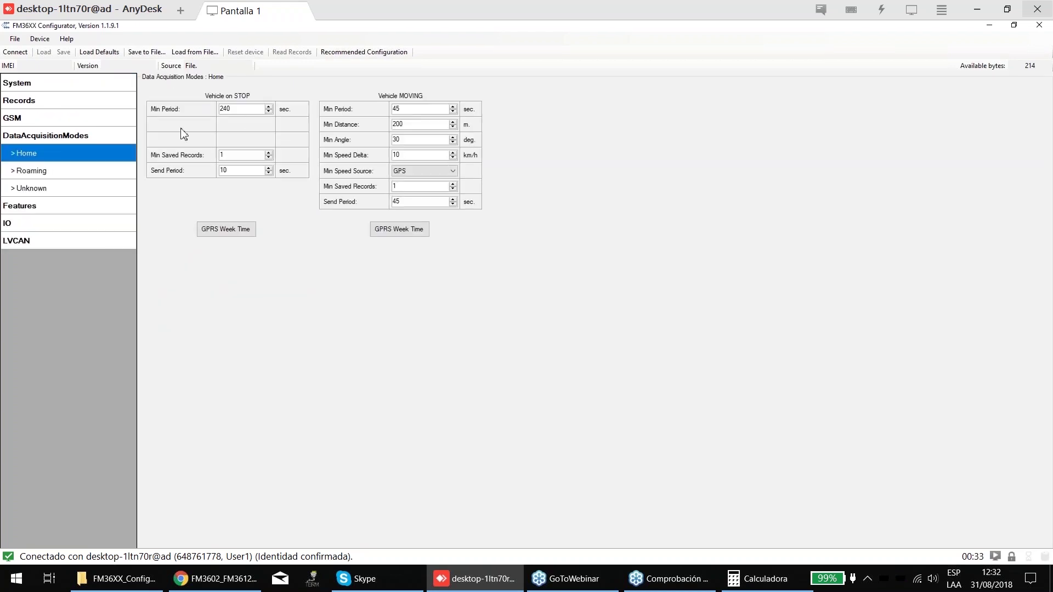
click(48, 84)
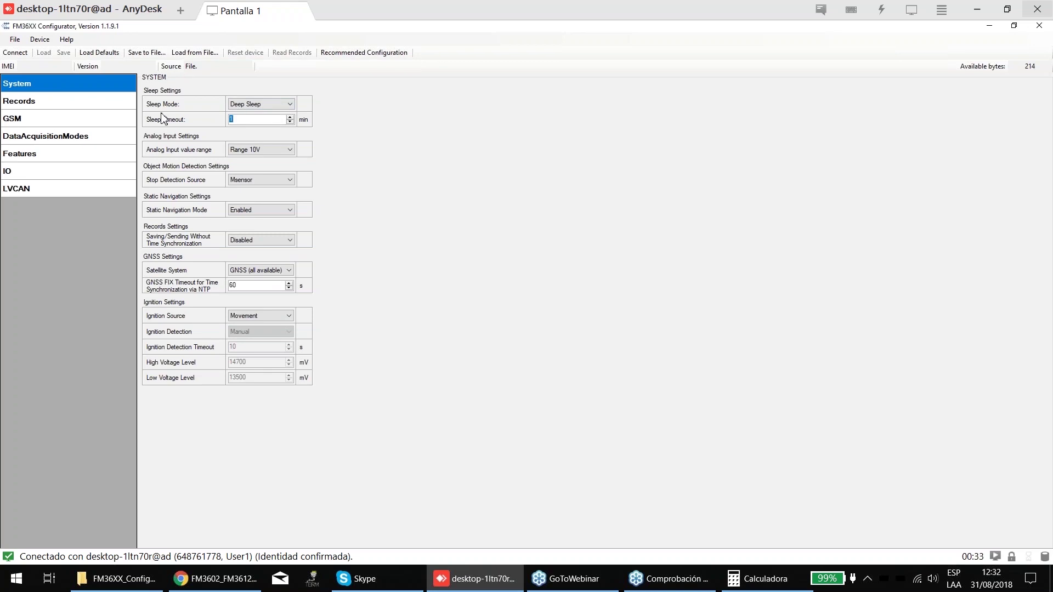
key(Num_Lock)
text(60)
- Cycle Sleep Mode through Disabled, settle back on Deep Sleep, and open Features Scenarios
click(260, 103)
click(255, 110)
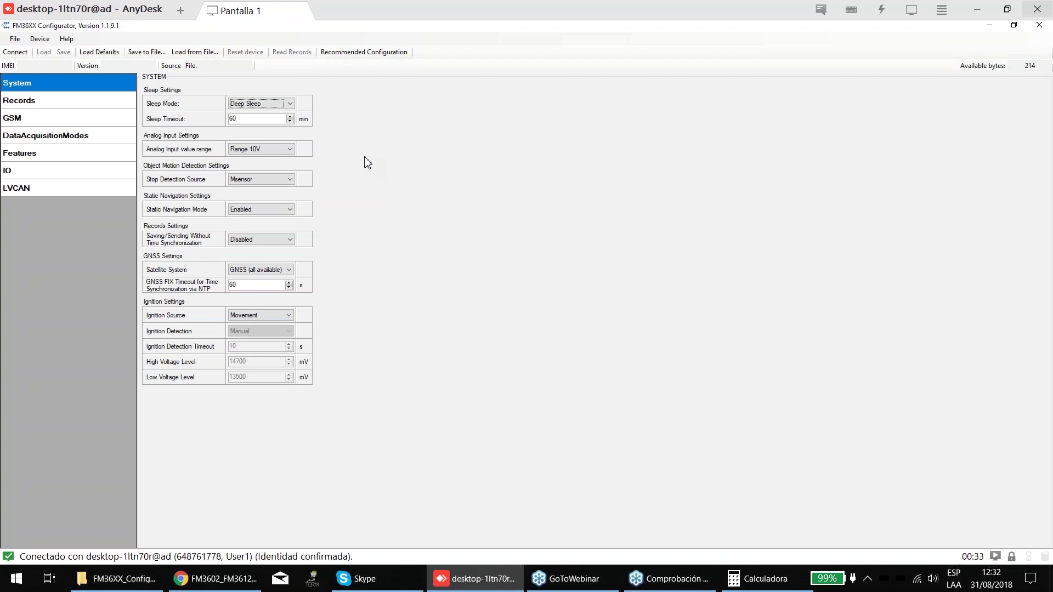
click(261, 104)
click(256, 118)
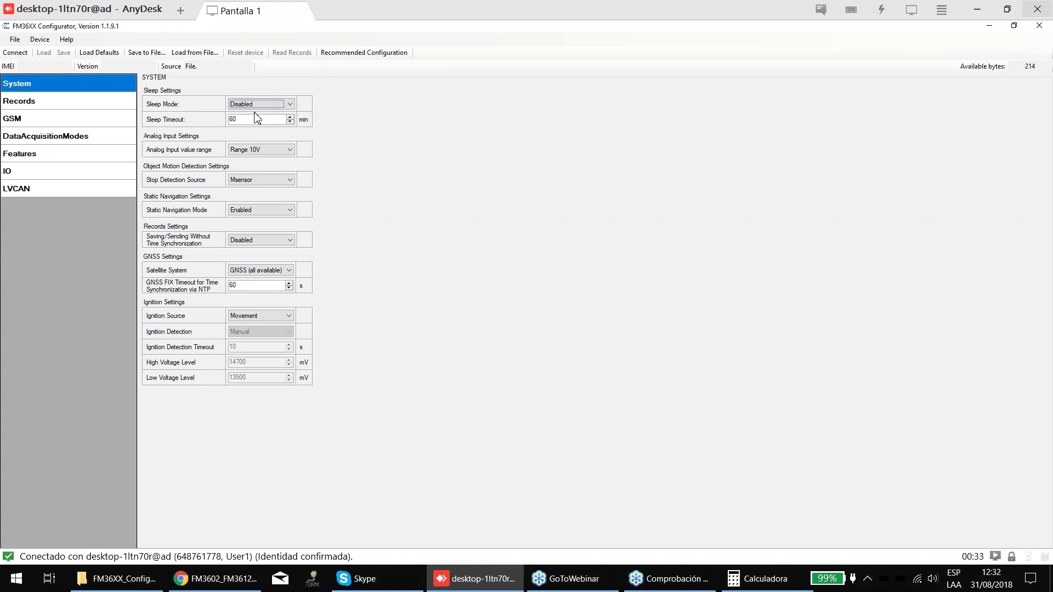
click(270, 105)
click(258, 118)
click(268, 105)
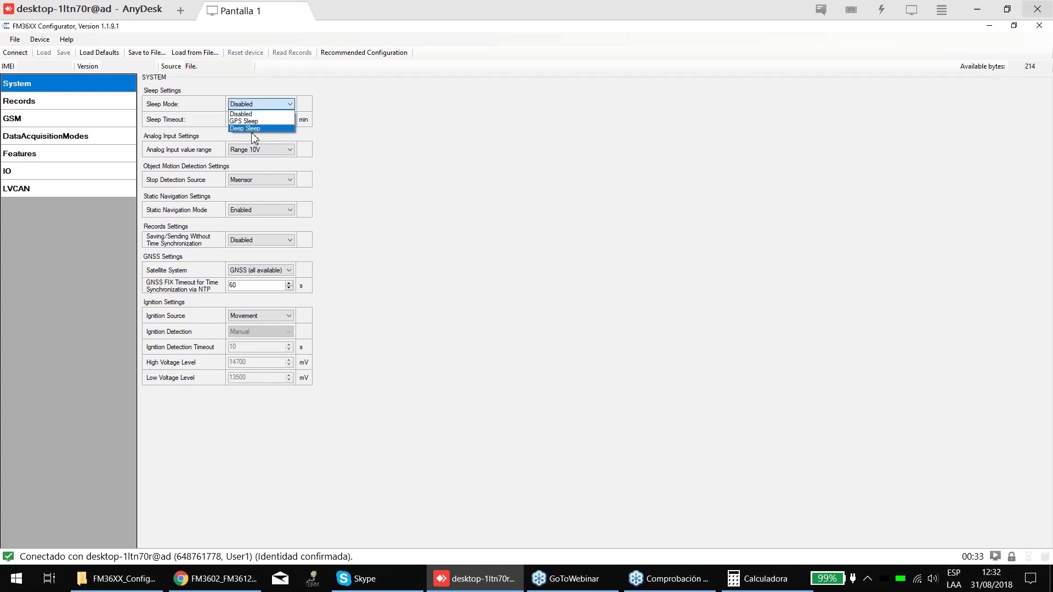
click(263, 107)
click(263, 108)
click(255, 127)
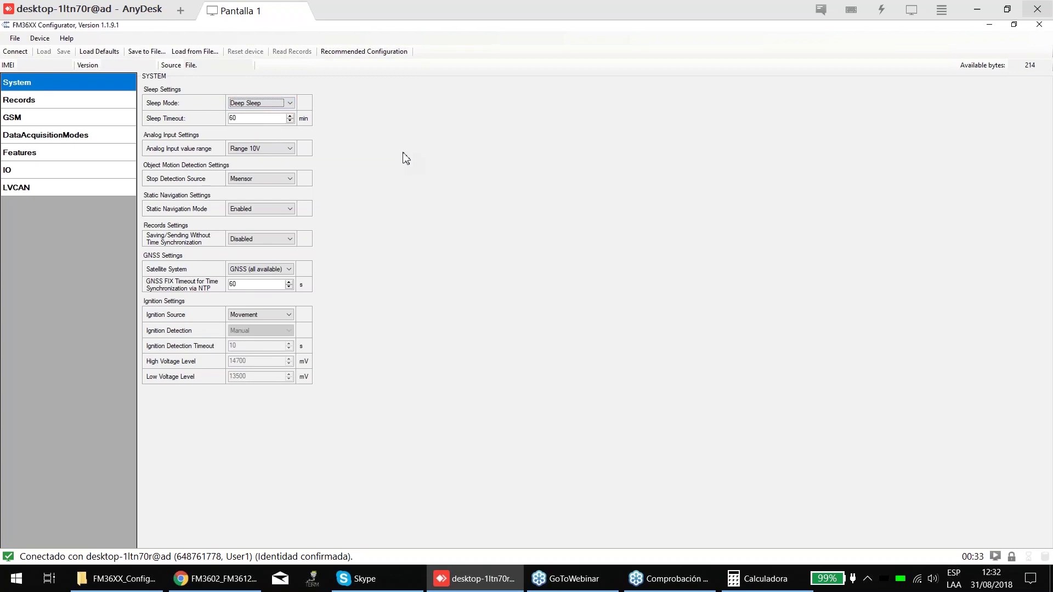
click(33, 154)
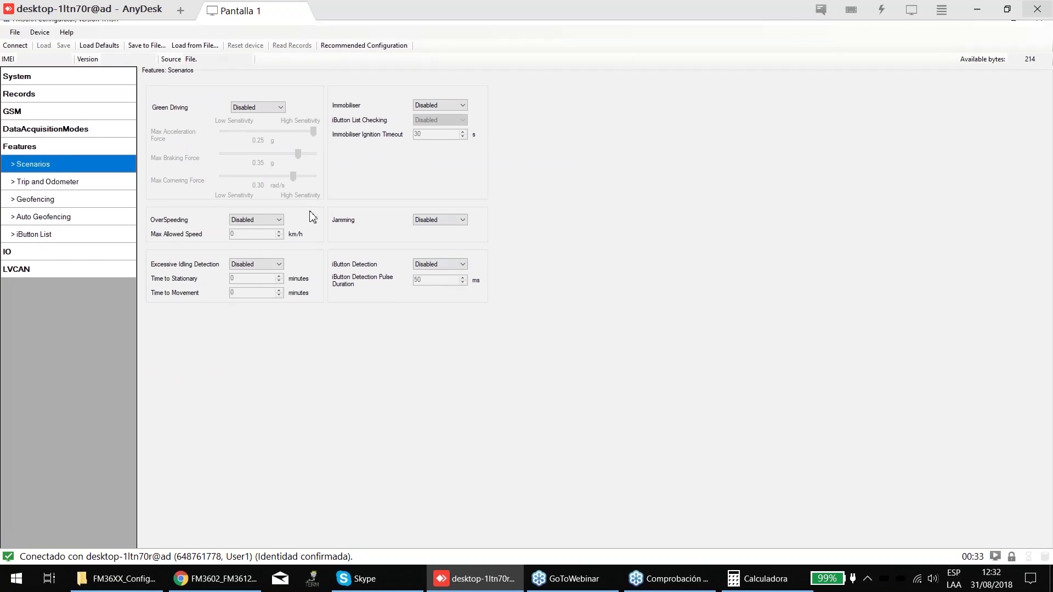
- Browse the Scenarios (Immobiliser, Jamming), Geofencing and Auto Geofencing pages, then return to System
click(431, 111)
click(22, 154)
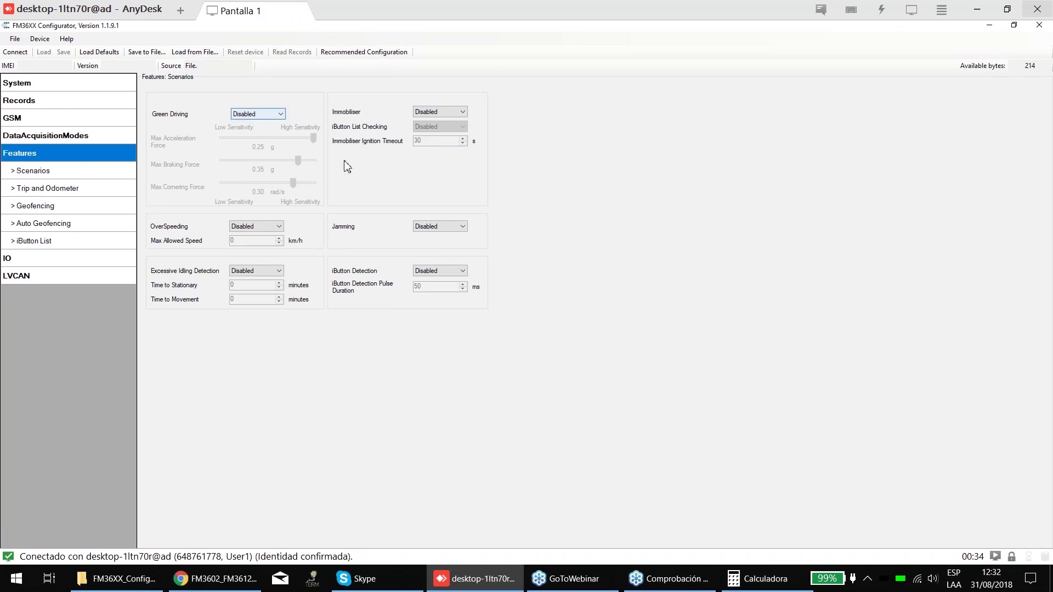
click(442, 218)
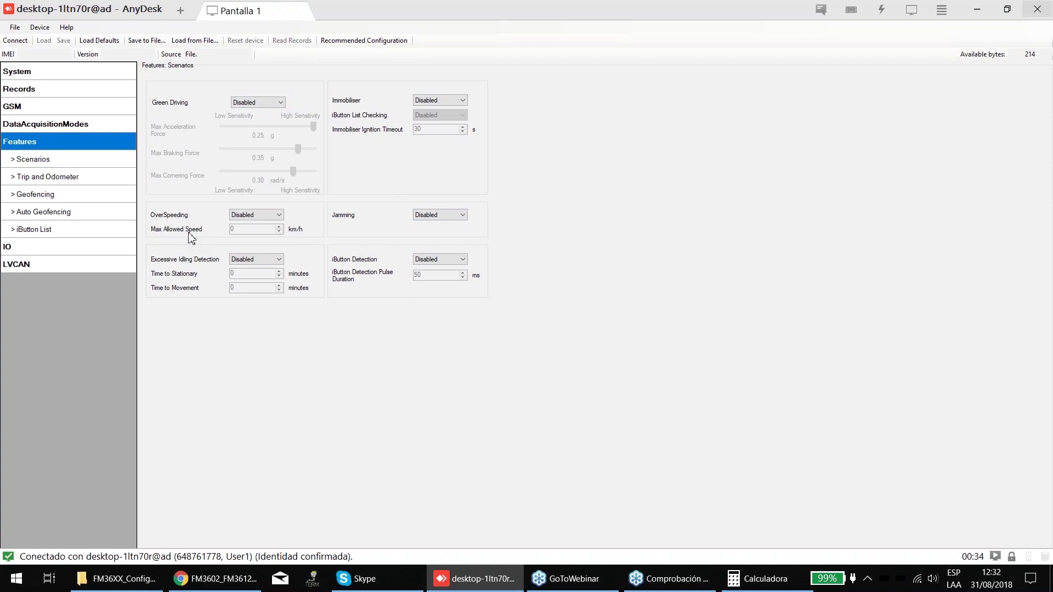
click(42, 201)
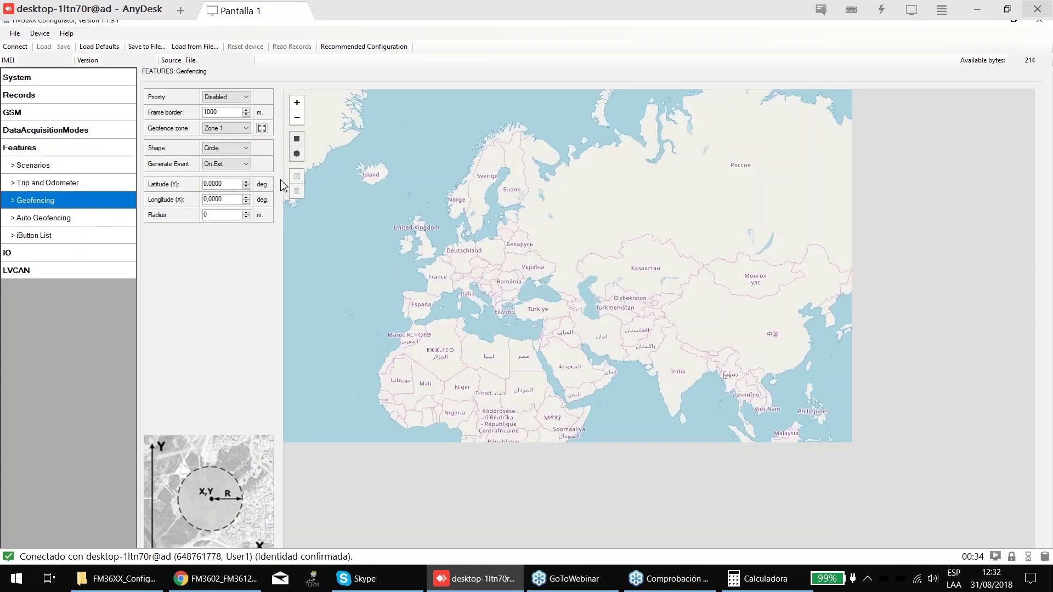
click(41, 217)
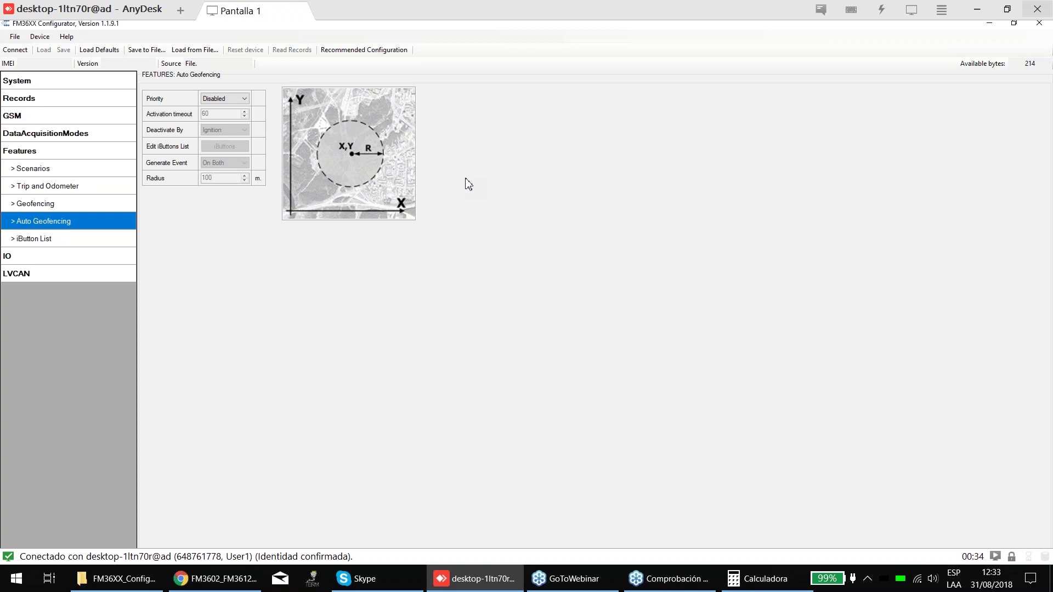
click(38, 85)
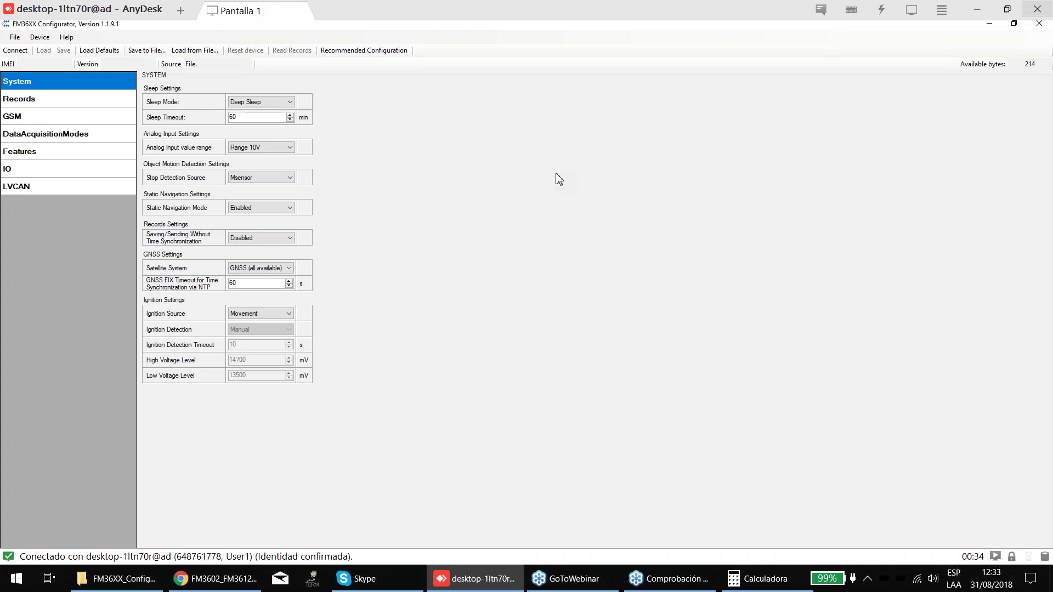
- Change Sleep Mode from Deep Sleep to Disabled, leaving the 60 min timeout
click(45, 133)
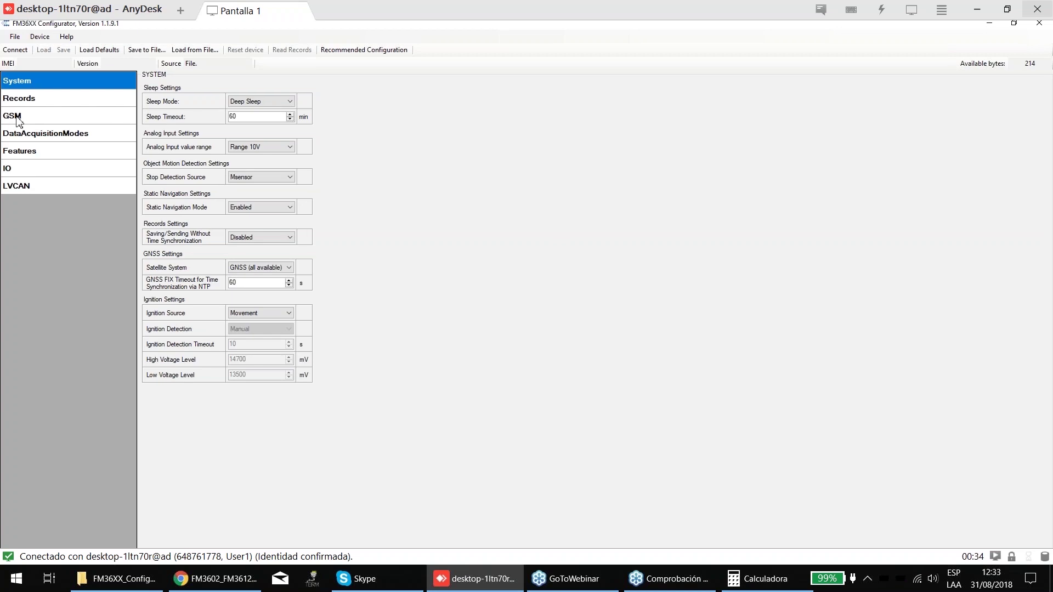
click(16, 83)
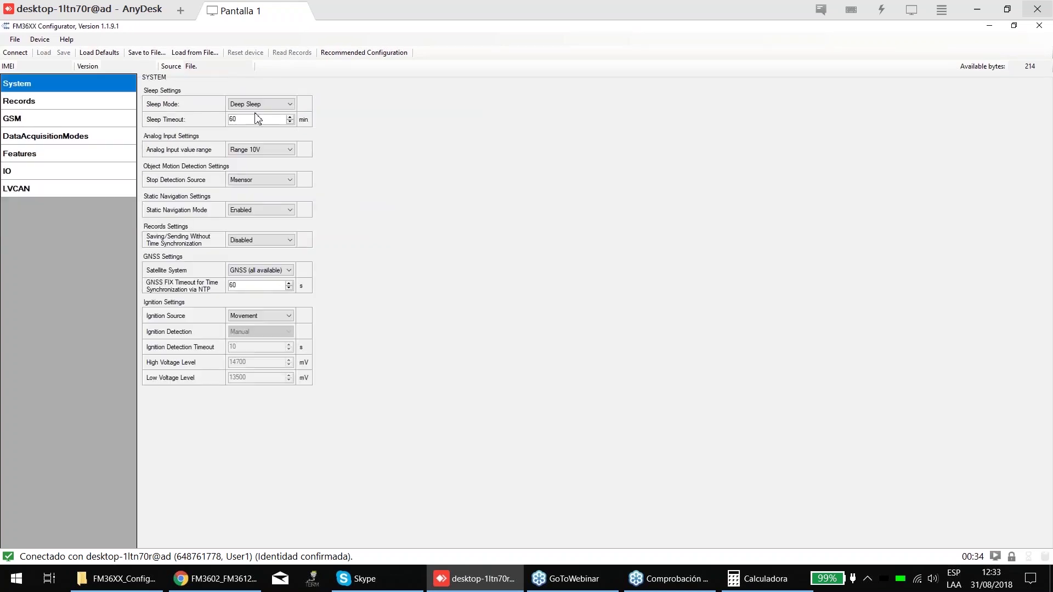
click(258, 105)
key(Up)
key(Up)
key(Return)
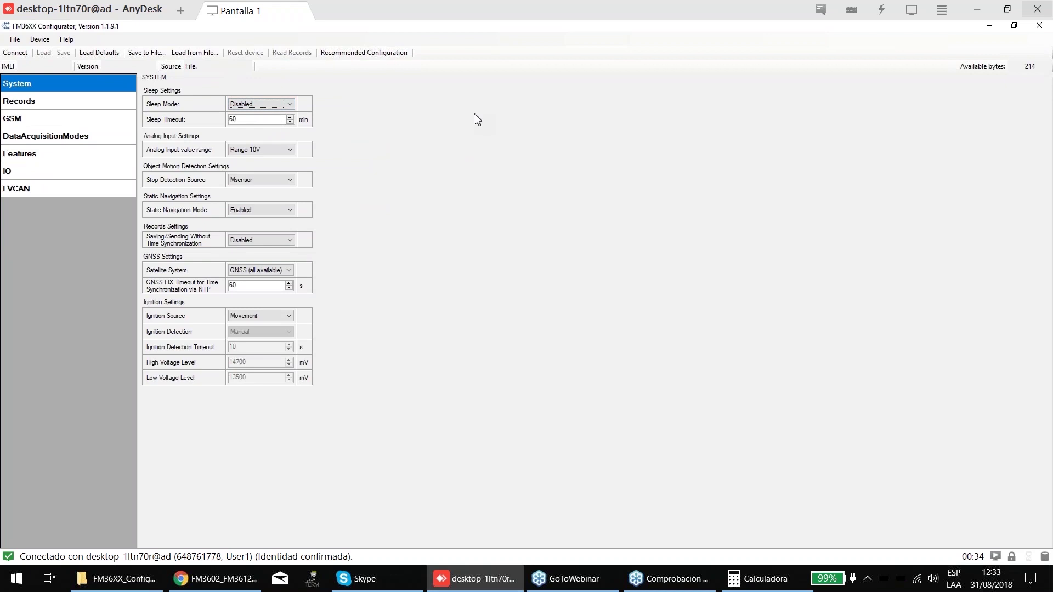
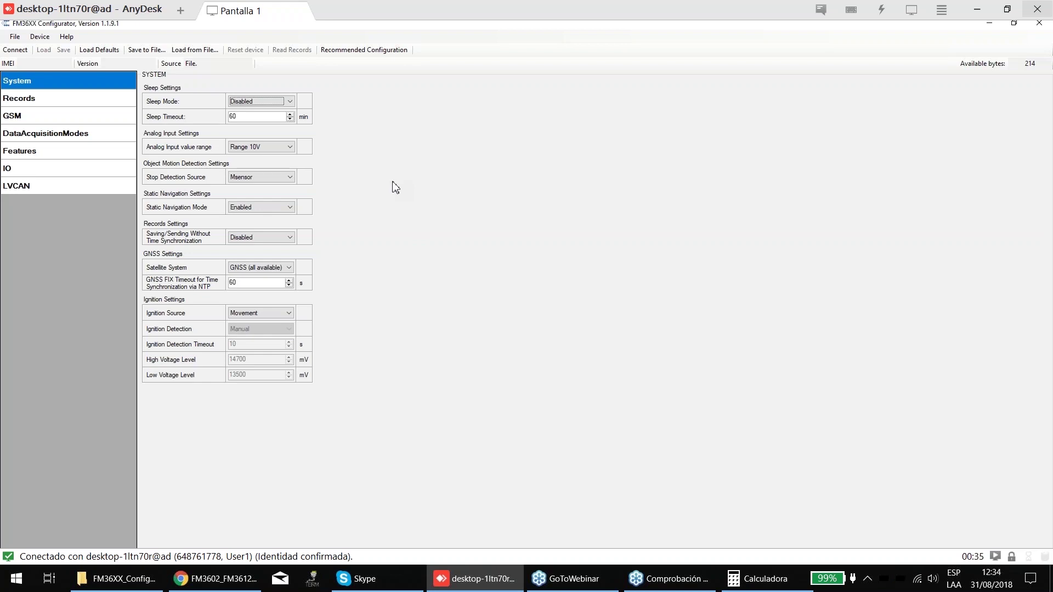
- Keep Sleep Mode Disabled and switch Analog Input value range from Range 10V to Range 30V
click(256, 103)
click(255, 114)
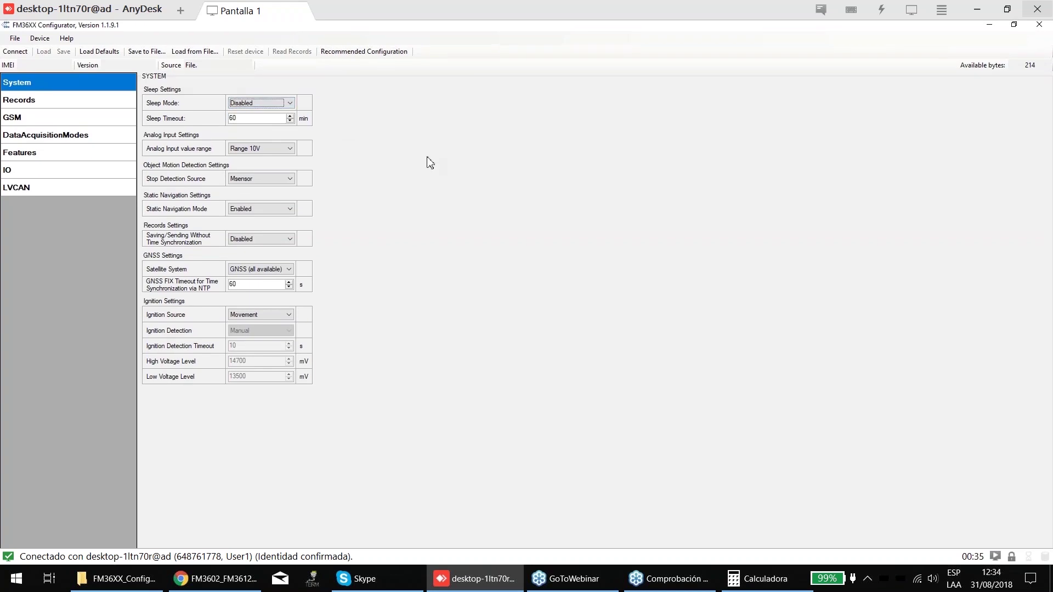
click(266, 150)
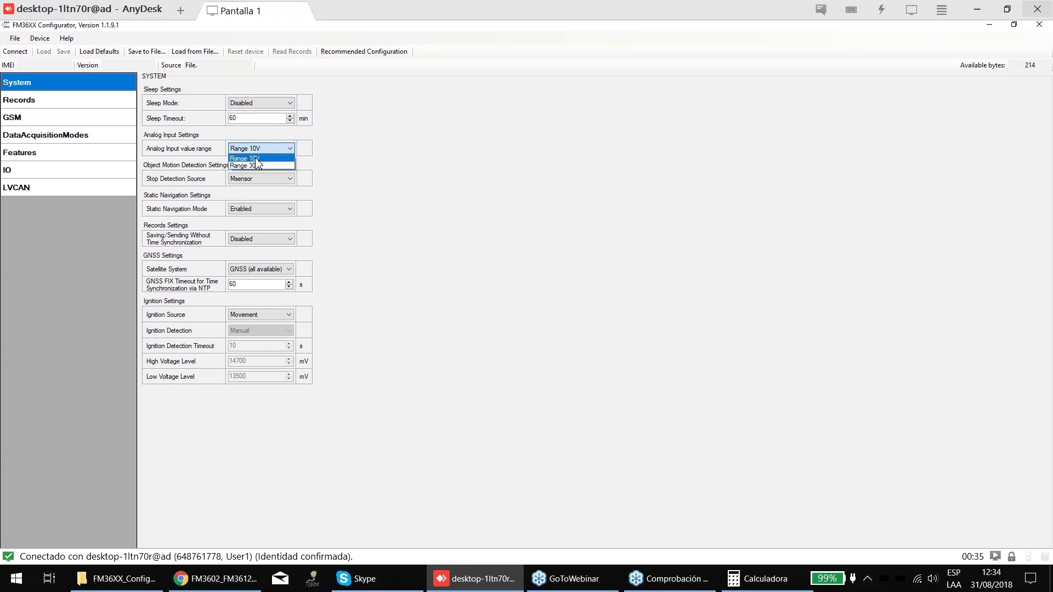
click(244, 158)
click(261, 149)
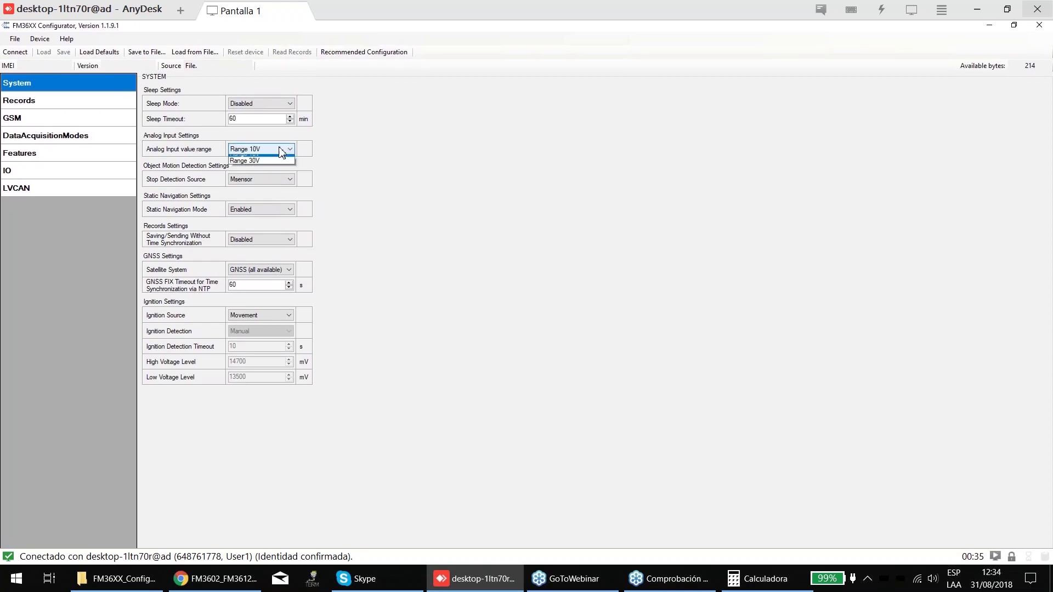
click(255, 165)
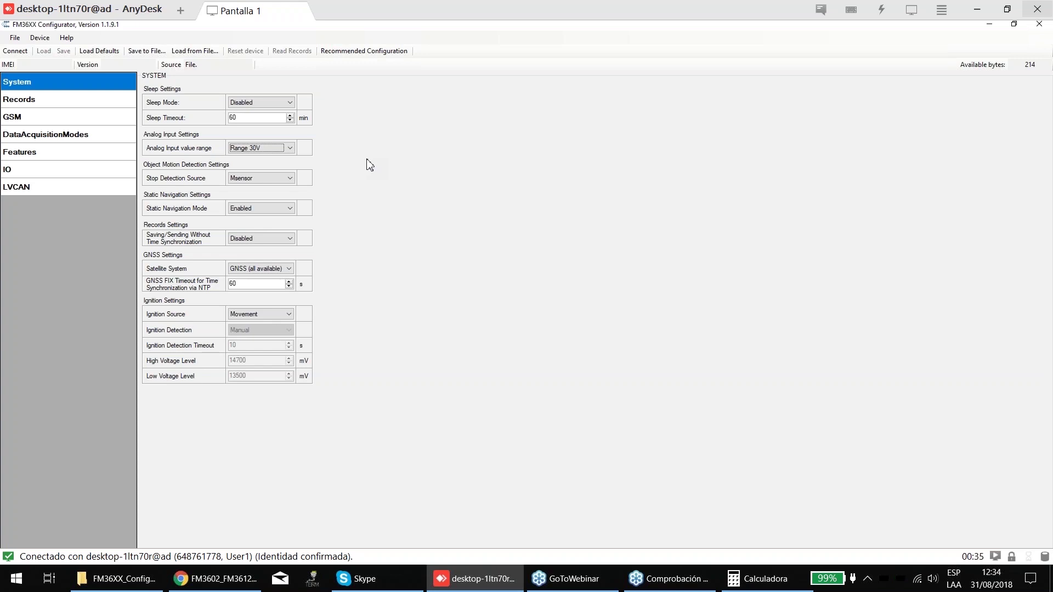
click(287, 148)
click(283, 157)
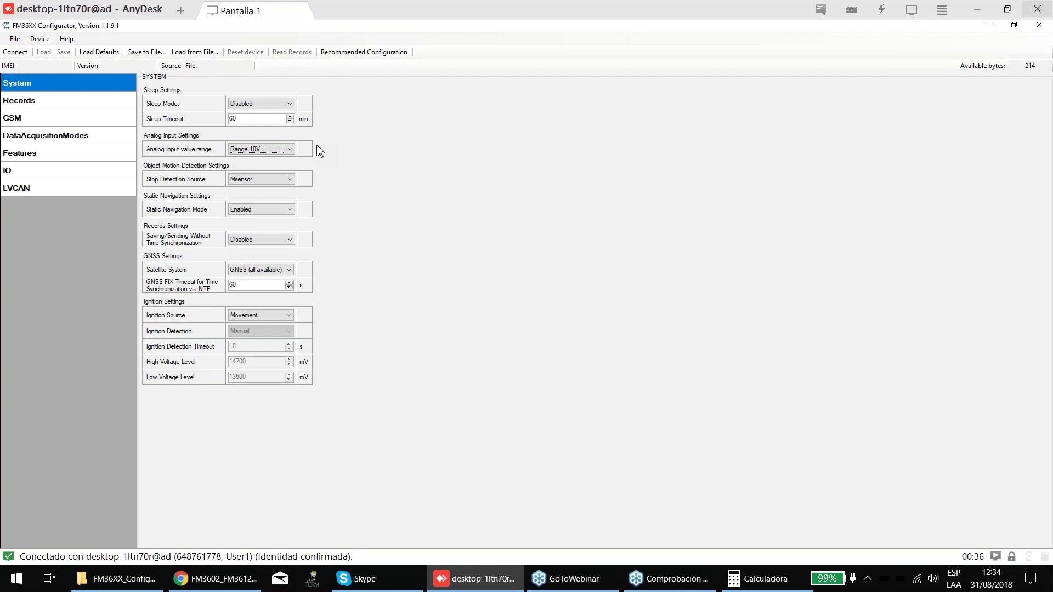
click(284, 150)
click(258, 162)
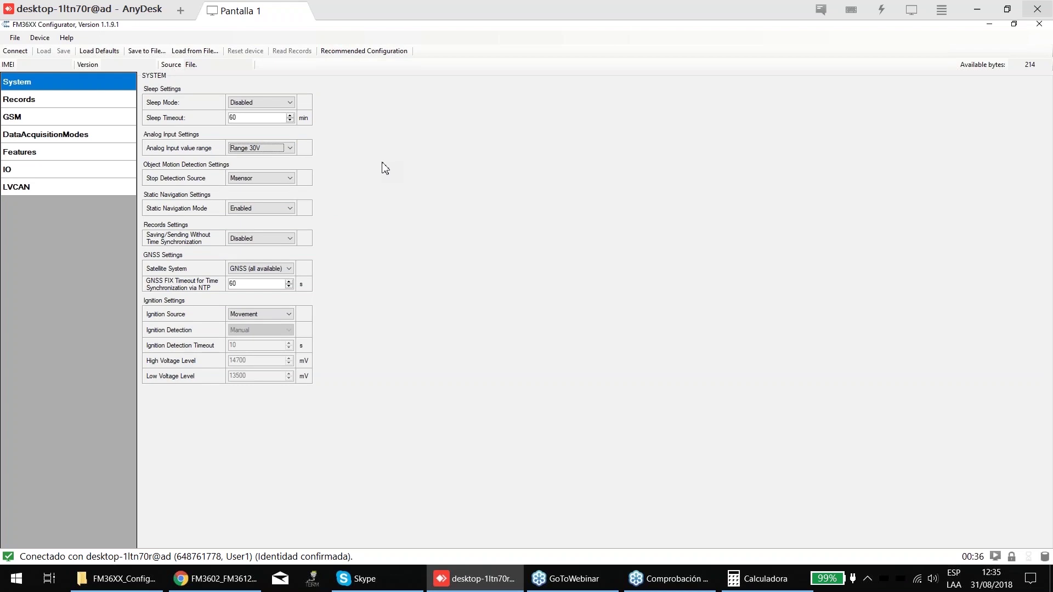
- Try Ignition, Msensor and GPS as Stop Detection Source, settling on Ignition+Msensor
click(267, 178)
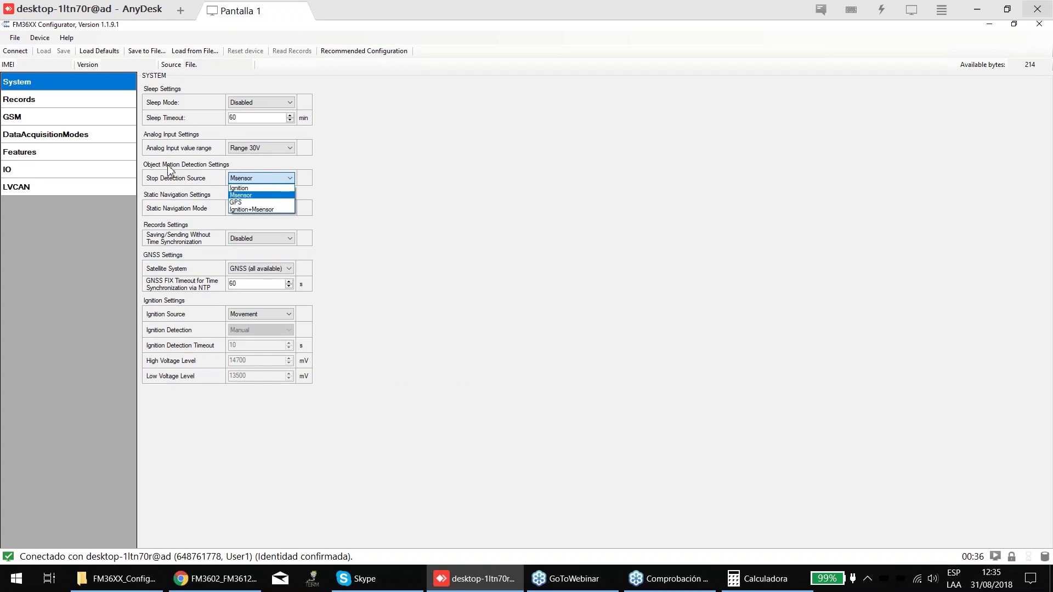
click(41, 137)
click(41, 137)
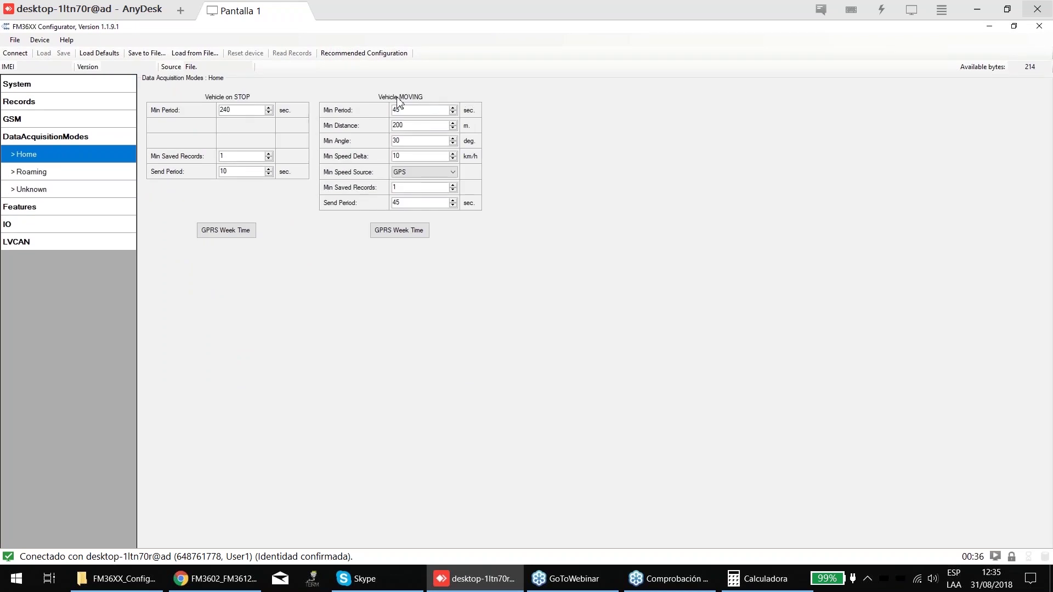
click(55, 83)
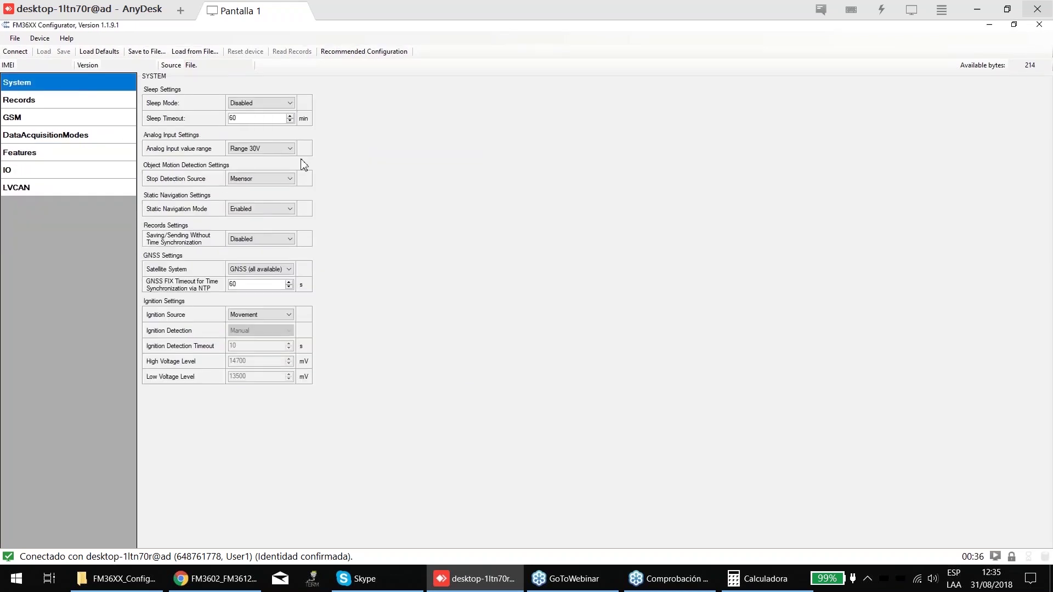
click(261, 183)
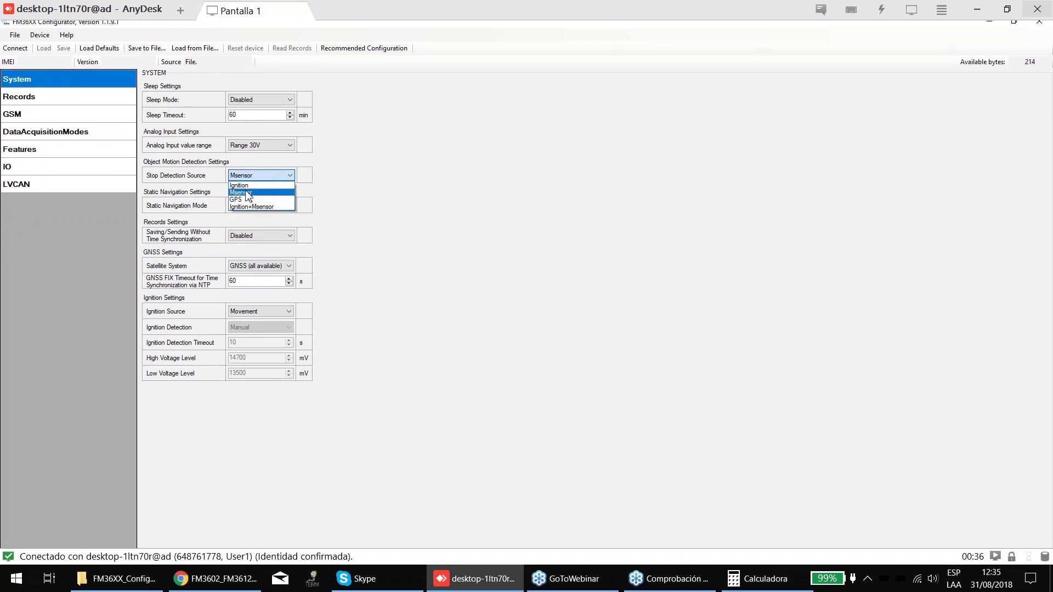
click(241, 184)
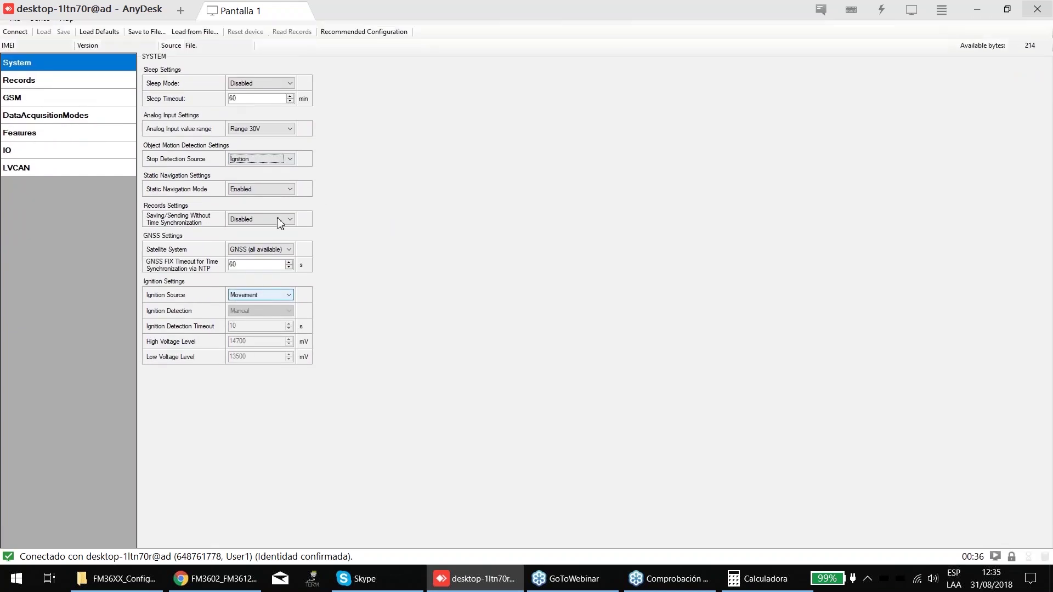
click(268, 177)
click(254, 193)
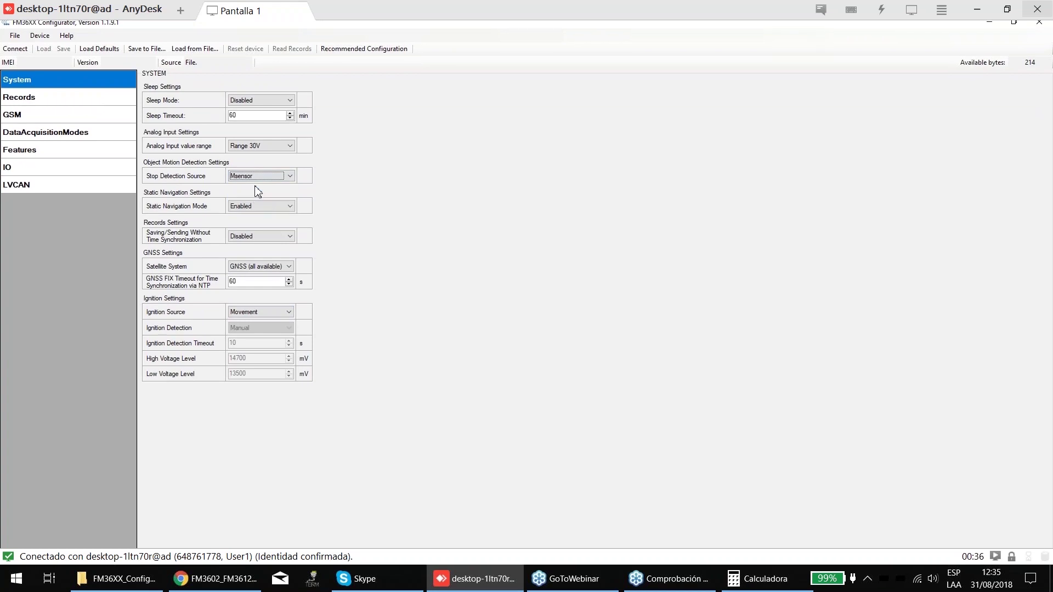
click(261, 177)
click(244, 204)
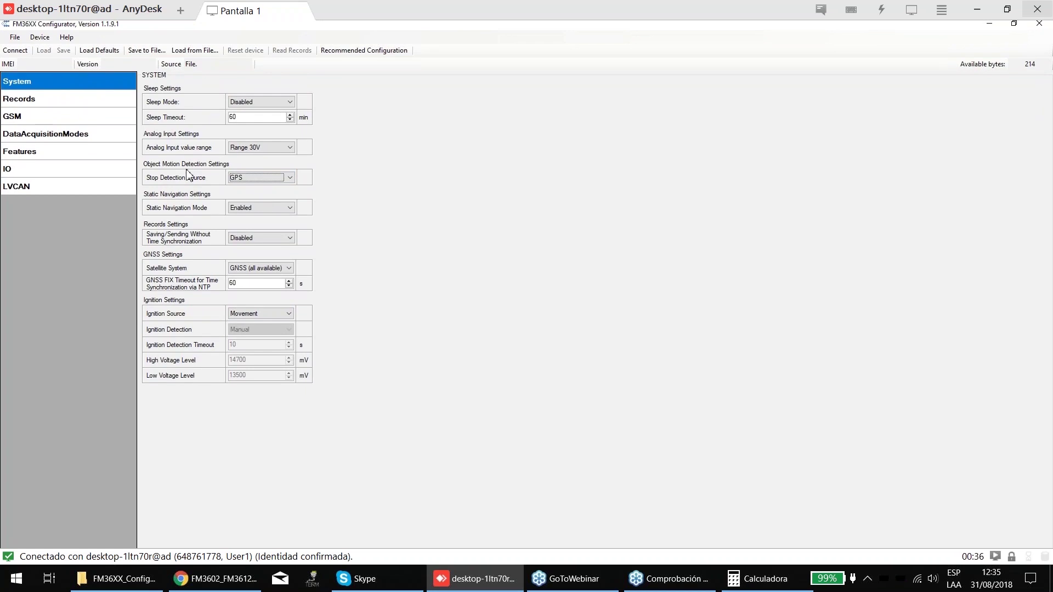
click(250, 180)
click(248, 205)
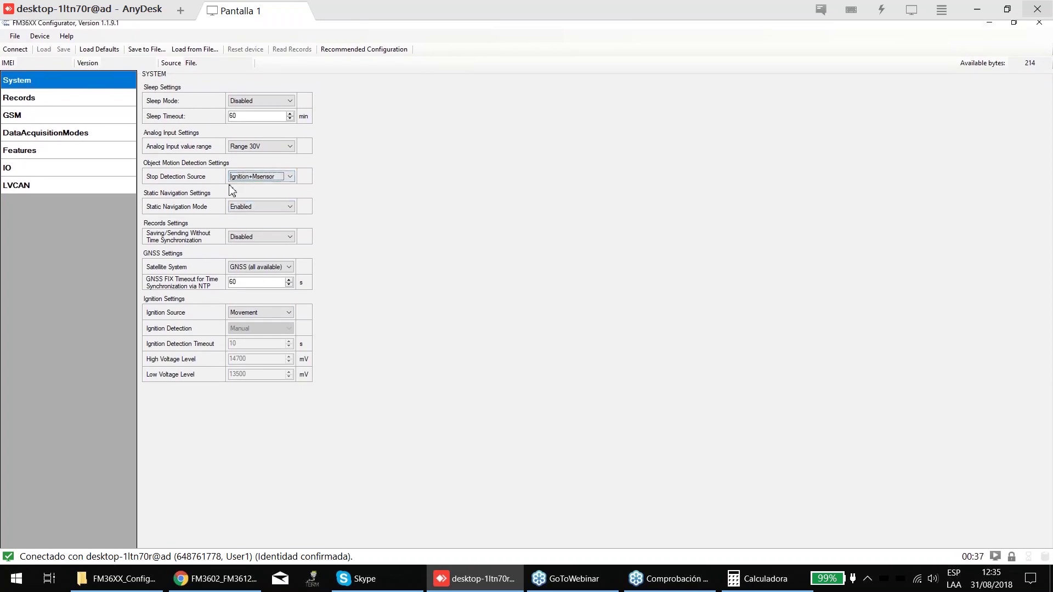
- Check the Home acquisition settings, then set Ignition Source to Digital input 1
click(99, 134)
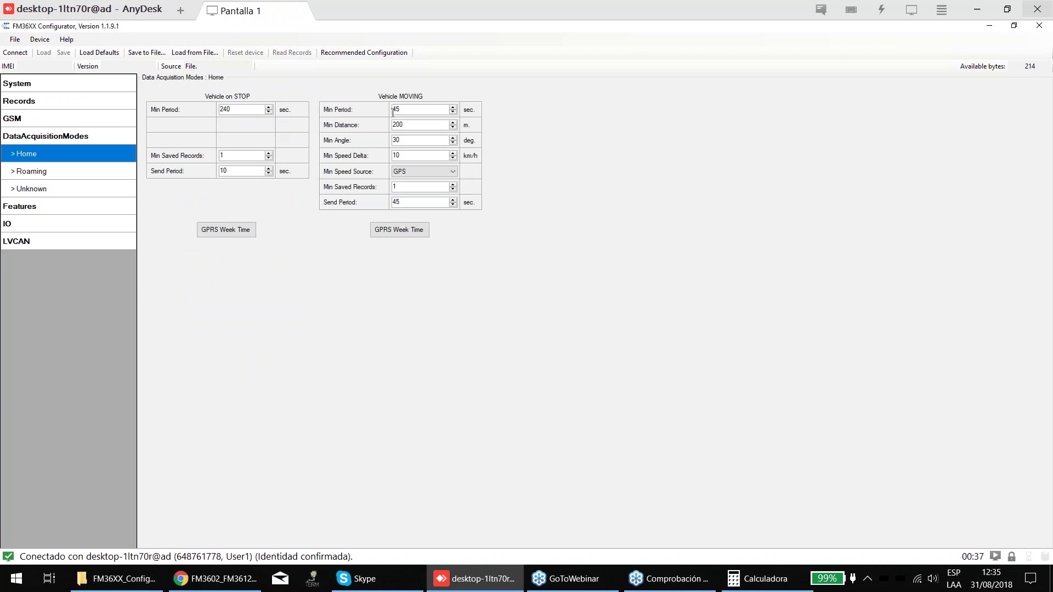
click(17, 83)
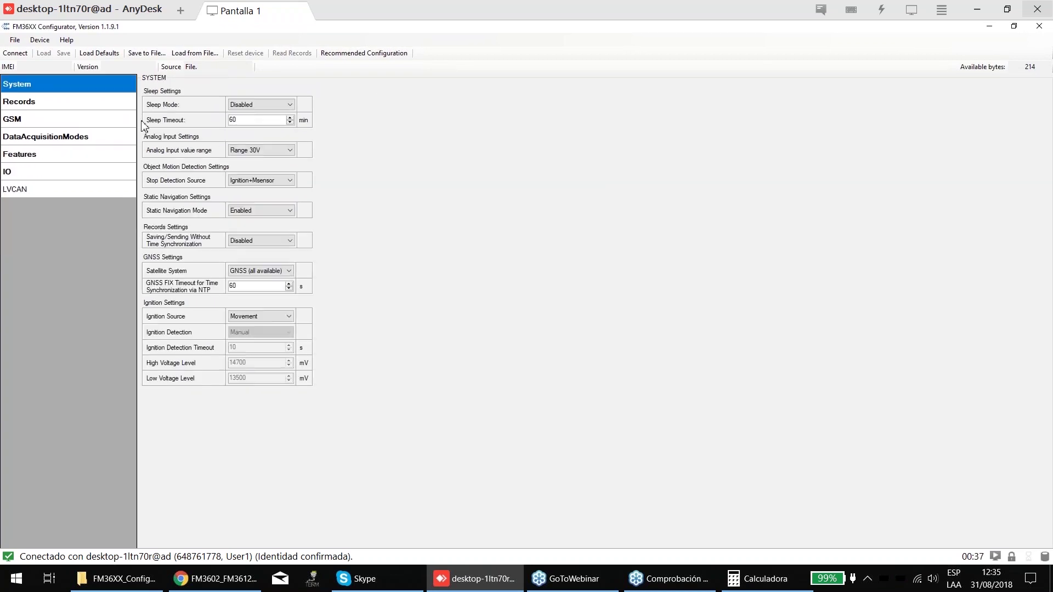
click(250, 177)
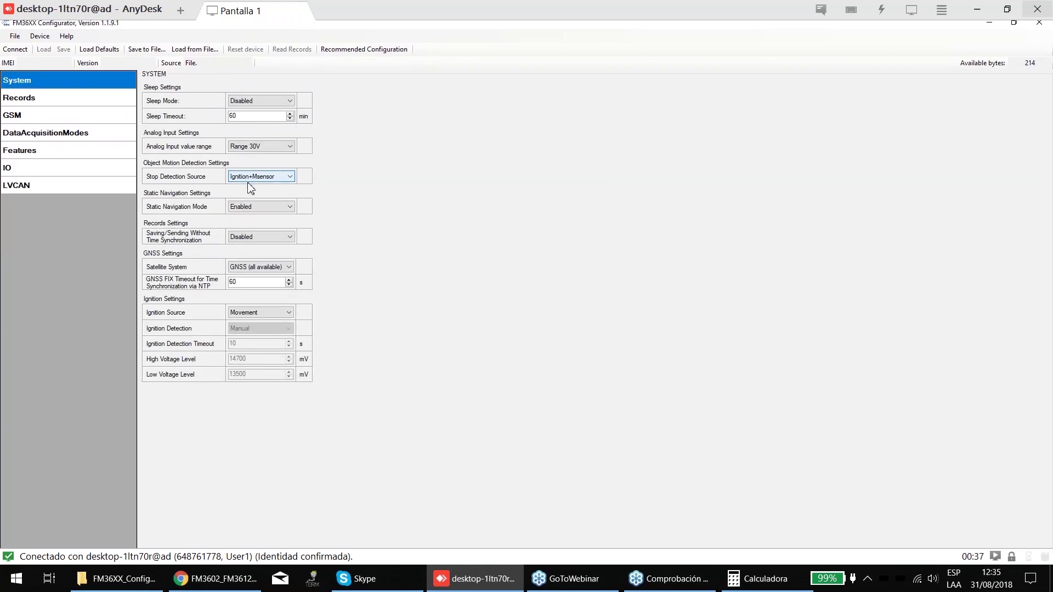
click(242, 285)
click(246, 302)
click(253, 179)
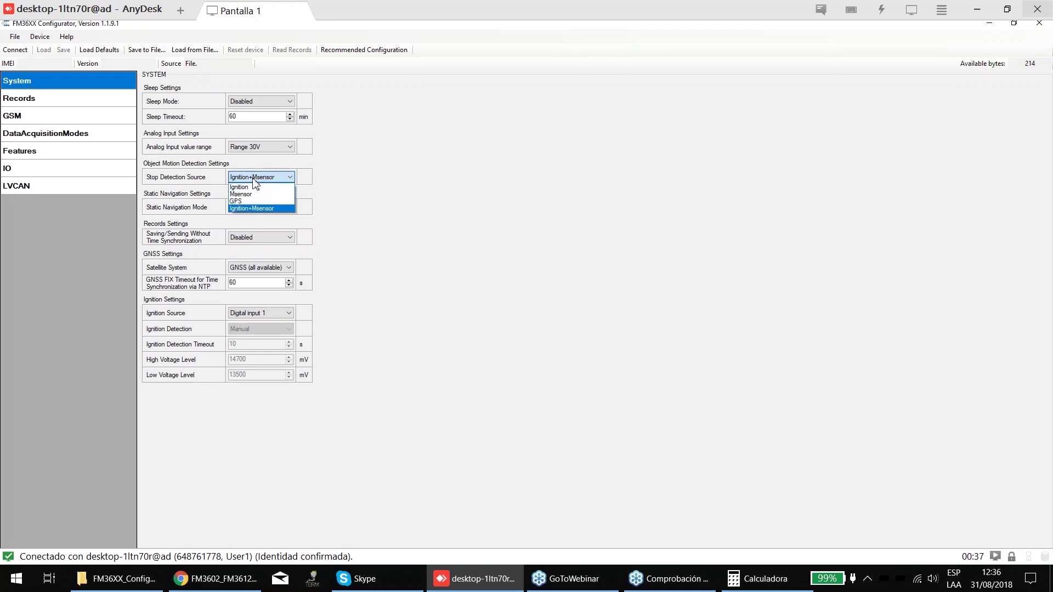
click(254, 206)
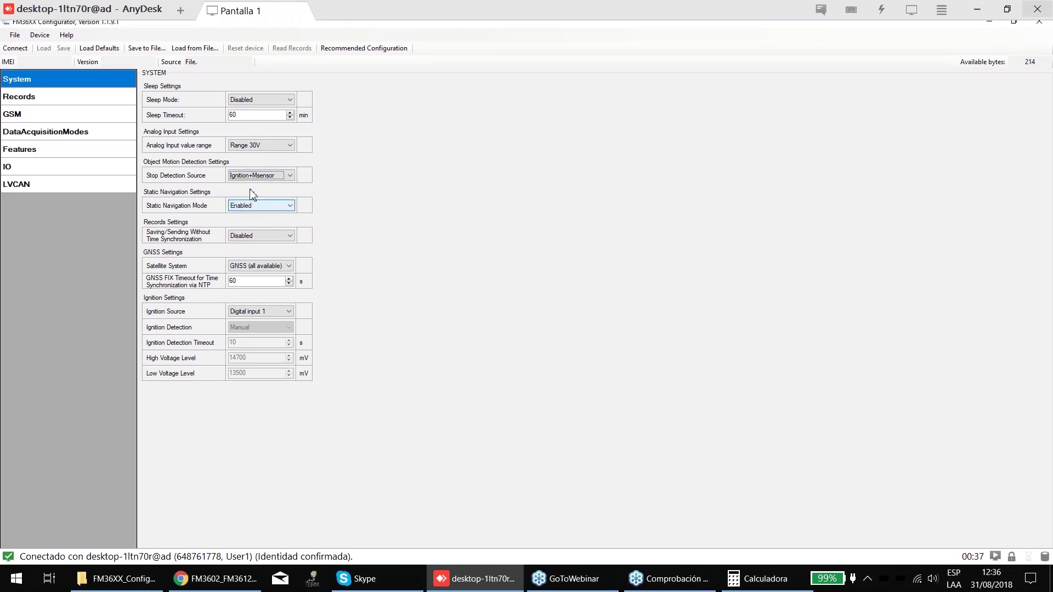
click(254, 181)
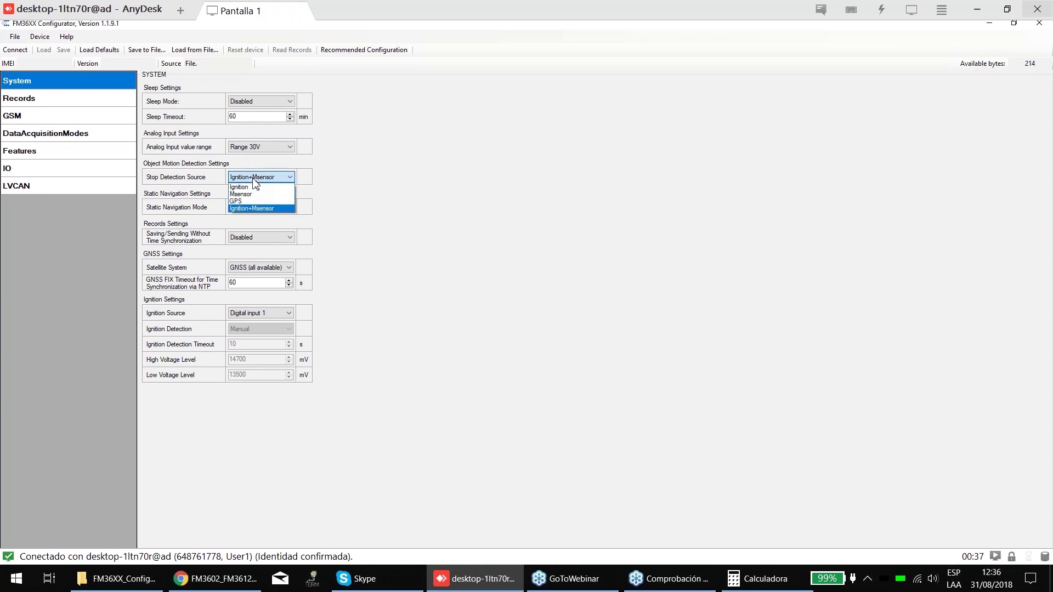
click(252, 208)
click(49, 131)
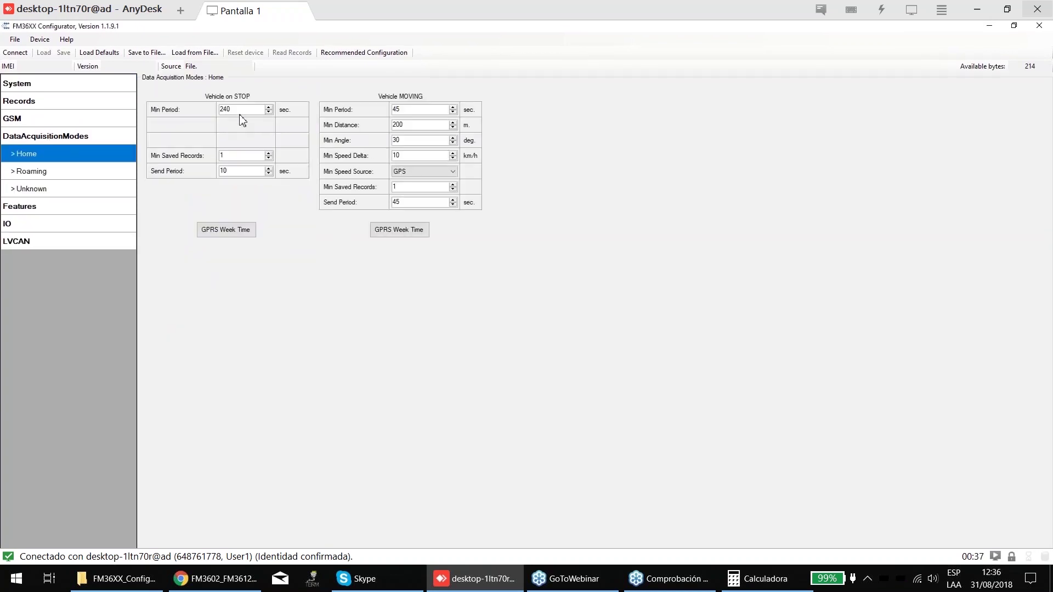
click(46, 85)
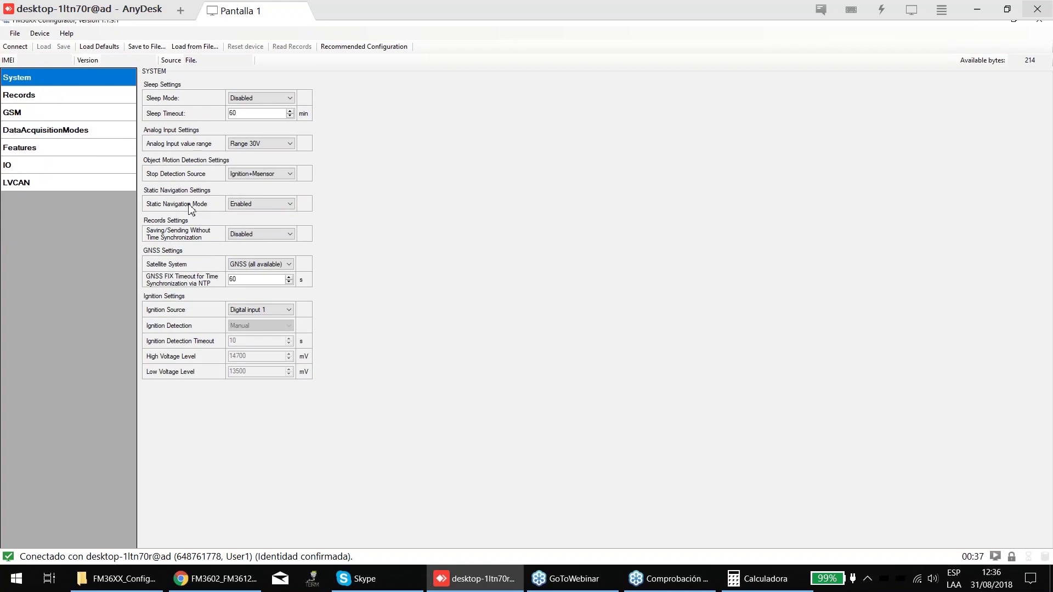
click(268, 205)
click(263, 219)
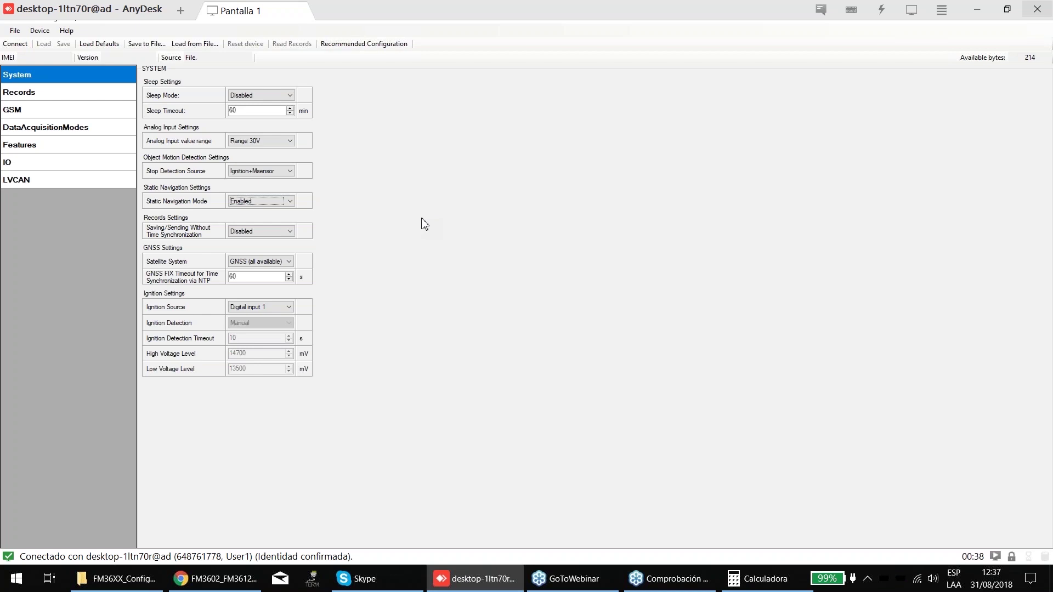
click(277, 201)
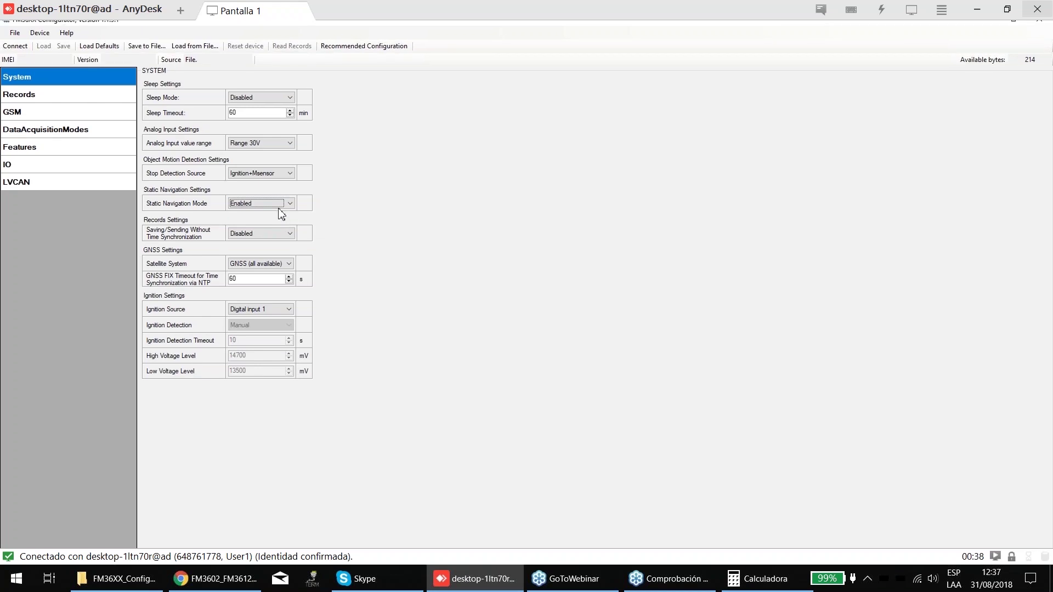
click(275, 220)
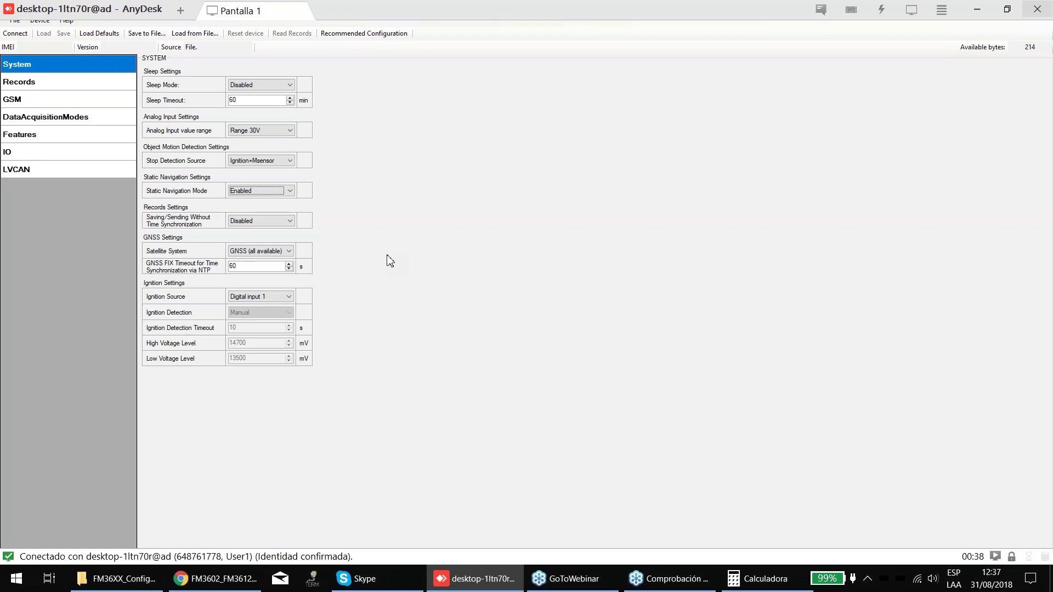
- Enable Saving/Sending Without Time Synchronization after toggling it, then review the Satellite System choices
click(265, 221)
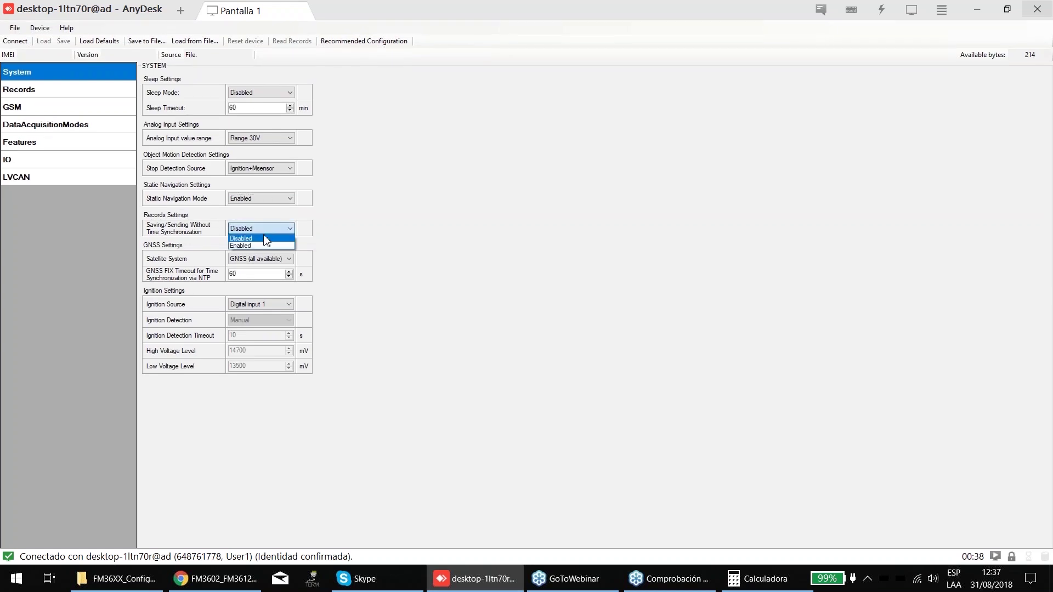
click(258, 244)
click(253, 227)
click(260, 236)
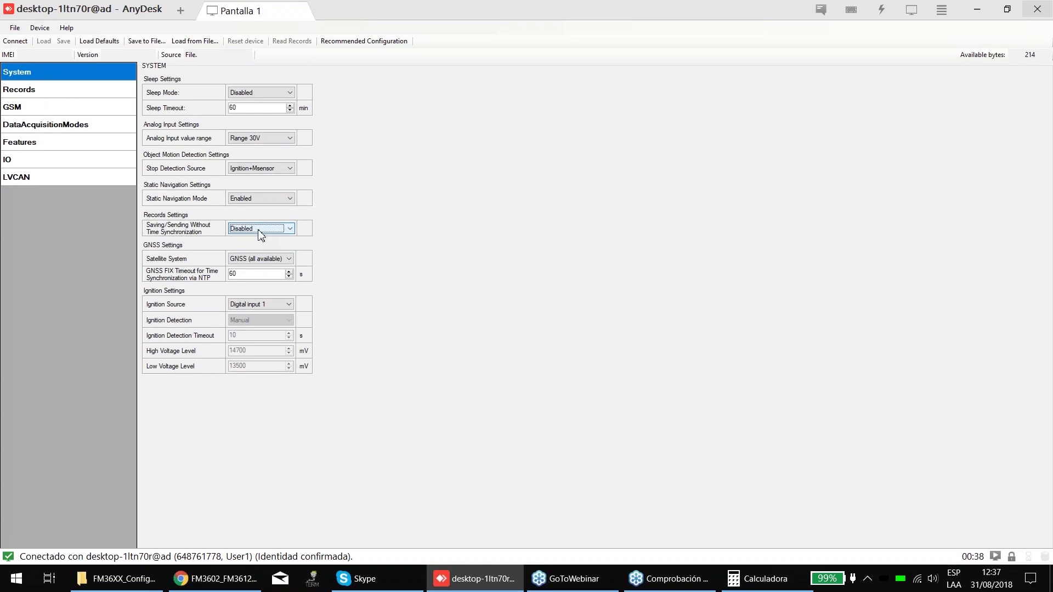
click(259, 233)
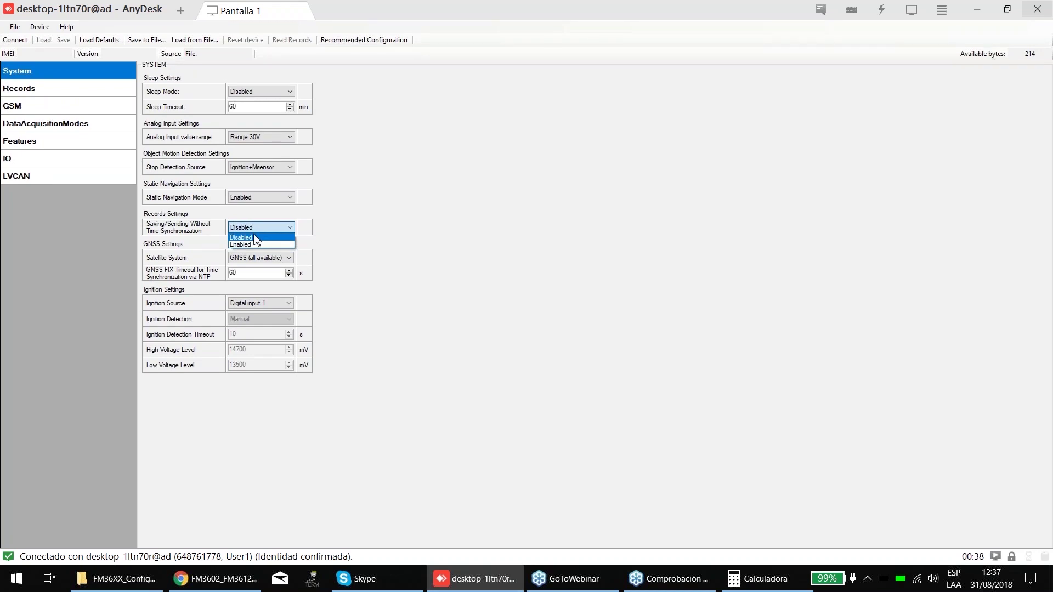
click(253, 237)
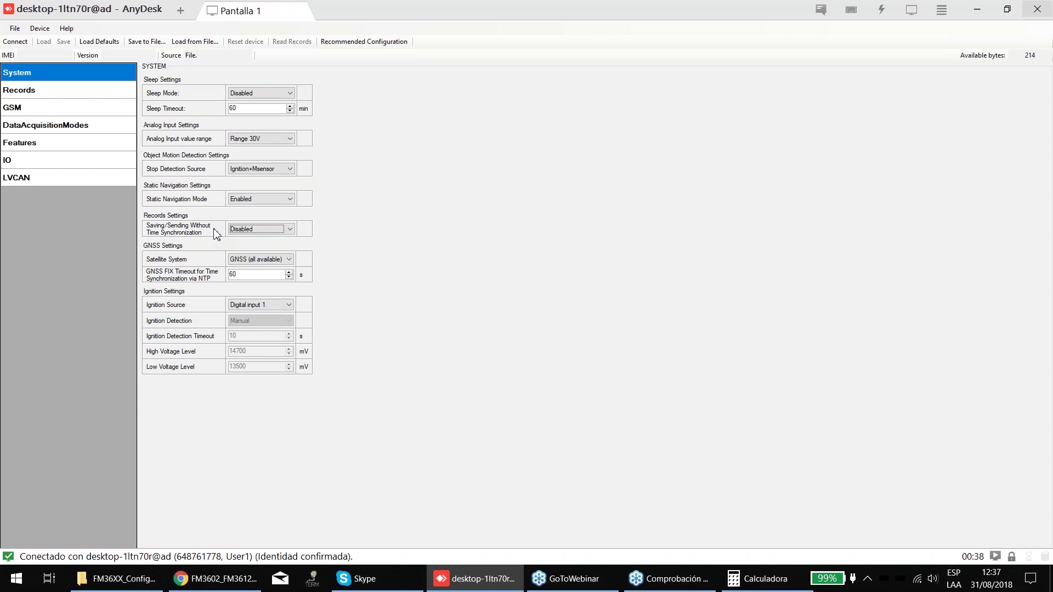
click(242, 231)
click(241, 241)
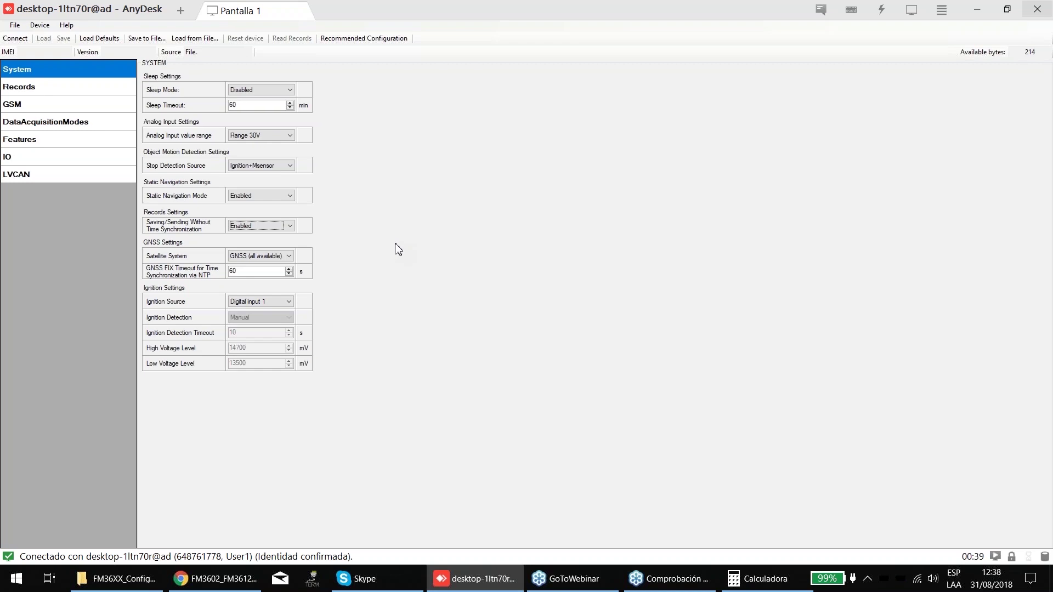
click(263, 251)
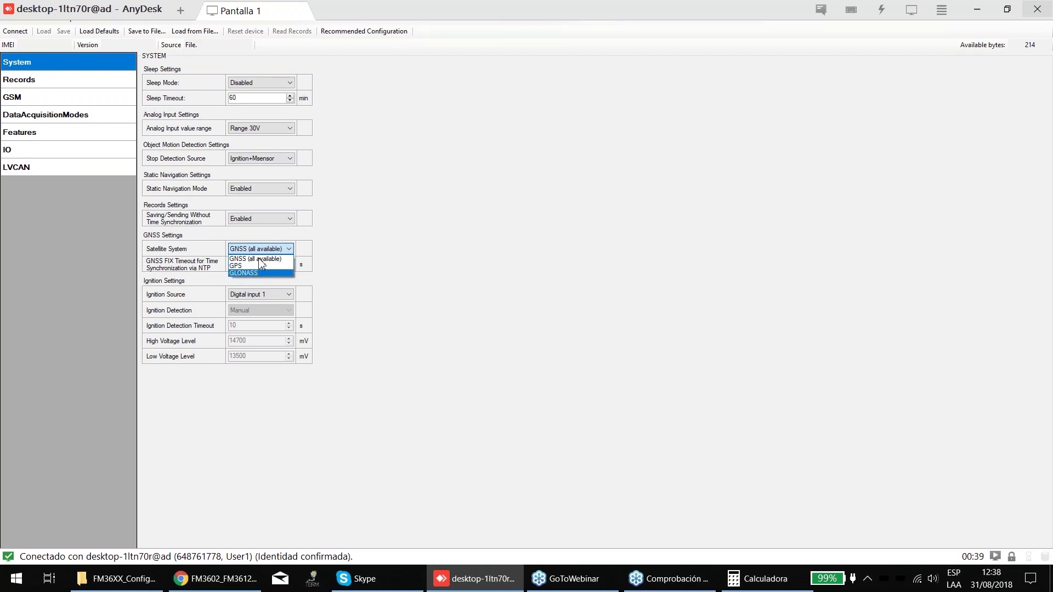
click(260, 260)
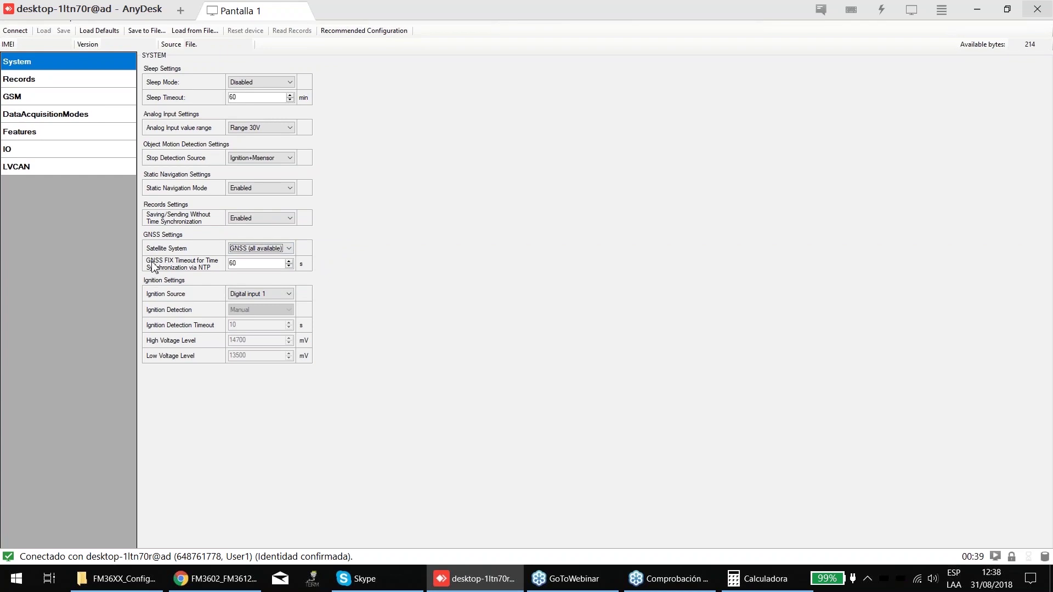
key(Tab)
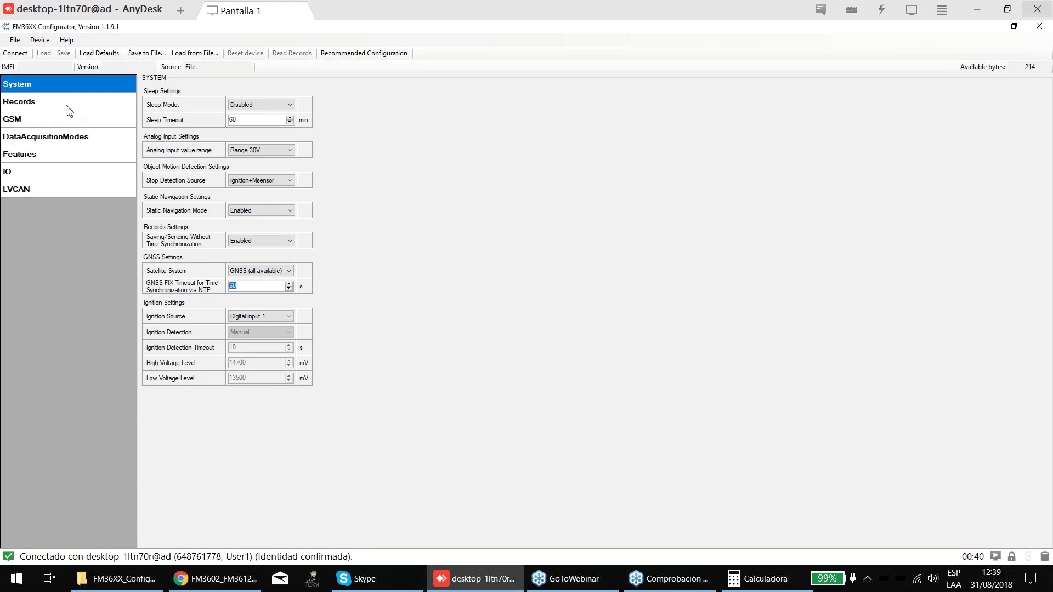
- Look at the Records sorting choices and the Home moving-vehicle Min Period, then return to System
click(23, 107)
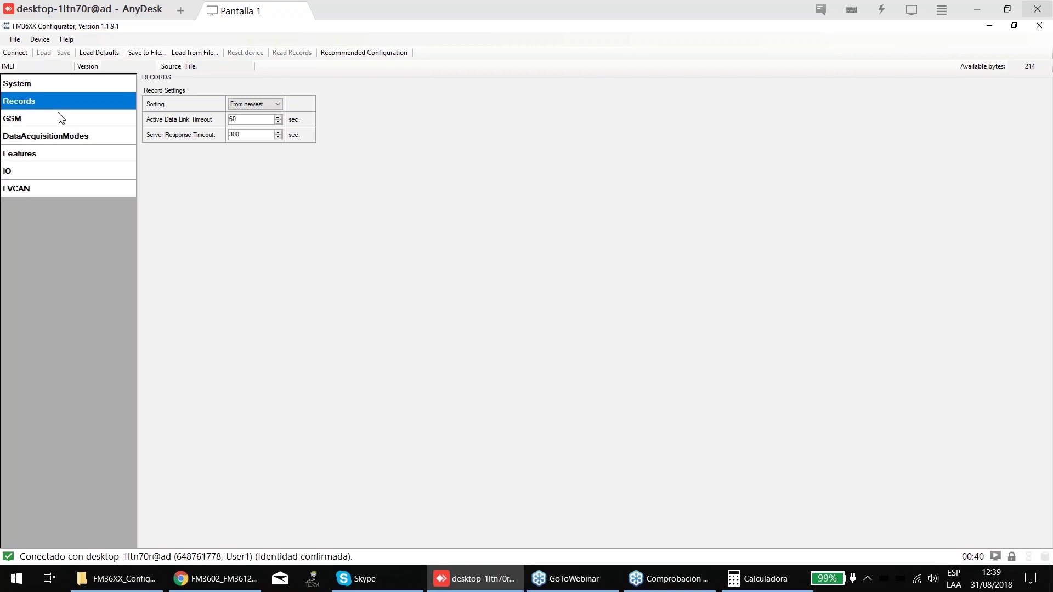
click(253, 104)
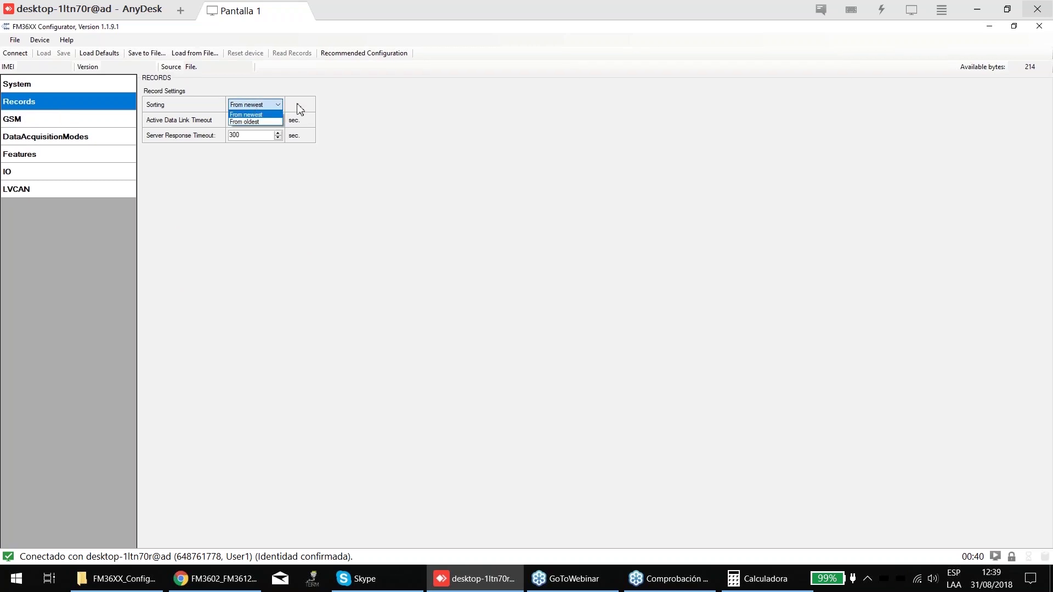
click(385, 118)
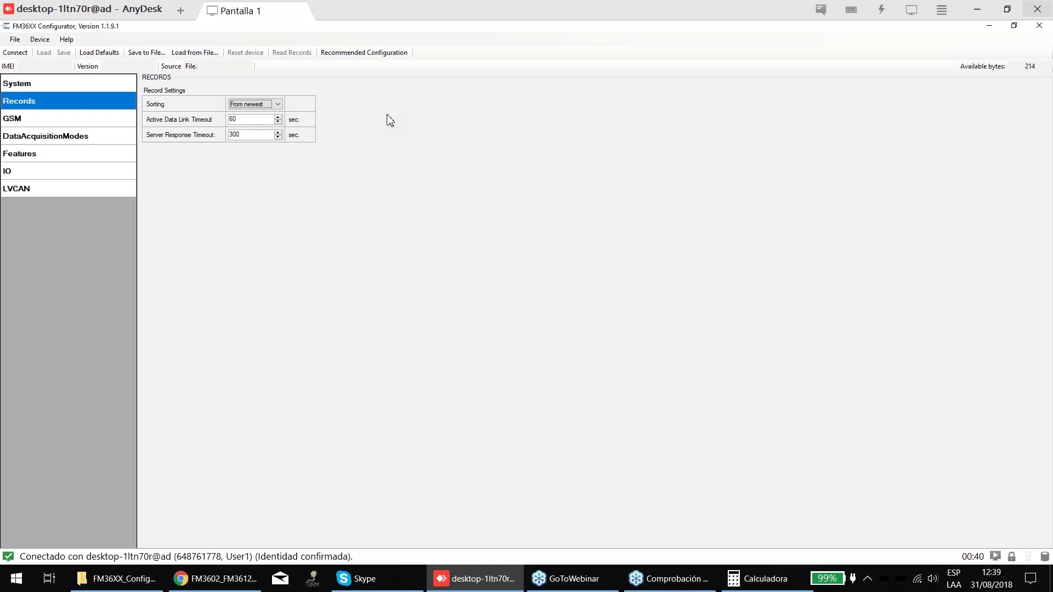
click(21, 136)
double_click(404, 109)
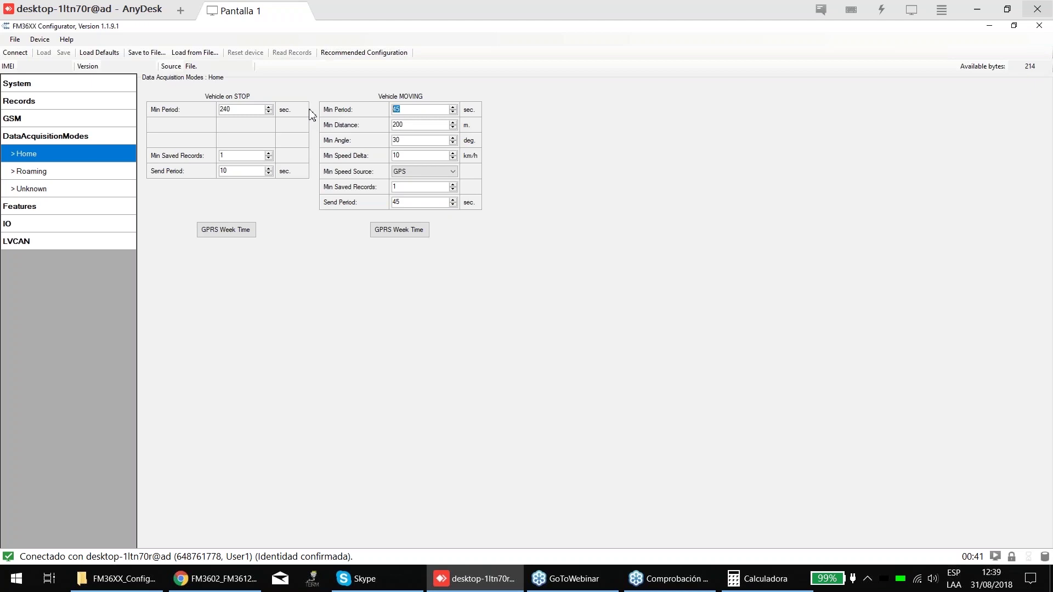
click(99, 84)
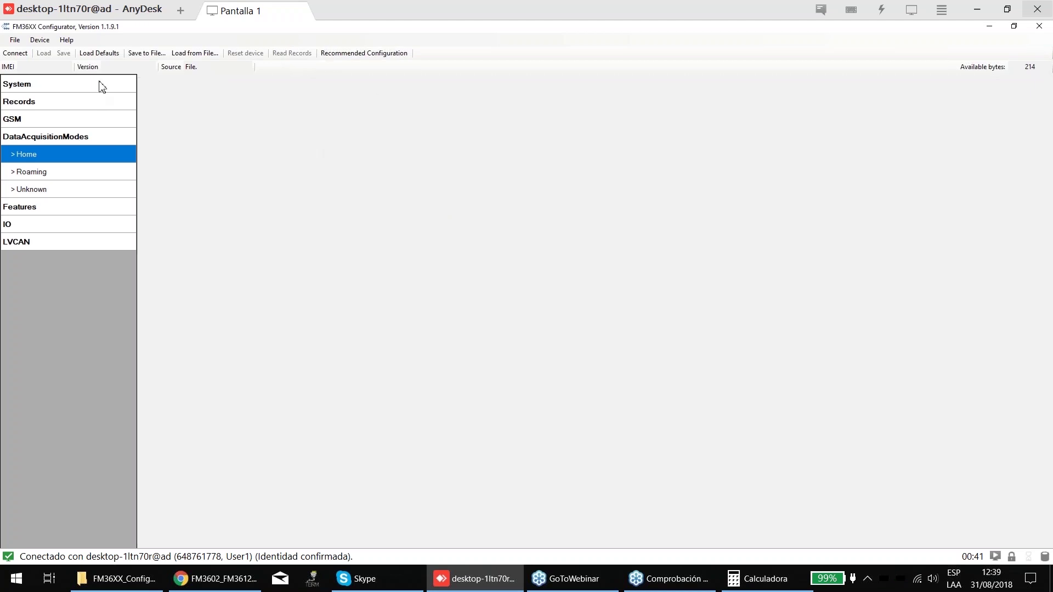
- Change Records Sorting from From newest to From oldest
click(60, 103)
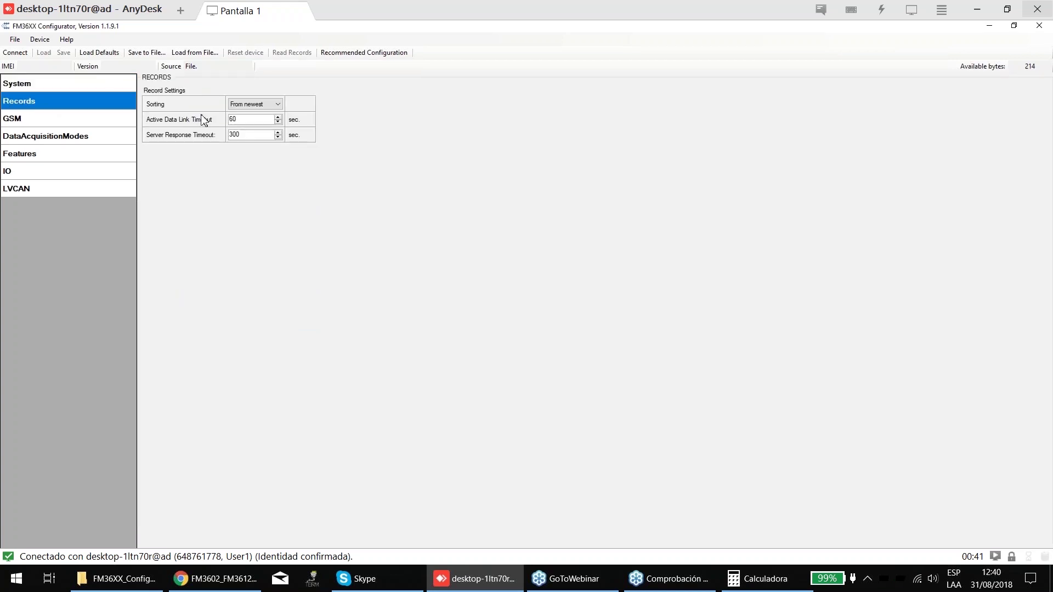
click(278, 104)
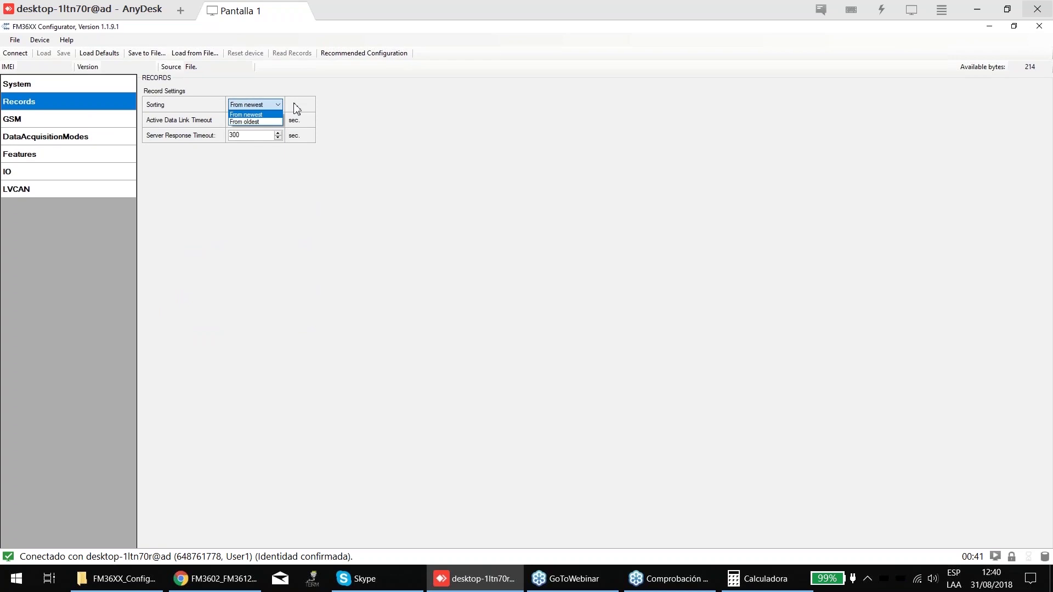
click(364, 109)
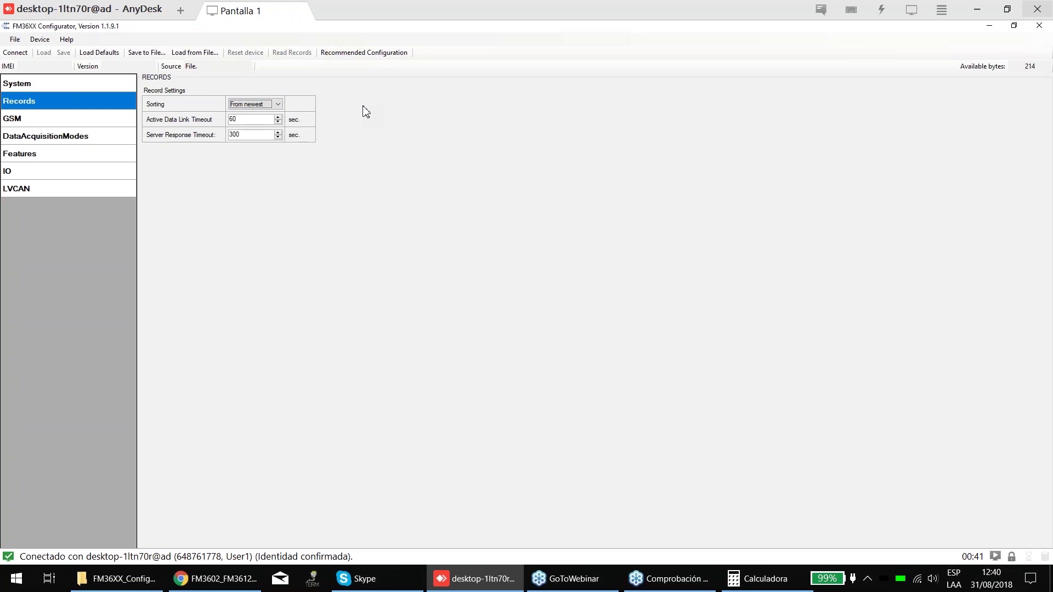
click(249, 105)
click(260, 114)
click(277, 104)
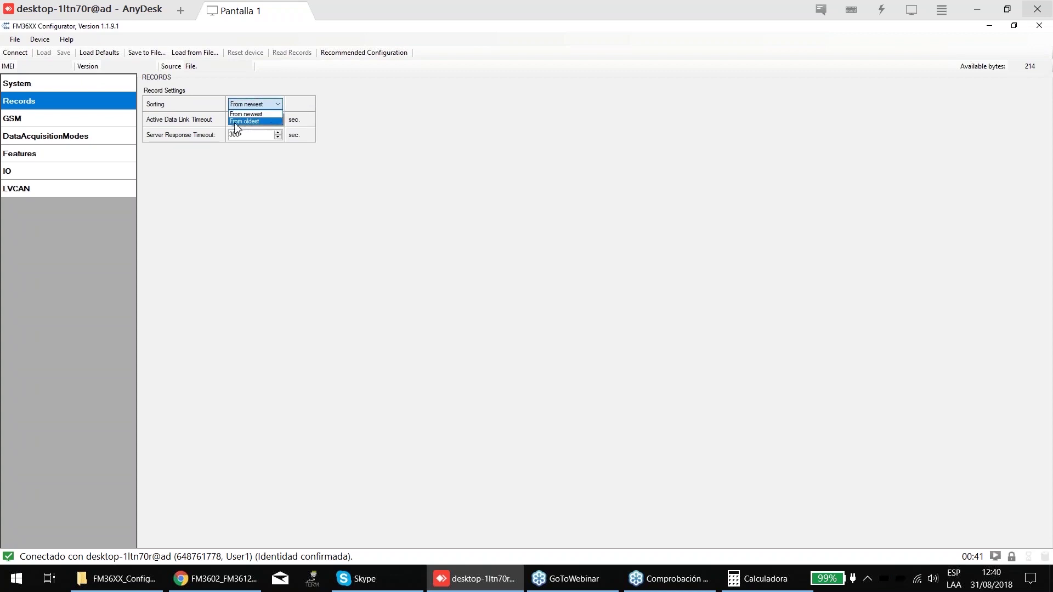
click(271, 121)
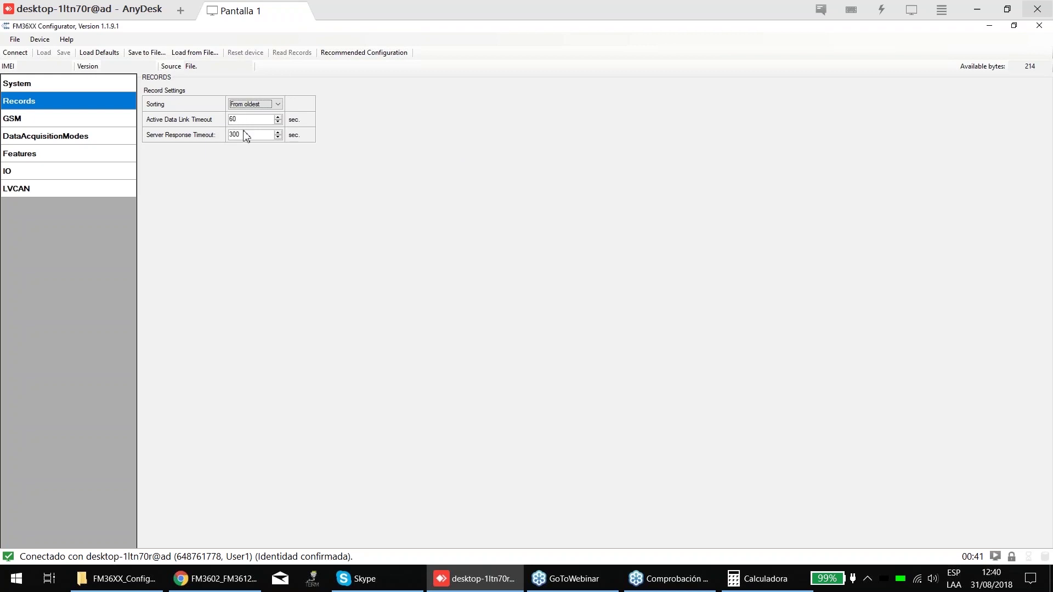
key(Tab)
key(Tab)
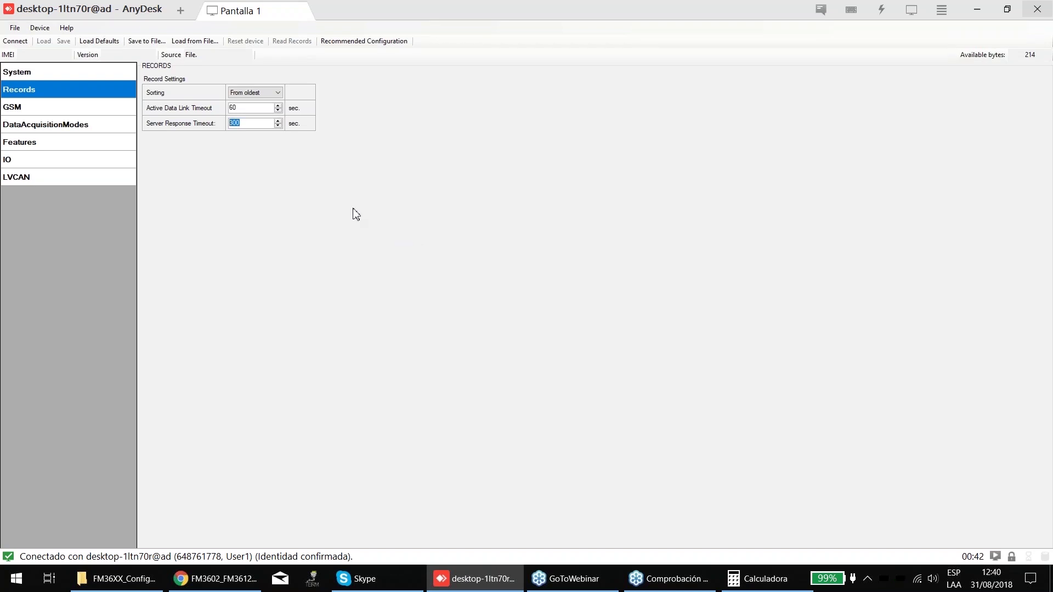
- Select the Active Data Link Timeout value, then go to the GSM GPRS settings
double_click(255, 118)
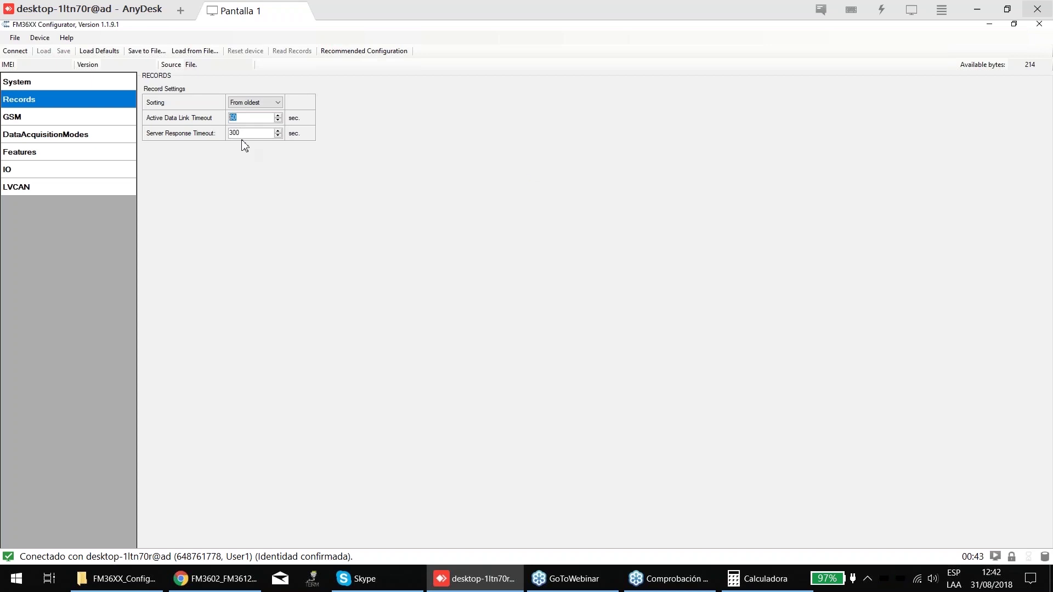
click(37, 121)
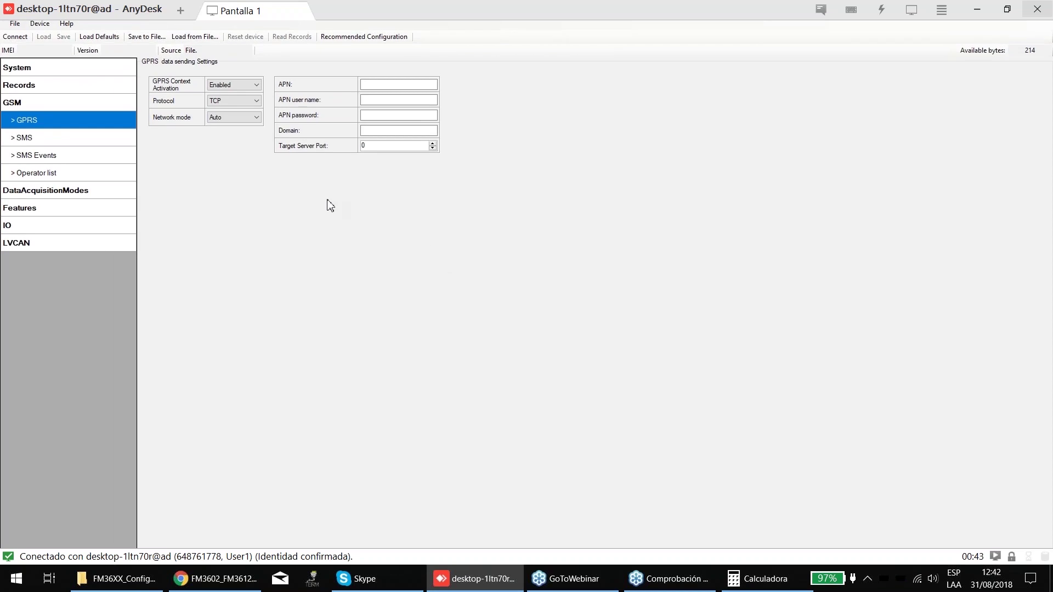
- Enter the server Domain 193.193.165.165 and Target Server Port 21654 in GPRS settings
click(378, 54)
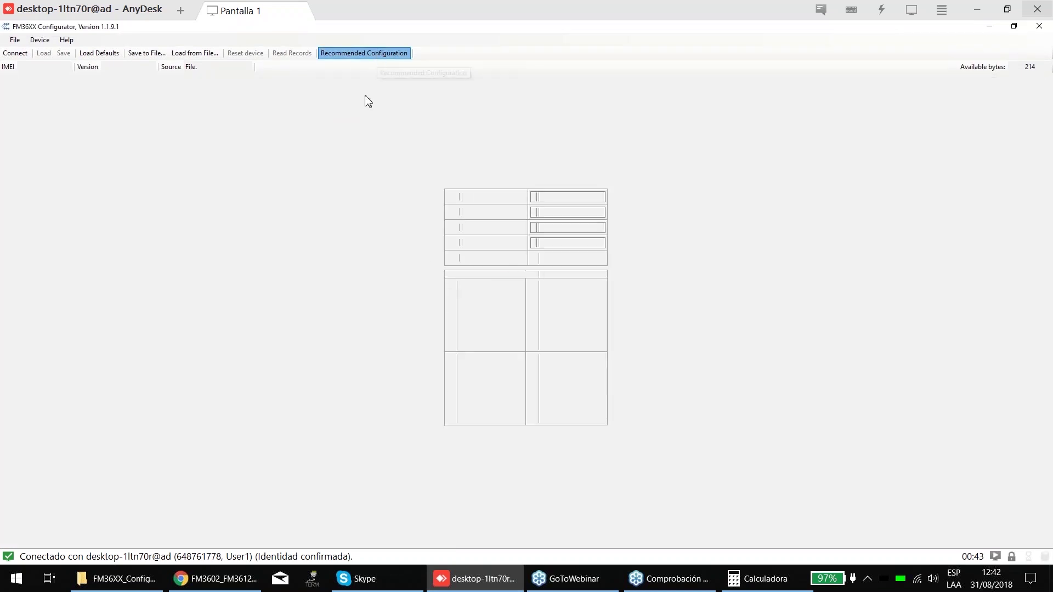
click(1007, 499)
click(43, 106)
click(35, 121)
click(399, 115)
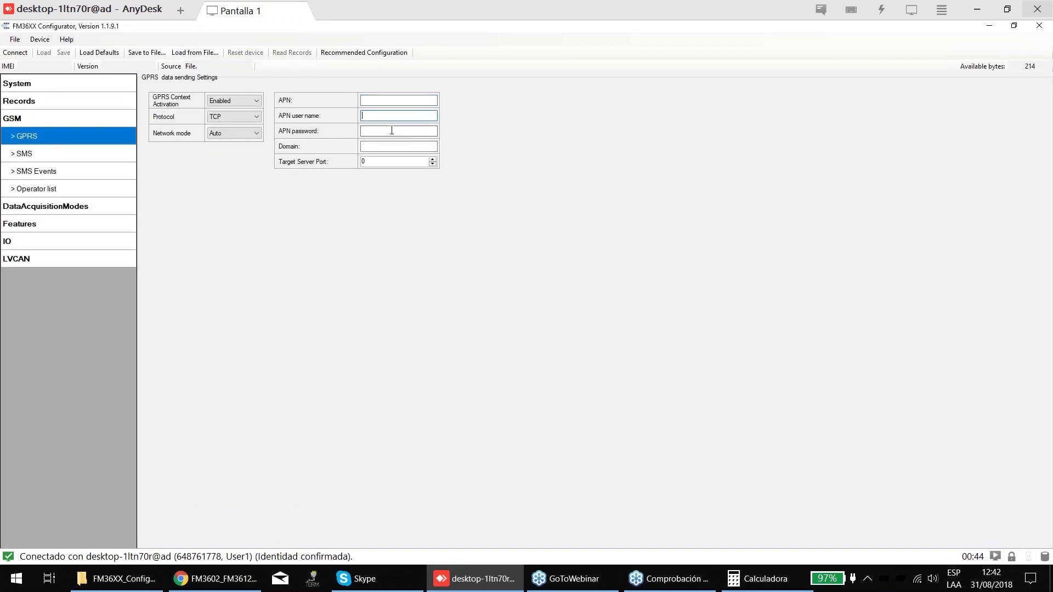
click(399, 131)
click(399, 145)
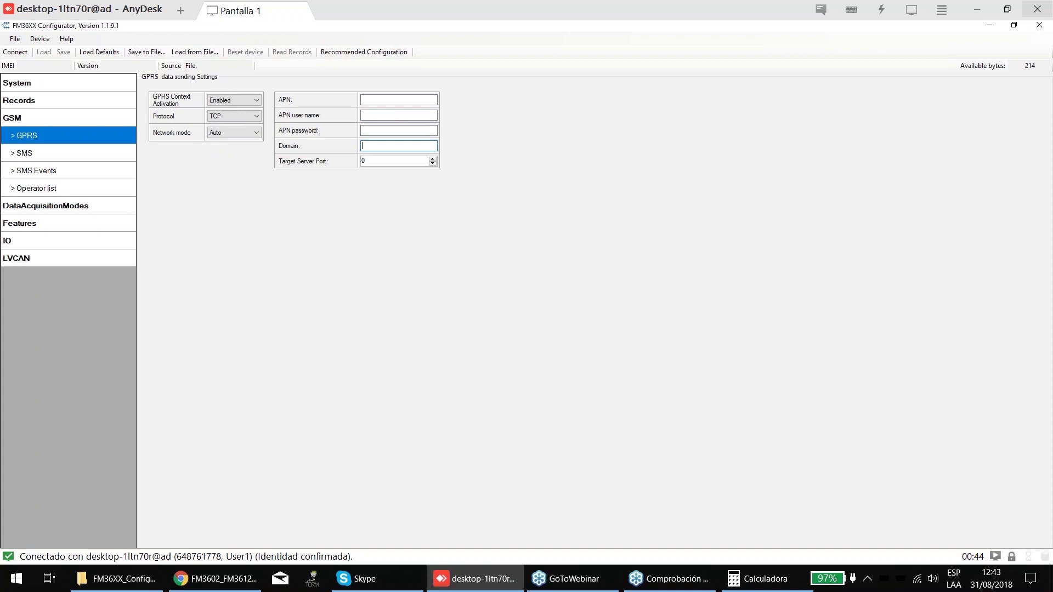
text(193.193.165.165)
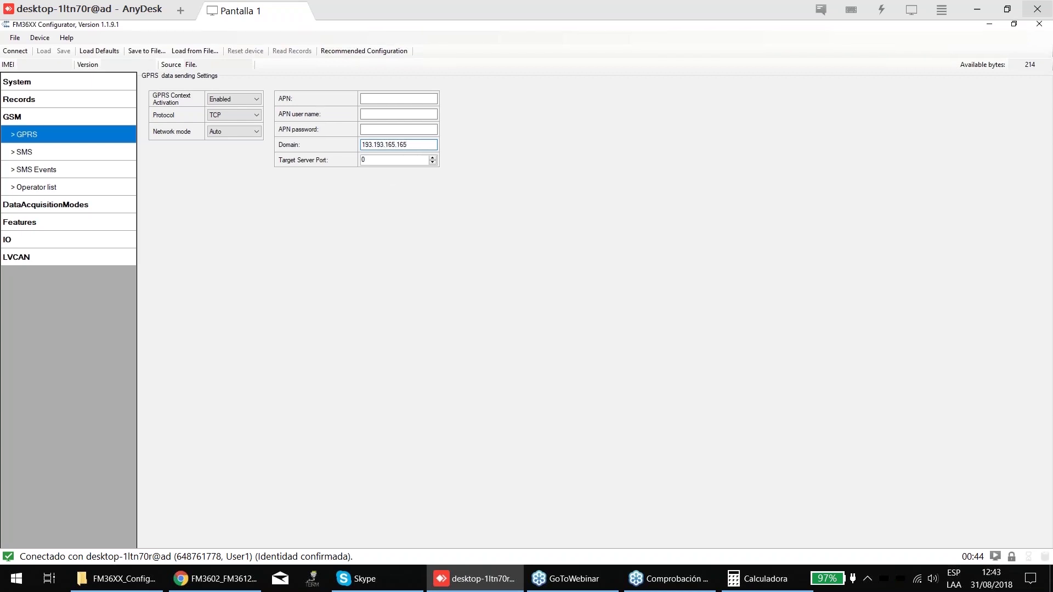
key(Tab)
text(216)
key(BackSpace)
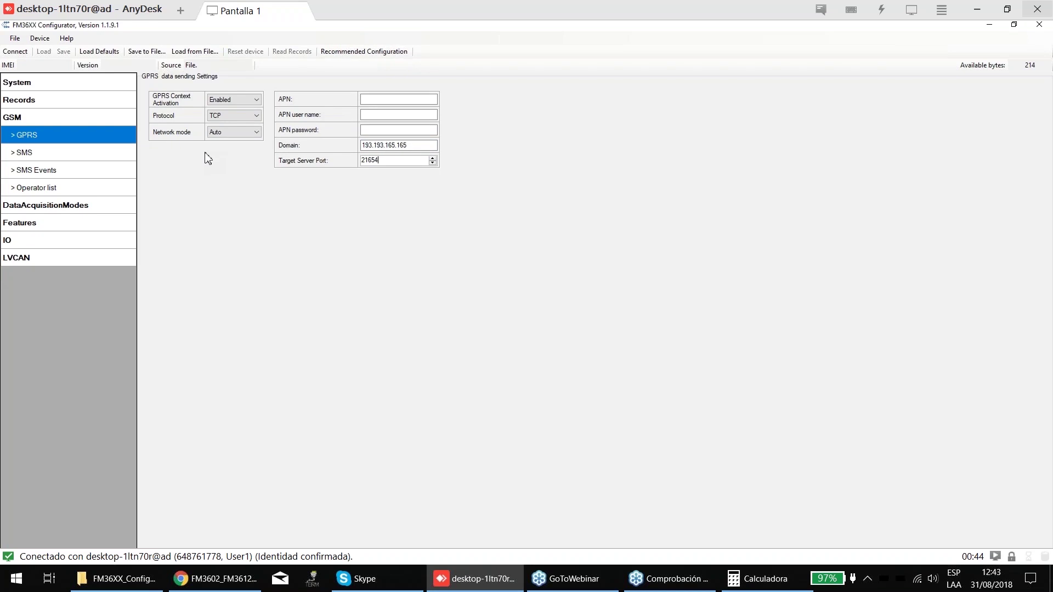
- Set the APN to wap.tmovile.cl and begin typing the APN user name
click(379, 99)
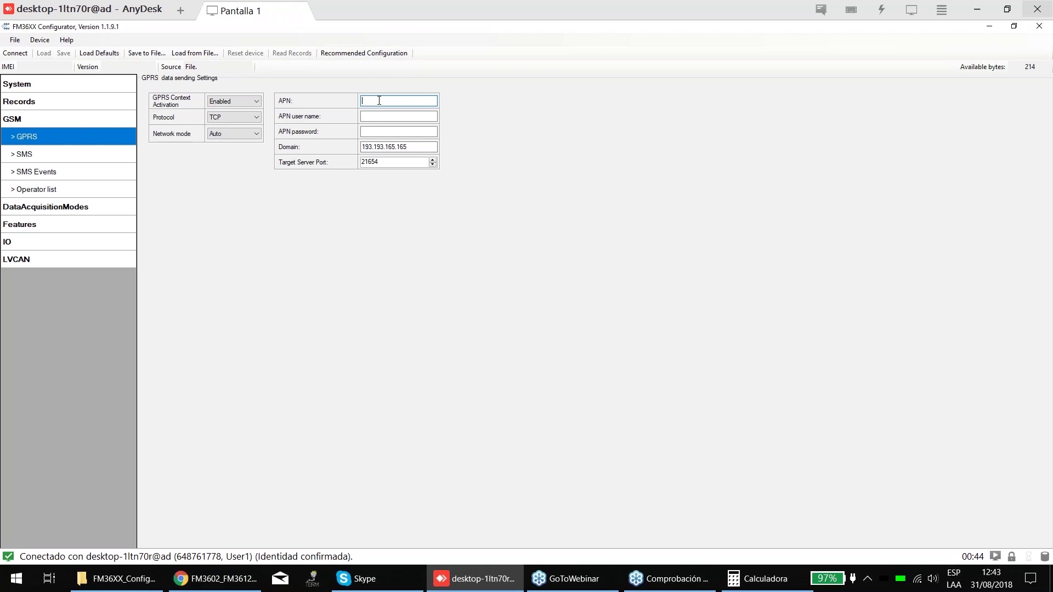
text(wap.tmovile.cl)
key(Tab)
text(wa)
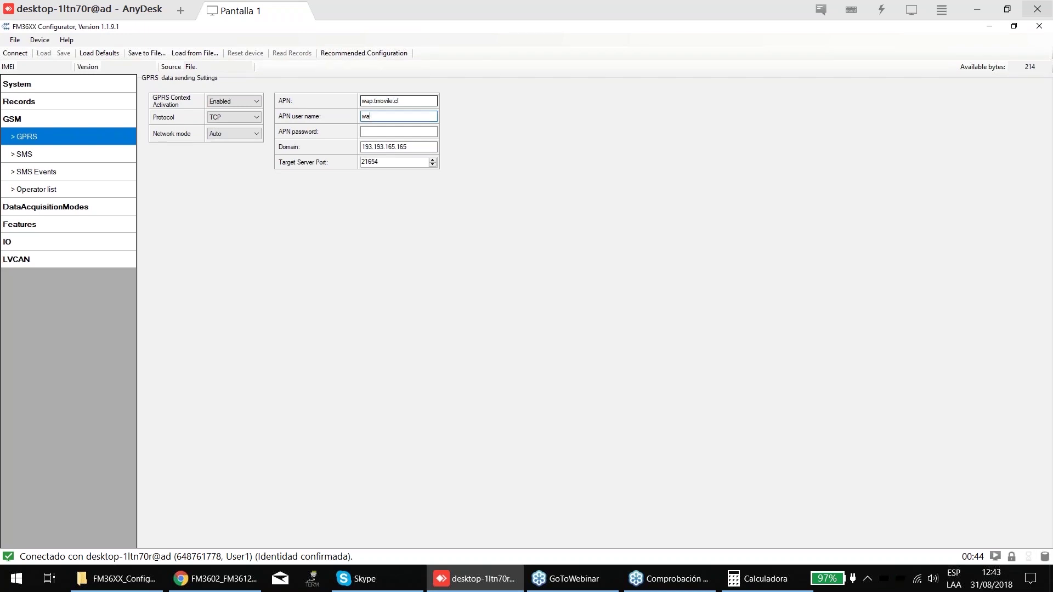
text(wap)
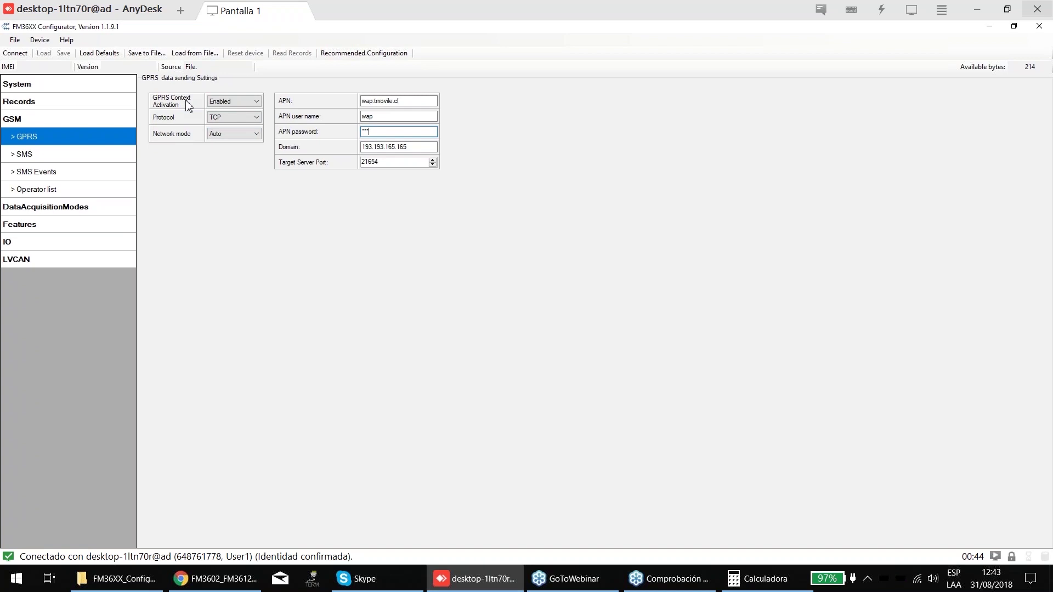
- Keep GPRS context activation Enabled and return the Protocol to TCP after trying UDP
click(222, 105)
click(241, 107)
click(216, 118)
click(216, 119)
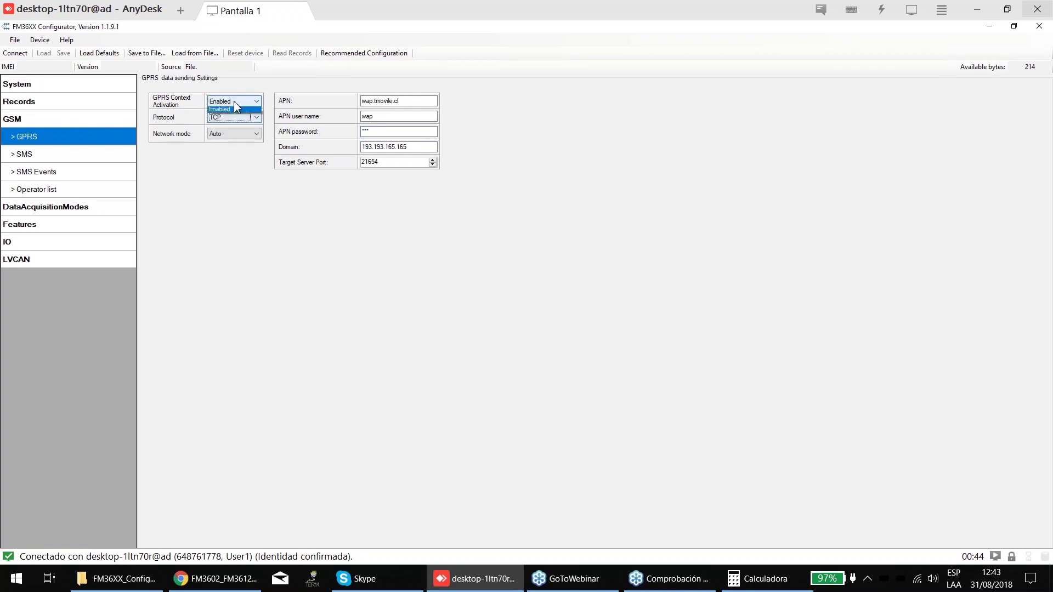
click(227, 117)
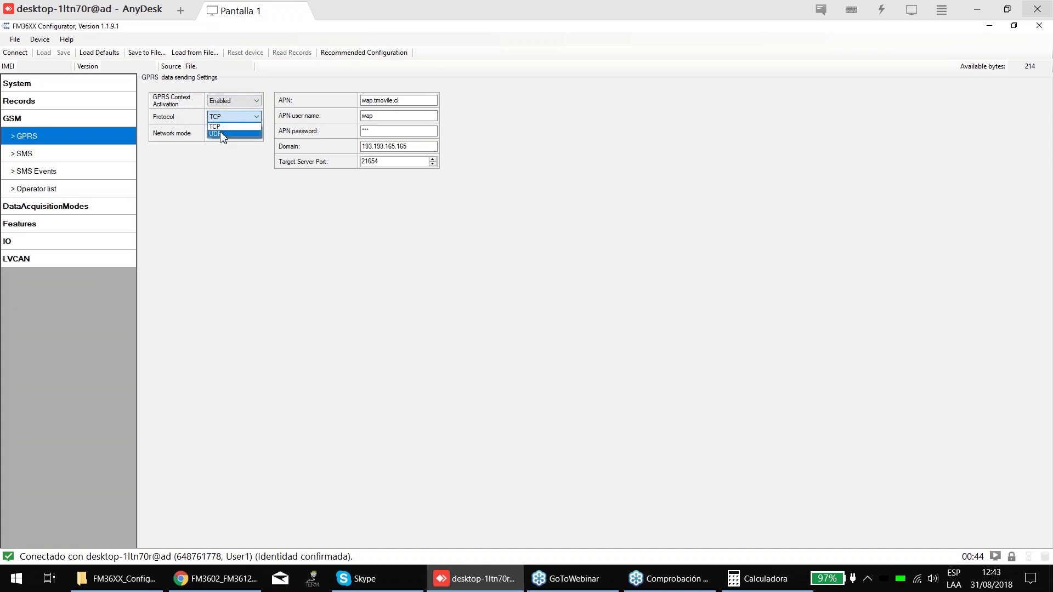
click(222, 134)
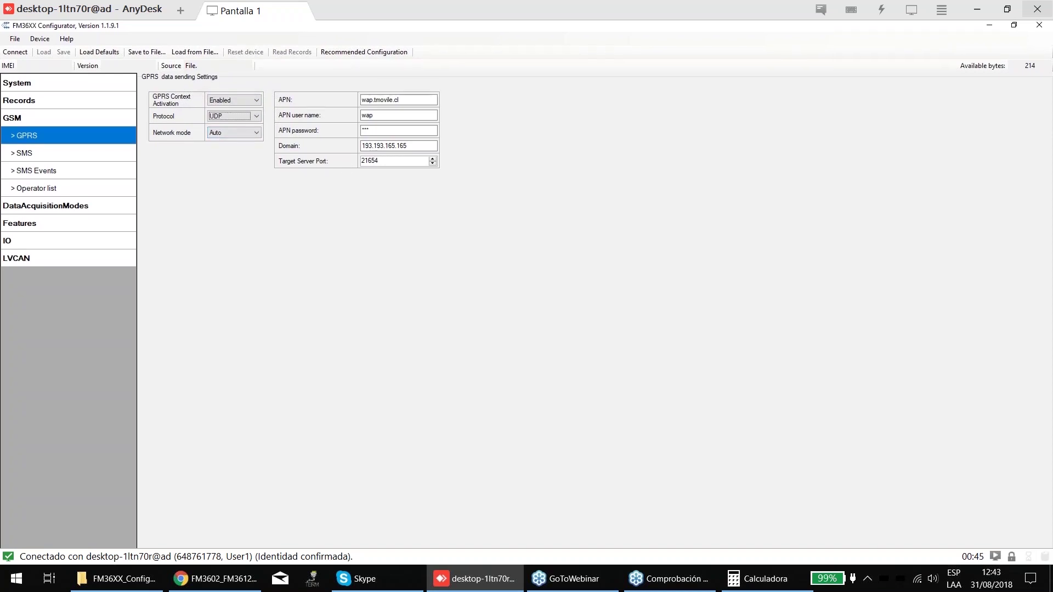
click(236, 116)
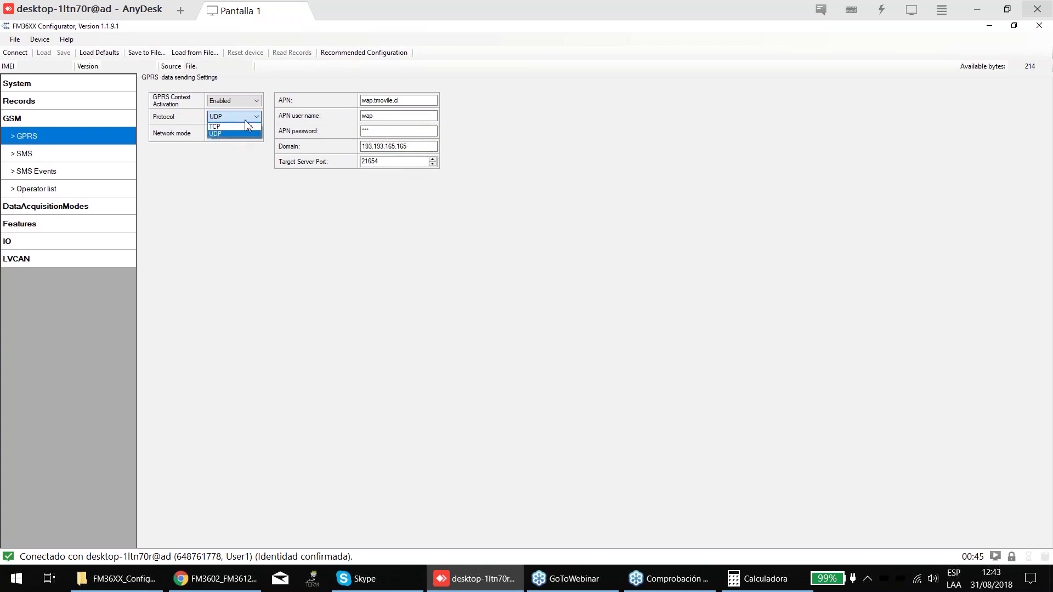
click(245, 126)
- Leave Network mode on Auto and move to the GSM SMS settings
click(247, 133)
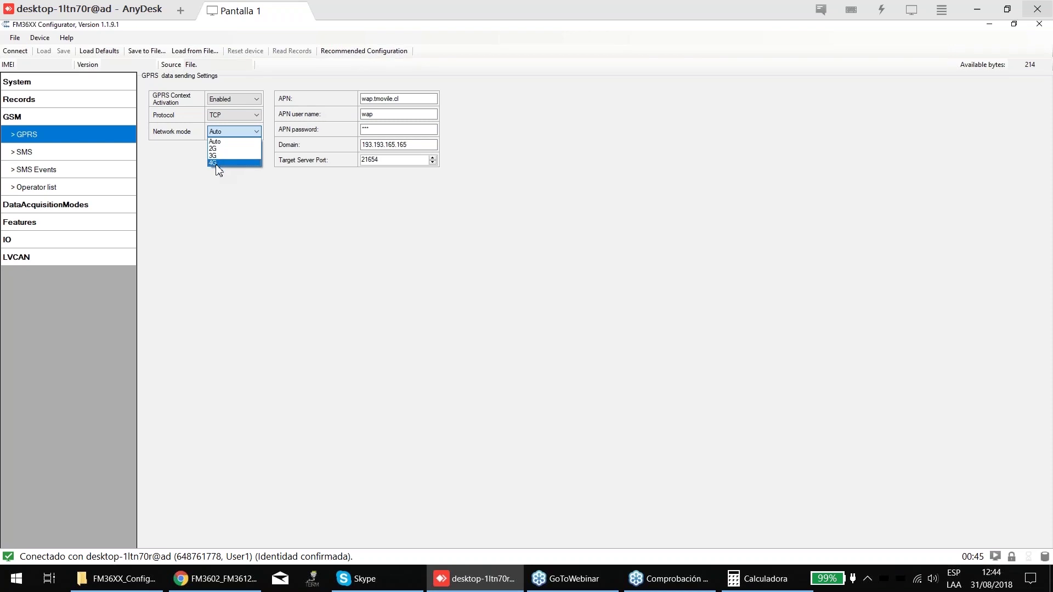
click(225, 144)
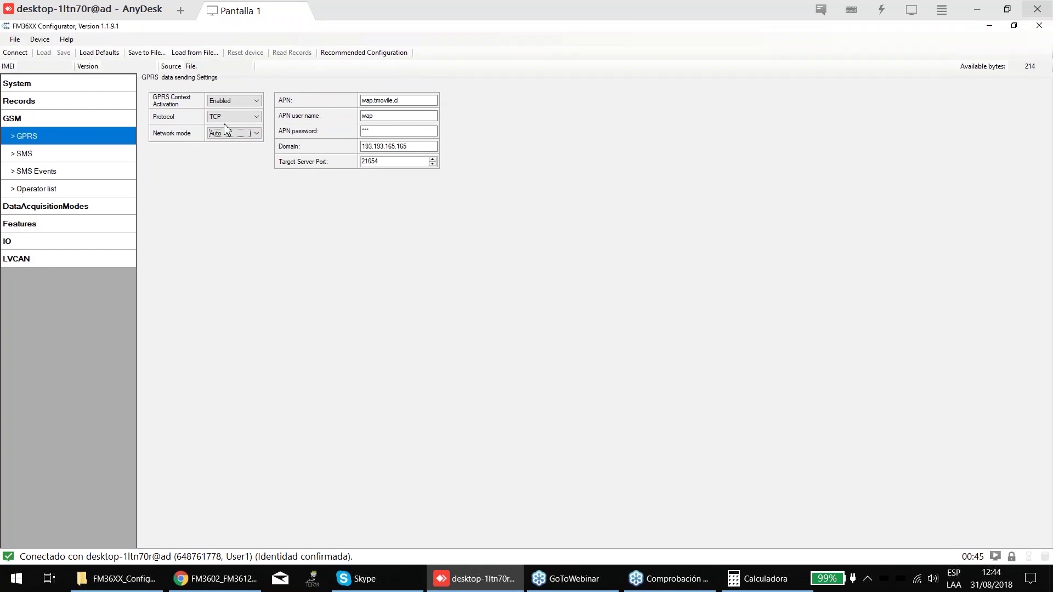
click(218, 131)
click(226, 143)
click(63, 153)
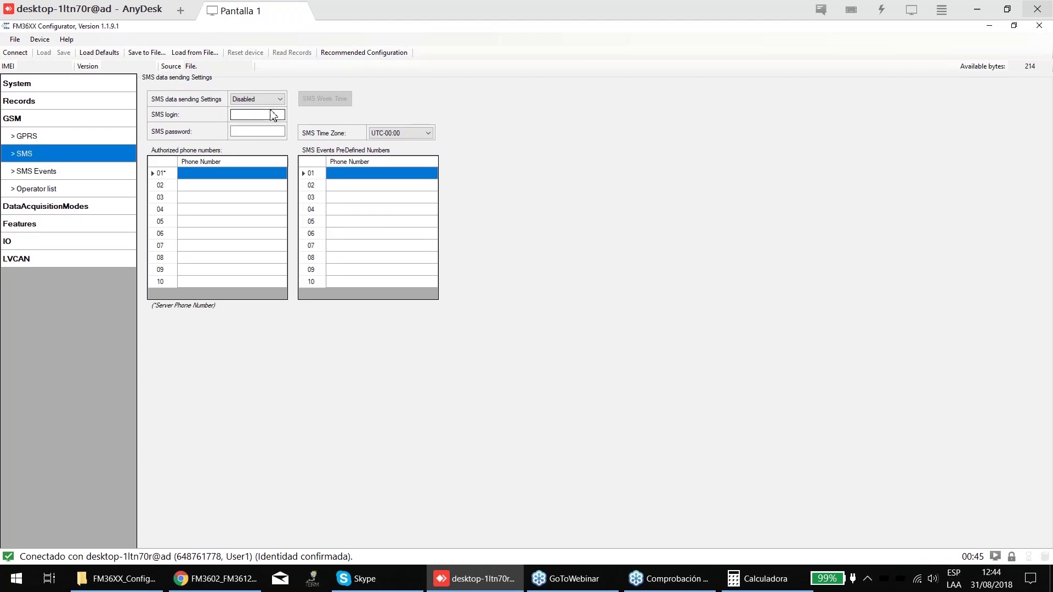
- Switch SMS data sending from Disabled to Enabled
click(275, 103)
click(276, 103)
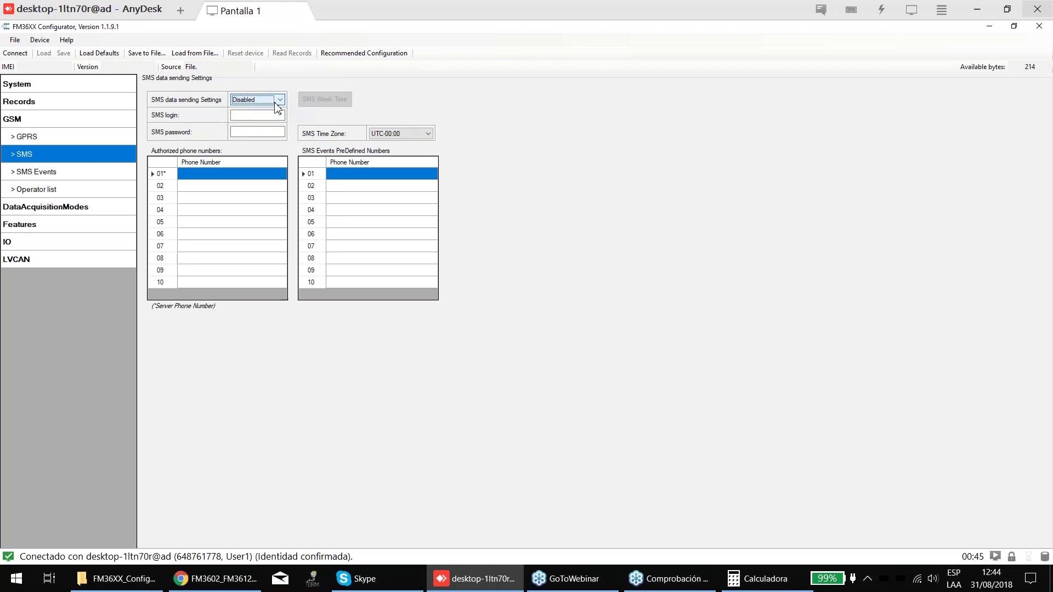
click(276, 103)
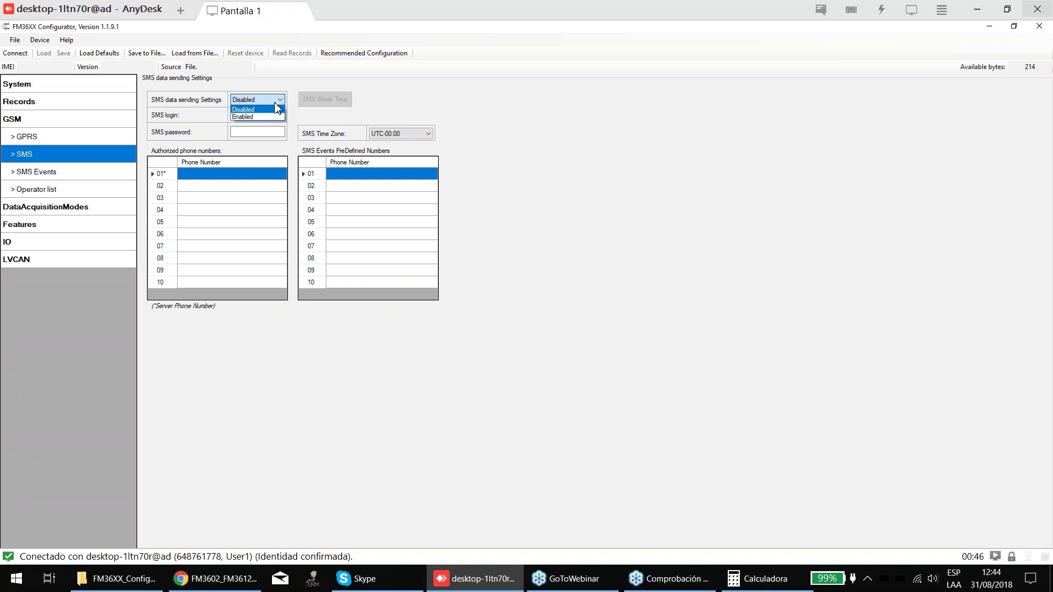
click(270, 100)
click(271, 100)
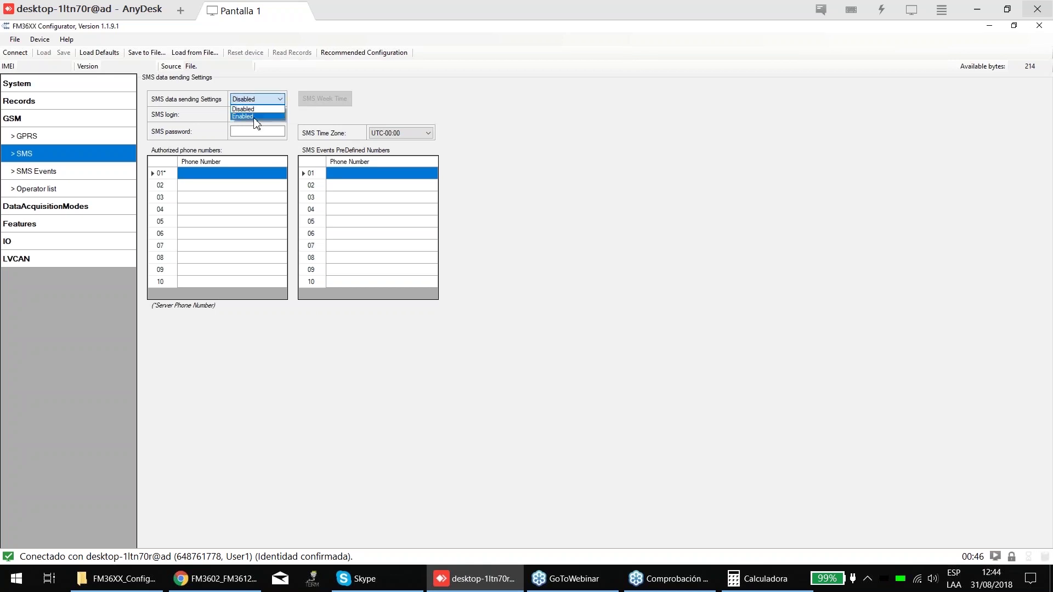
click(252, 117)
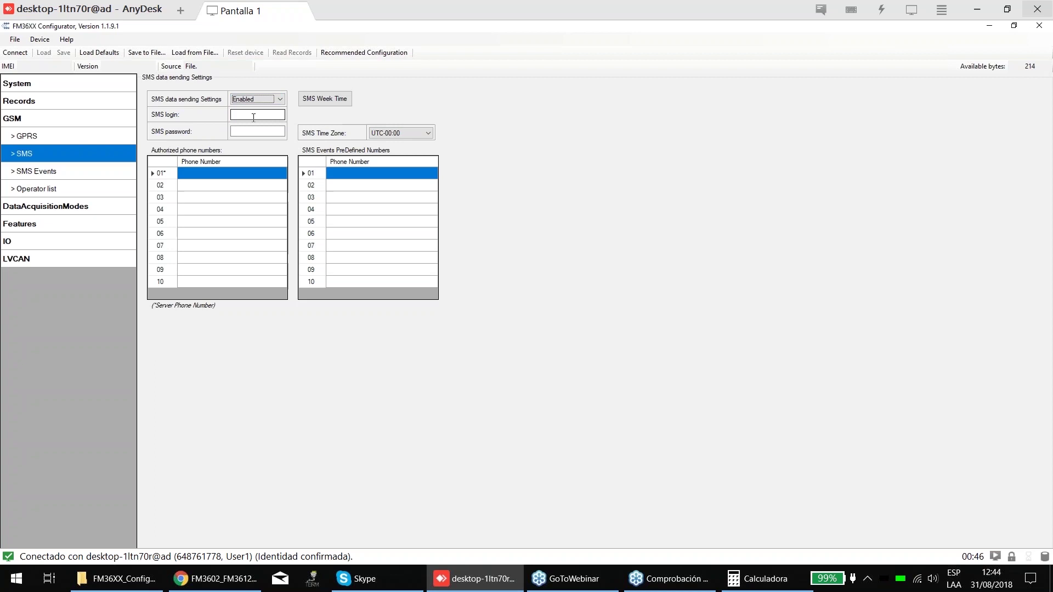
click(325, 107)
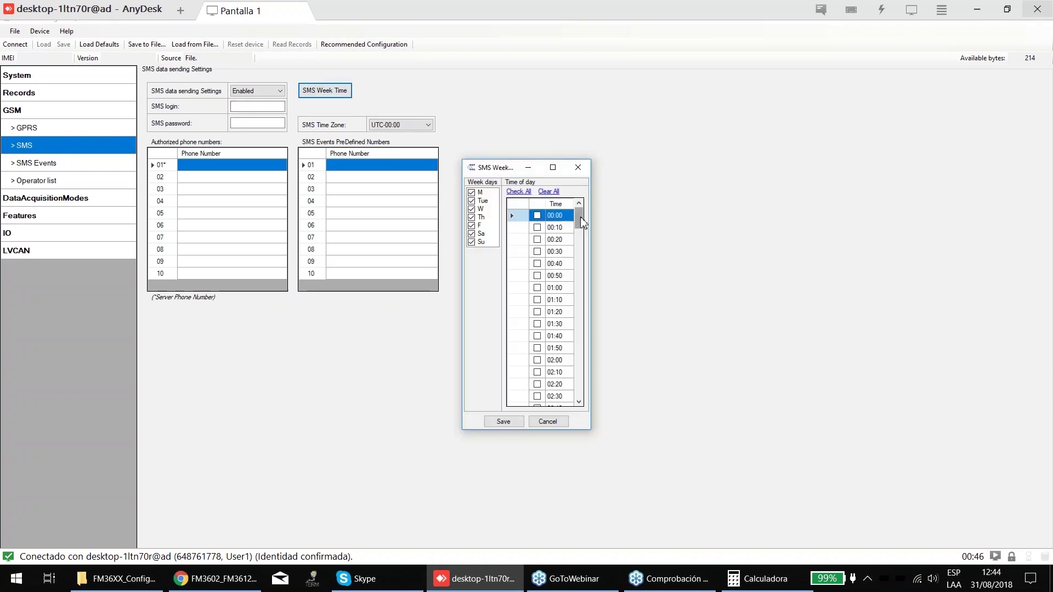
- Scroll through the SMS Week Time list and close it without changes
mouse_move(581, 217)
mouse_down()
mouse_move(580, 354)
mouse_move(582, 222)
mouse_up()
scroll(556, 273, down, 8)
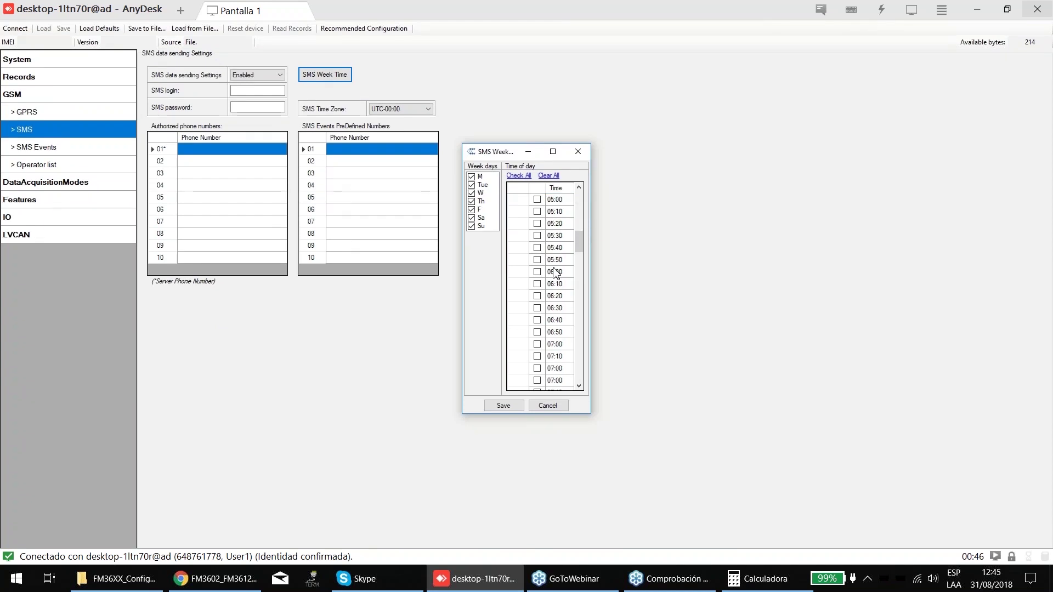
scroll(555, 272, down, 1)
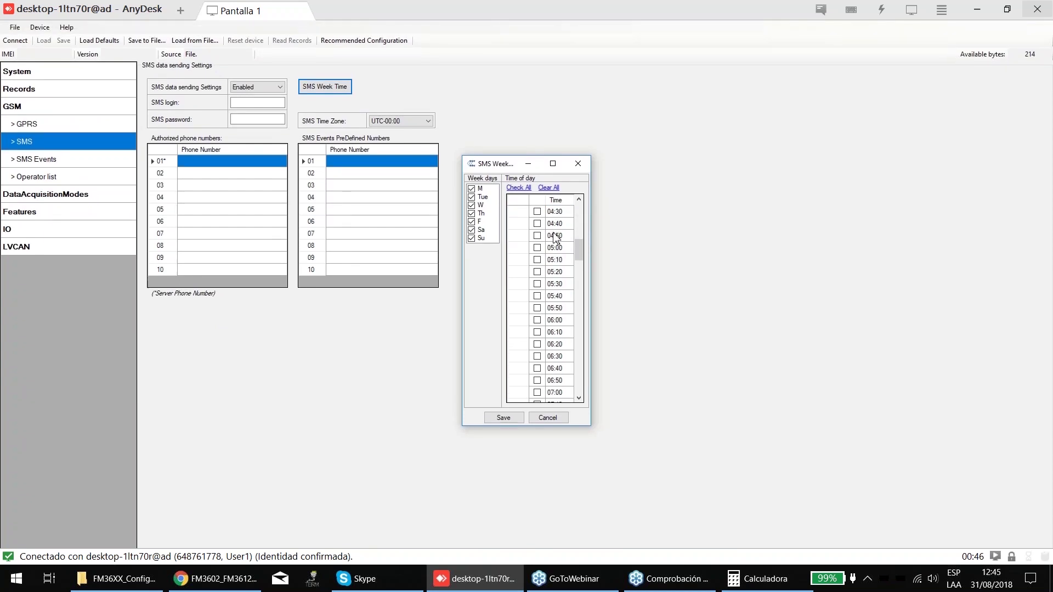
click(578, 175)
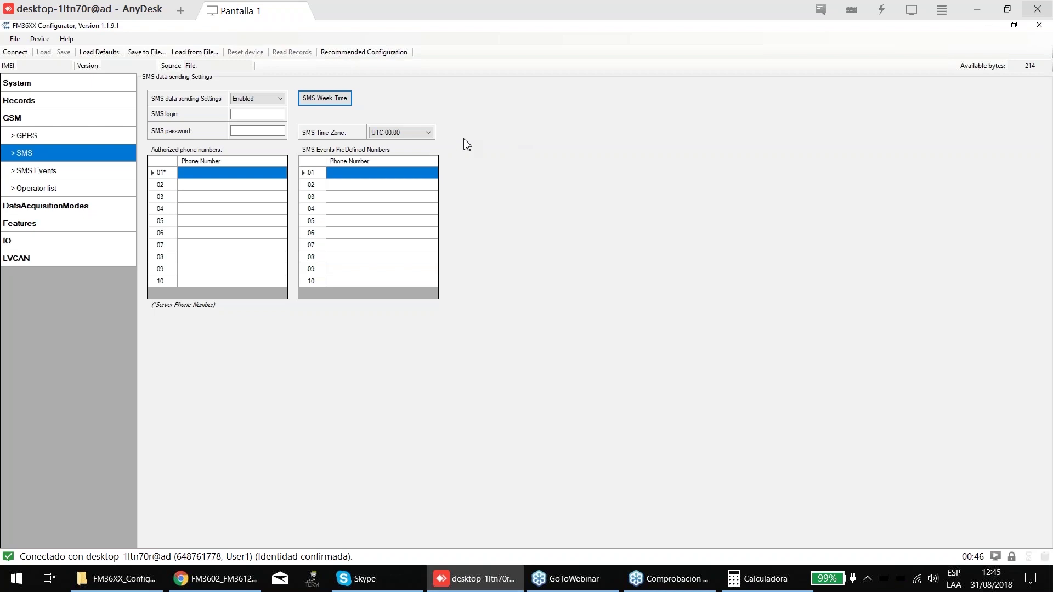
- Set the SMS Time Zone to UTC-03:00 instead of UTC-00:00
click(401, 133)
scroll(402, 165, up, 1)
click(406, 153)
click(338, 100)
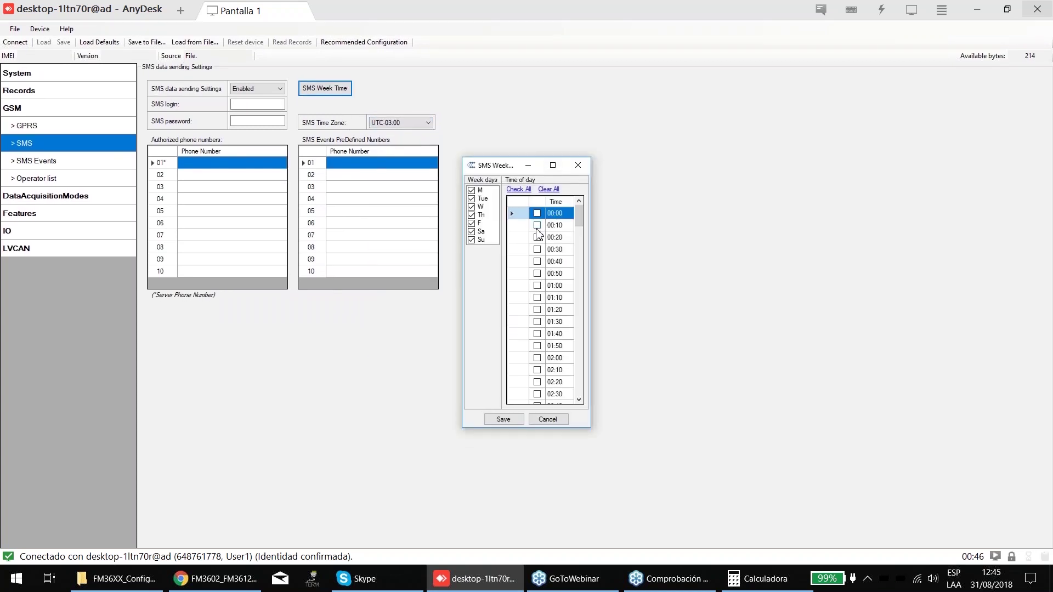
key(Escape)
click(375, 137)
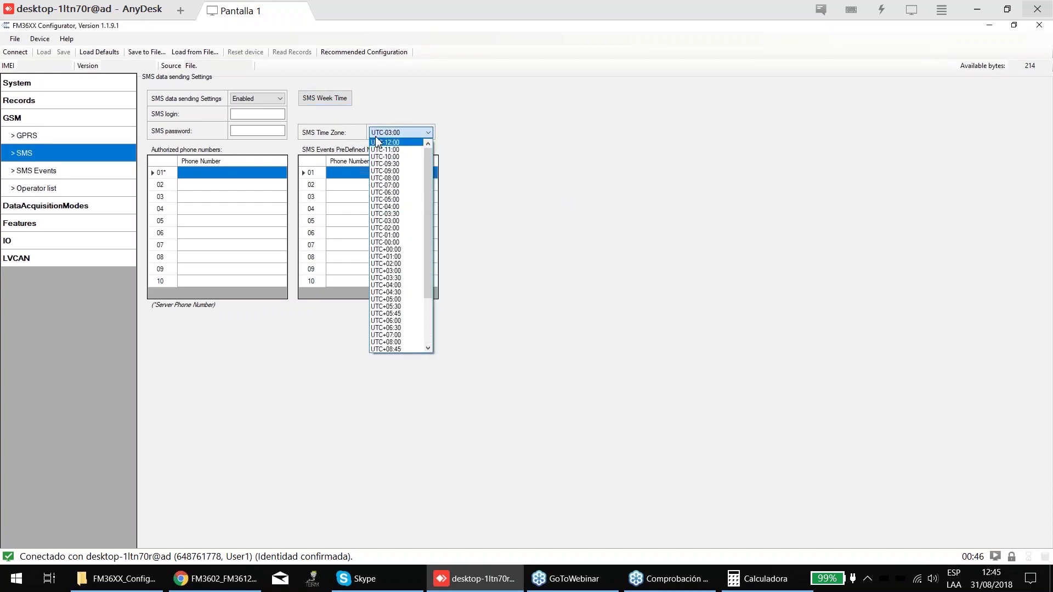
- Change the SMS Time Zone to UTC-02:00 and select the SMS login field
scroll(409, 165, down, 4)
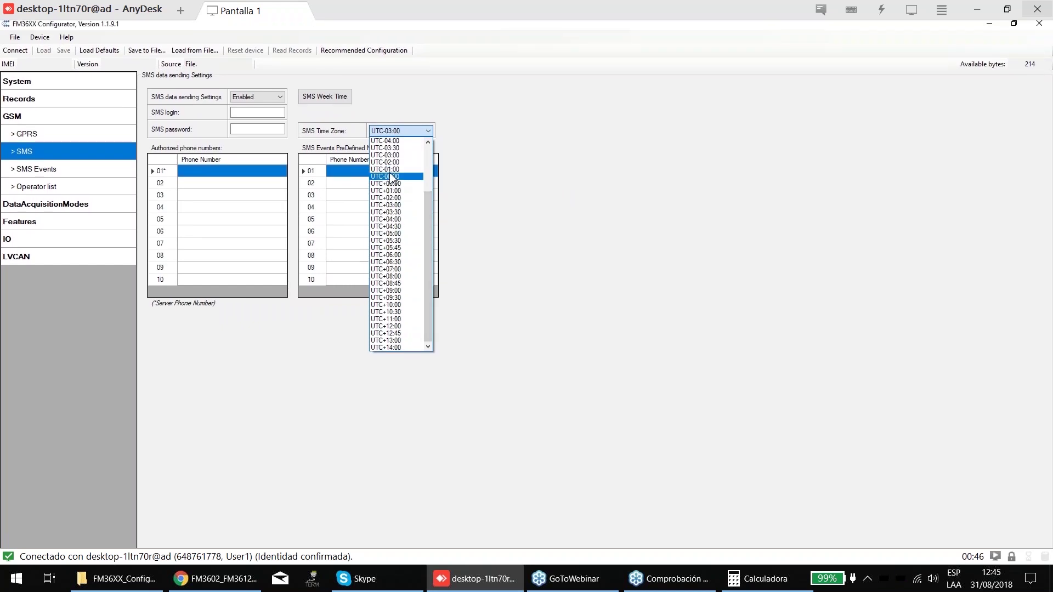
click(398, 164)
click(235, 115)
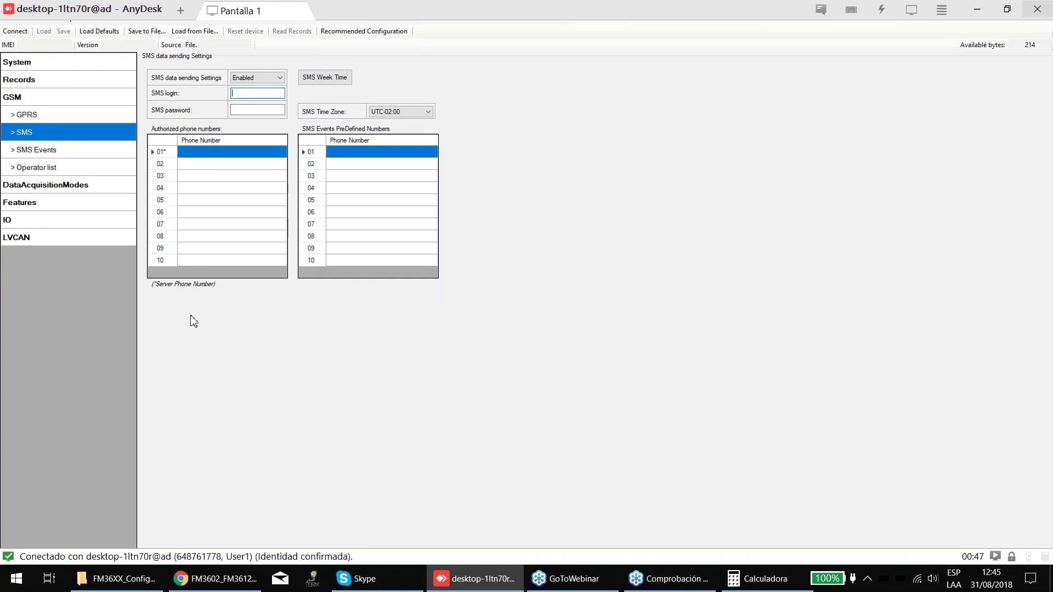
- Switch to the FM3602/FM3612 manual in Chrome and search it for 'setpara'
key(alt+Tab)
key(ctrl+f)
text(s)
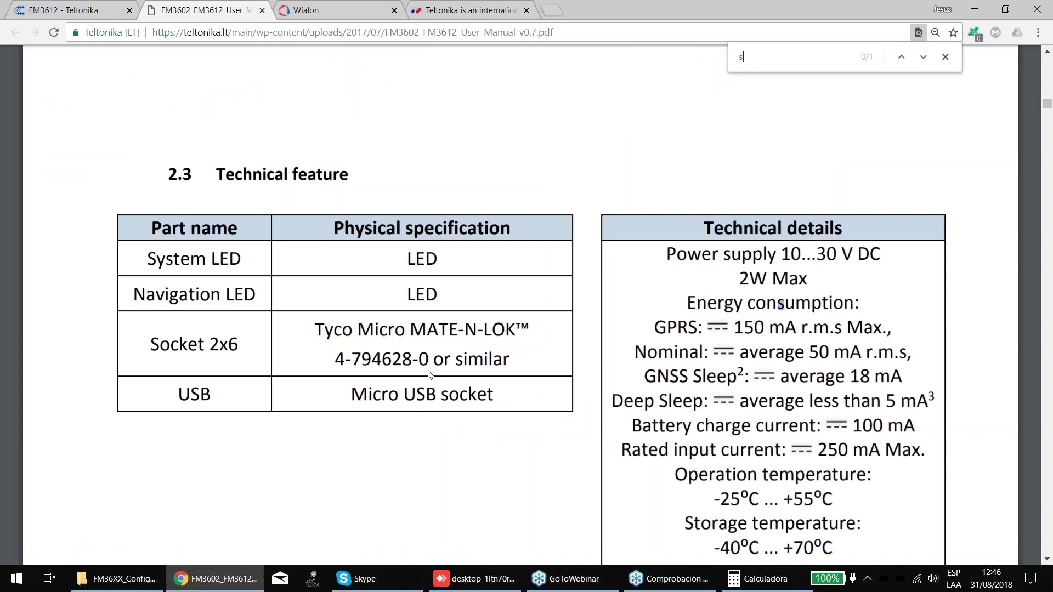
text(etpara)
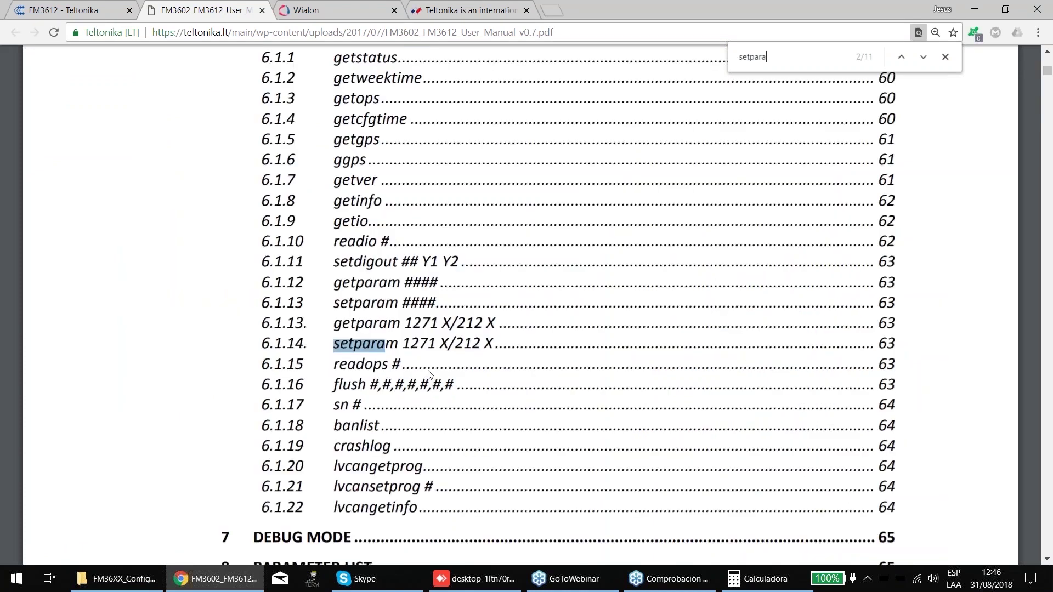
- Step to the next manual match and check the configurator's System settings page
key(Return)
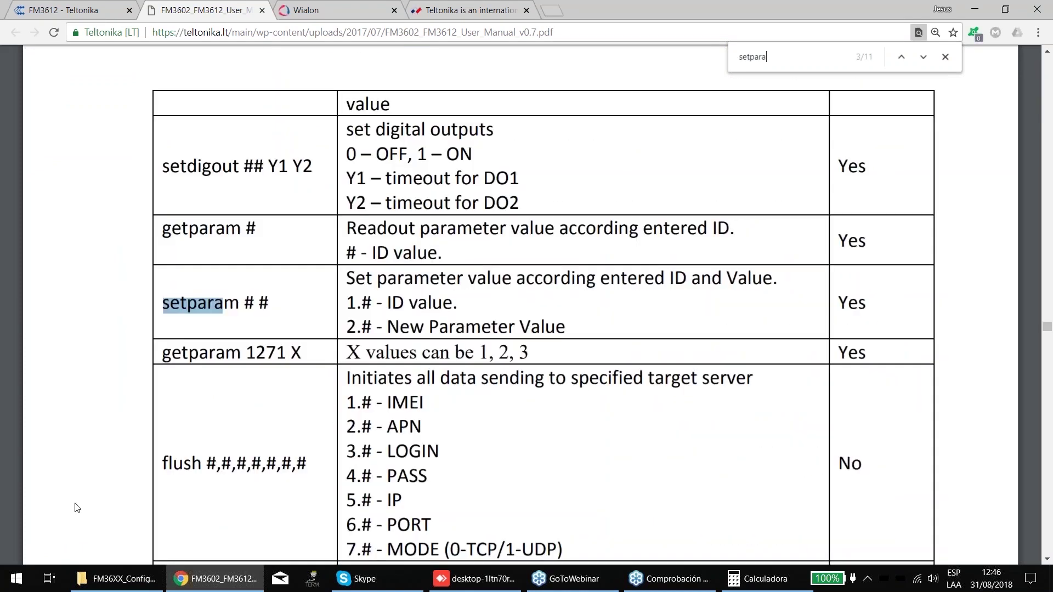
click(77, 508)
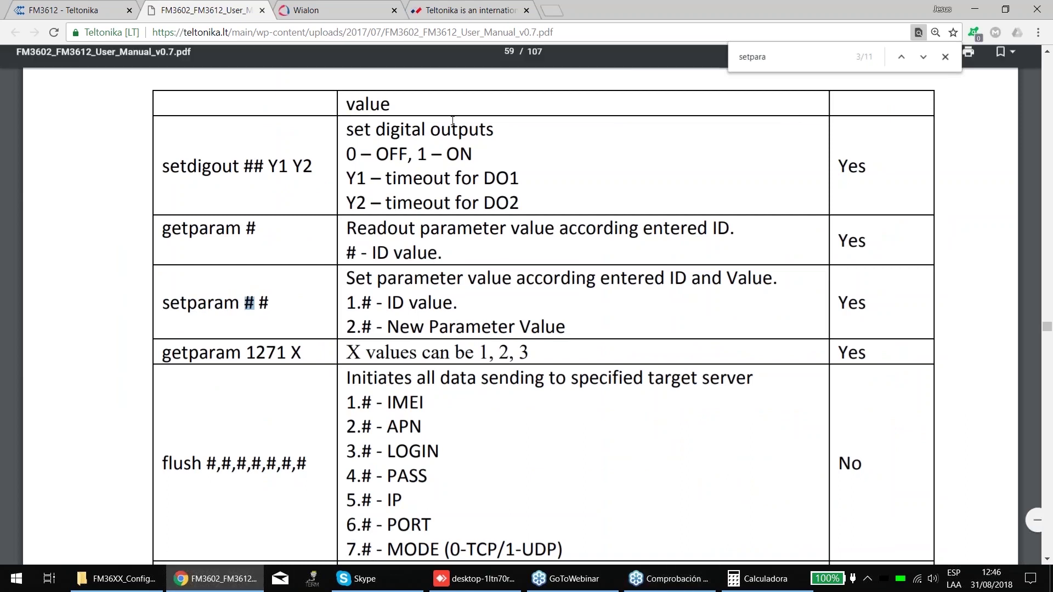
key(alt+Tab)
click(35, 87)
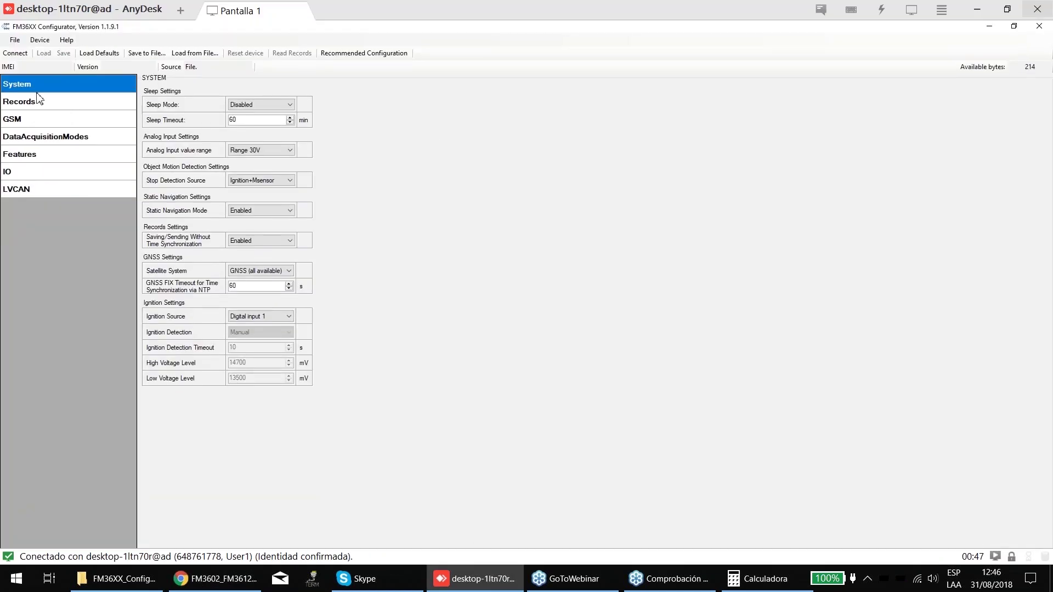
key(alt+Tab)
- Search the manual for 'setparam' and step through matches to section 6.1.13
key(ctrl+f)
text(7)
key(BackSpace)
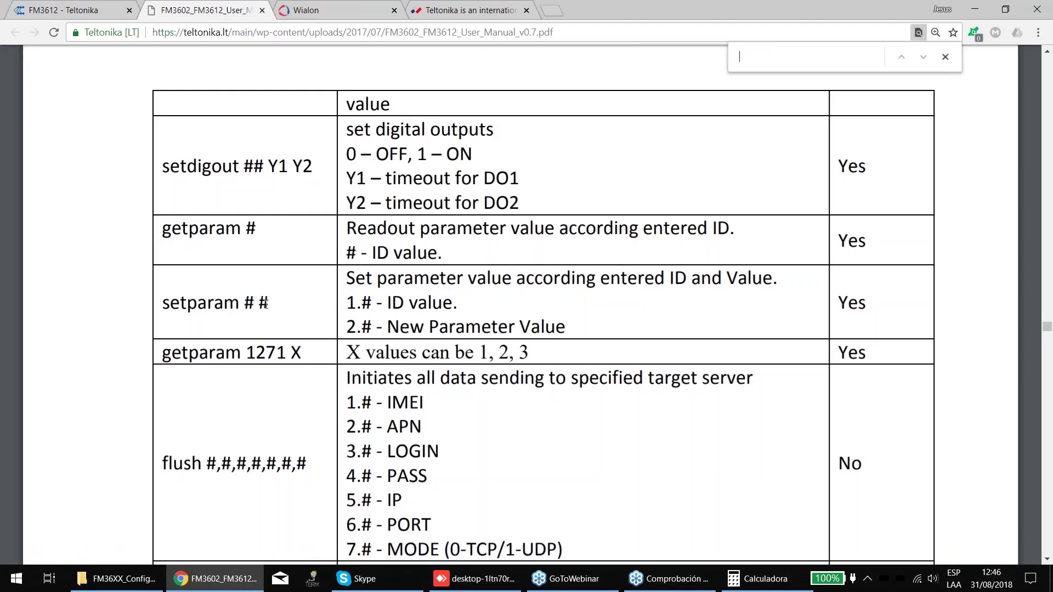
text(o)
key(BackSpace)
text(s)
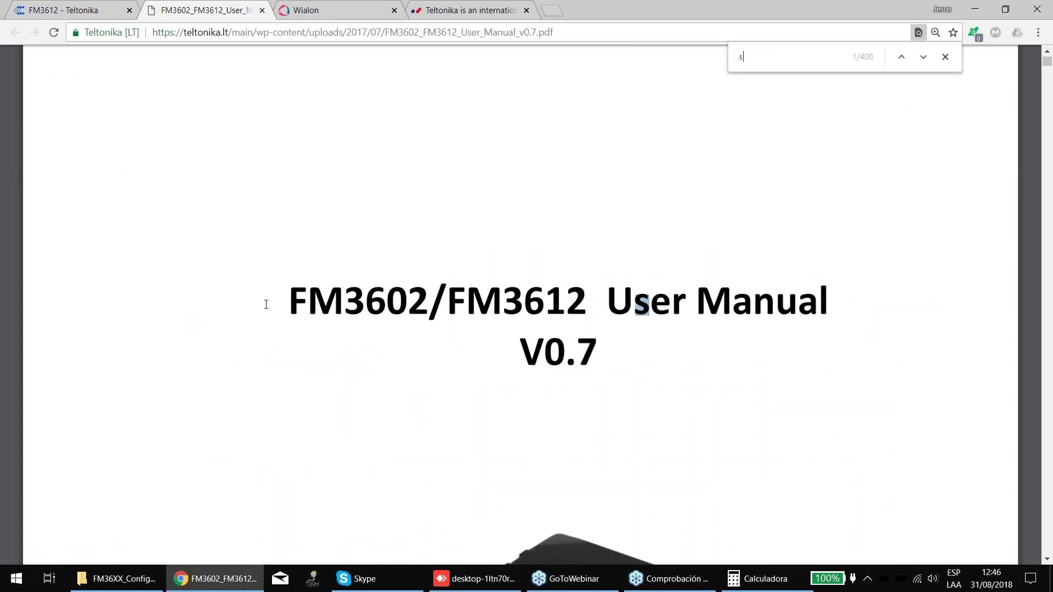
text(etparam)
key(Return)
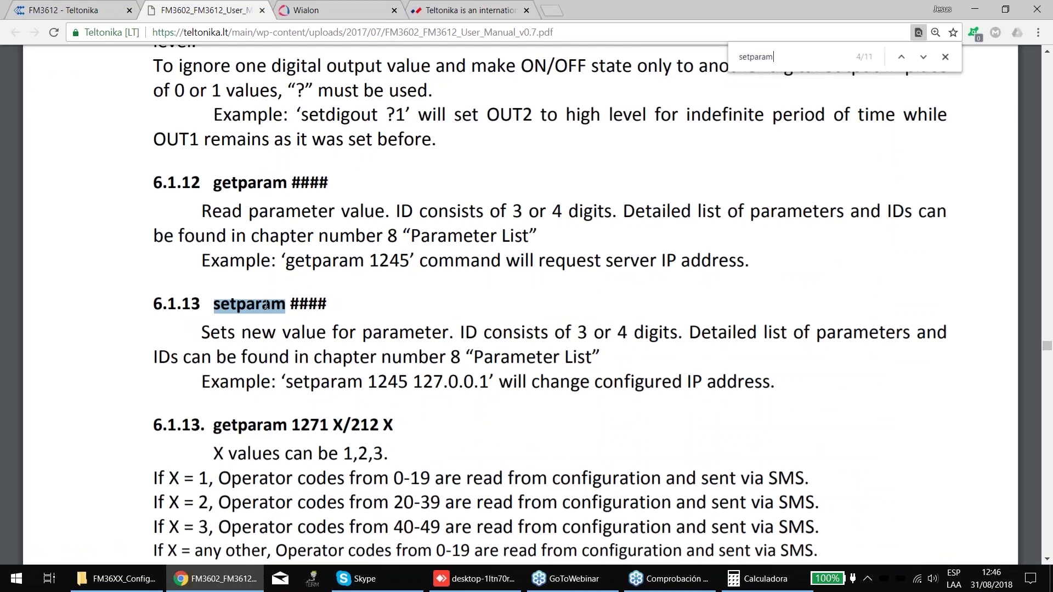
key(Return)
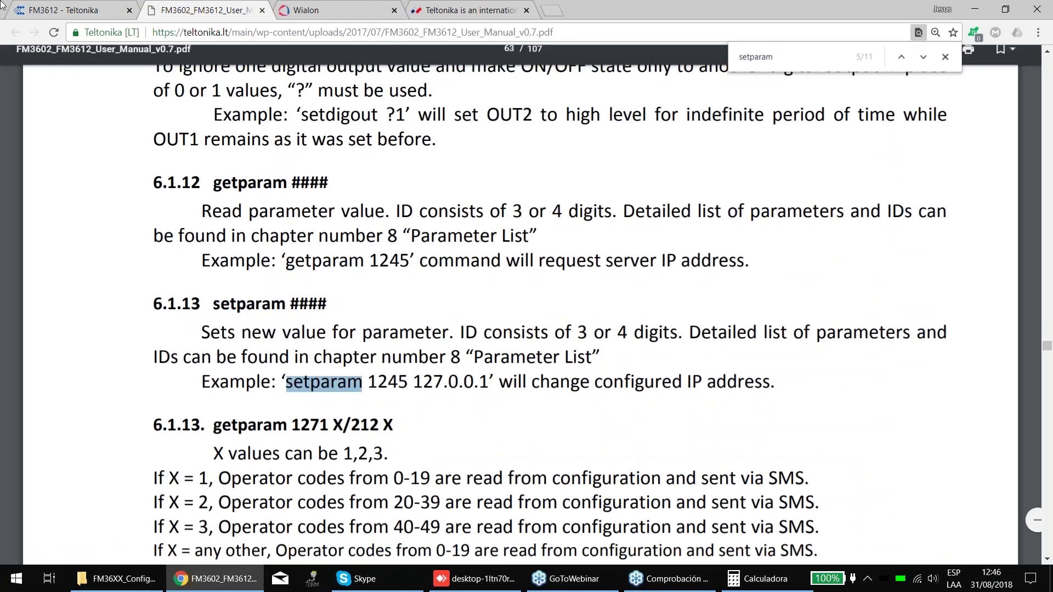
- Select the example command 'setparam 1245 127.0.0.1' and its parameter ID 1245
drag(287, 382, 488, 385)
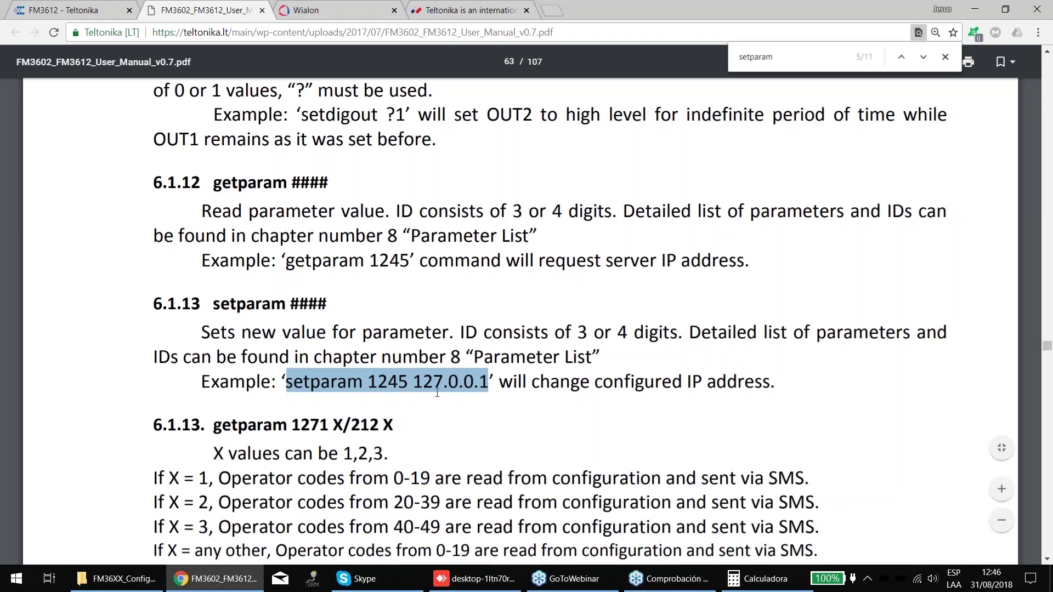
scroll(437, 393, down, 1)
scroll(437, 393, down, 3)
scroll(418, 284, up, 1)
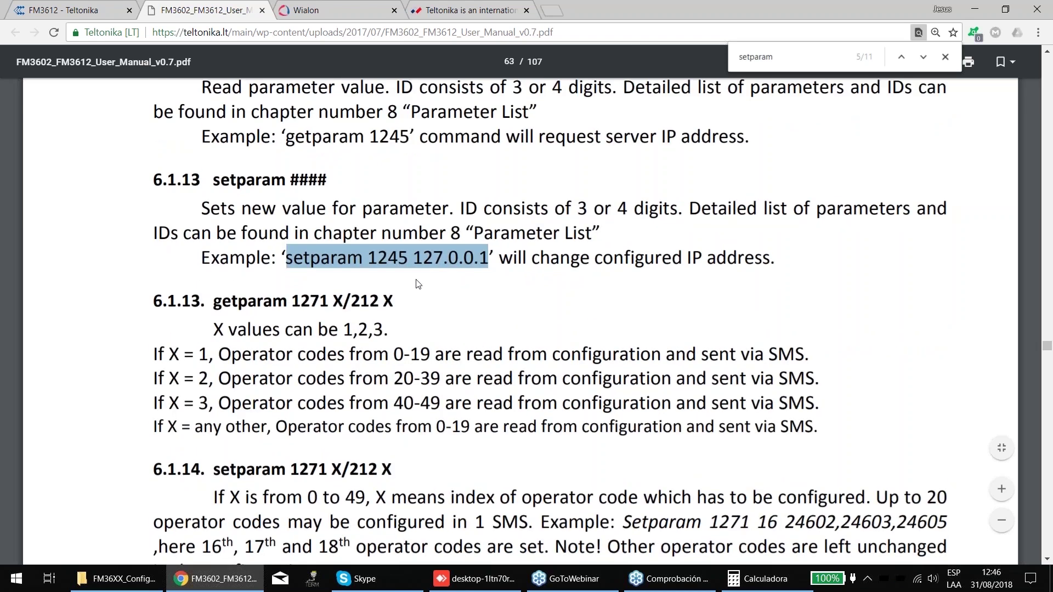
scroll(417, 284, up, 1)
drag(285, 313, 408, 314)
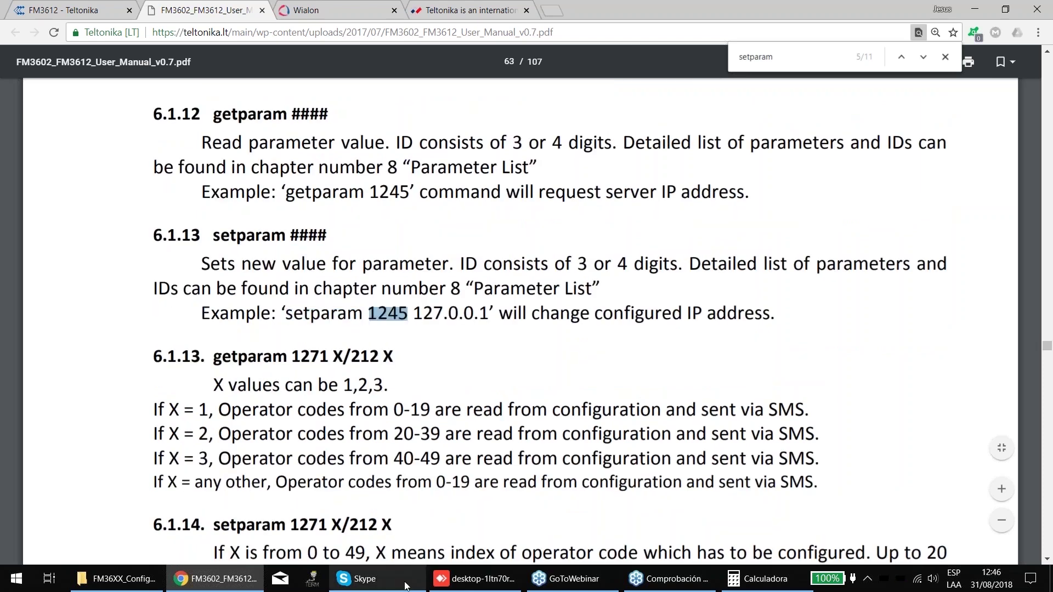
click(481, 584)
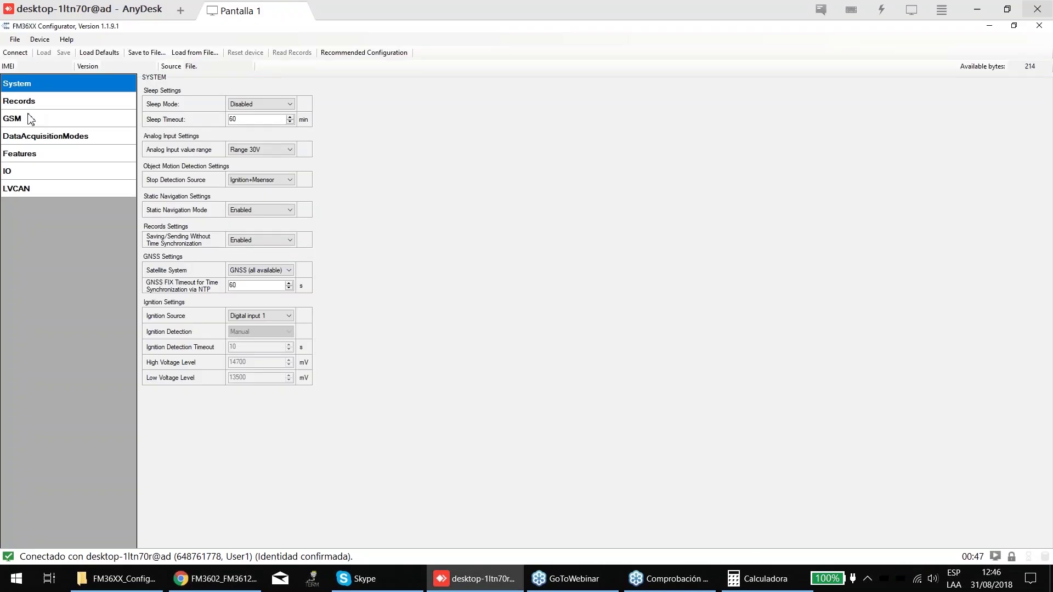
- Open the GPRS settings and select the example IP address 127.0.0.1 in the manual
click(30, 119)
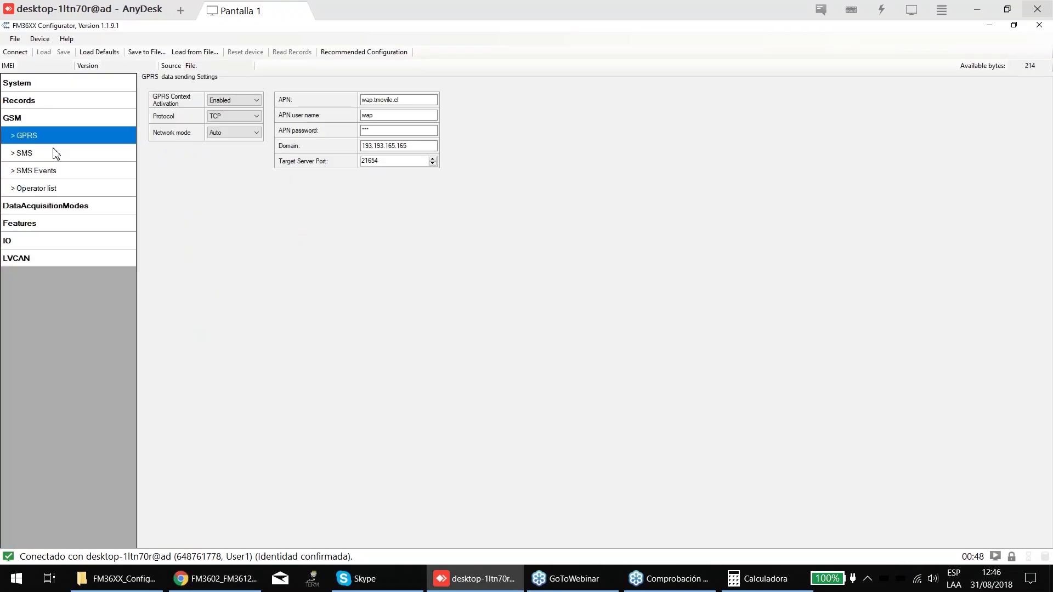
click(49, 207)
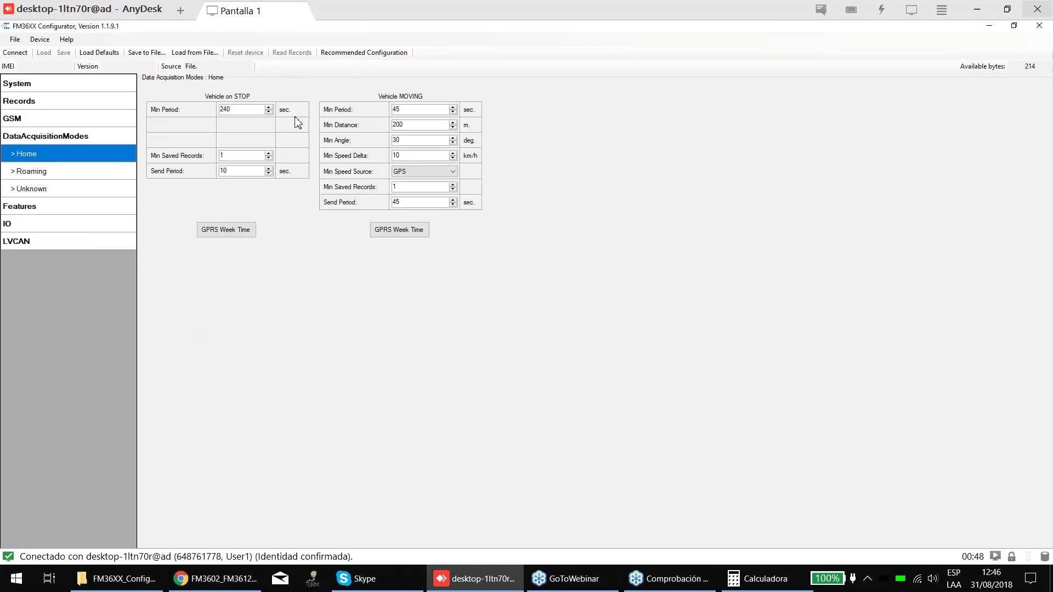
click(27, 116)
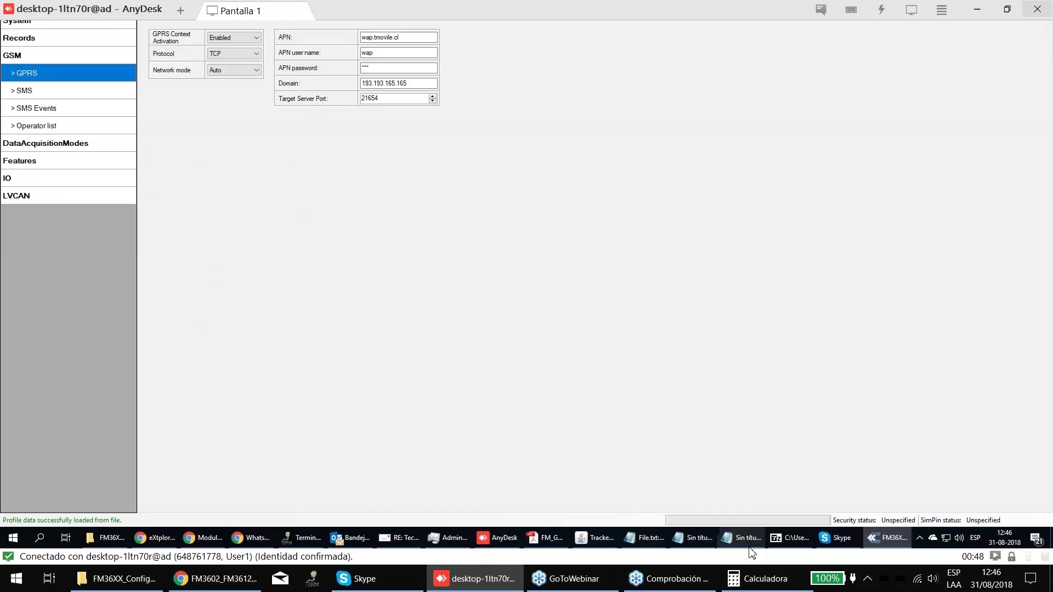
key(alt+Tab)
click(392, 313)
click(405, 313)
drag(414, 313, 488, 313)
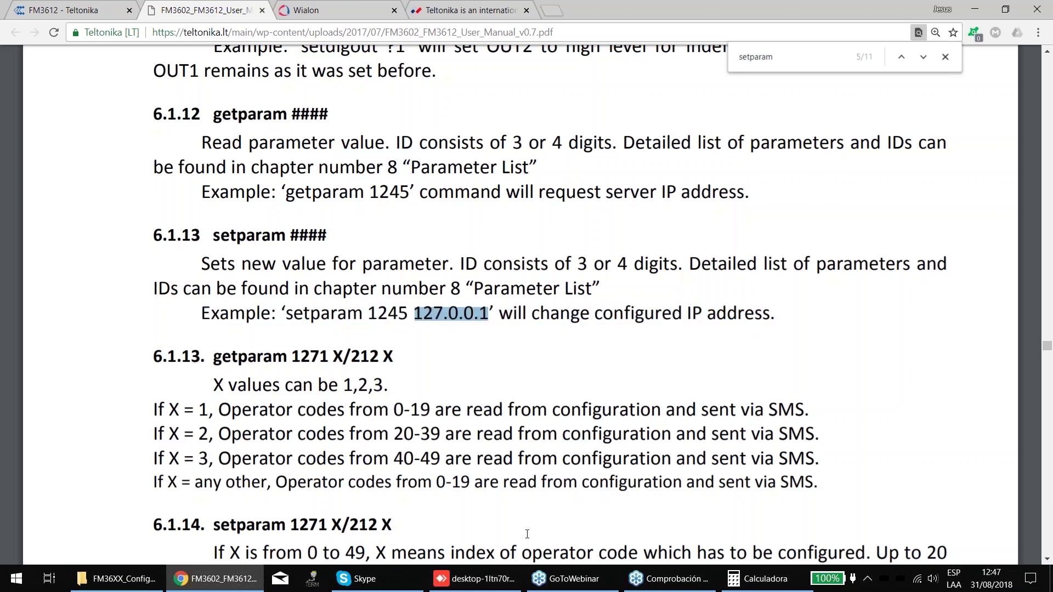
- Replace the GPRS Domain 193.193.165.165 with 127.0.0.1
click(454, 582)
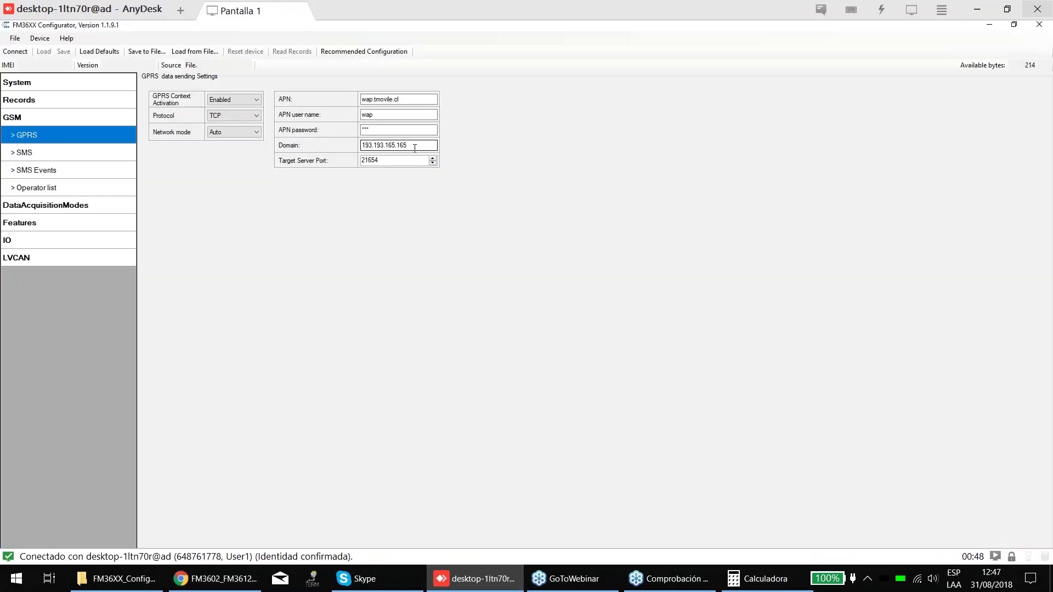
double_click(415, 148)
text(1)
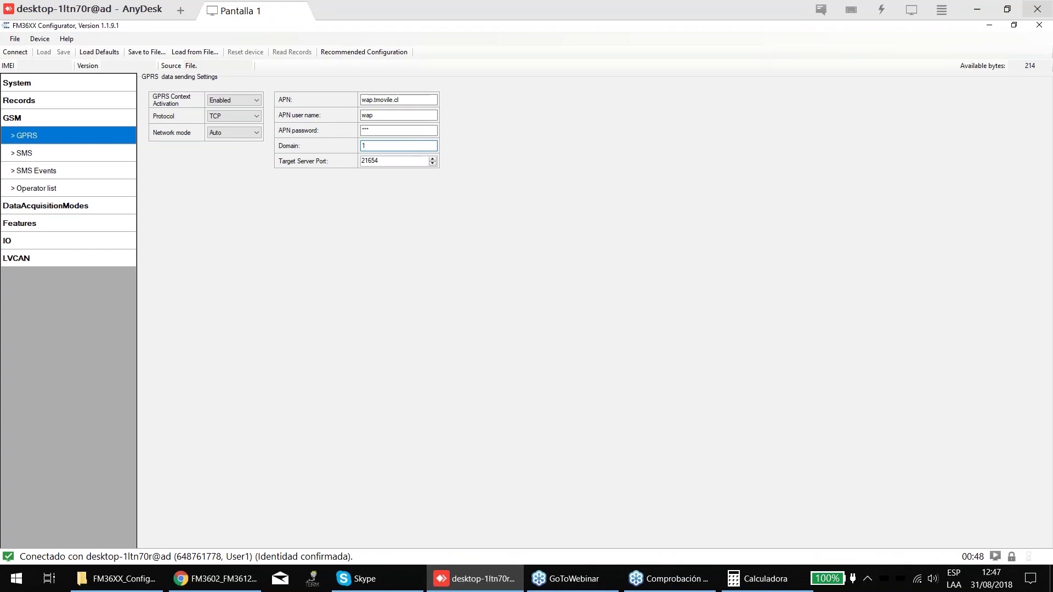
text(27.0.0.12)
key(BackSpace)
- Select the 'setparam 1245' example command, then show the configurator's Features settings
key(alt+Tab)
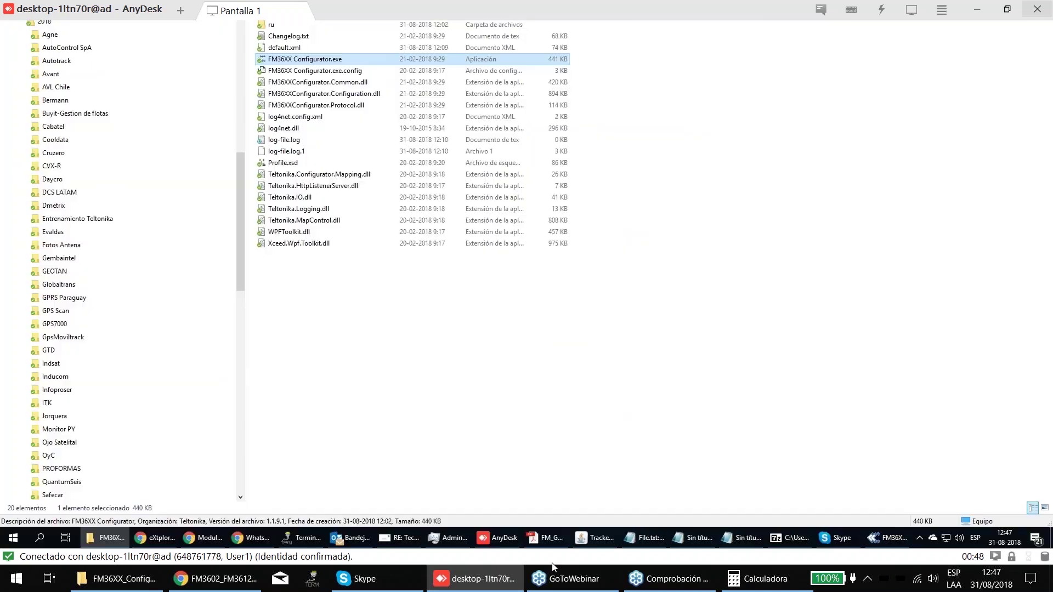
click(216, 578)
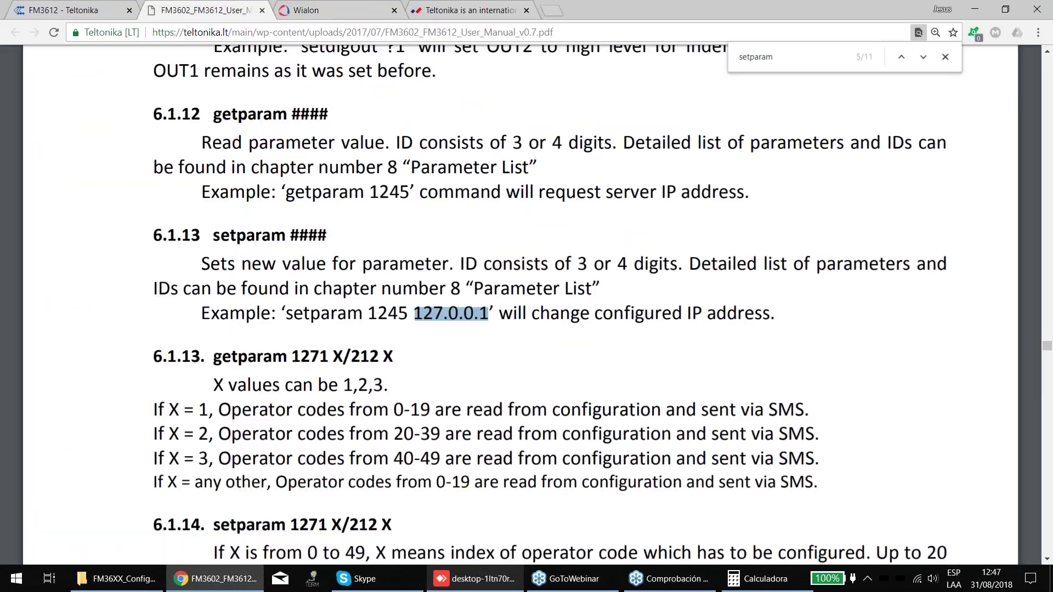
triple_click(296, 313)
drag(286, 312, 487, 312)
click(484, 583)
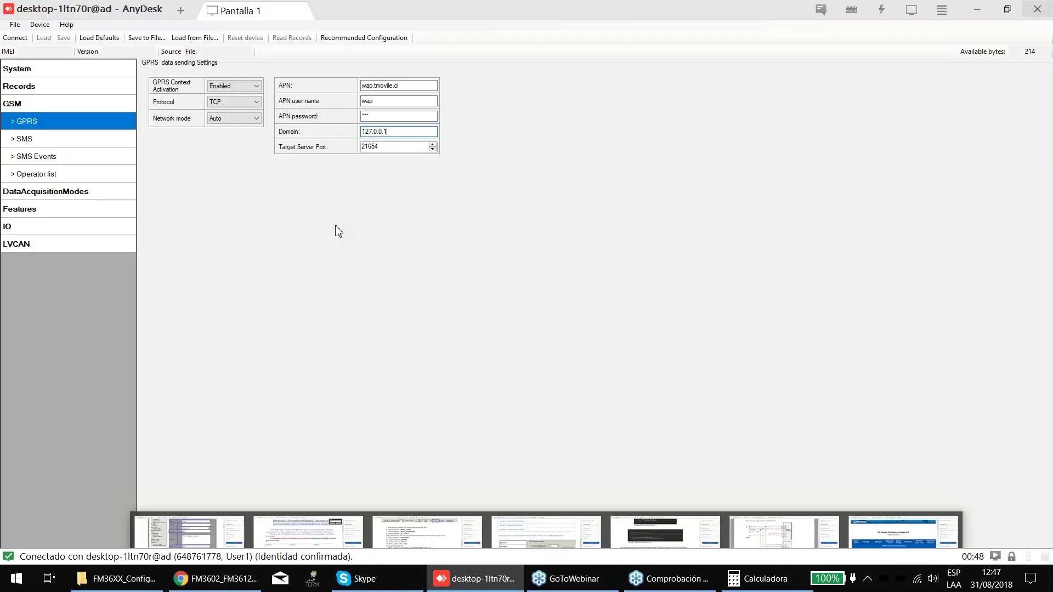
click(35, 202)
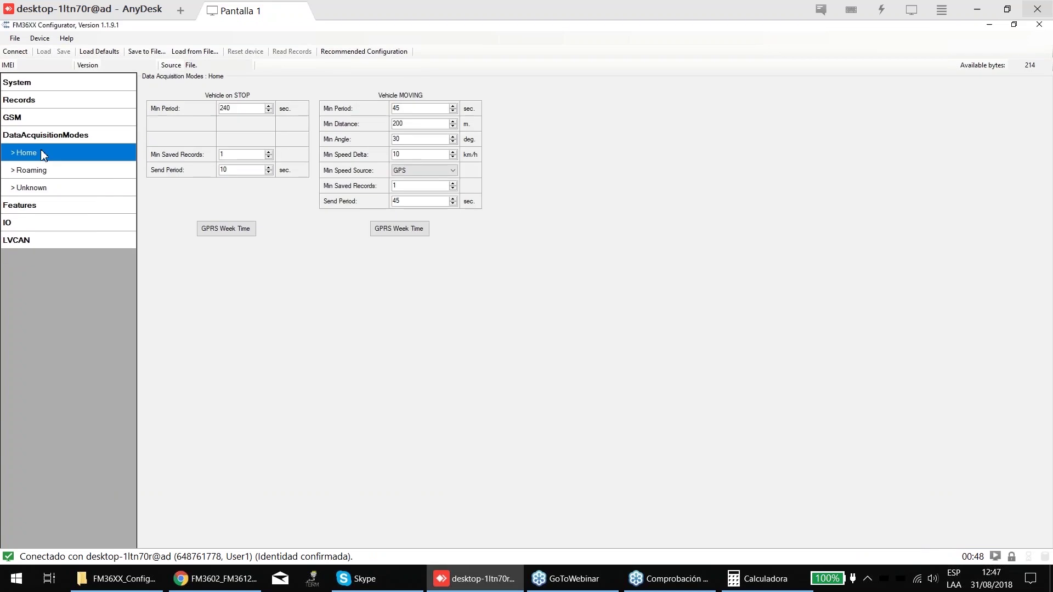
click(39, 203)
- Open GSM > SMS settings and launch a blank Notepad window placed to the right
click(11, 115)
click(33, 153)
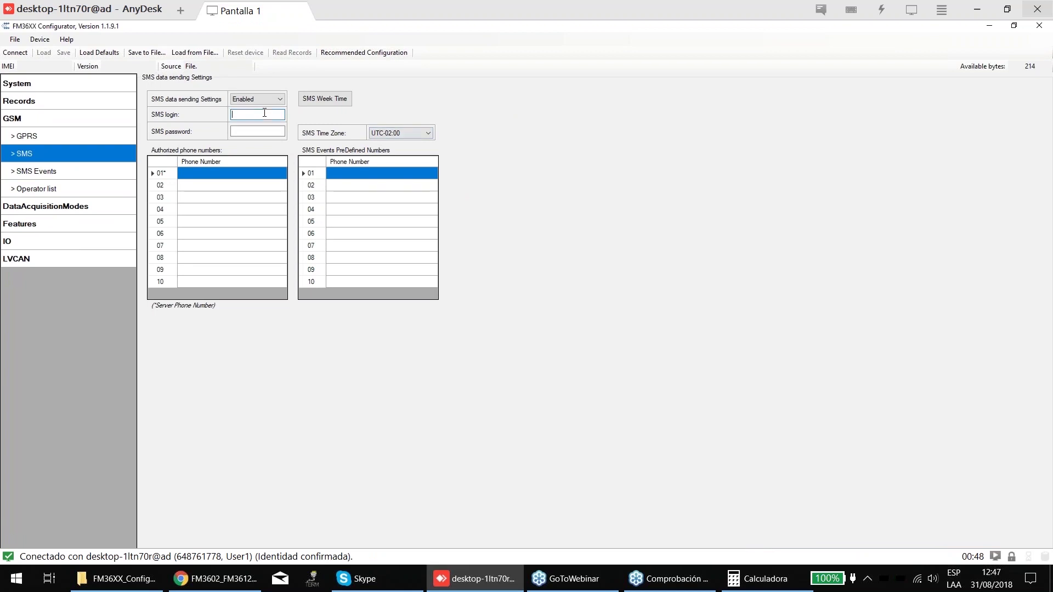
click(16, 578)
click(70, 253)
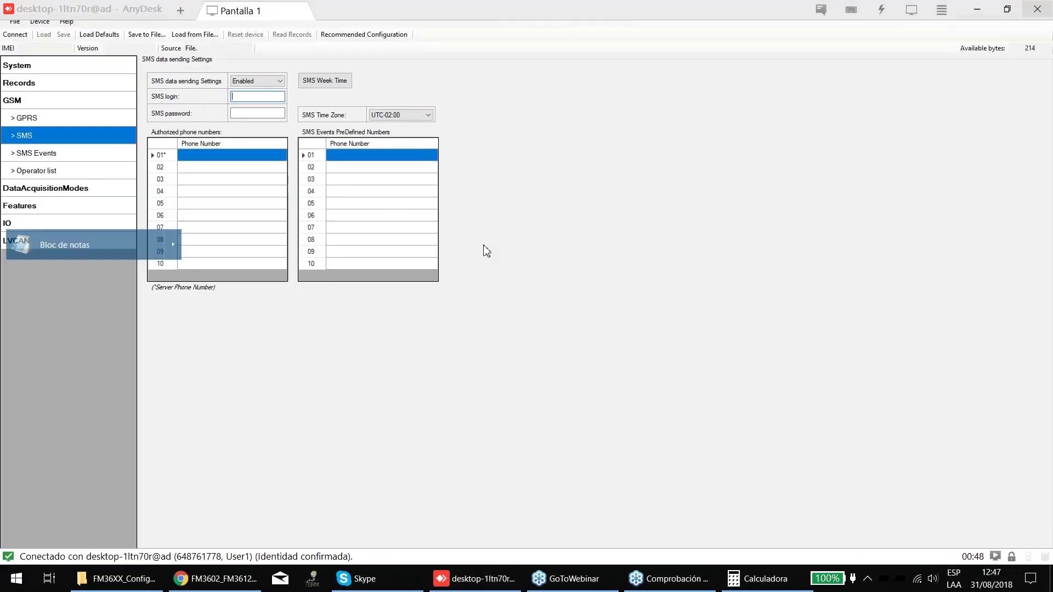
drag(389, 125, 580, 108)
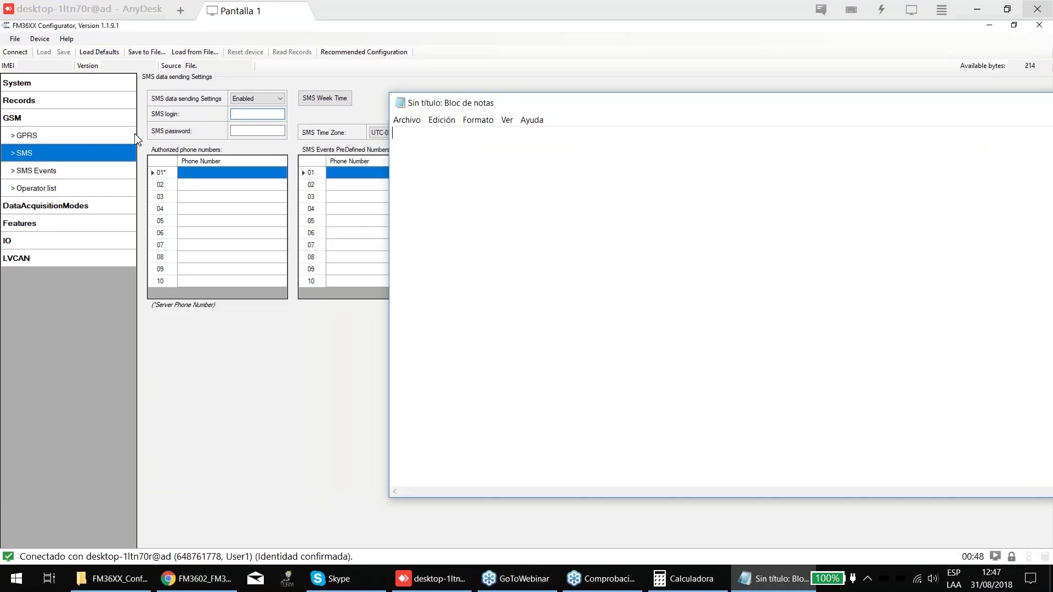
- Enter the SMS login and password in the configurator's SMS settings
click(222, 122)
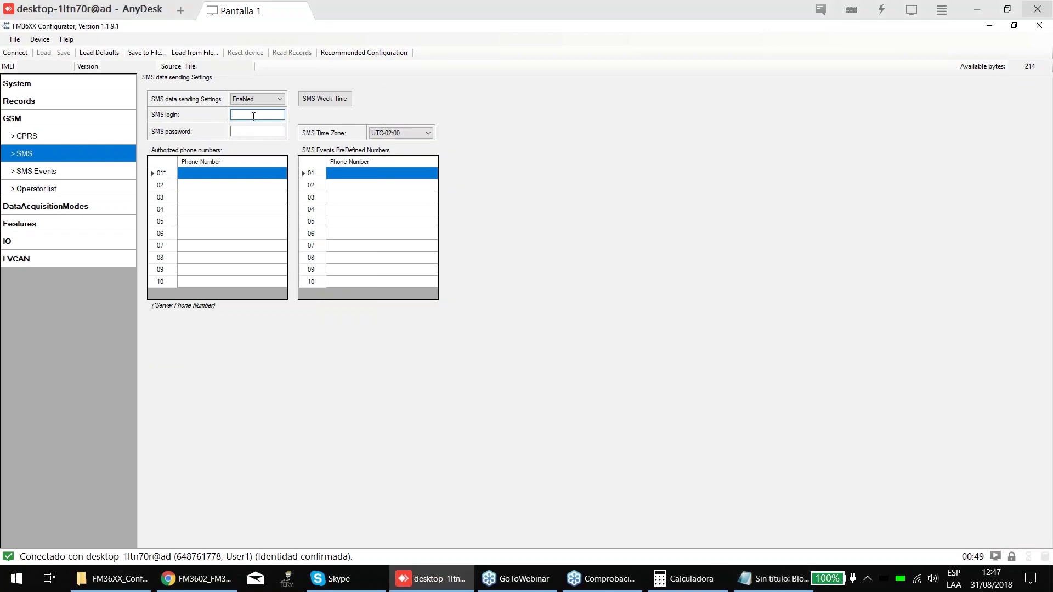
text(mx)
key(Tab)
text(**)
key(alt+Tab)
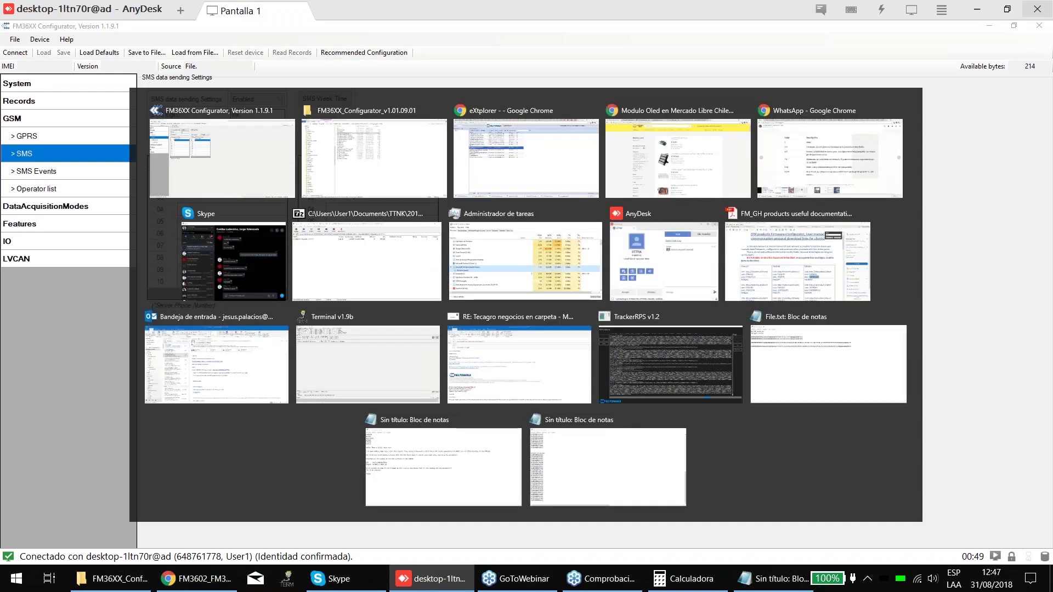
key(alt+Tab)
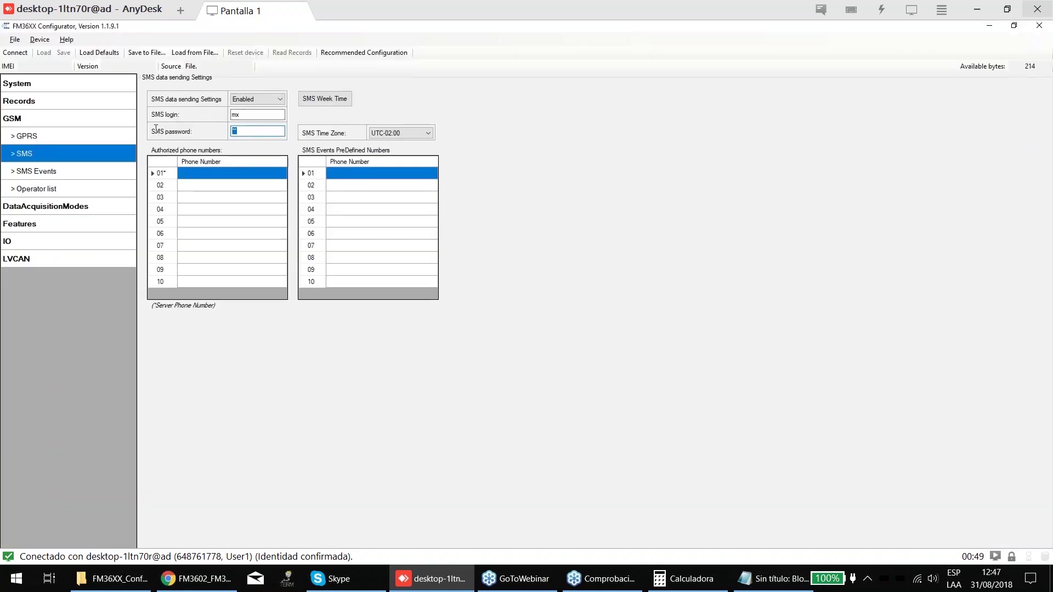
text(1)
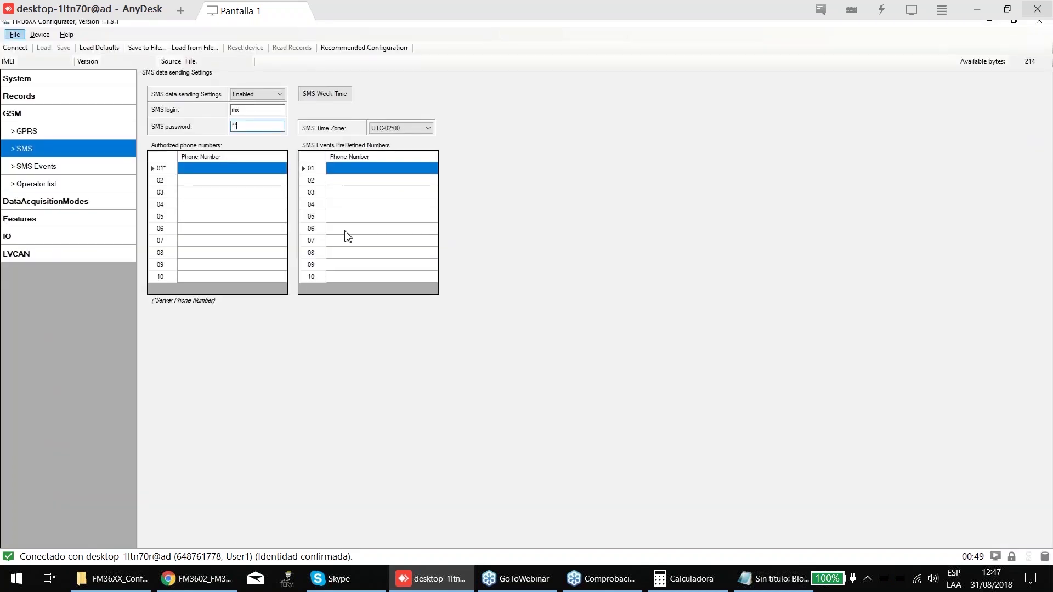
click(773, 578)
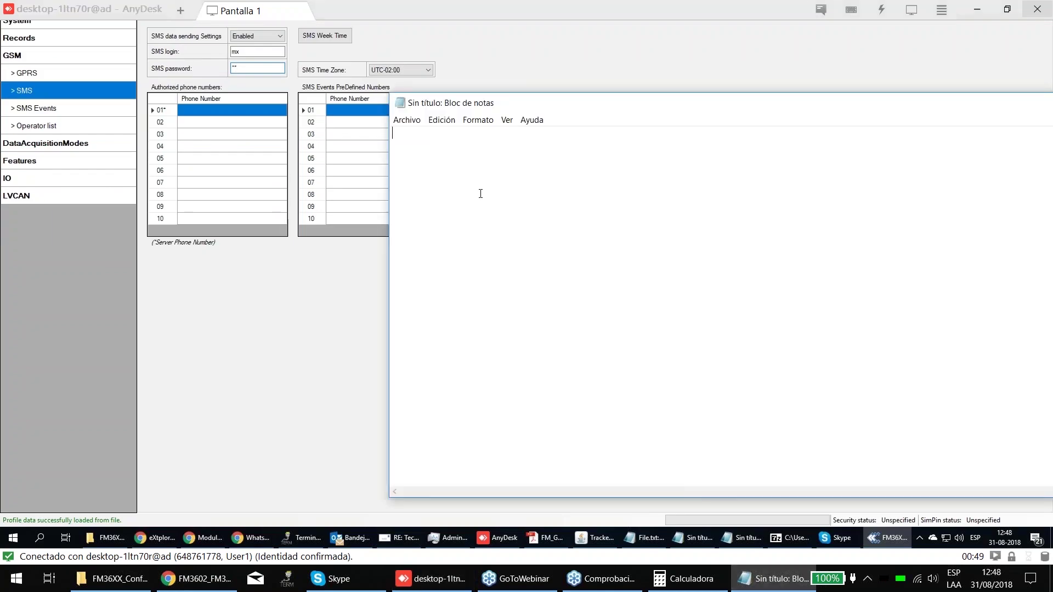
- Draft the SMS command with login, password and 'setparam 1245 127.0.0.1', then clear the configurator's SMS credentials
text(mx 12 setparam 1245 12)
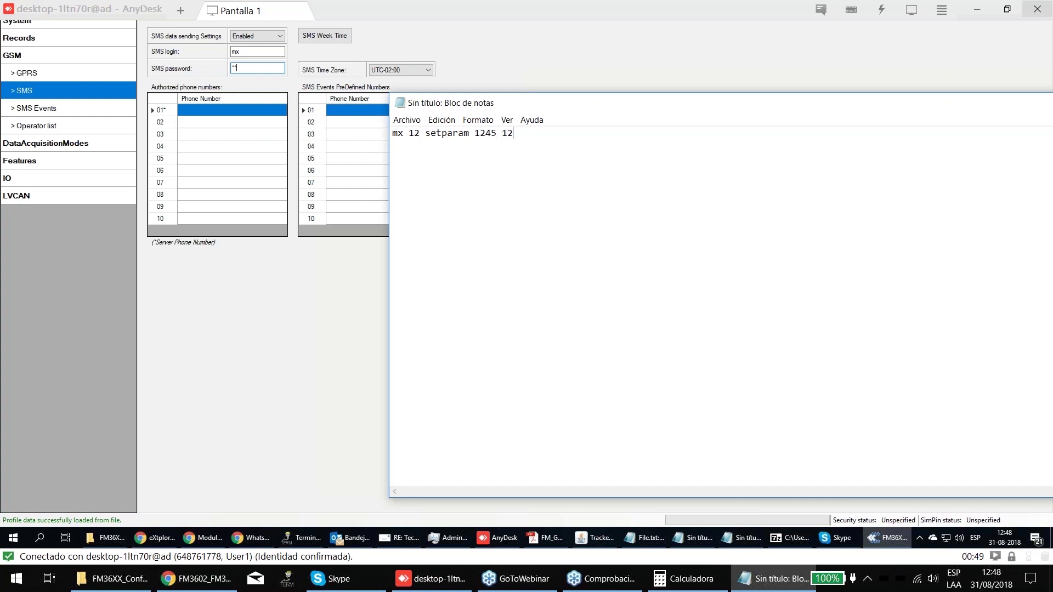
text(7.0.0.1)
click(279, 116)
key(BackSpace)
key(BackSpace)
click(258, 130)
key(BackSpace)
key(BackSpace)
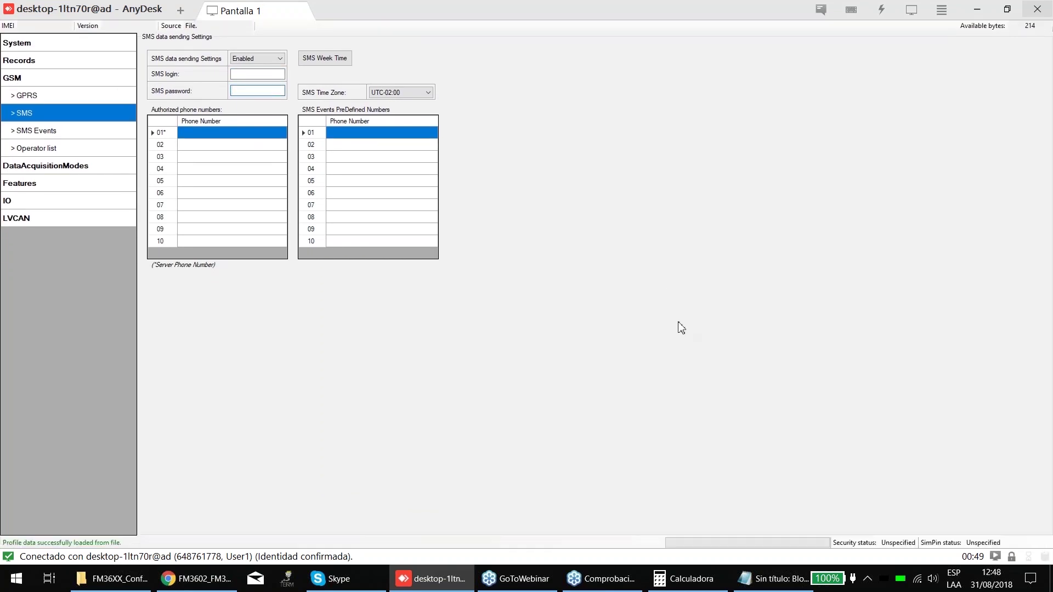
- Add a bare 'setparam 1245 127.0.0.1' line below the command in Notepad
click(692, 537)
drag(426, 134, 356, 151)
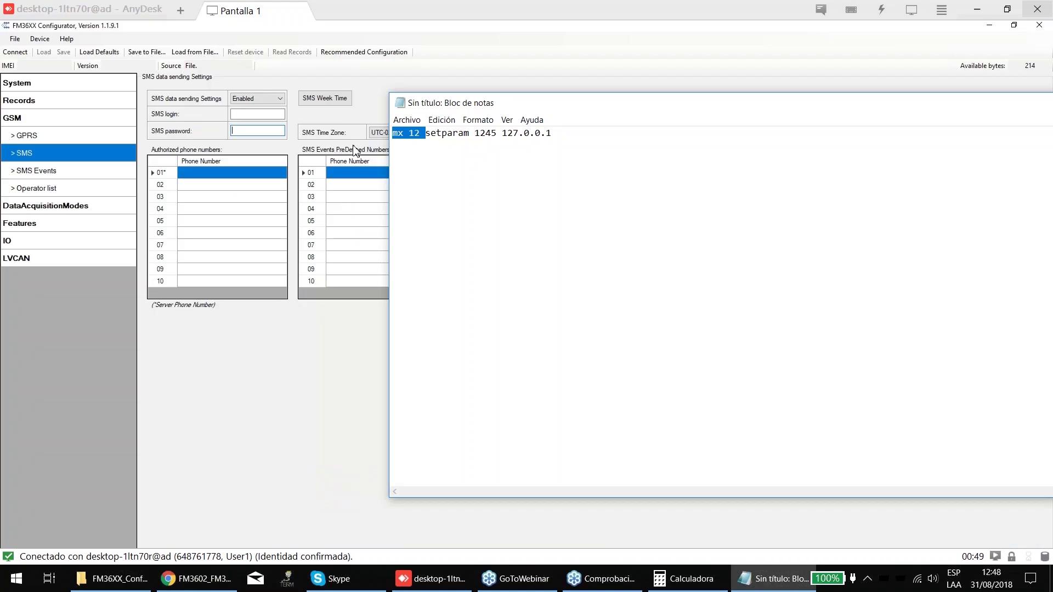
click(414, 133)
key(Down)
click(250, 130)
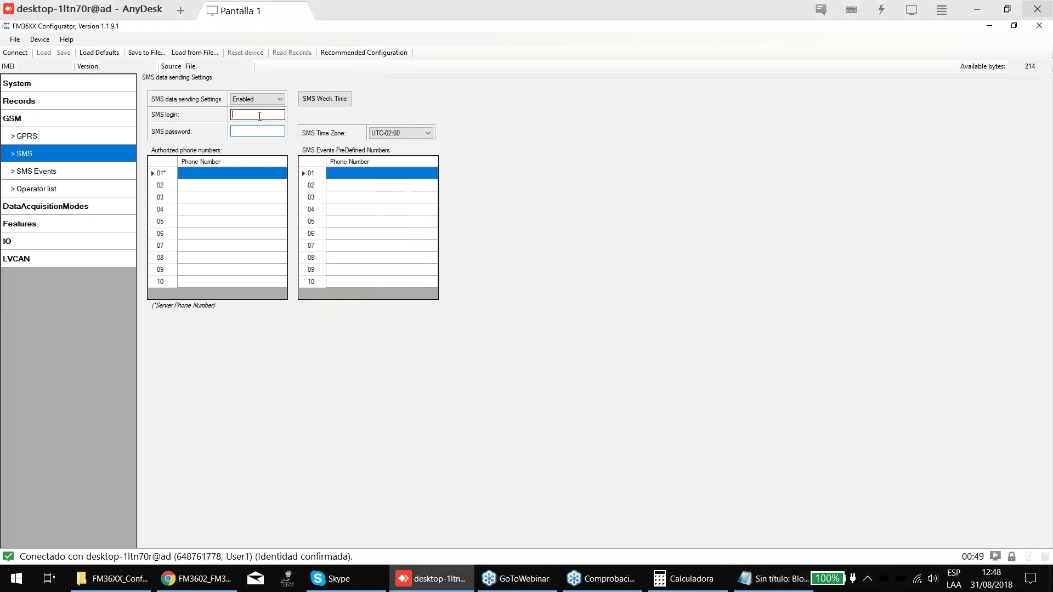
click(250, 129)
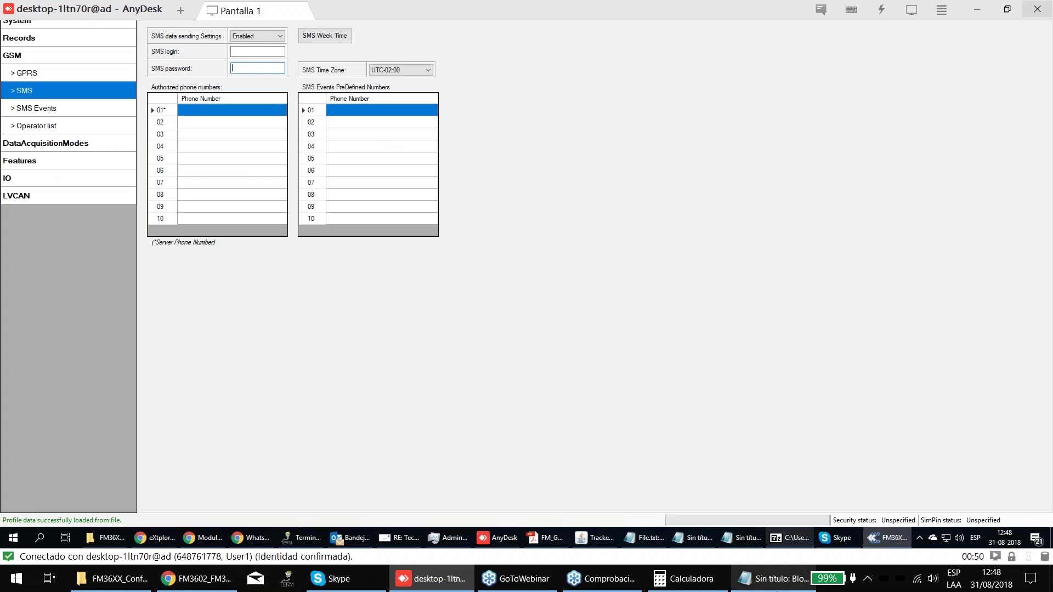
click(773, 579)
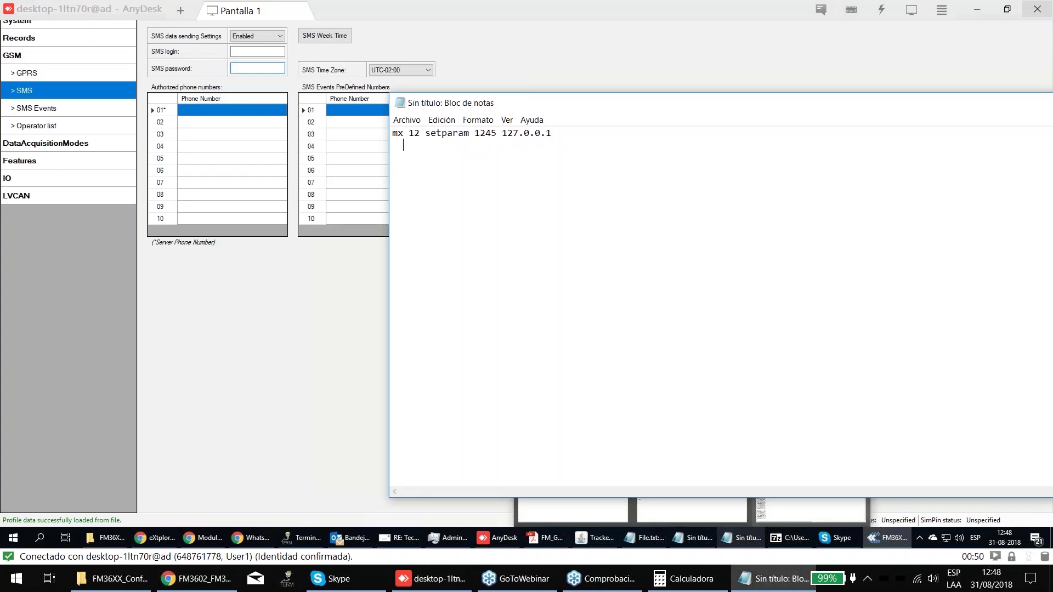
text(setparam 1245 127.0.0.1)
drag(403, 146, 392, 145)
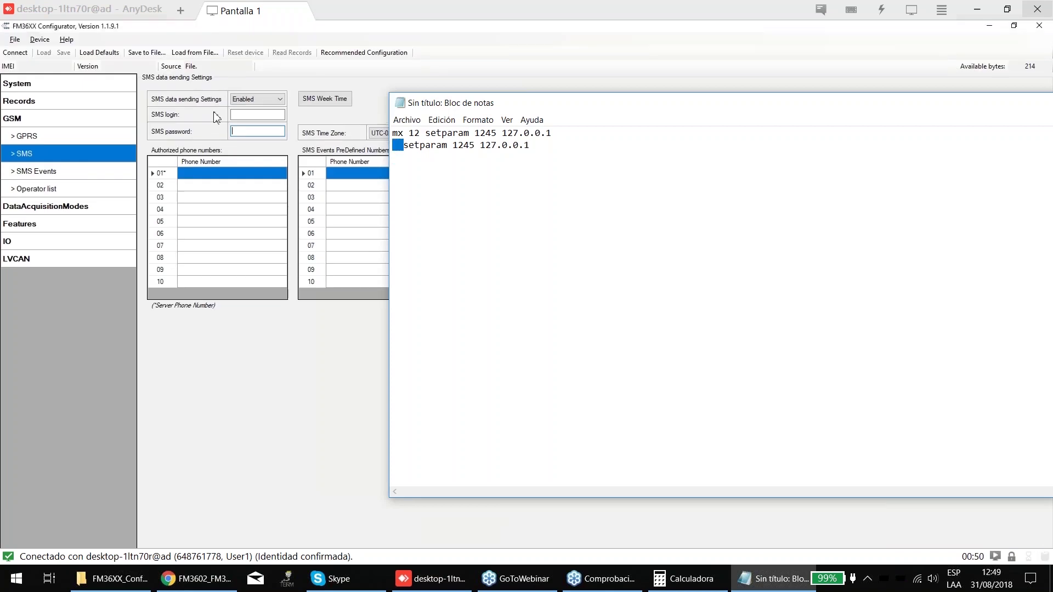
click(241, 114)
click(248, 132)
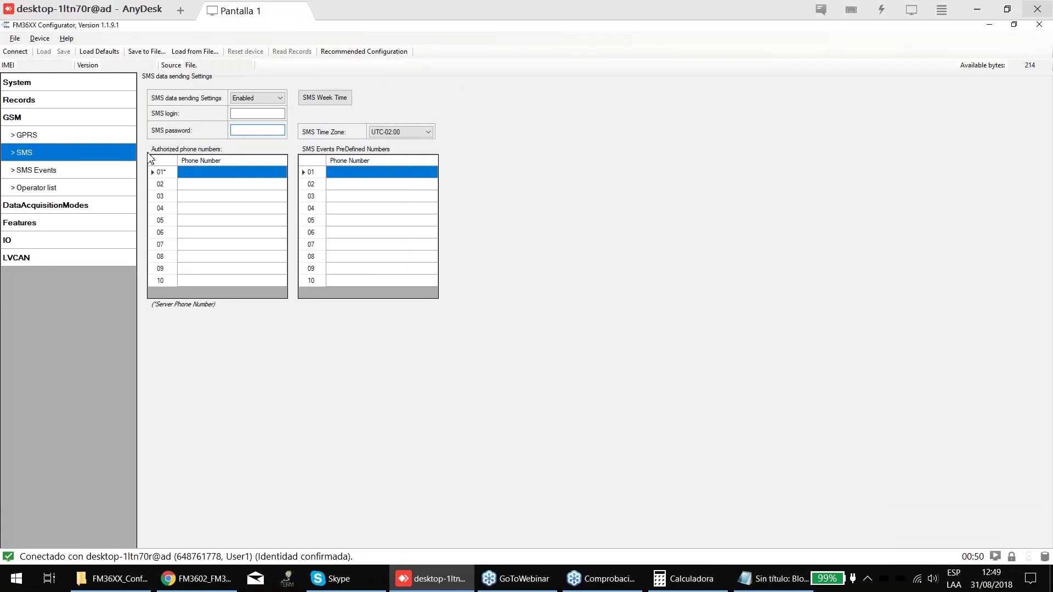
- Review the SMS Events table, then open the GSM Operator list showing all codes 0
click(37, 174)
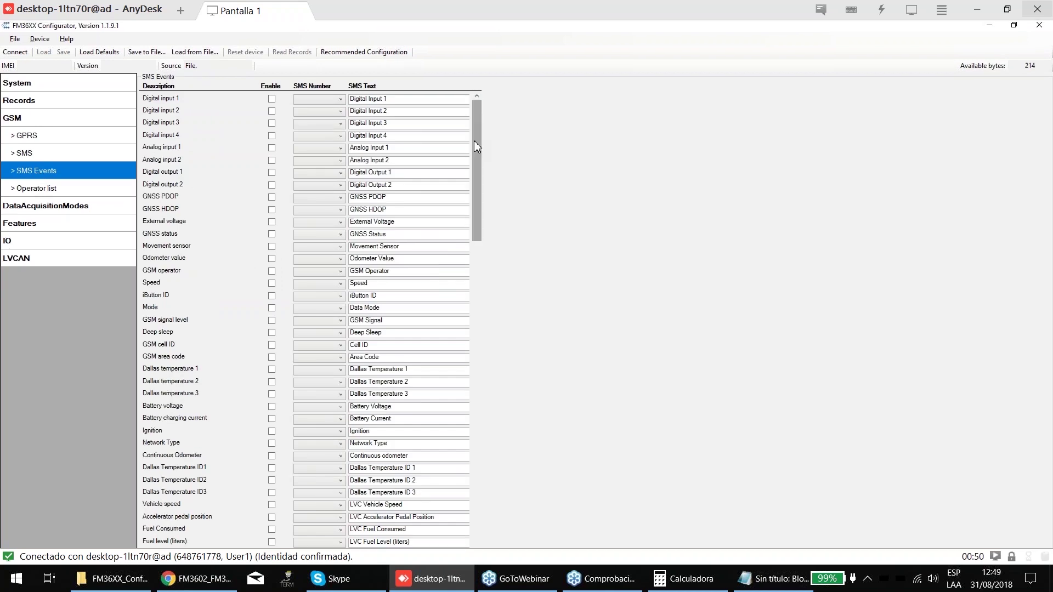
scroll(475, 141, down, 1)
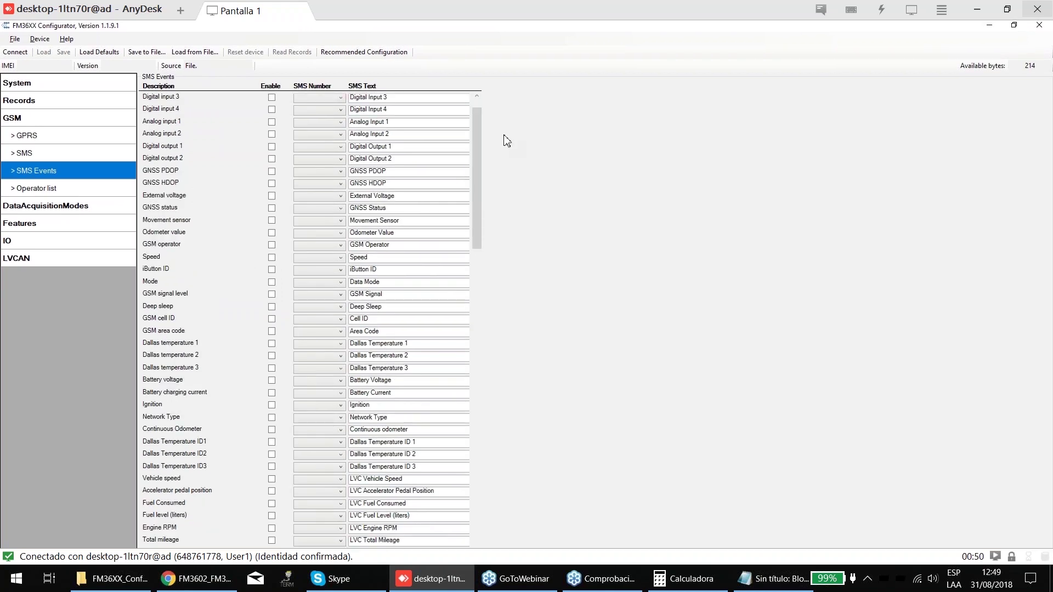
scroll(480, 122, up, 1)
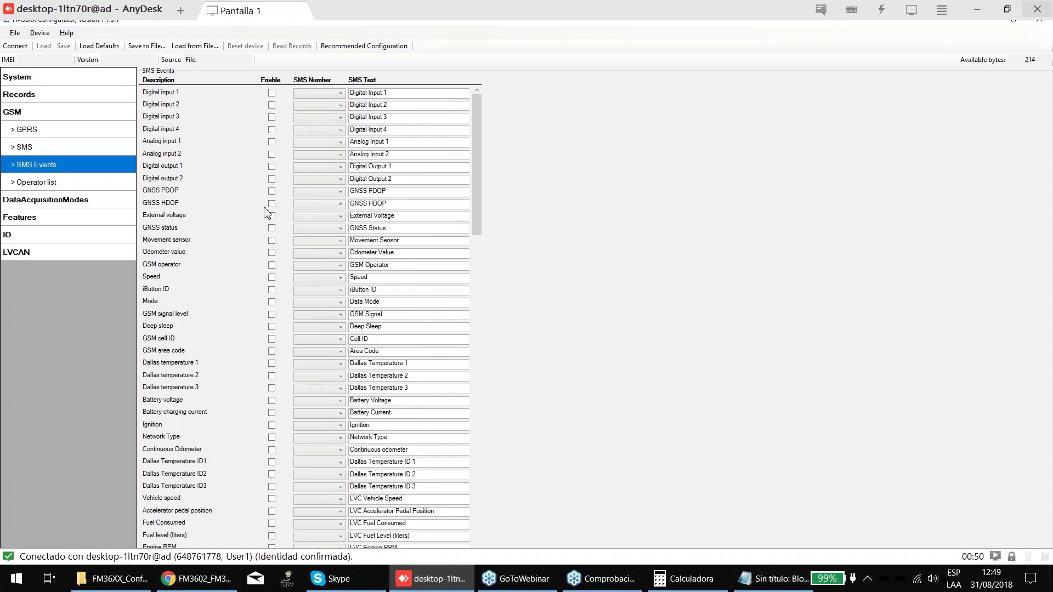
click(65, 188)
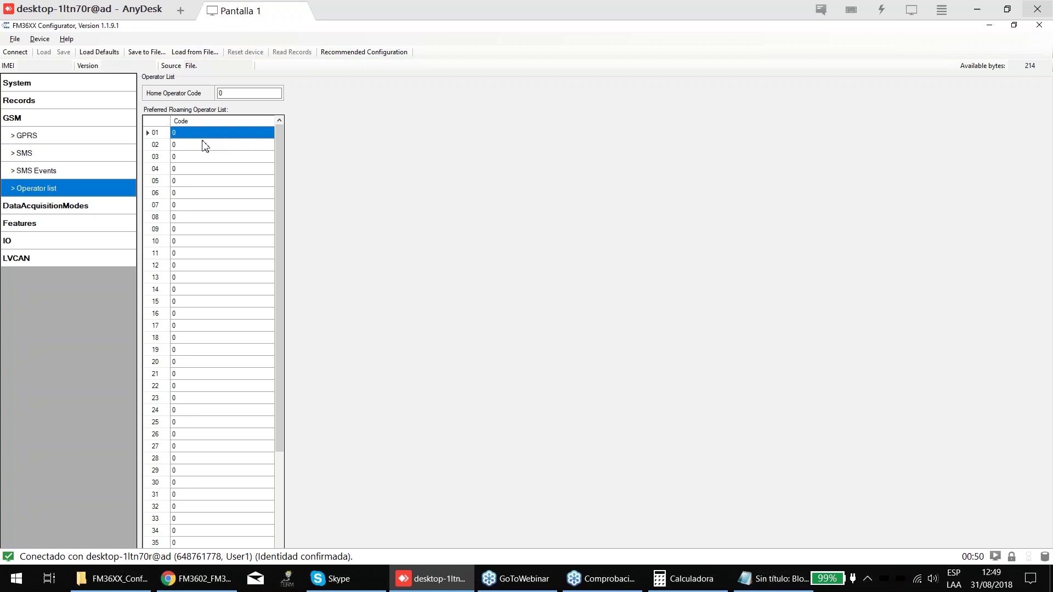
- Move into Home Operator Code, then switch to the IO properties page
key(shift+Tab)
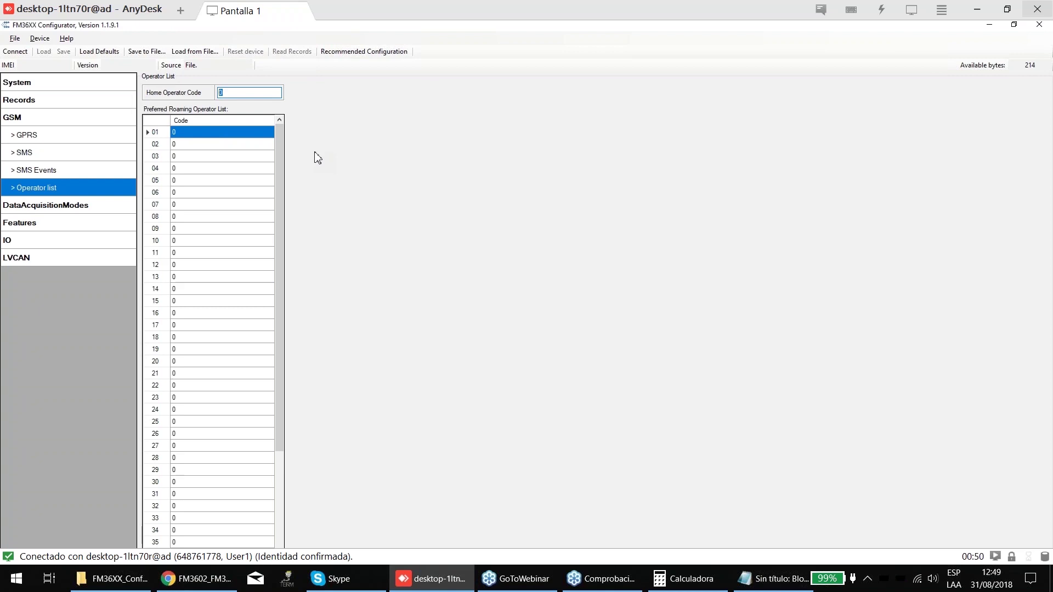
click(22, 232)
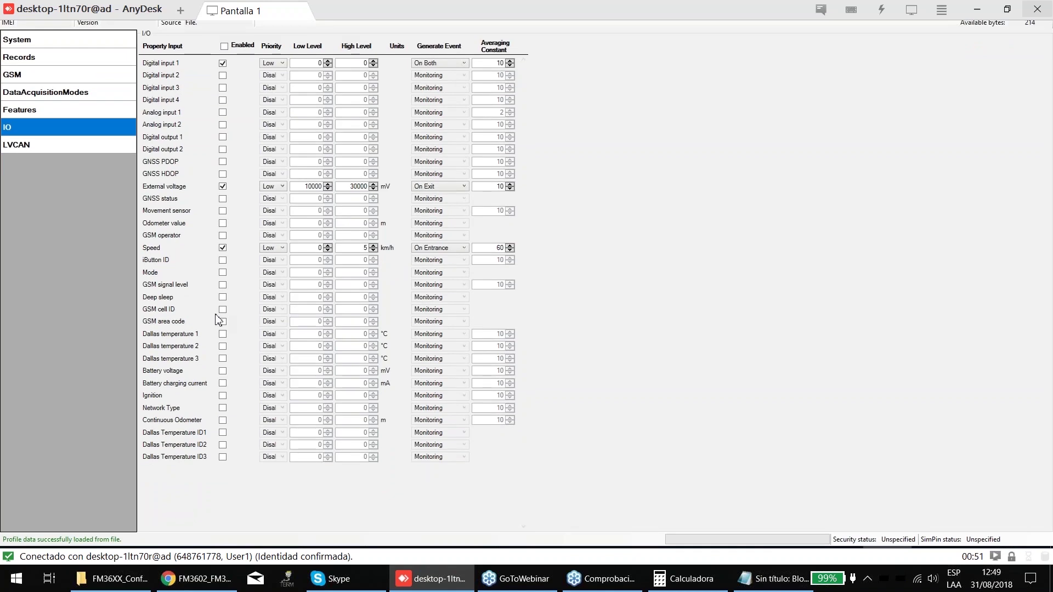
- Enable the GSM area code and GSM operator I/O properties, then return to the Operator list's Home Operator Code
click(223, 320)
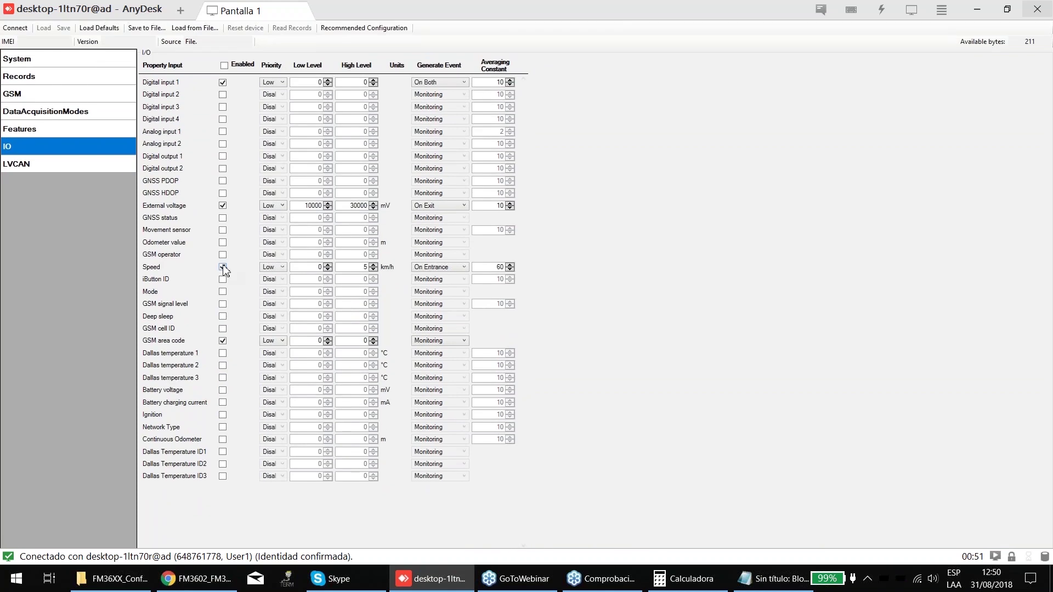
click(222, 255)
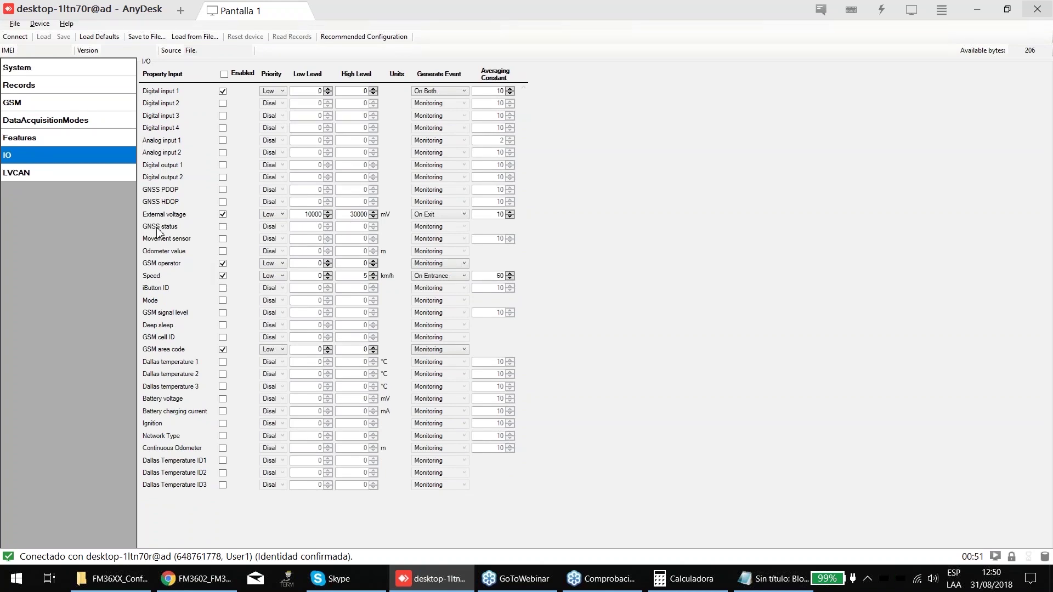
click(22, 98)
click(51, 138)
click(45, 206)
click(19, 119)
click(71, 188)
click(220, 94)
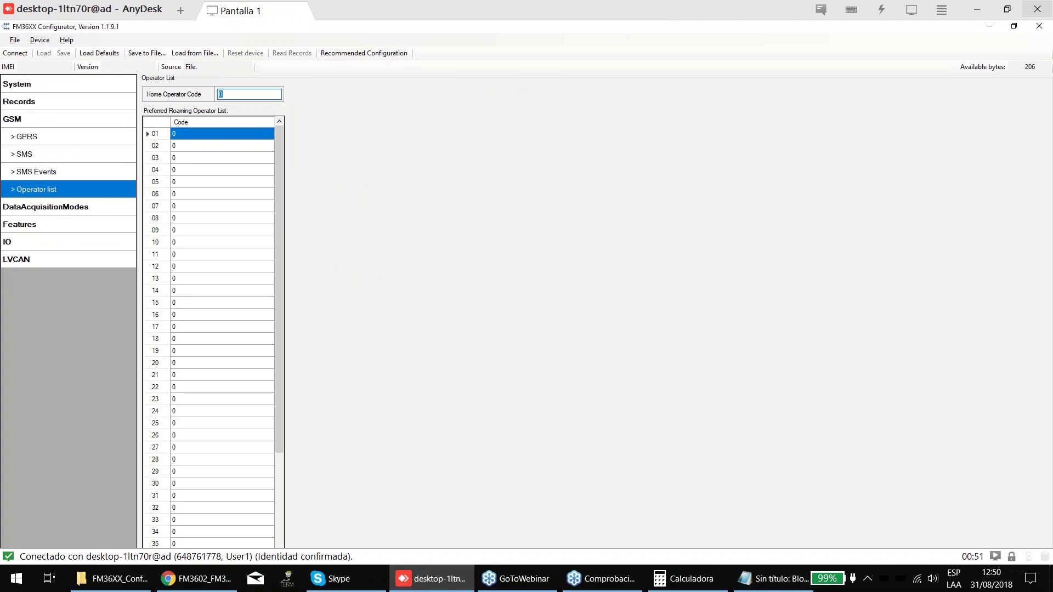
- Set Home Operator Code to 70030 and the first roaming operator code to 70050
text(70030)
click(198, 134)
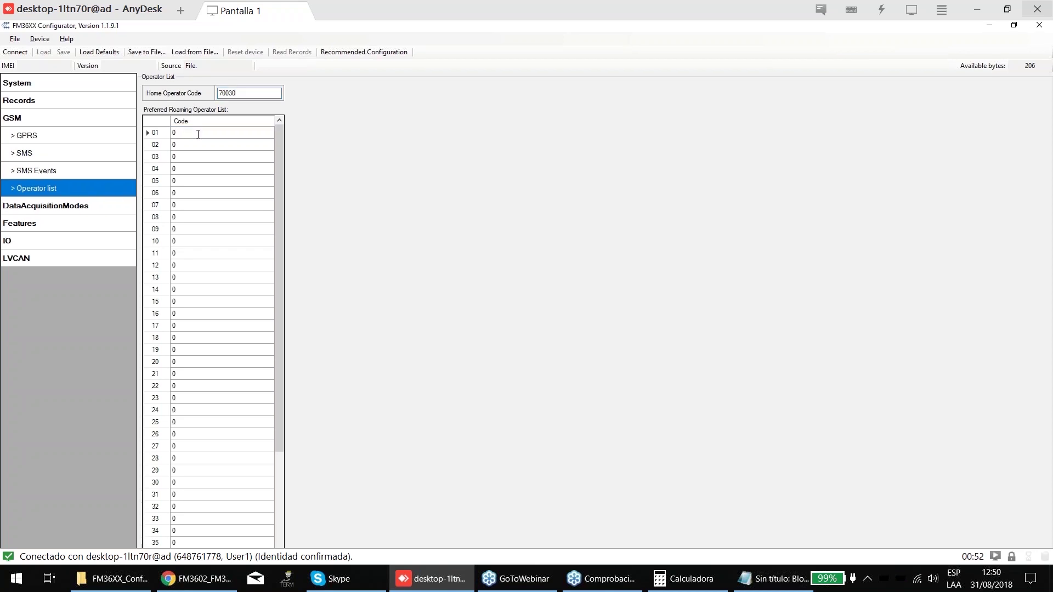
key(shift+Home)
text(70050)
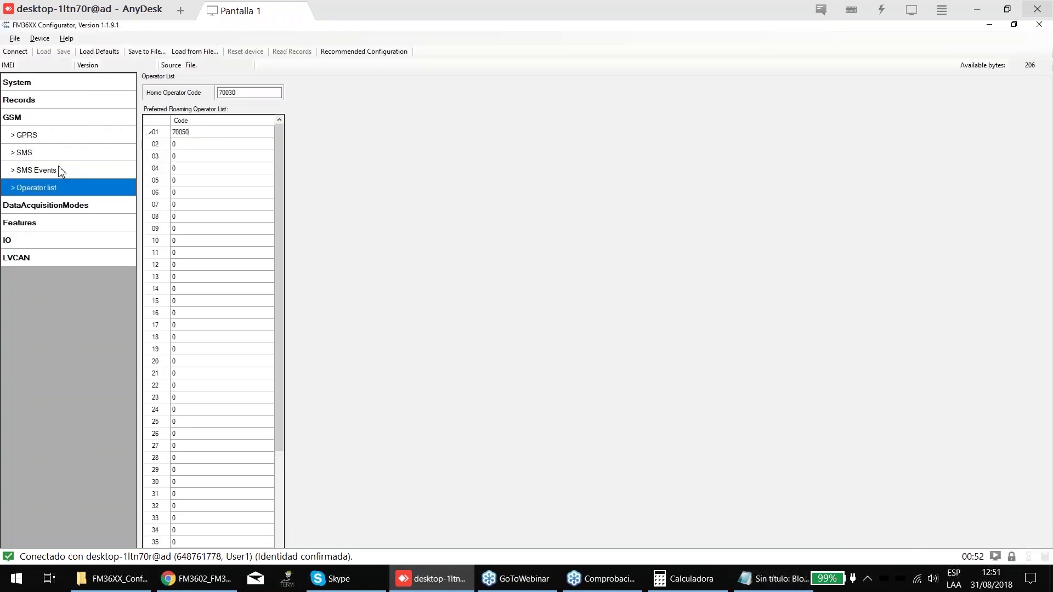
click(22, 241)
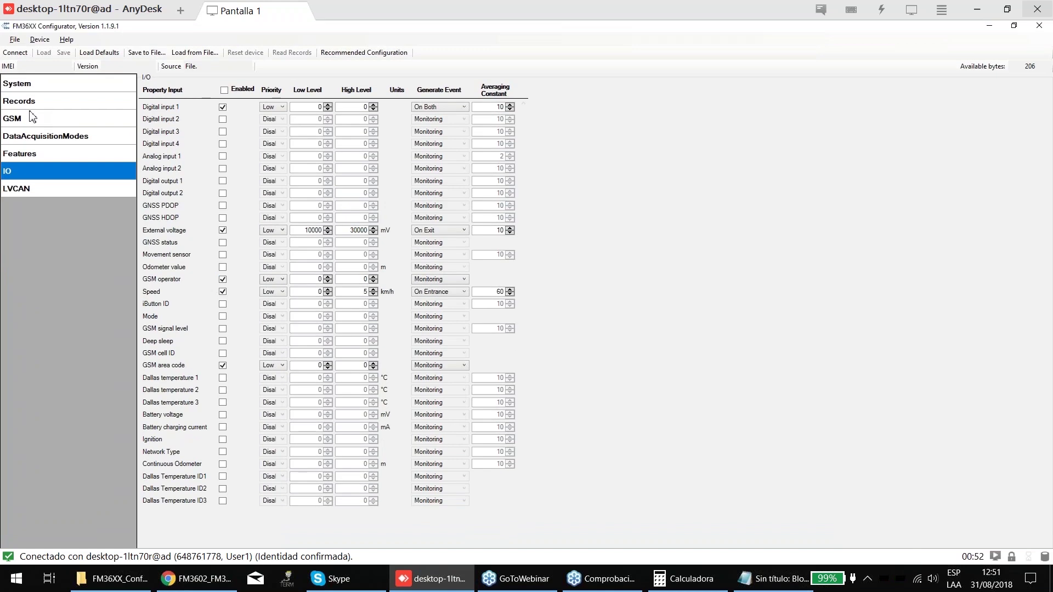
- Set the Roaming mode's Vehicle MOVING Min Period to 100 seconds
click(32, 117)
click(22, 100)
click(33, 137)
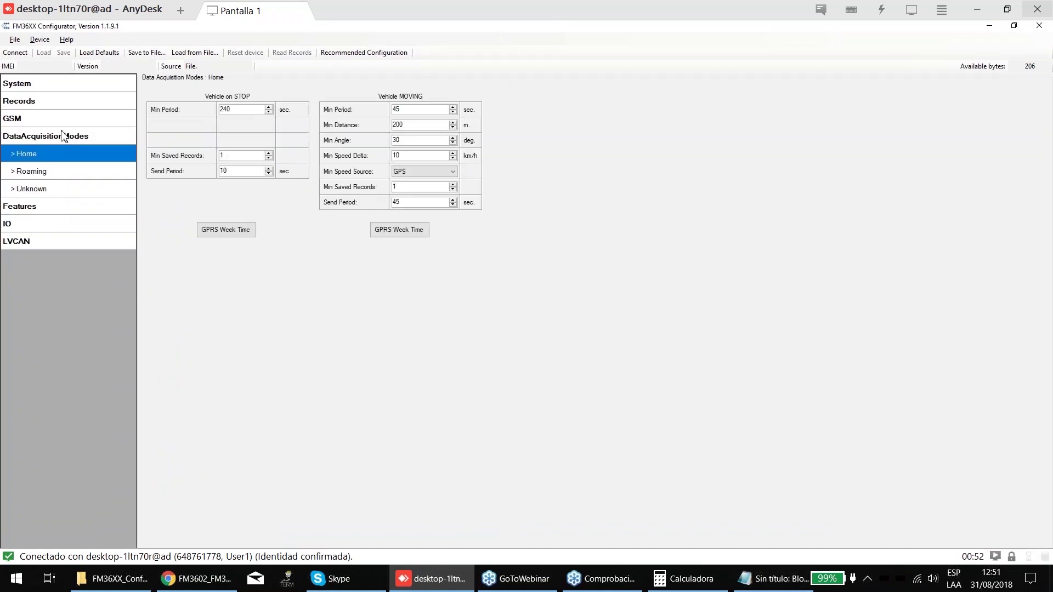
click(35, 171)
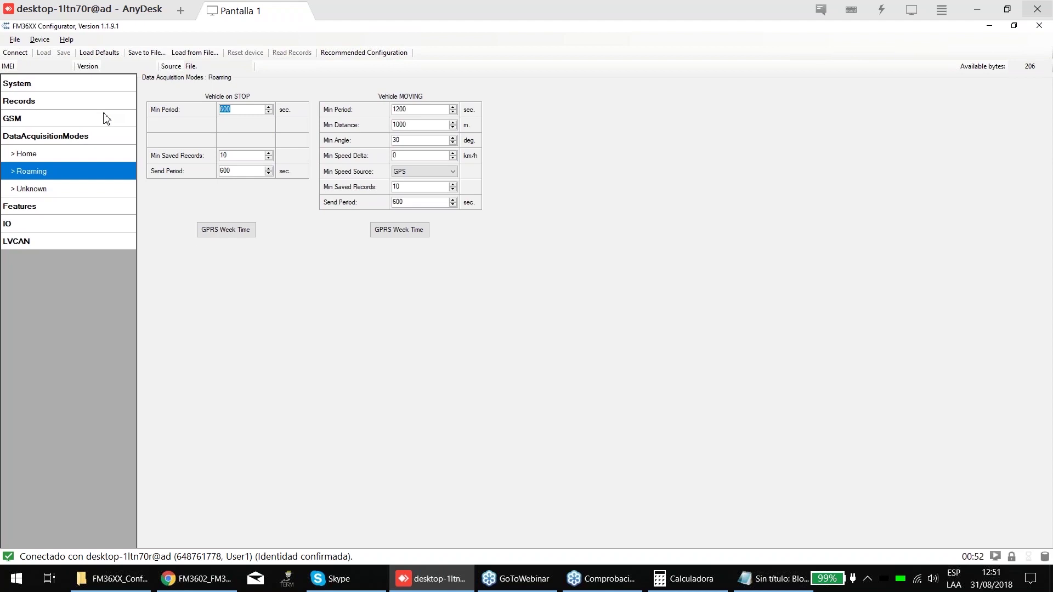
click(417, 109)
key(shift+Home)
text(100)
- Review the operator list, then bring up the Features Scenarios page
click(16, 116)
click(41, 186)
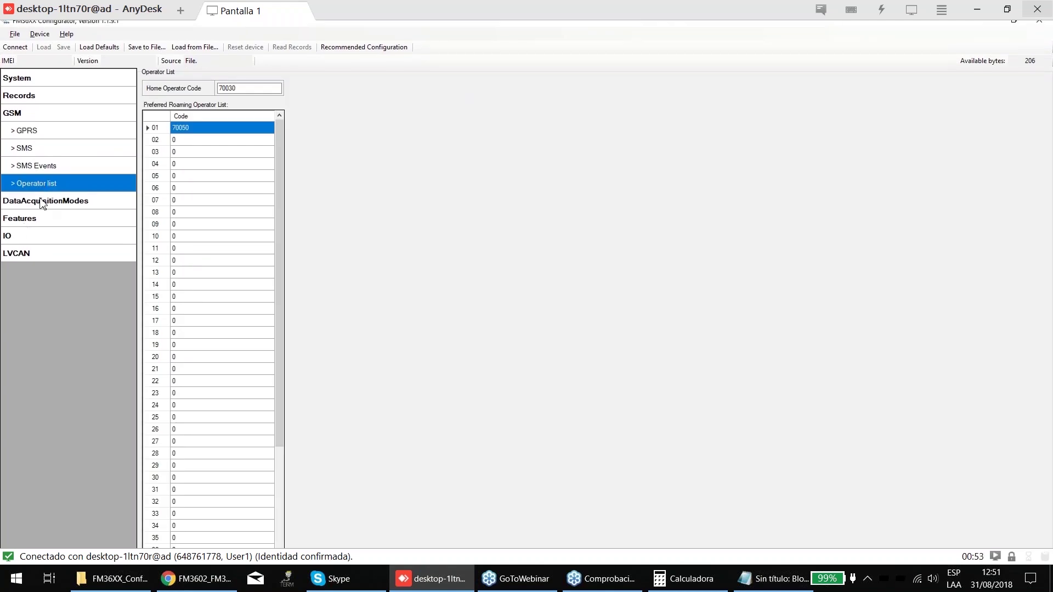
click(42, 202)
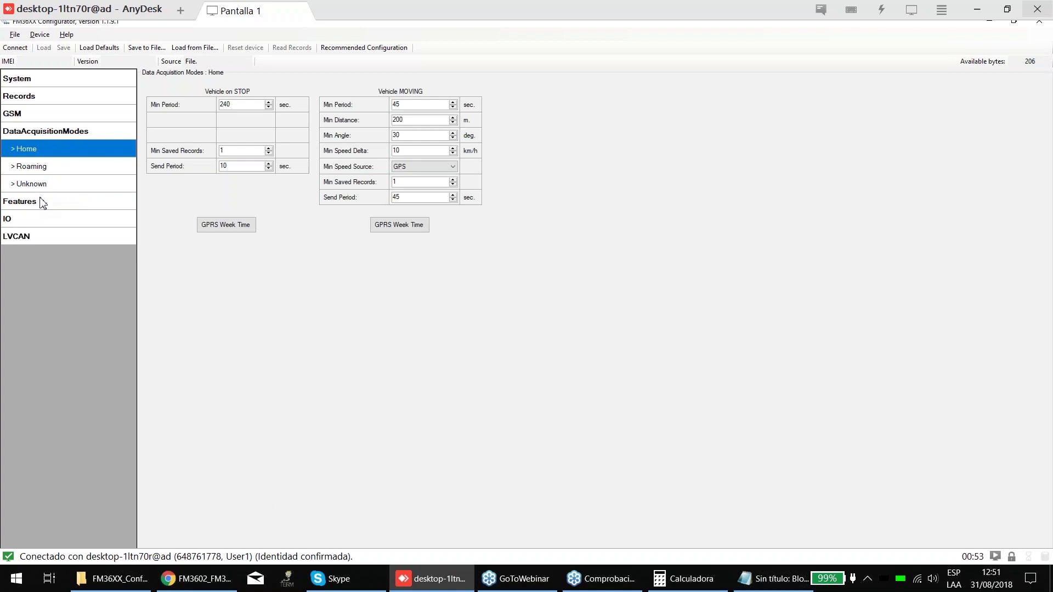
click(42, 203)
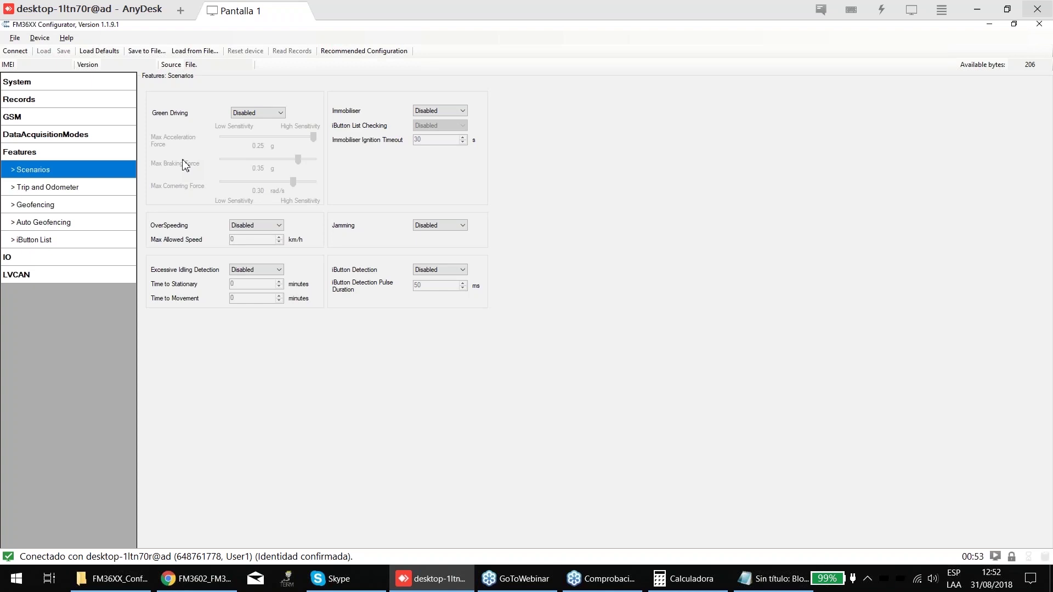
- Set Green Driving to No DOUT Control, activating acceleration 0.25 g, braking 0.35 g, cornering 0.30 rad/s
click(249, 113)
click(249, 133)
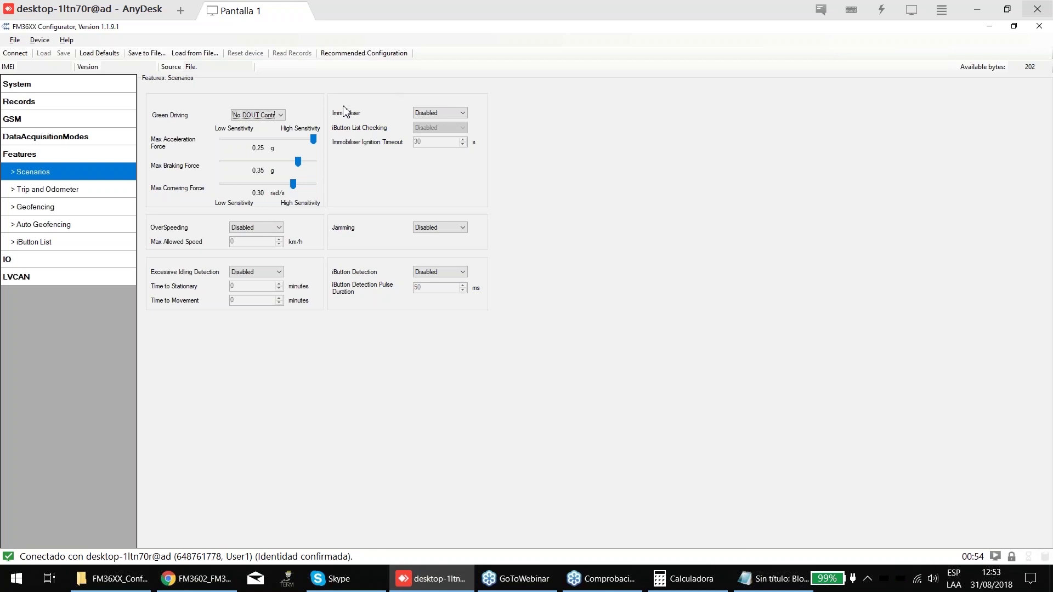
- Slide Green Driving's max acceleration to 0.34 g and max braking to 0.46 g
mouse_move(313, 144)
mouse_down()
mouse_move(245, 144)
mouse_move(315, 140)
mouse_move(272, 140)
mouse_move(295, 140)
mouse_up()
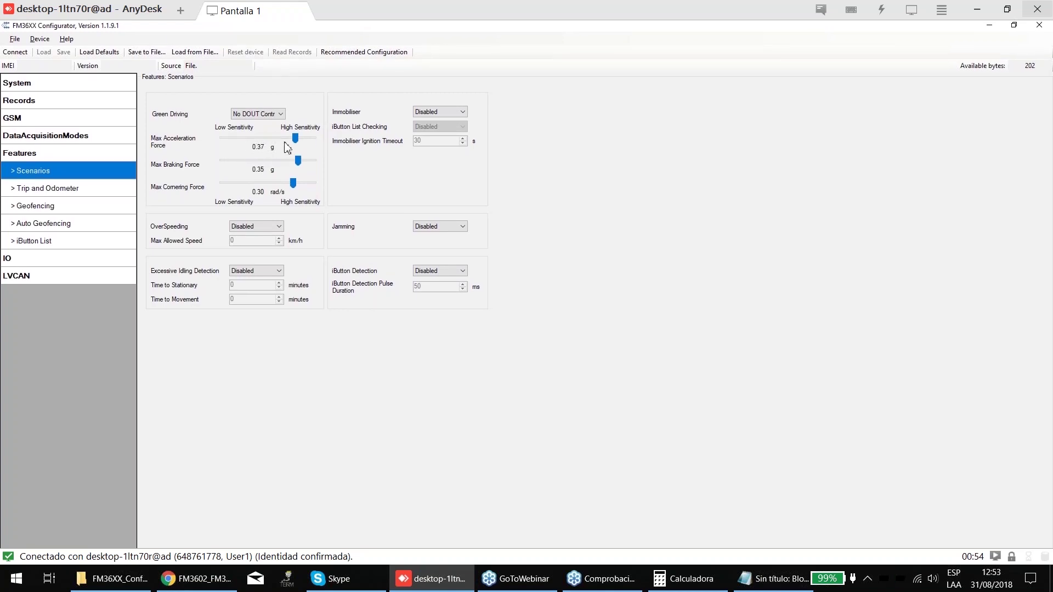
drag(295, 140, 313, 140)
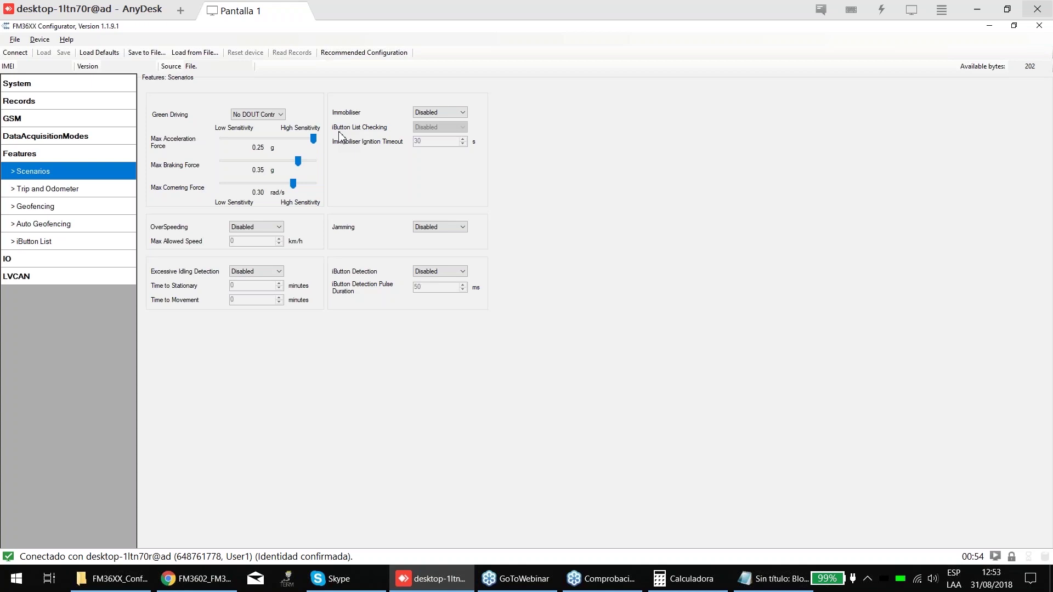
drag(311, 140, 351, 146)
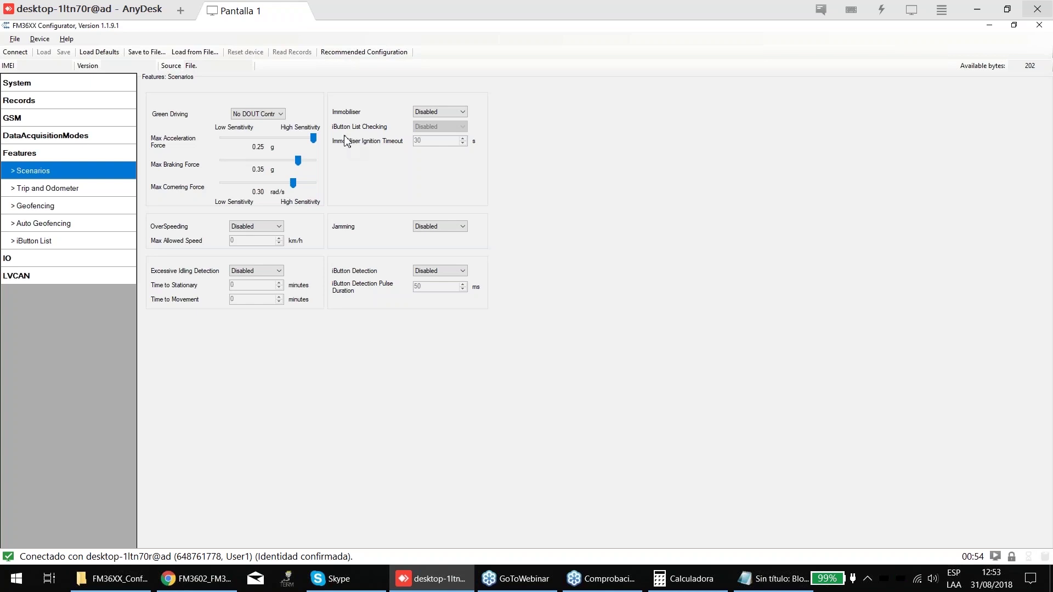
drag(313, 138, 281, 163)
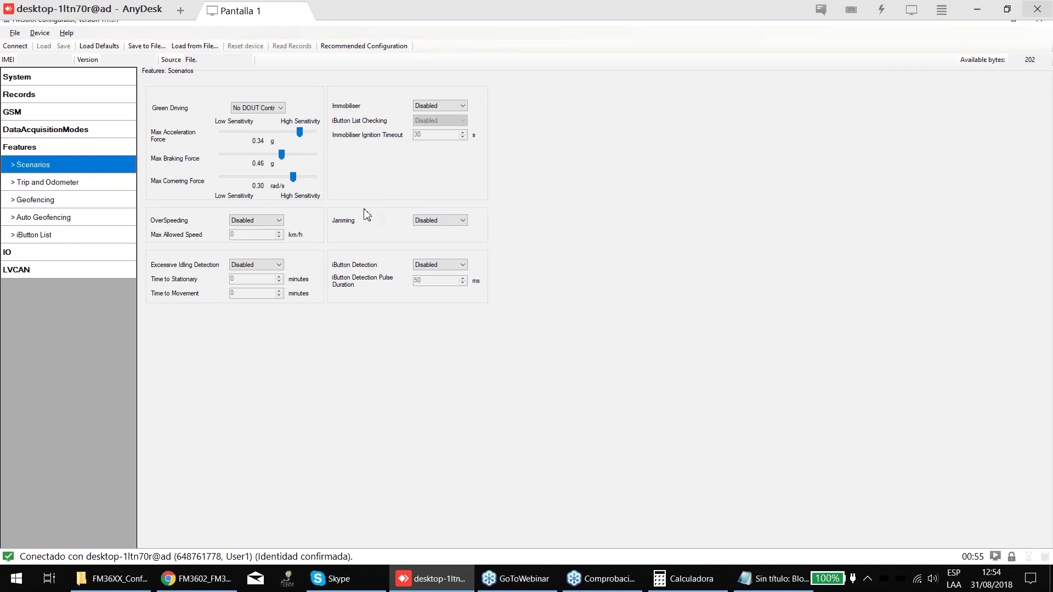
- Retune Green Driving sliders to 0.37 g acceleration, 0.37 g braking and 0.33 rad/s cornering
mouse_move(282, 160)
mouse_down()
mouse_move(301, 158)
mouse_move(292, 160)
mouse_up()
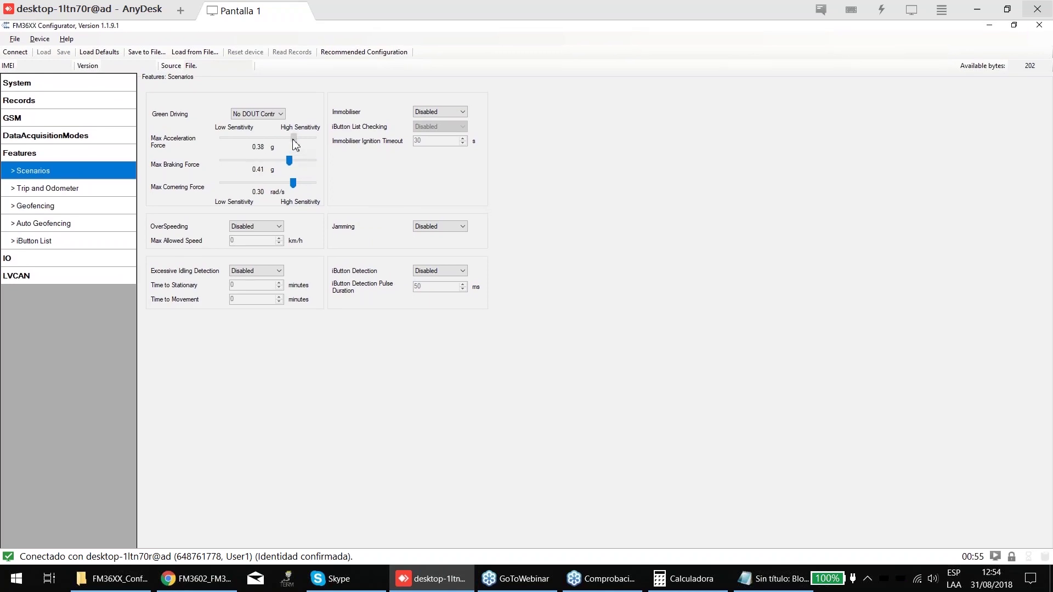
mouse_move(293, 139)
mouse_down()
mouse_move(254, 144)
mouse_move(286, 145)
mouse_up()
mouse_move(290, 142)
mouse_down()
mouse_move(281, 142)
mouse_move(294, 142)
mouse_up()
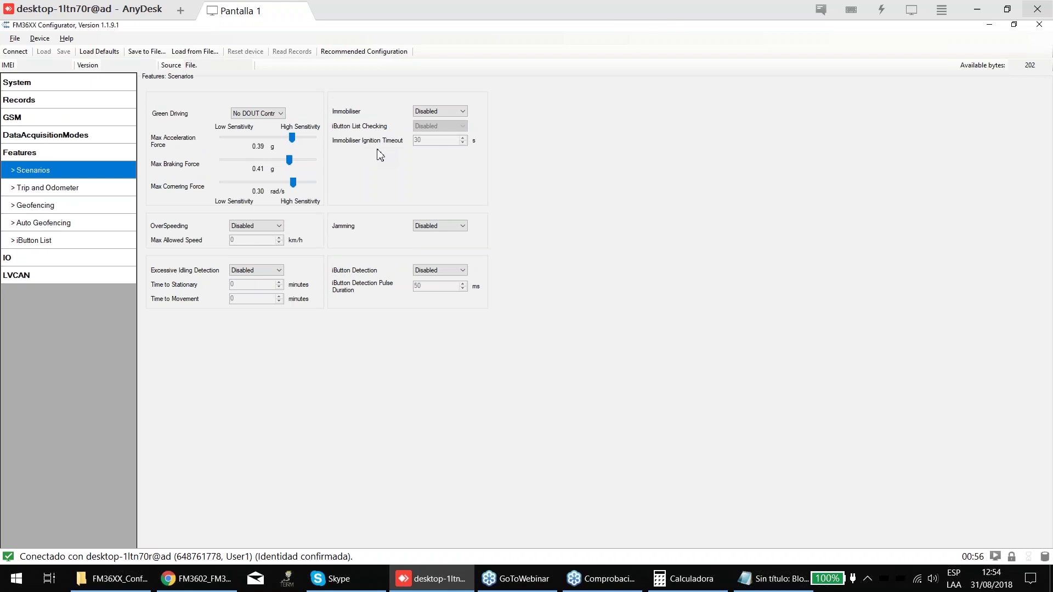
drag(291, 138, 290, 181)
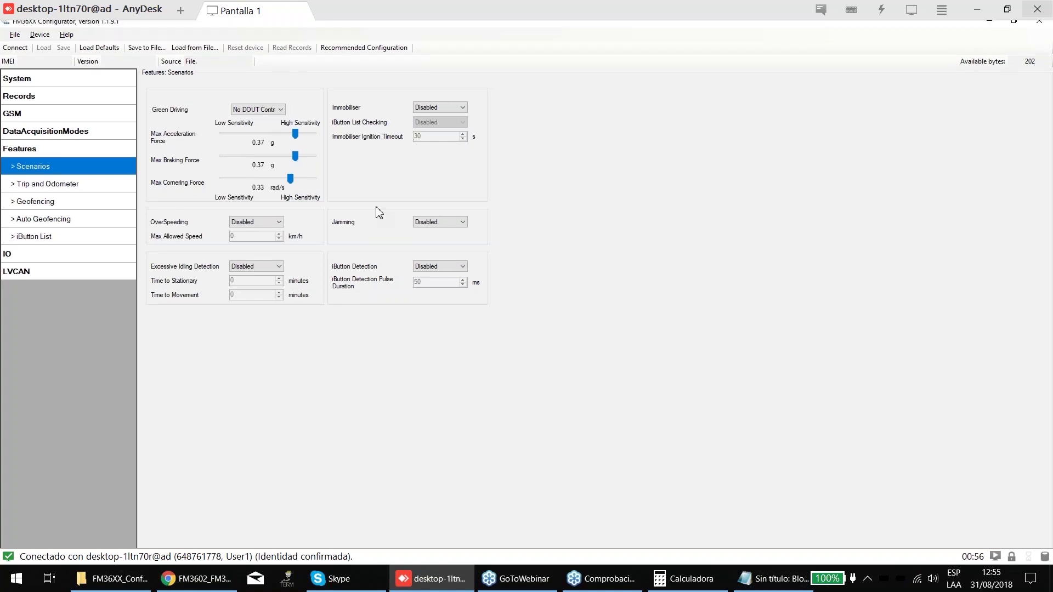
- Set the Green Driving output dropdown to DOUT2 Control
click(266, 220)
click(255, 107)
click(263, 114)
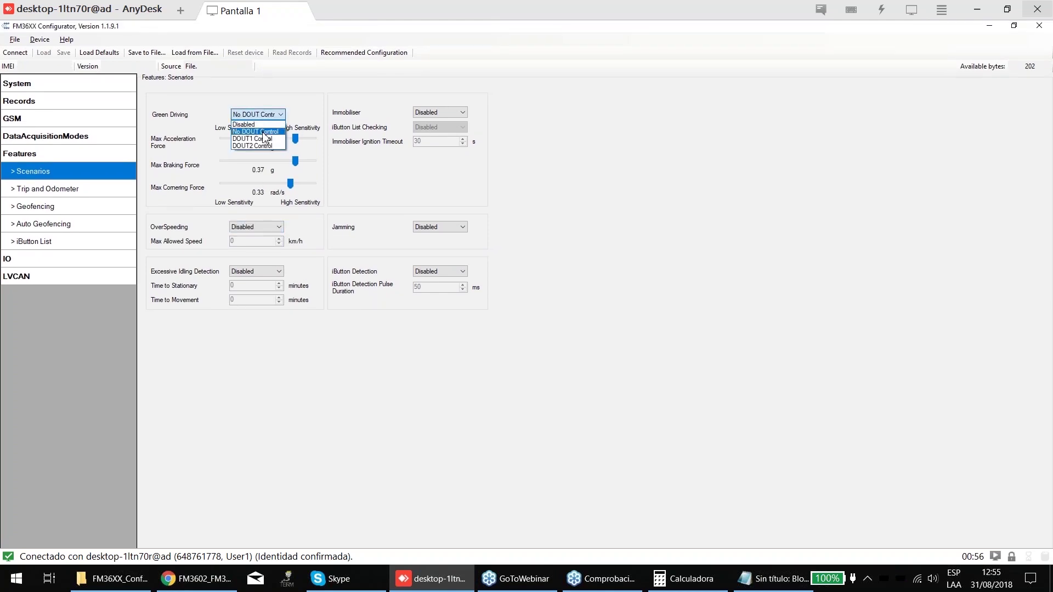
click(260, 138)
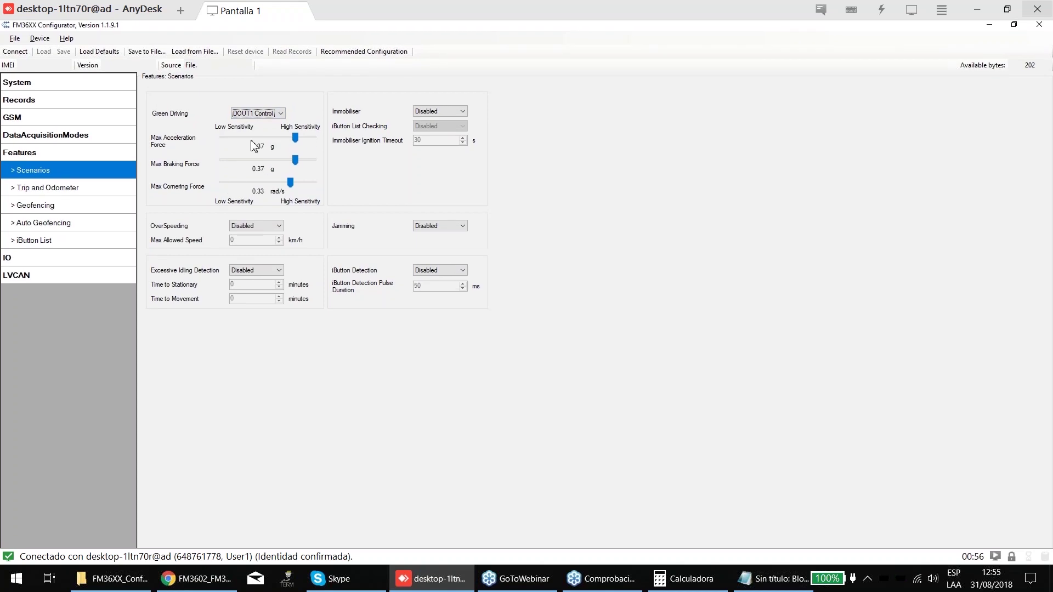
click(256, 114)
click(260, 148)
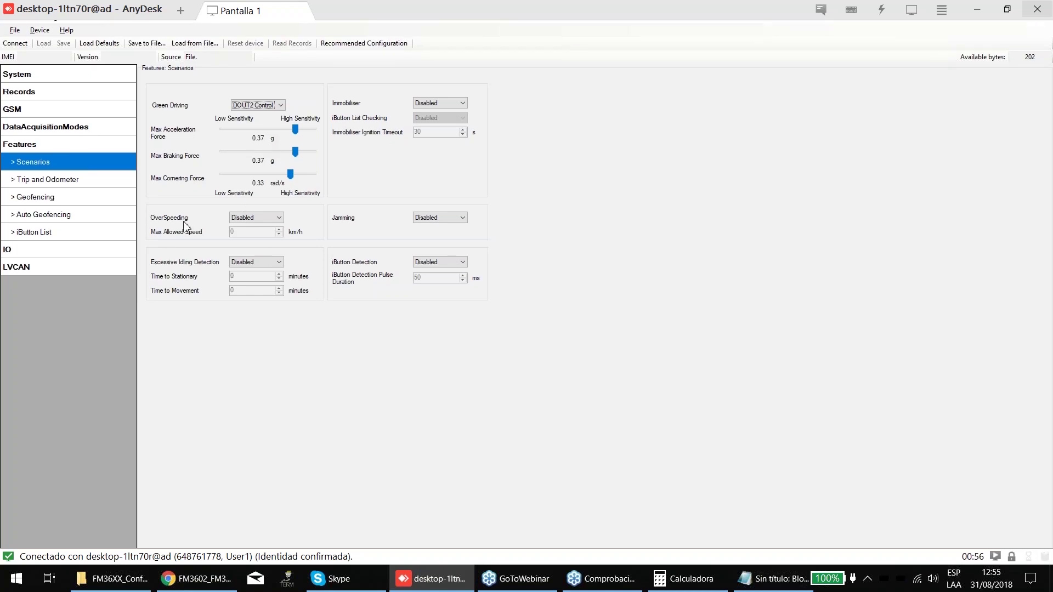
- Enable OverSpeeding with No DOUT Control and a 90 km/h Max Allowed Speed
click(255, 217)
click(255, 226)
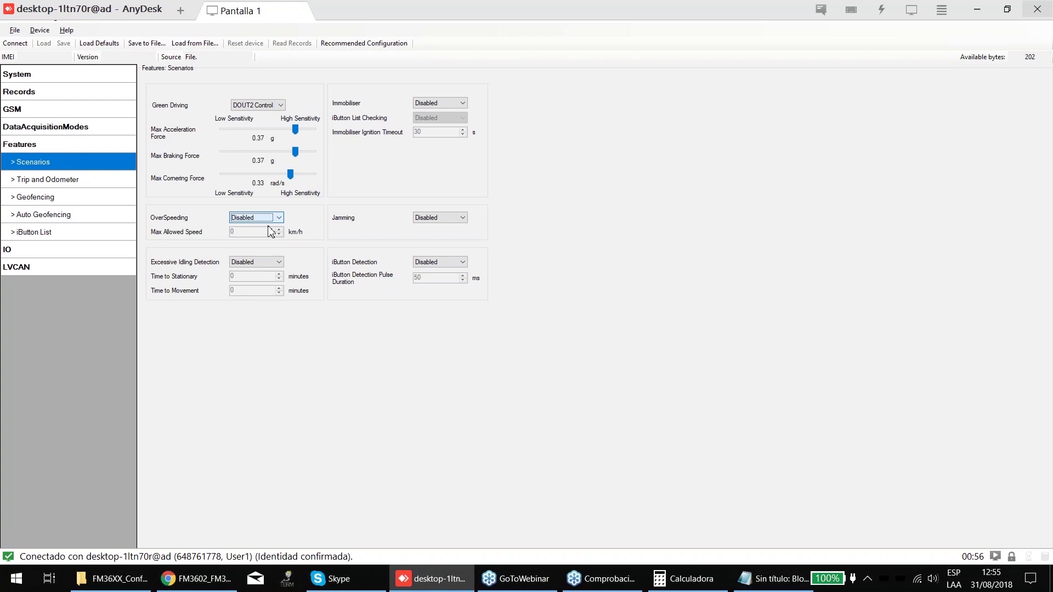
click(277, 220)
click(256, 235)
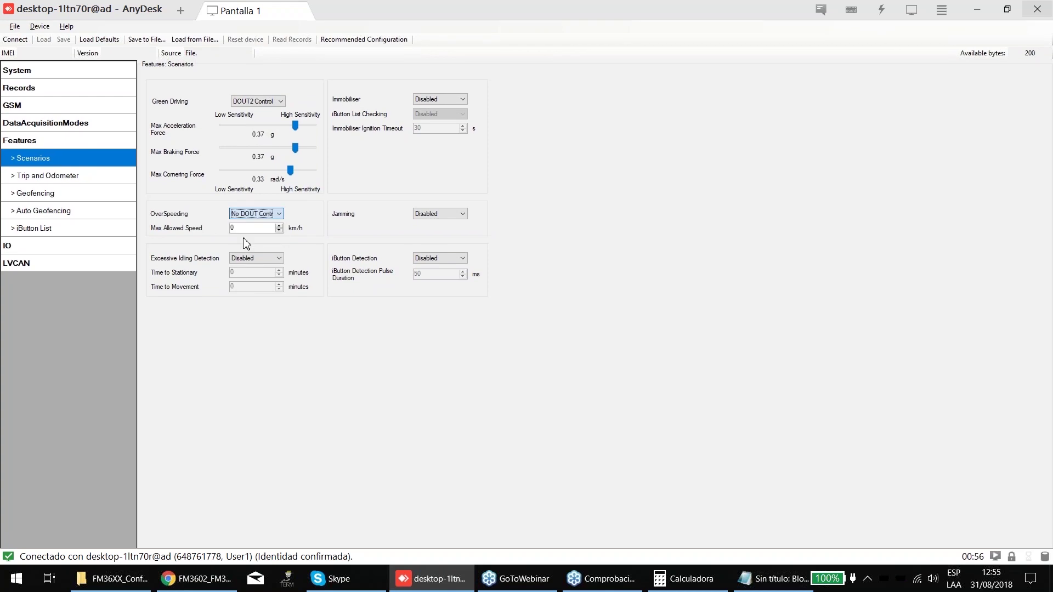
key(Tab)
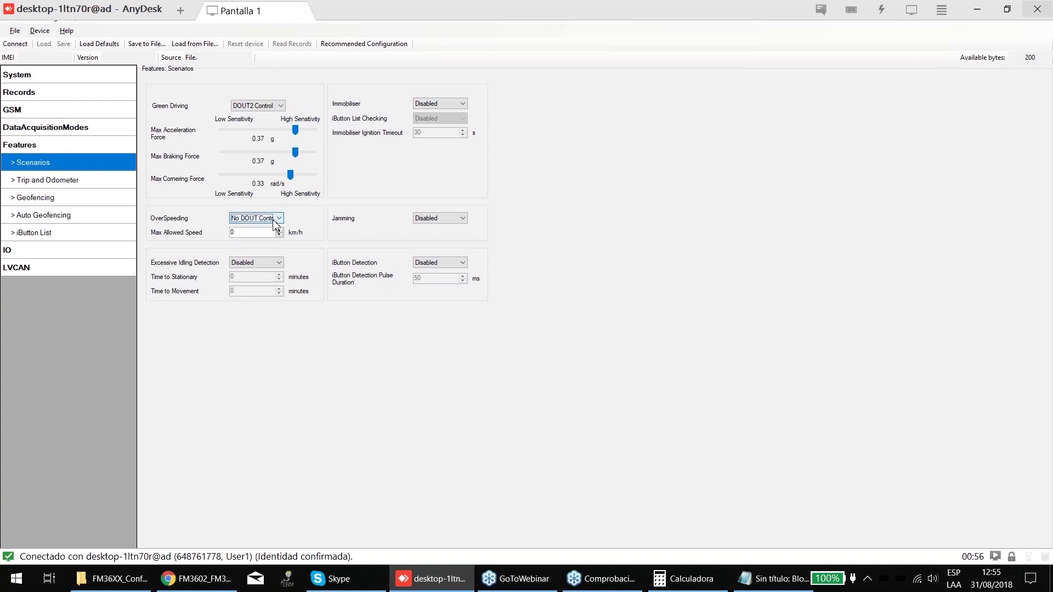
text(9)
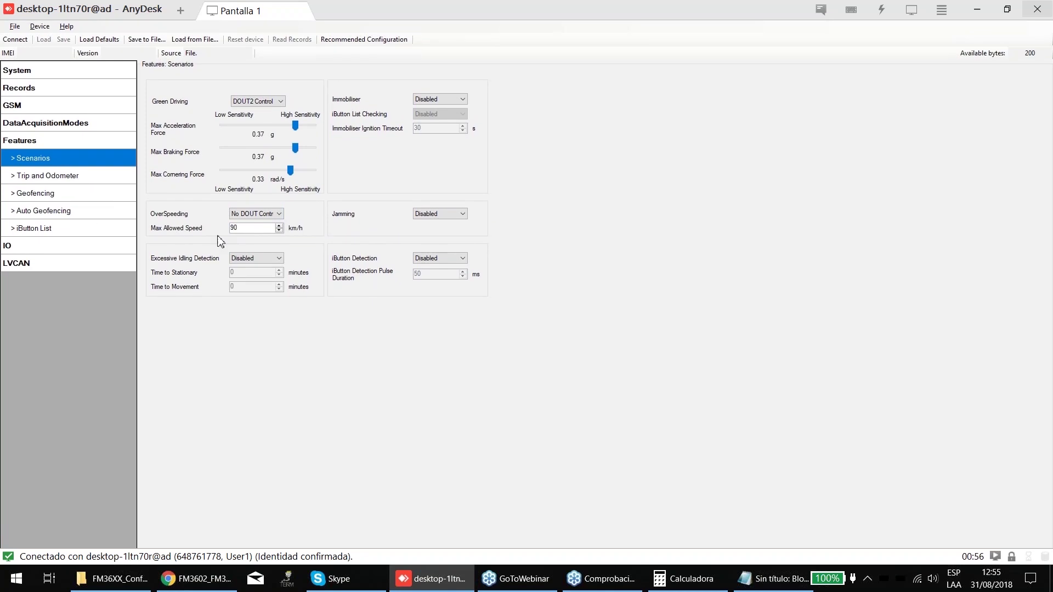
- Change OverSpeeding's output from No DOUT Control to DOUT2 Control, keeping 90 km/h
click(241, 218)
click(242, 221)
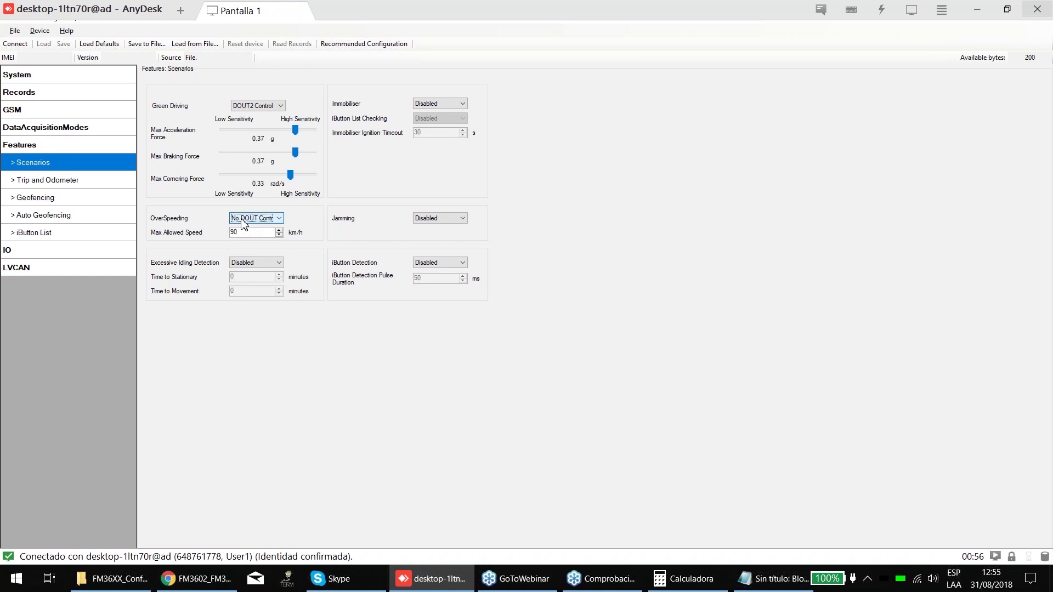
click(242, 220)
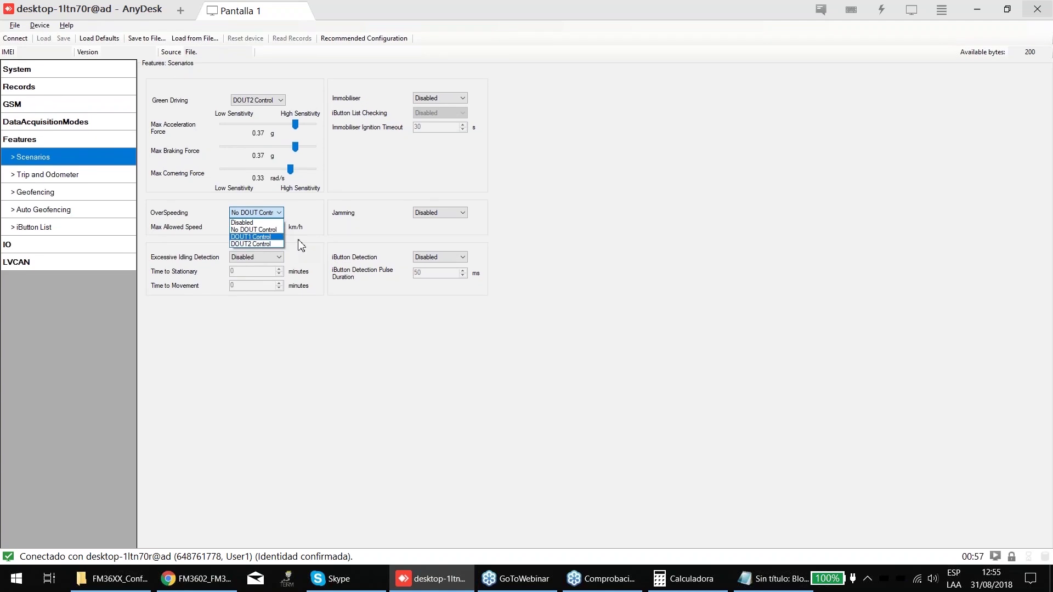
key(Return)
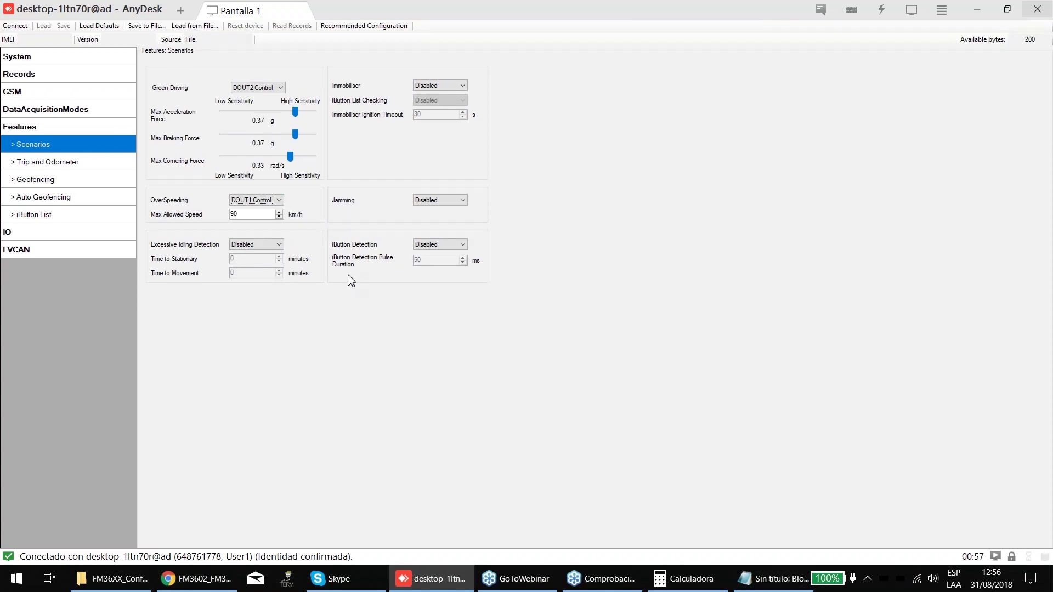
click(270, 210)
click(257, 250)
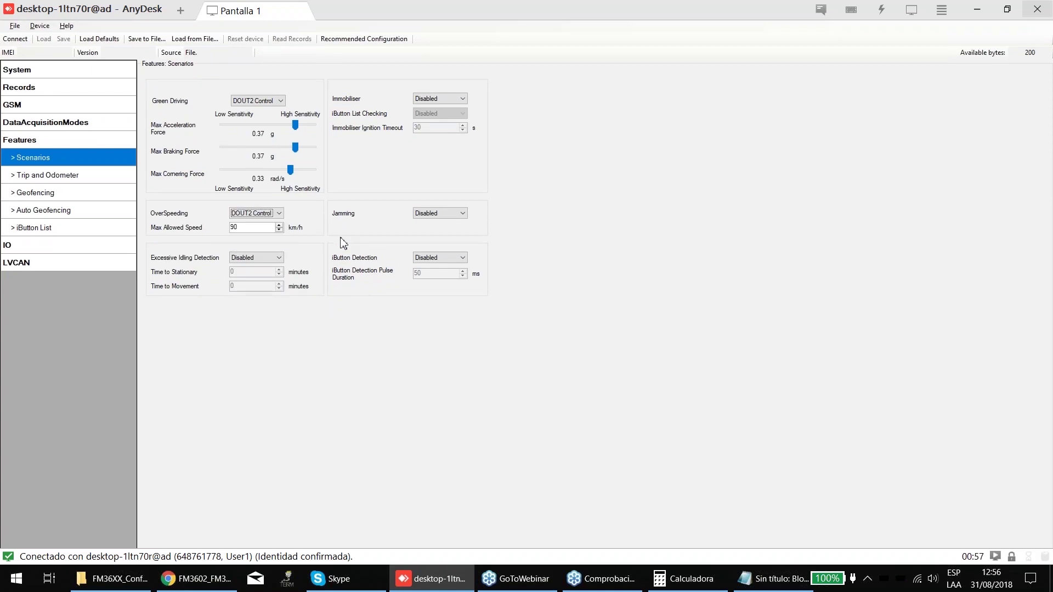
key(Tab)
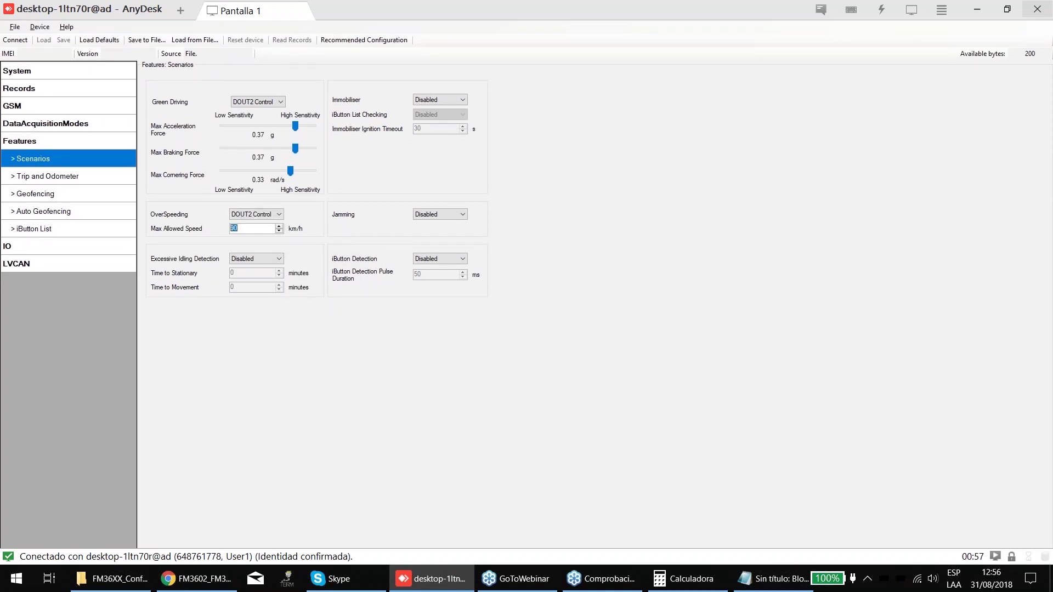
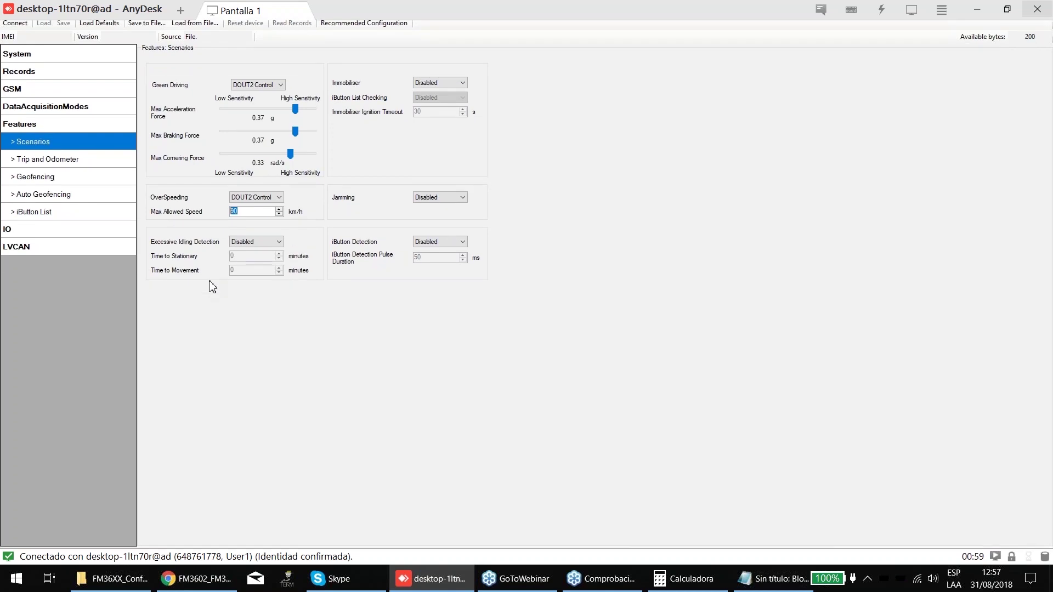
- Set Excessive Idling Detection to Enabled in the Scenarios settings
click(242, 254)
click(241, 272)
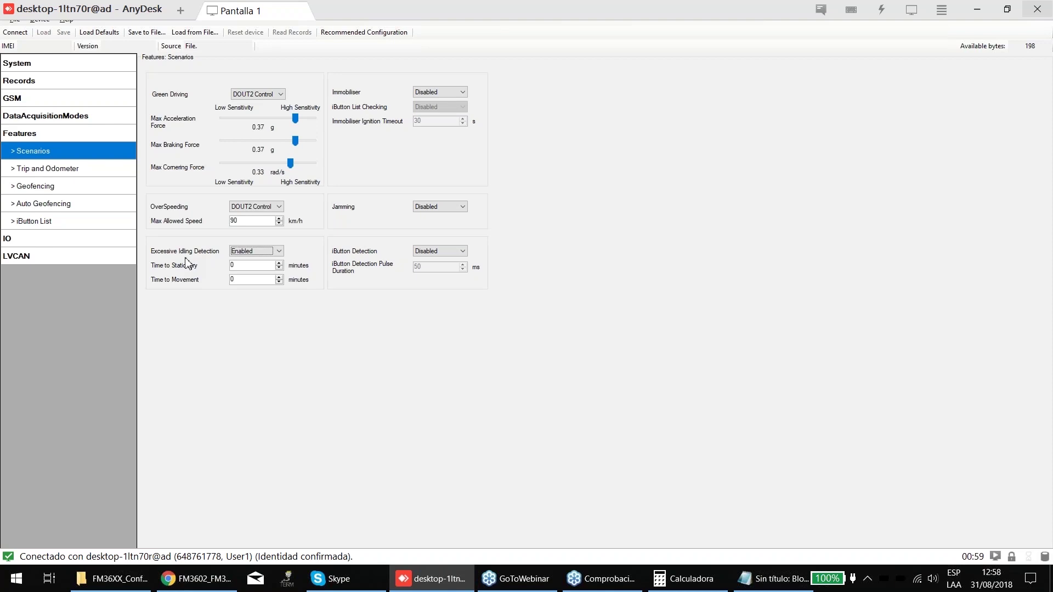
- Look through the Data Acquisition Modes and System pages, then return to Features
click(45, 137)
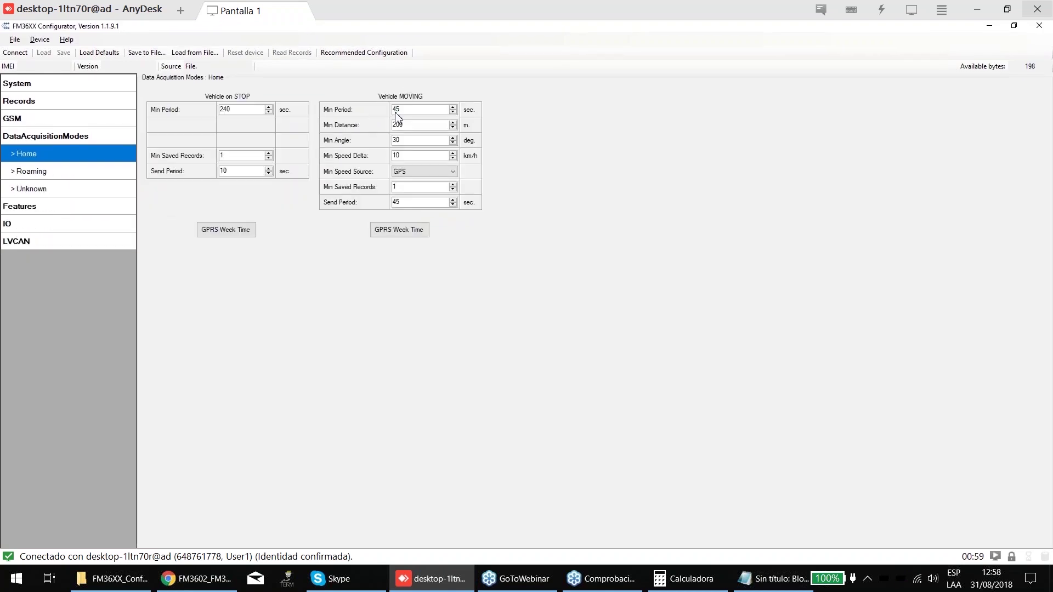
click(25, 87)
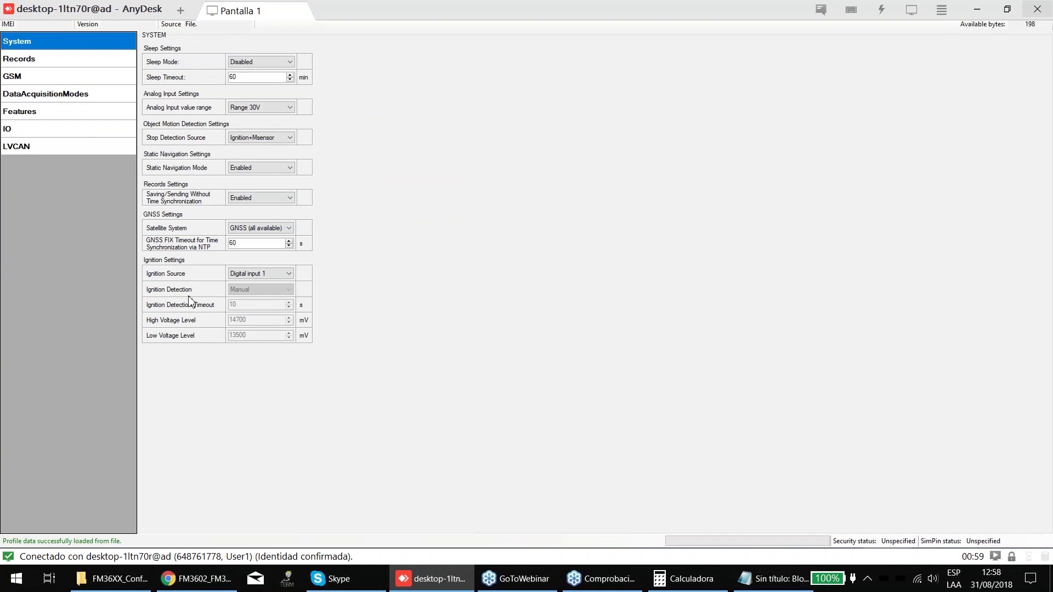
click(34, 153)
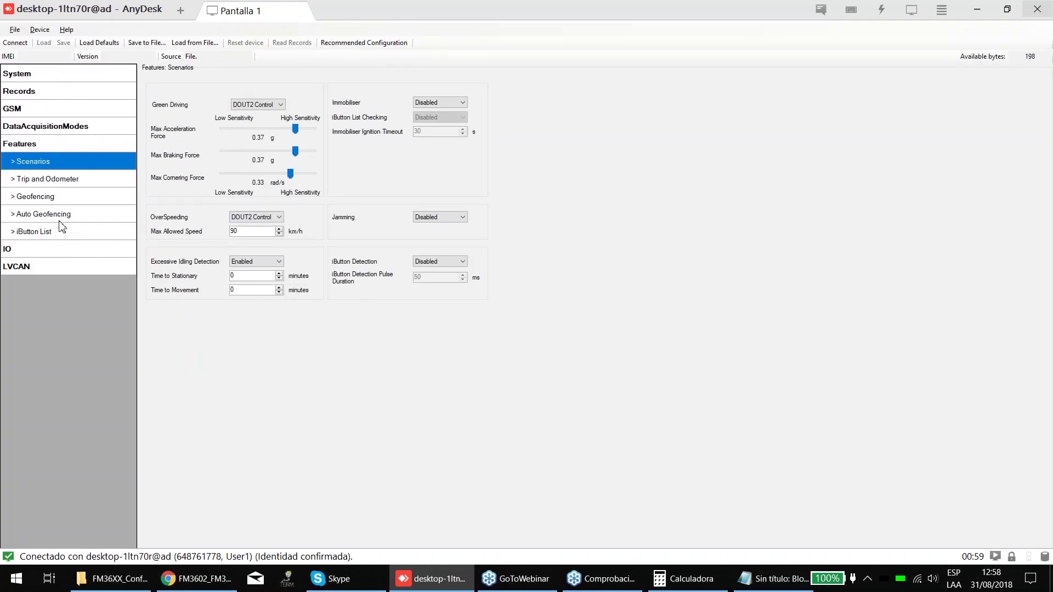
- Set both Time to Stationary and Time to Movement to 1 minute
key(Tab)
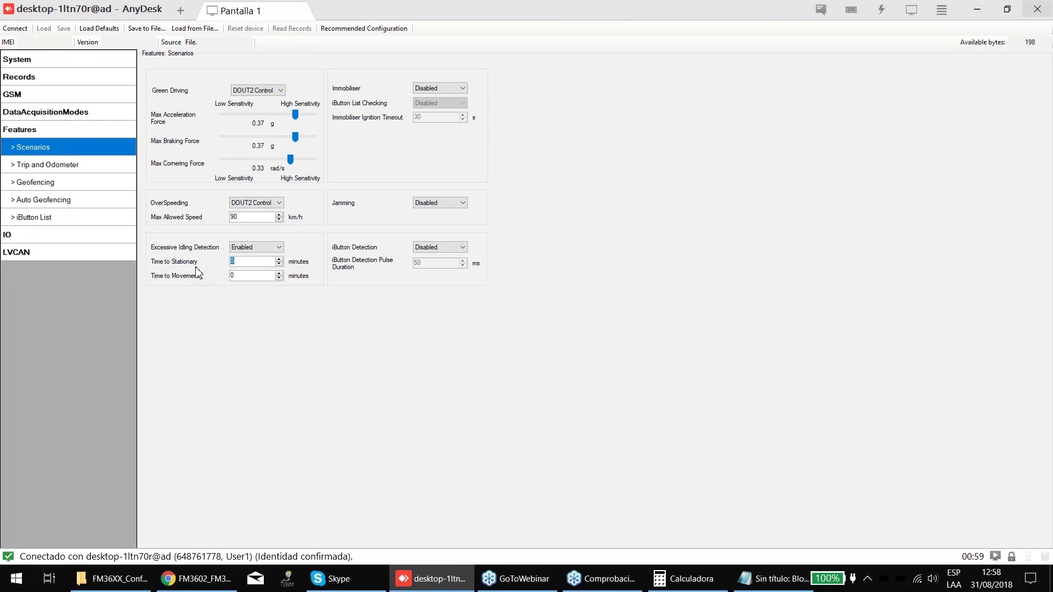
text(1)
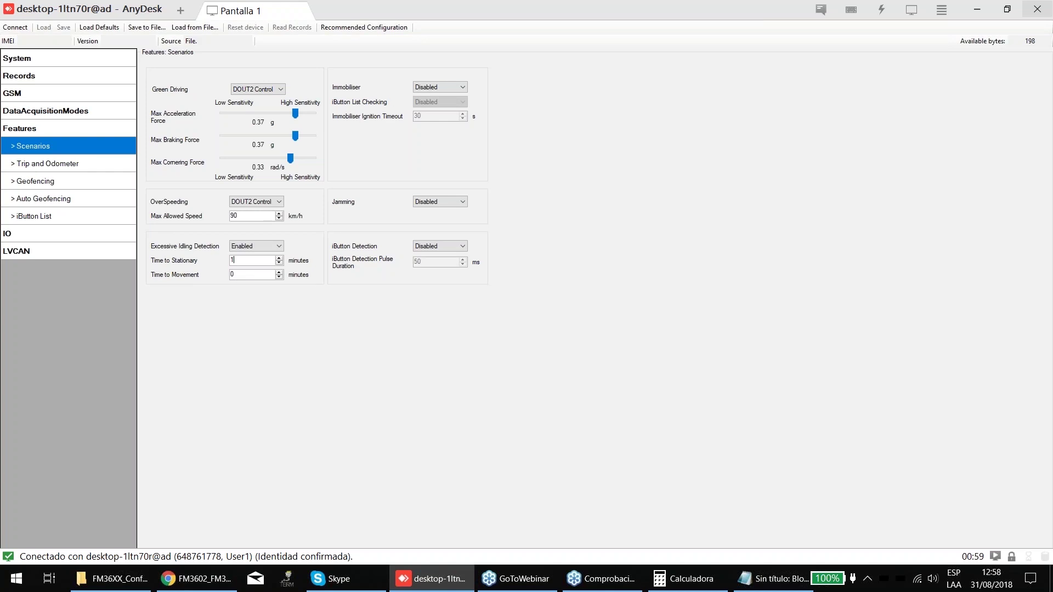
drag(234, 260, 193, 266)
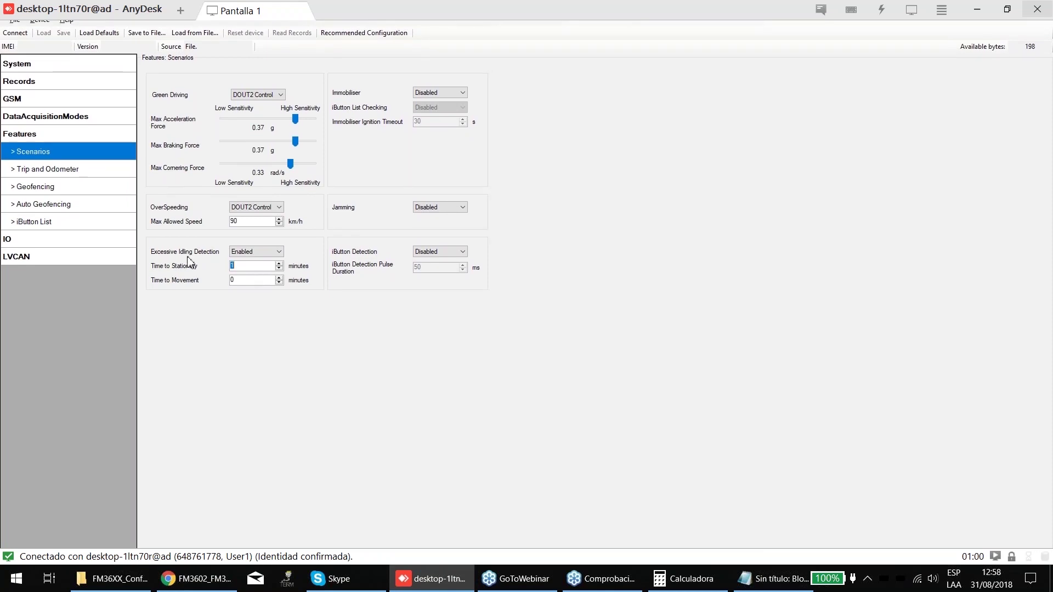
click(244, 277)
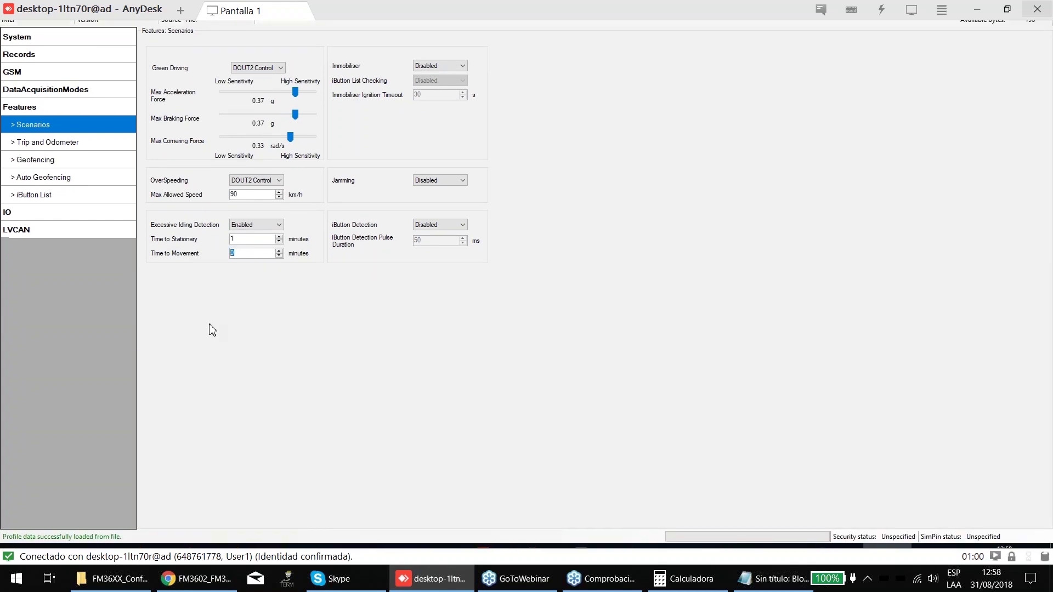
key(BackSpace)
text(1)
- Set the Immobiliser output to No DOUT Control
click(438, 112)
click(437, 129)
click(441, 113)
click(538, 136)
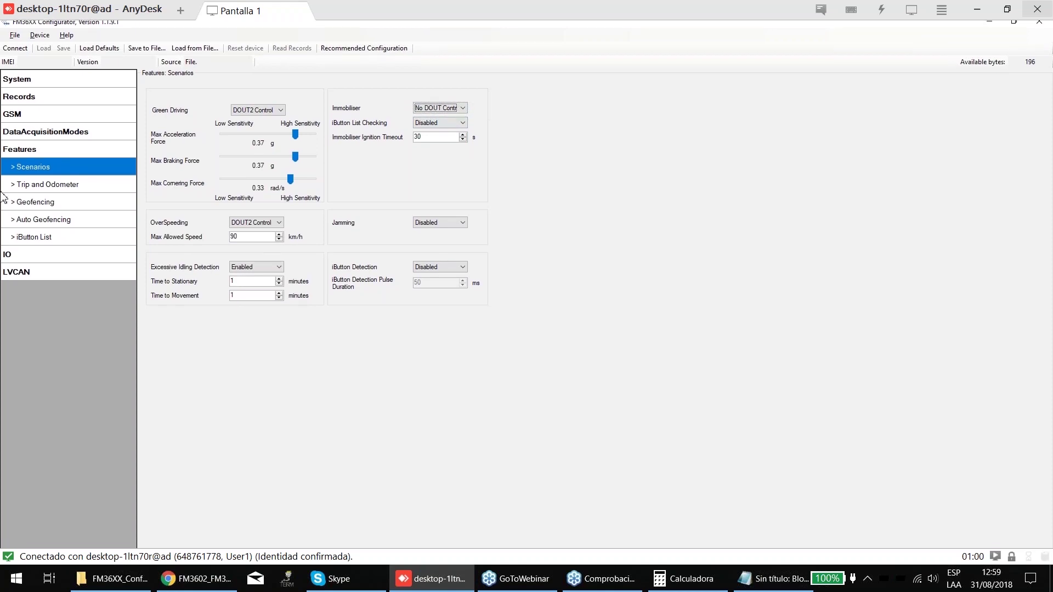
- Glance at the iButton List and Records pages, then return to Features scenarios
click(53, 231)
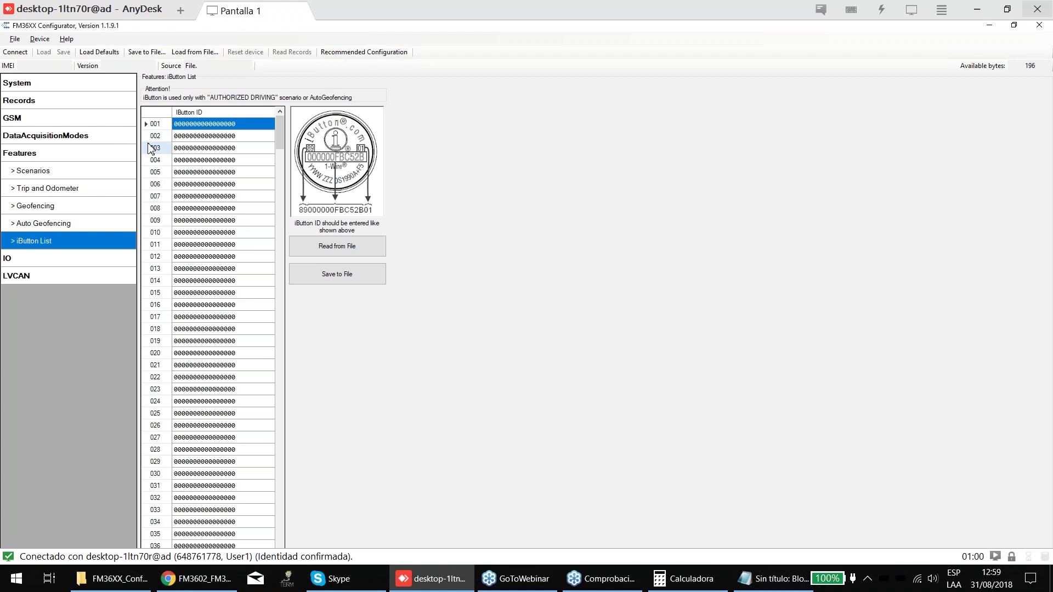
click(48, 104)
click(36, 152)
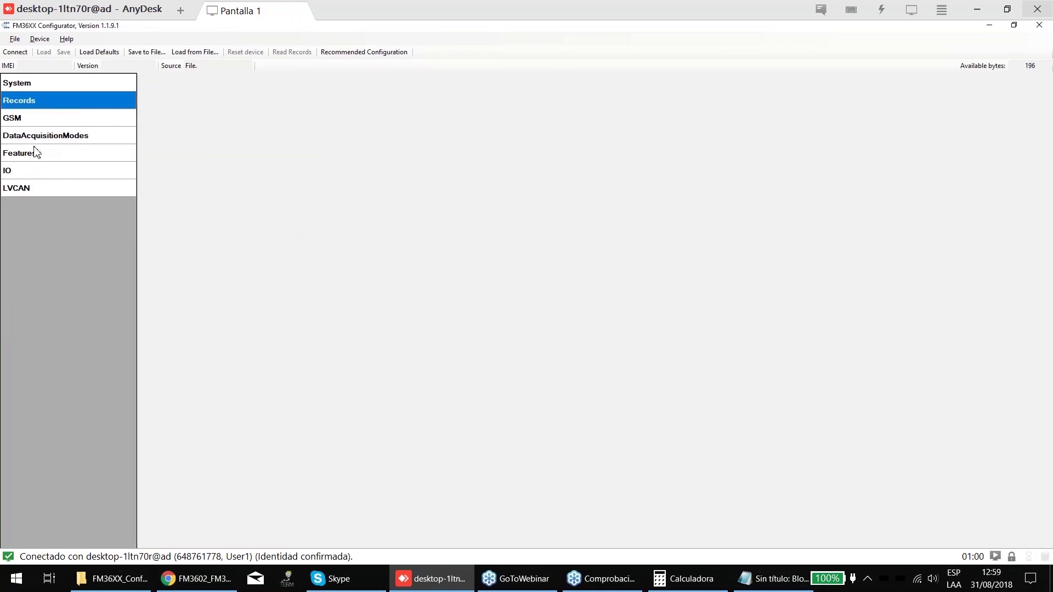
click(37, 152)
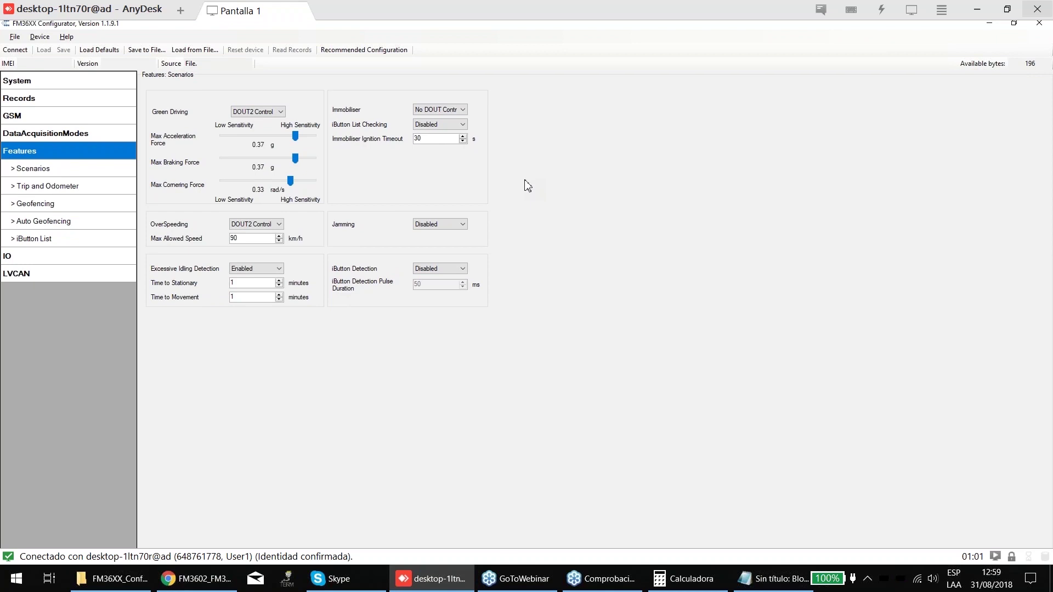
- Switch the Immobiliser output from No DOUT Control to DOUT2 Control
click(439, 111)
click(433, 121)
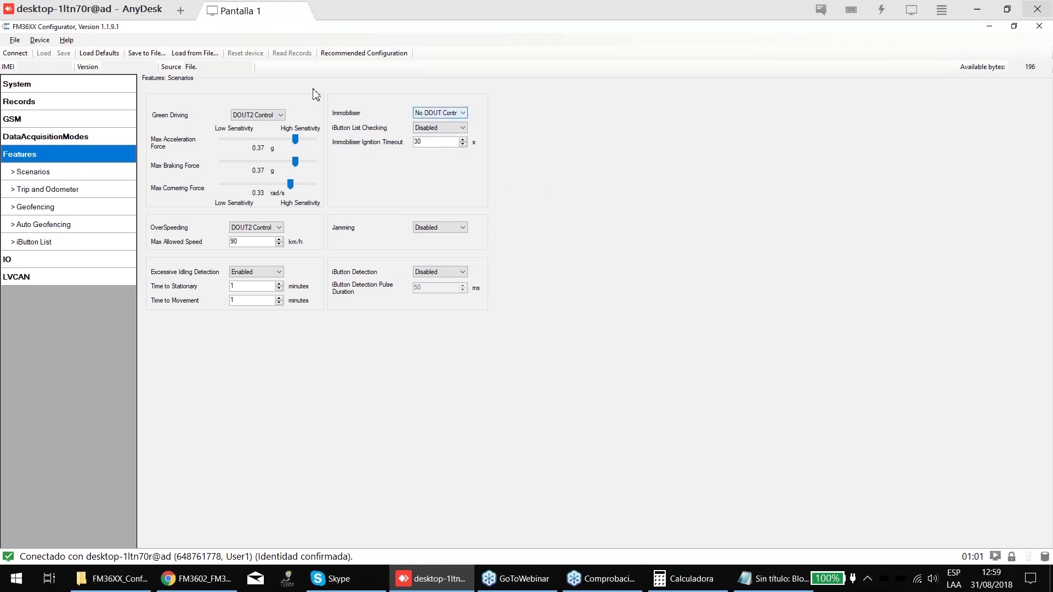
click(446, 112)
click(468, 136)
click(453, 113)
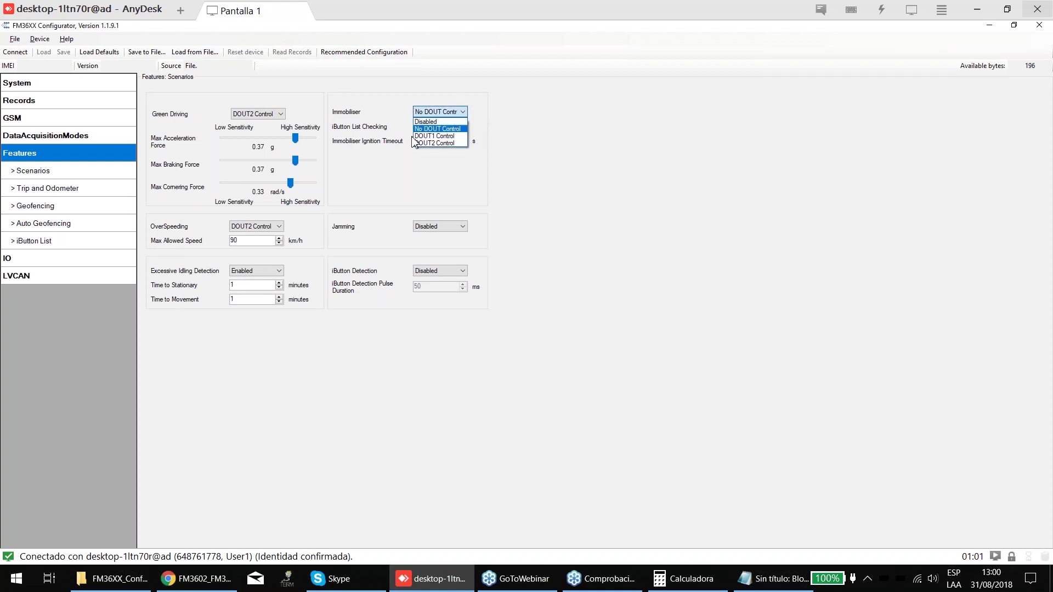
click(444, 143)
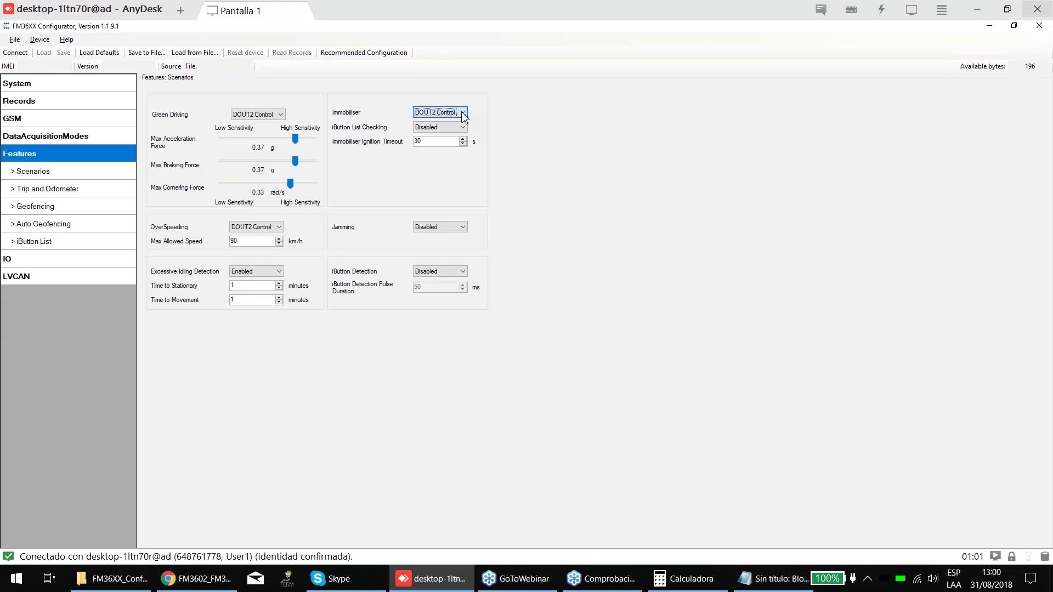
click(463, 113)
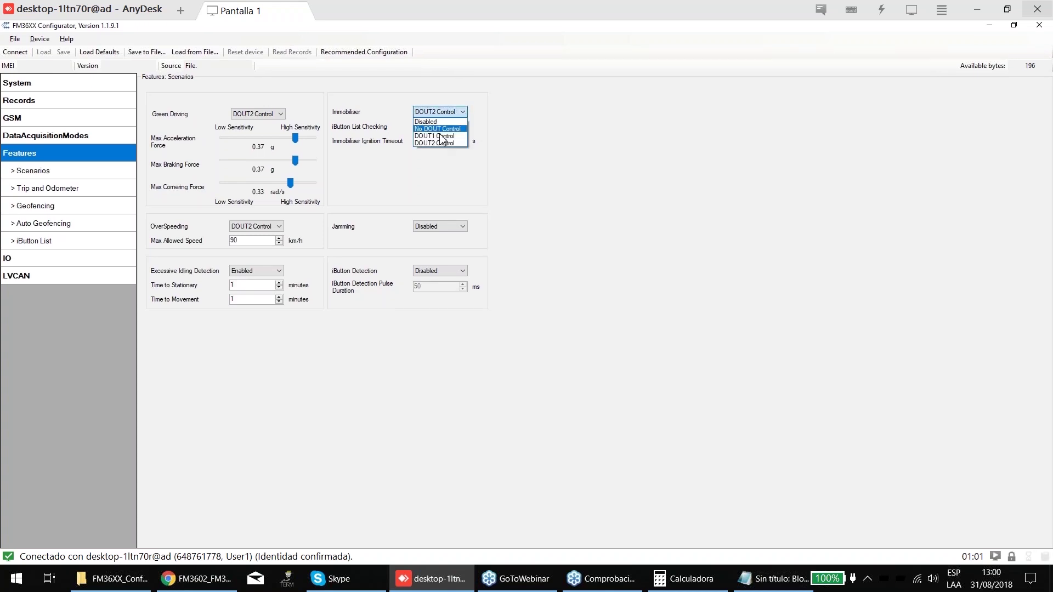
click(439, 144)
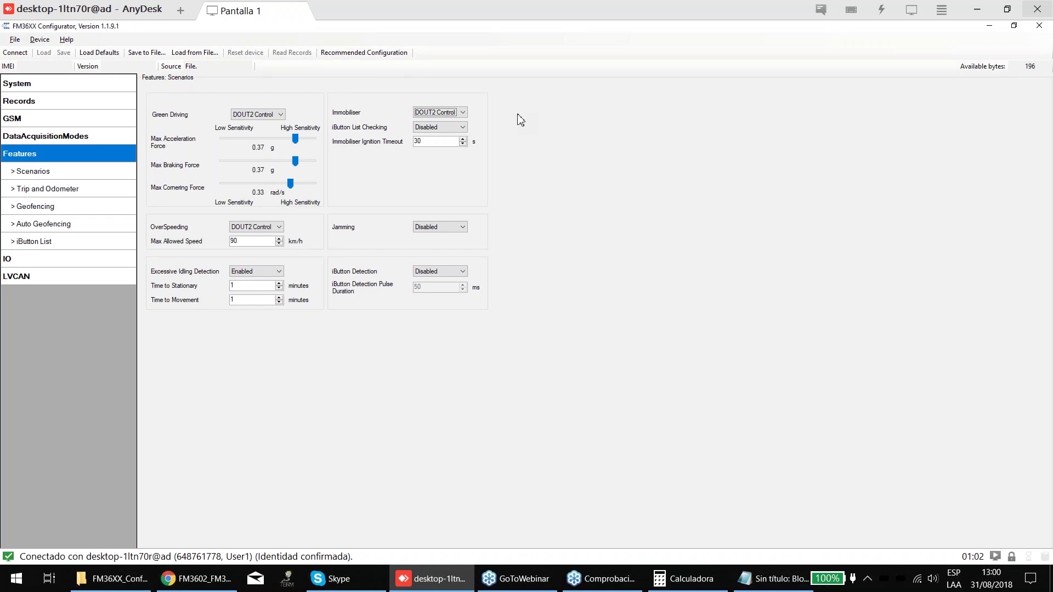
- Try iButton List Checking Enabled, browse iButton List and Trip/Odometer, then revert it to Disabled
click(417, 130)
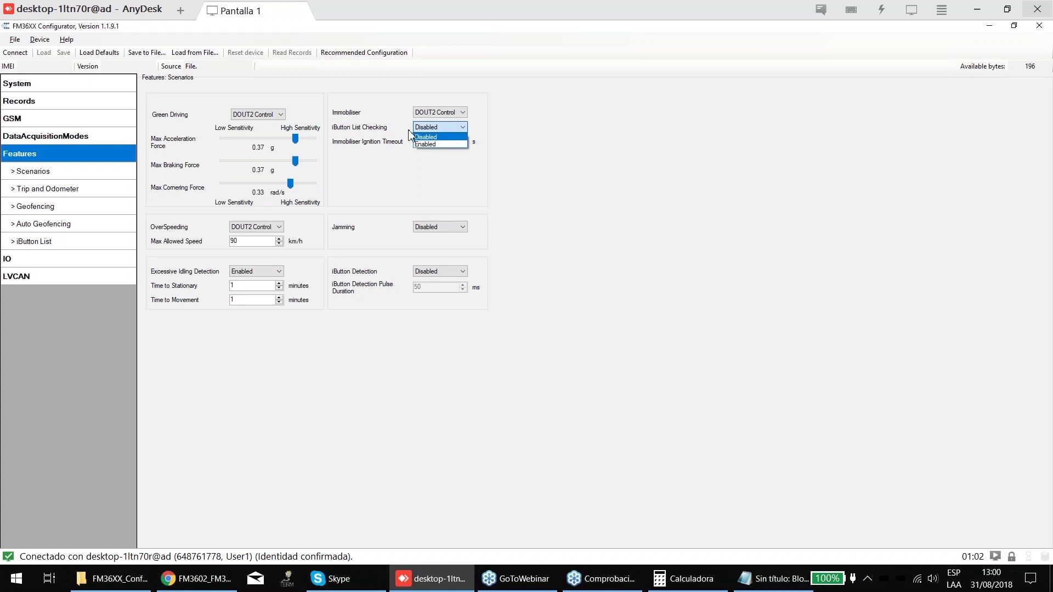
click(448, 130)
click(449, 130)
click(430, 139)
click(30, 227)
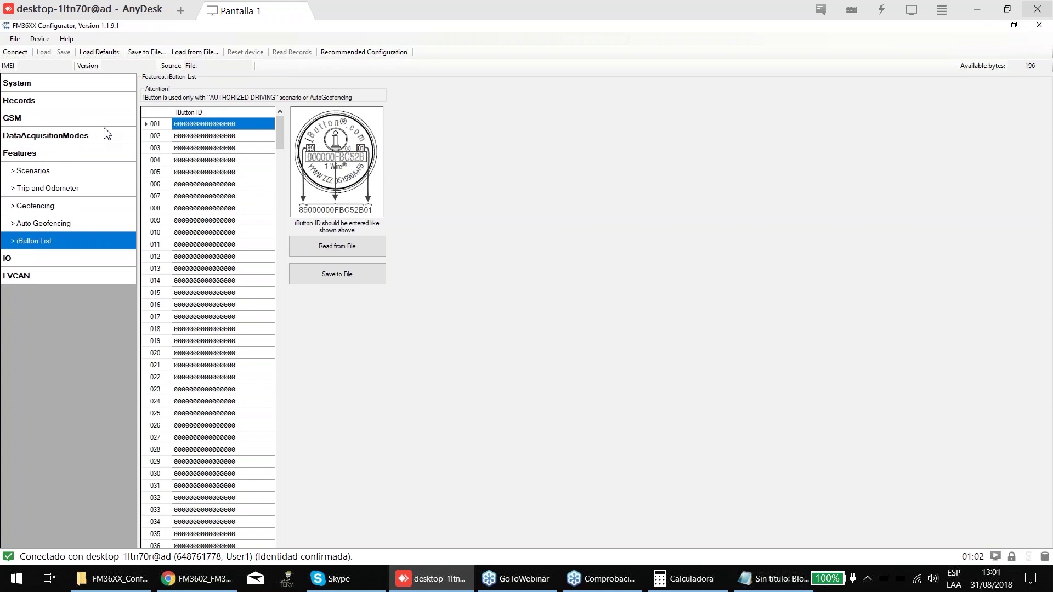
click(44, 186)
click(74, 169)
click(438, 127)
click(434, 134)
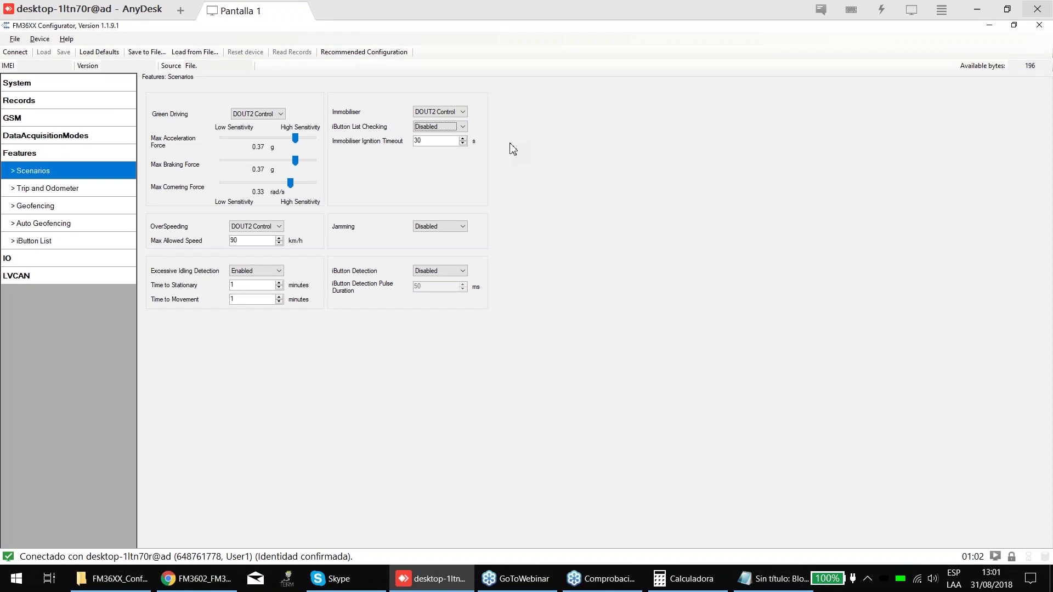
- Set Immobiliser to DOUT1 Control, enable iButton List Checking, and enter 999 as ignition timeout
click(453, 116)
click(442, 136)
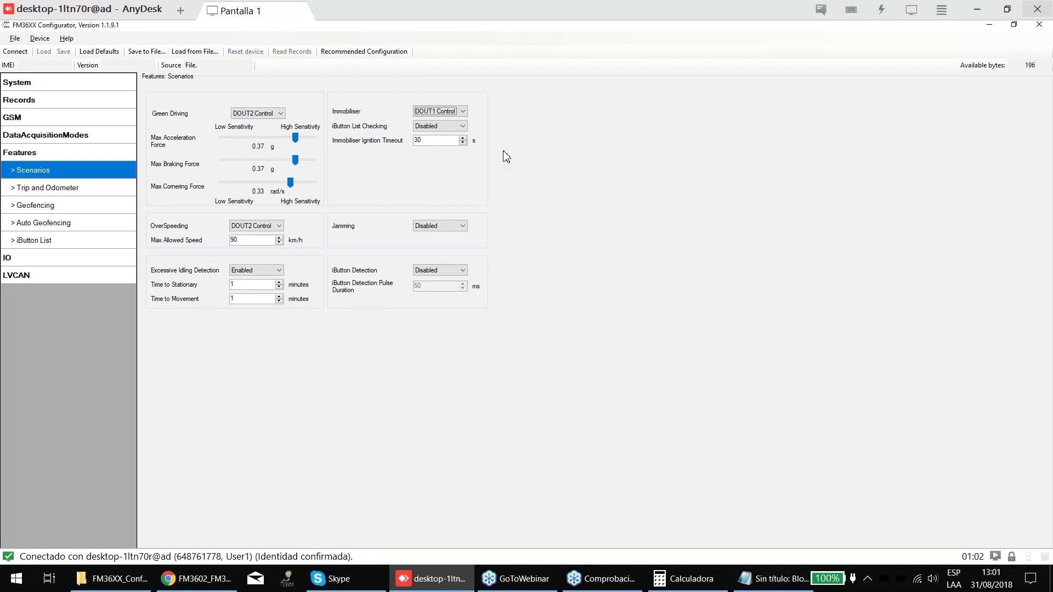
double_click(418, 141)
click(449, 144)
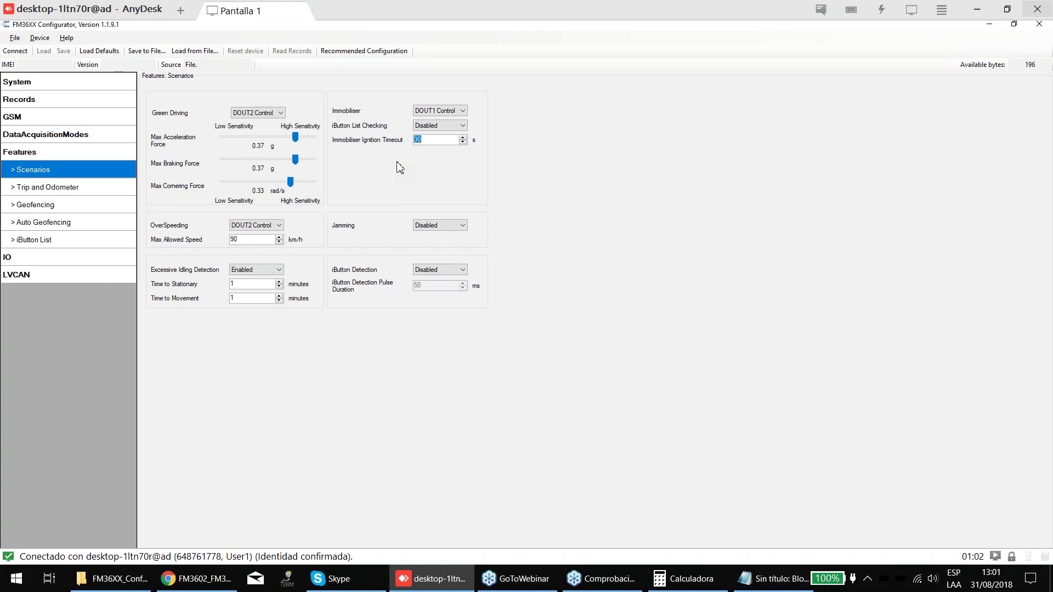
click(436, 125)
click(433, 144)
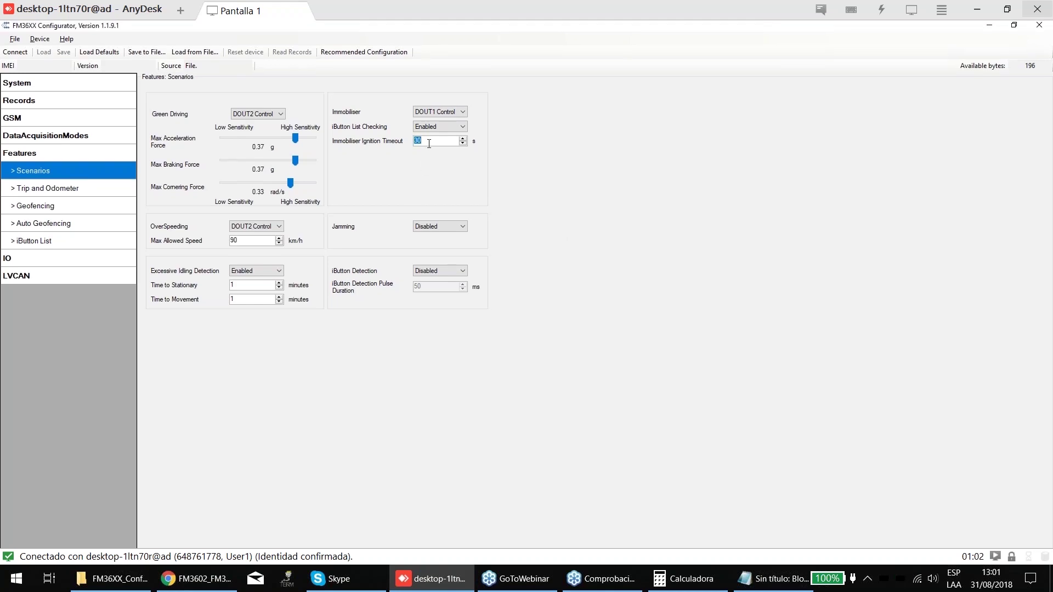
text(99999)
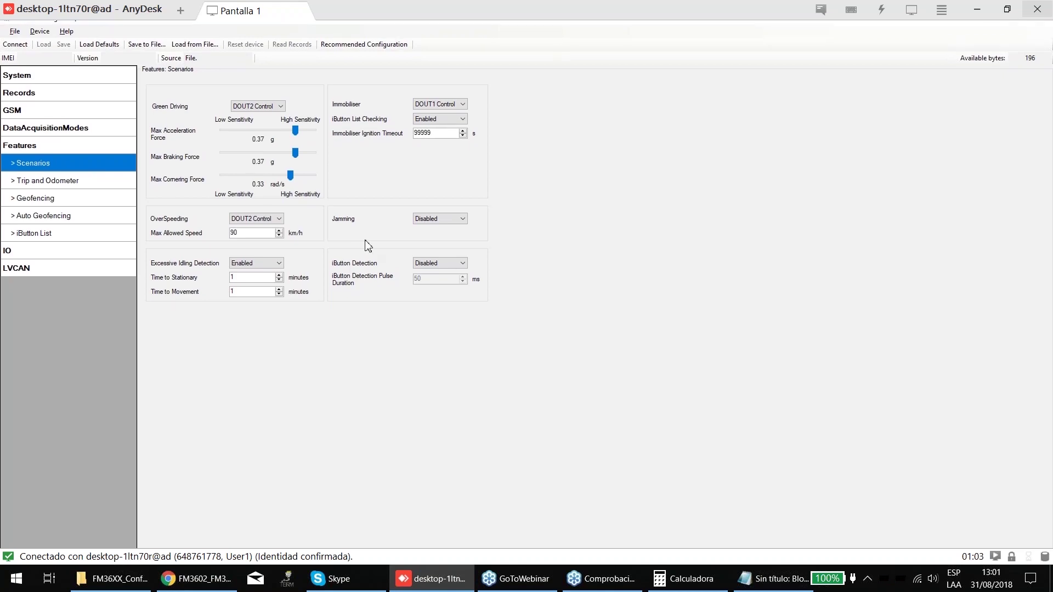
click(440, 212)
- Cycle Jamming's output through No DOUT and DOUT1 Control, settling on DOUT2 Control
click(437, 229)
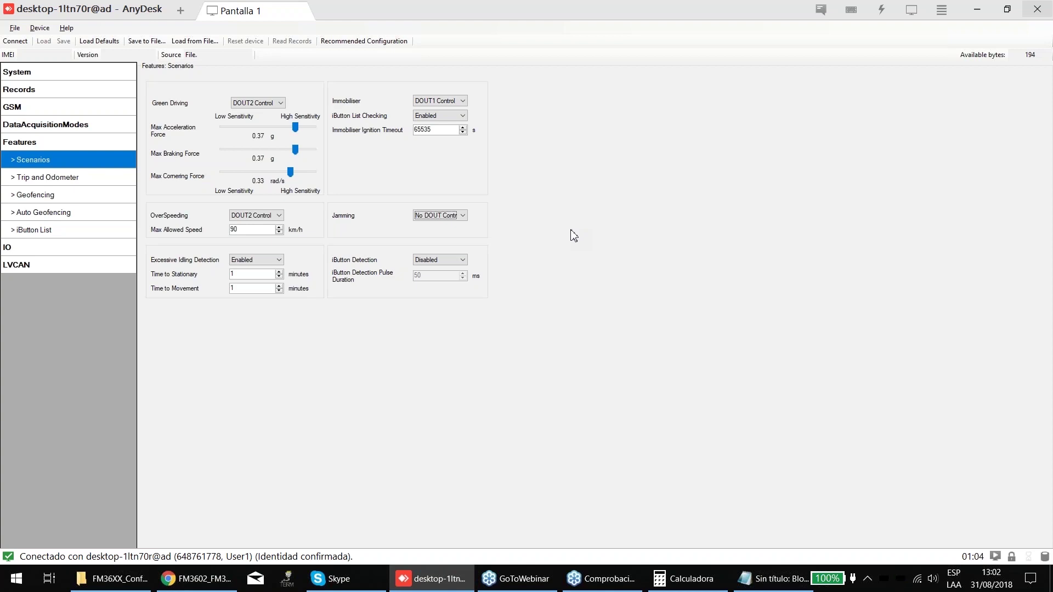
click(451, 218)
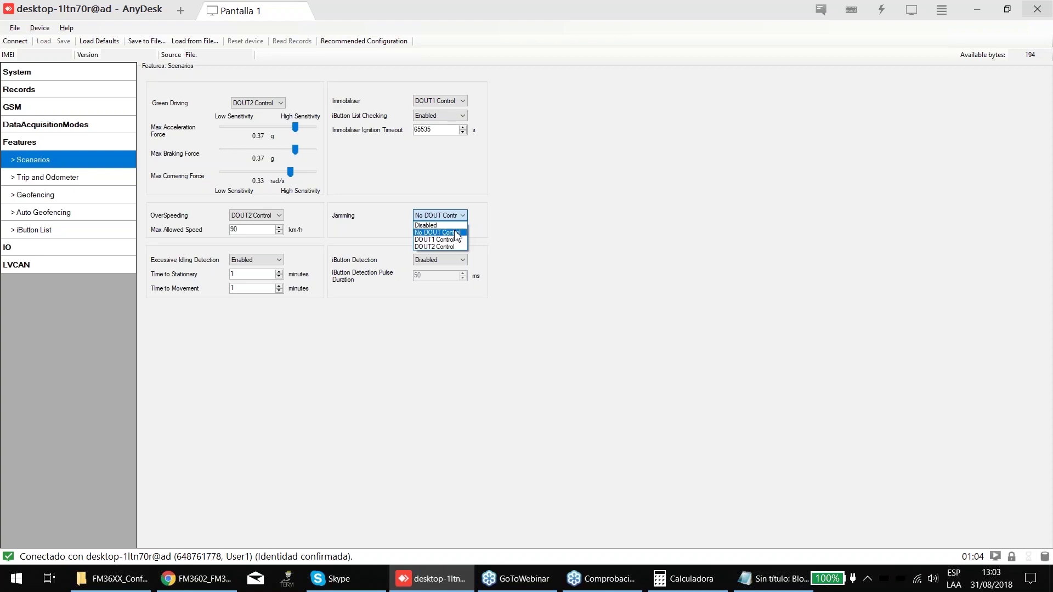
click(457, 233)
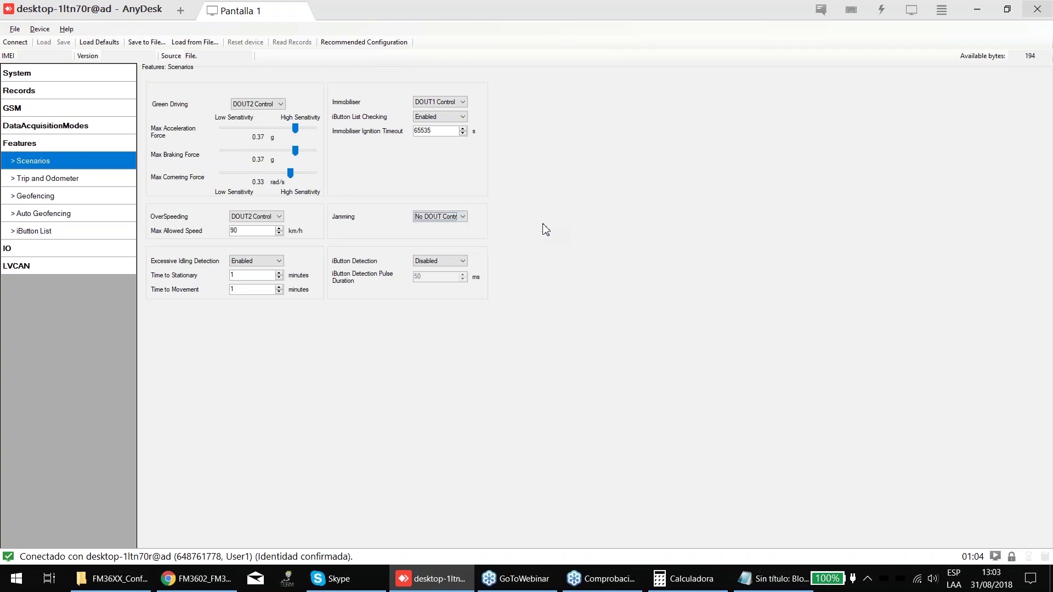
click(451, 216)
click(450, 230)
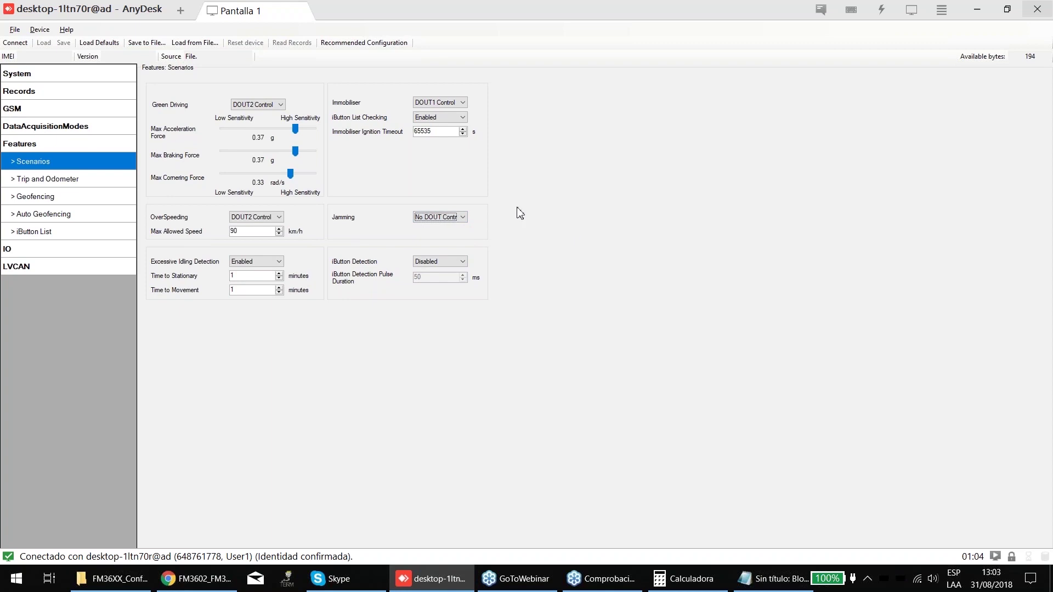
click(455, 213)
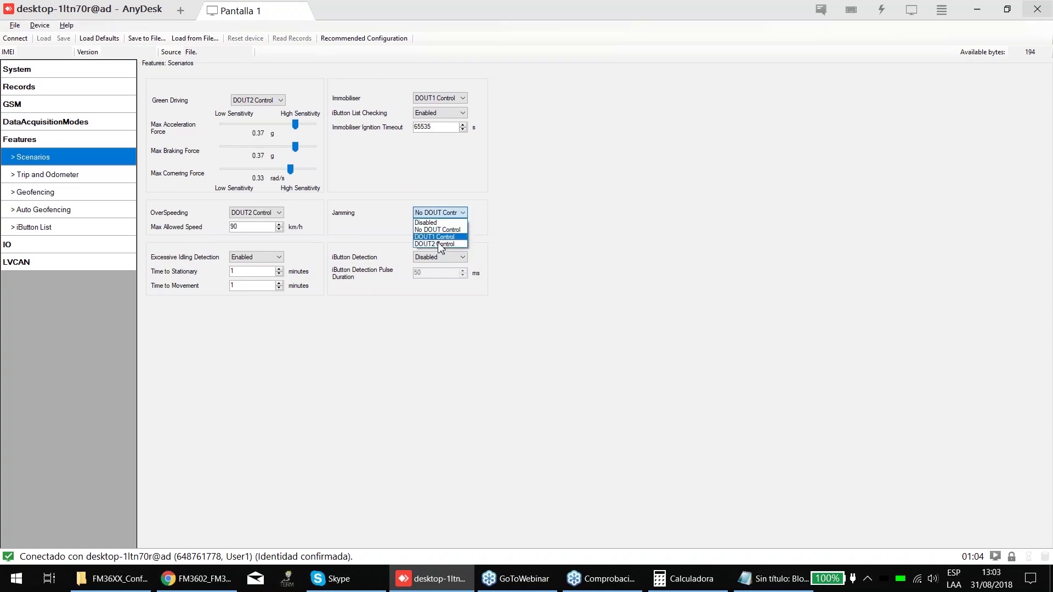
click(440, 236)
click(450, 213)
click(450, 242)
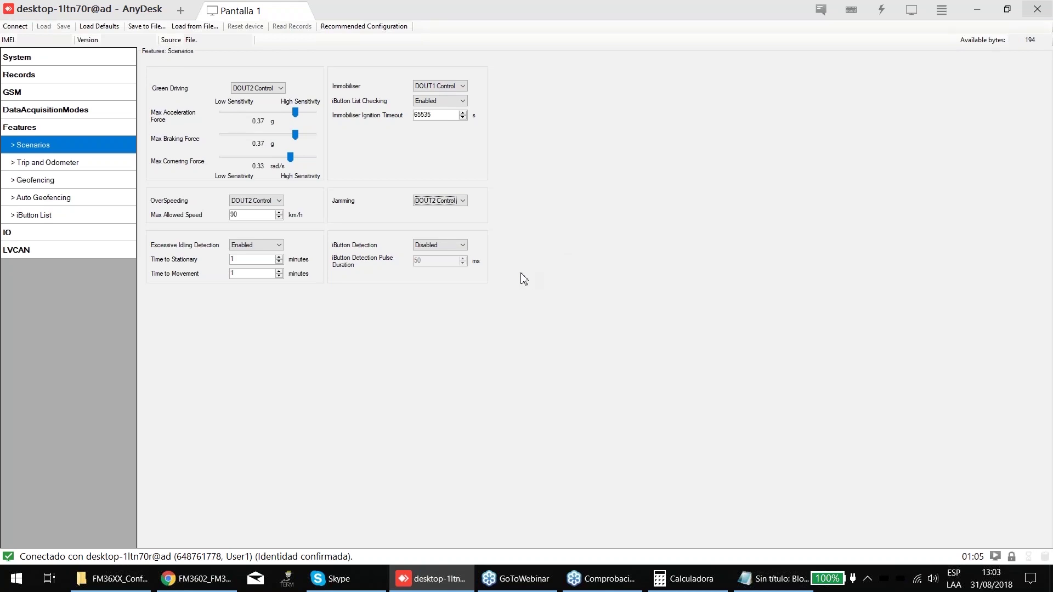
- Set iButton Detection's output to DOUT2 Control after trying DOUT1 and No DOUT
click(441, 246)
click(446, 271)
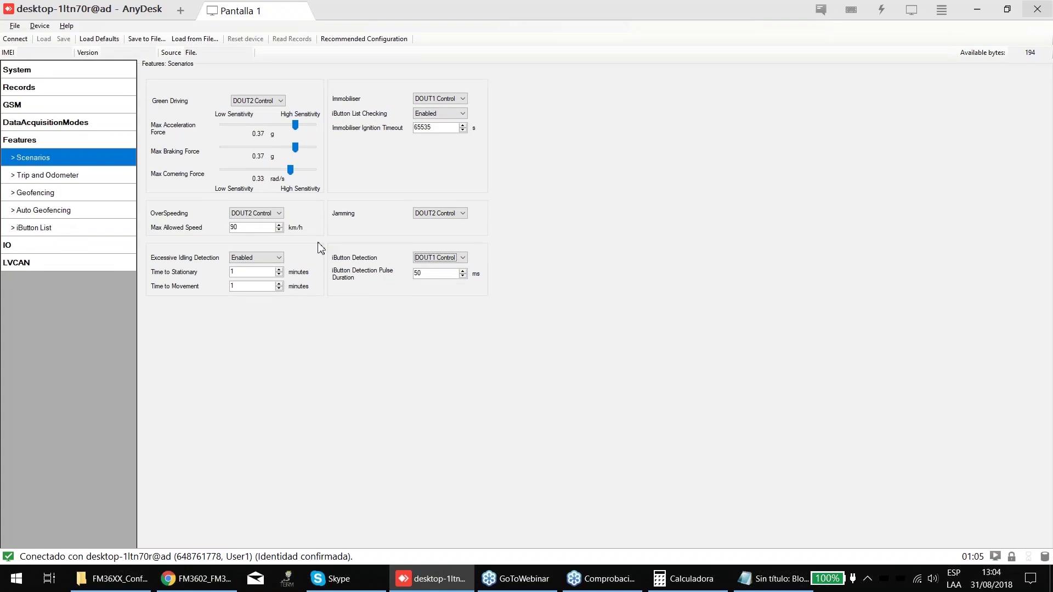
click(434, 253)
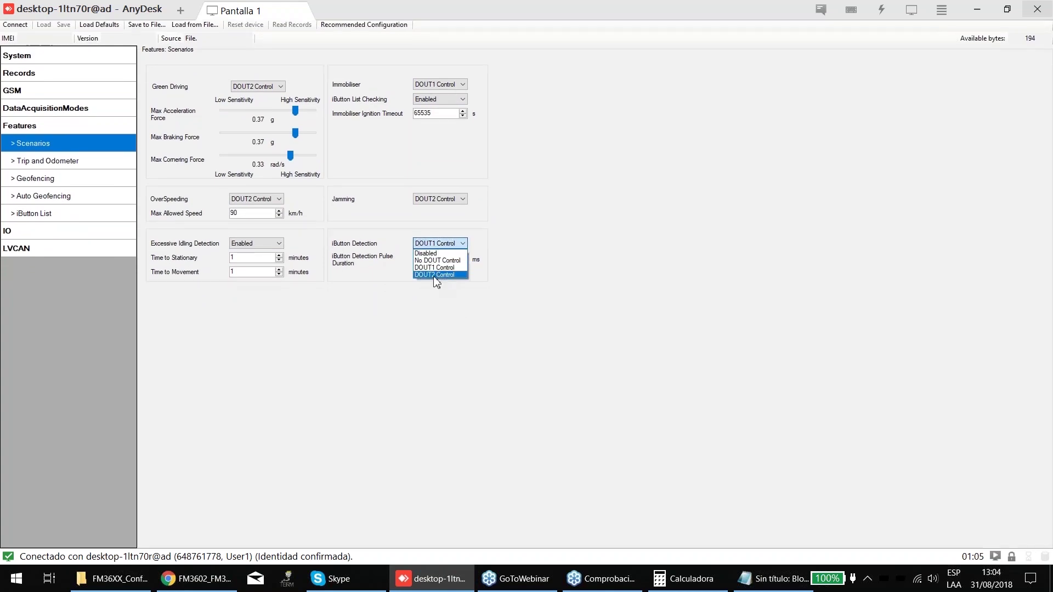
click(437, 261)
click(439, 244)
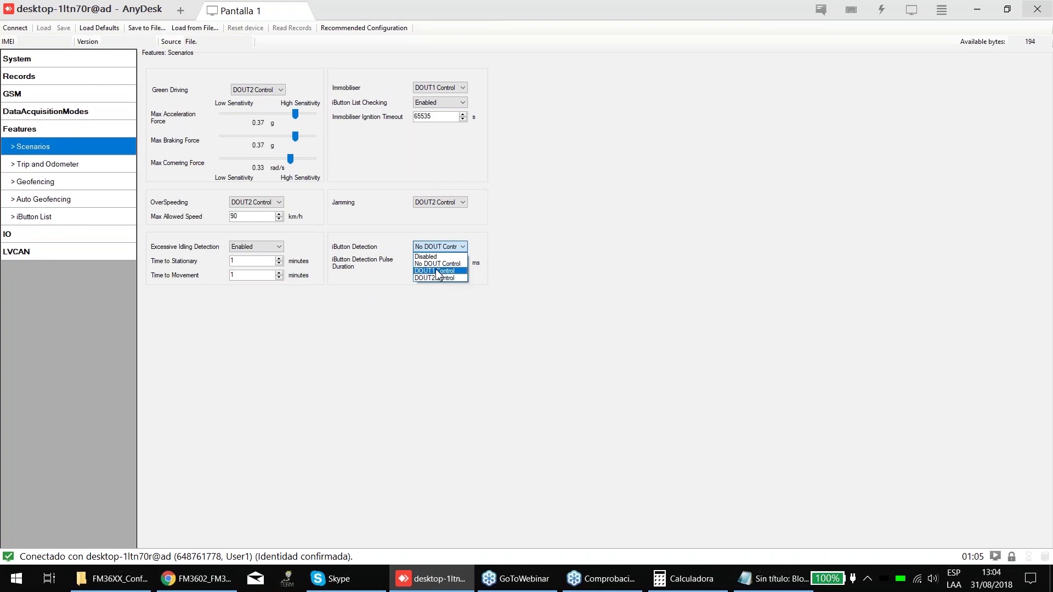
click(437, 275)
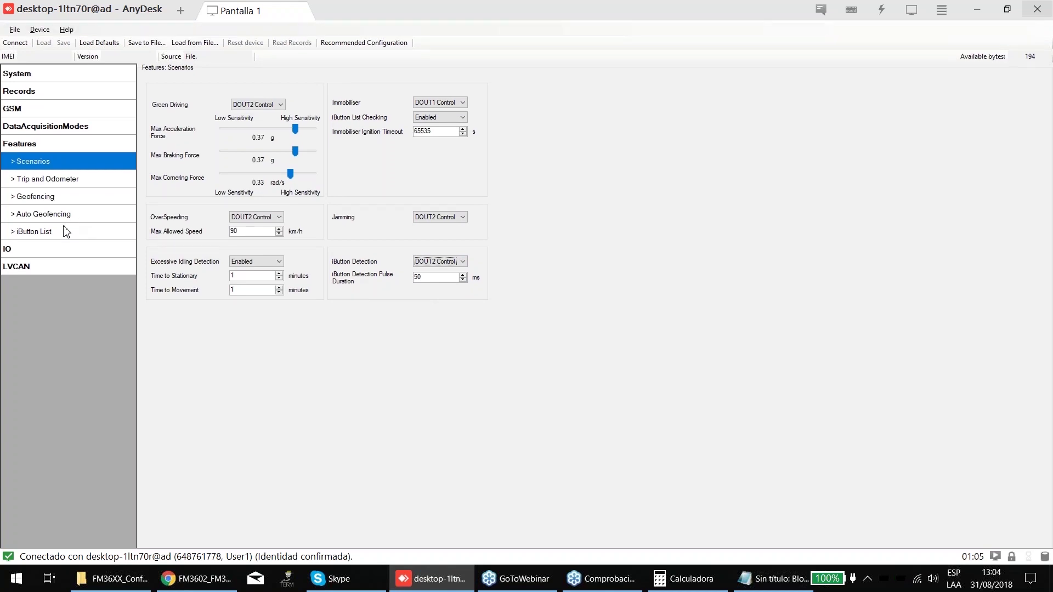
- Check the stored iButton list, then review the 50 ms pulse duration in Scenarios
click(66, 231)
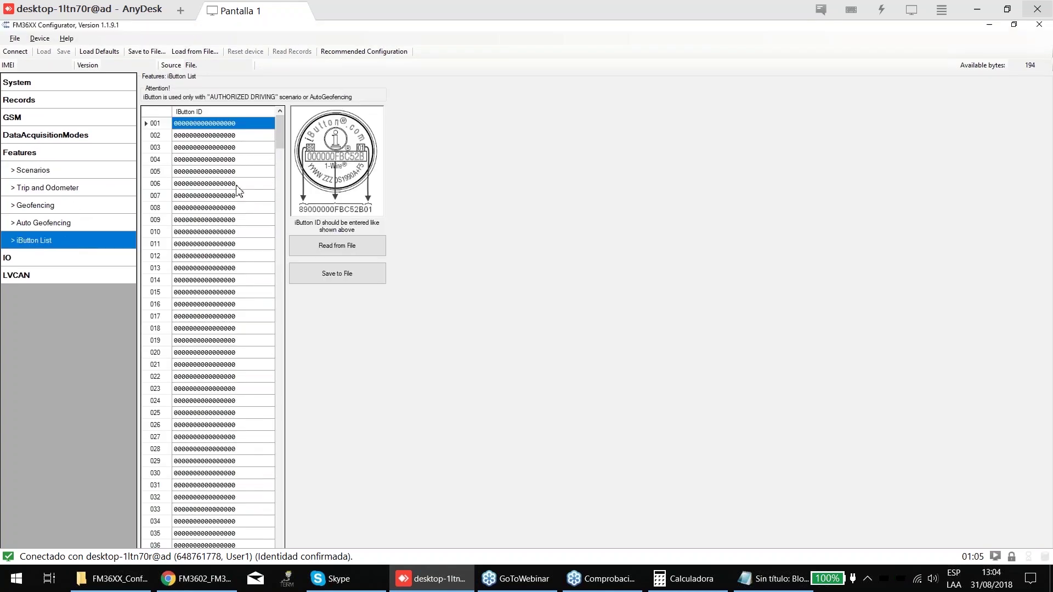
click(48, 164)
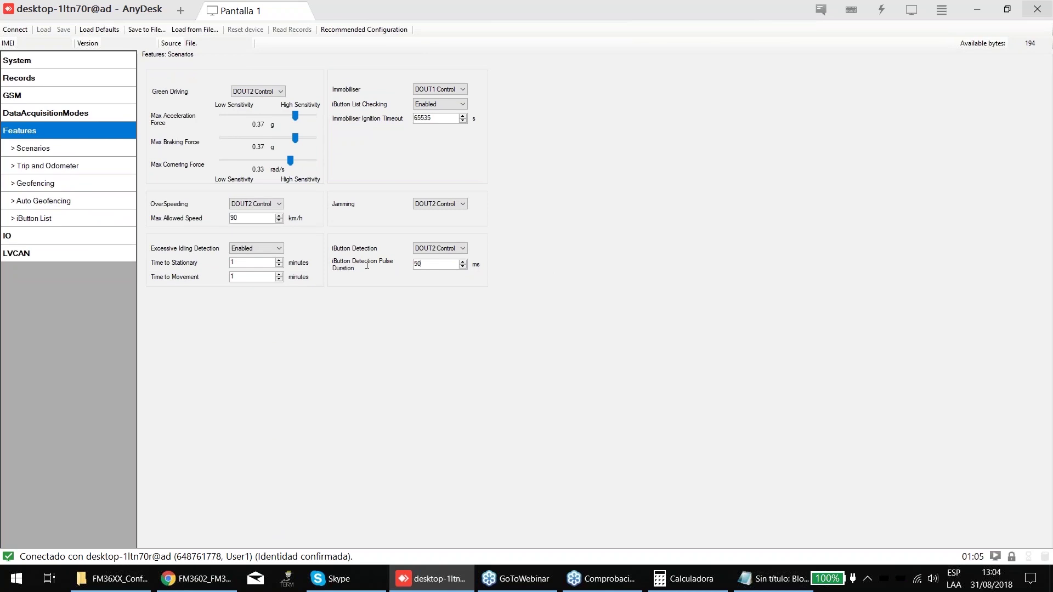
click(437, 264)
double_click(437, 264)
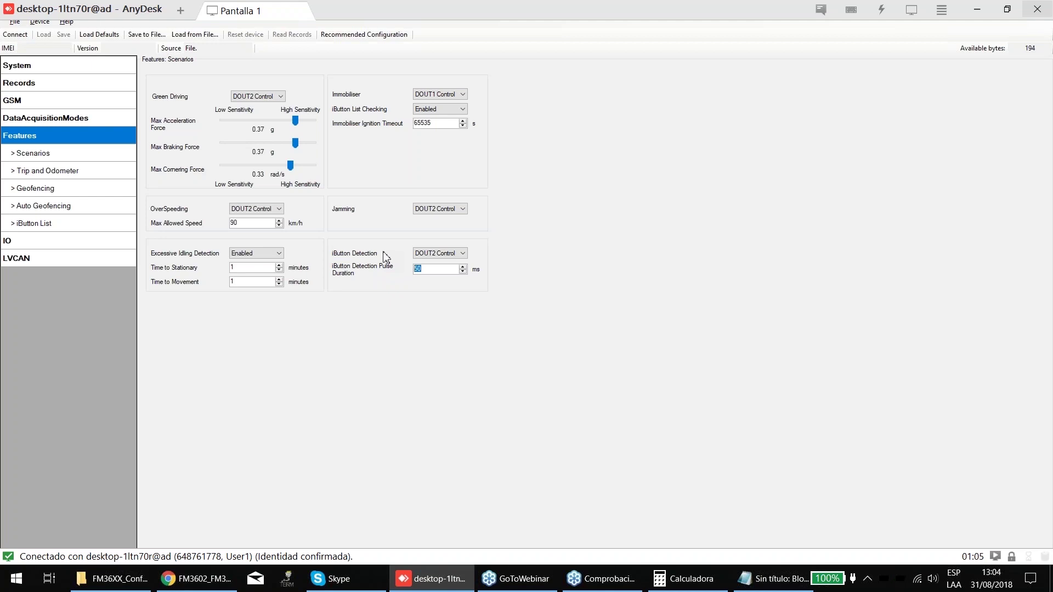
click(463, 253)
click(462, 253)
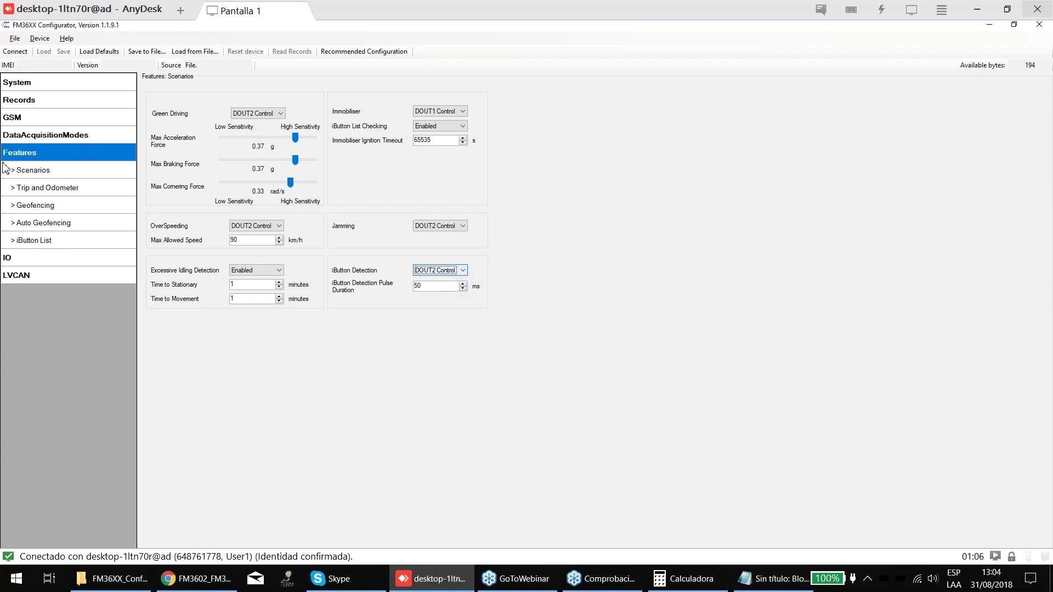
click(30, 172)
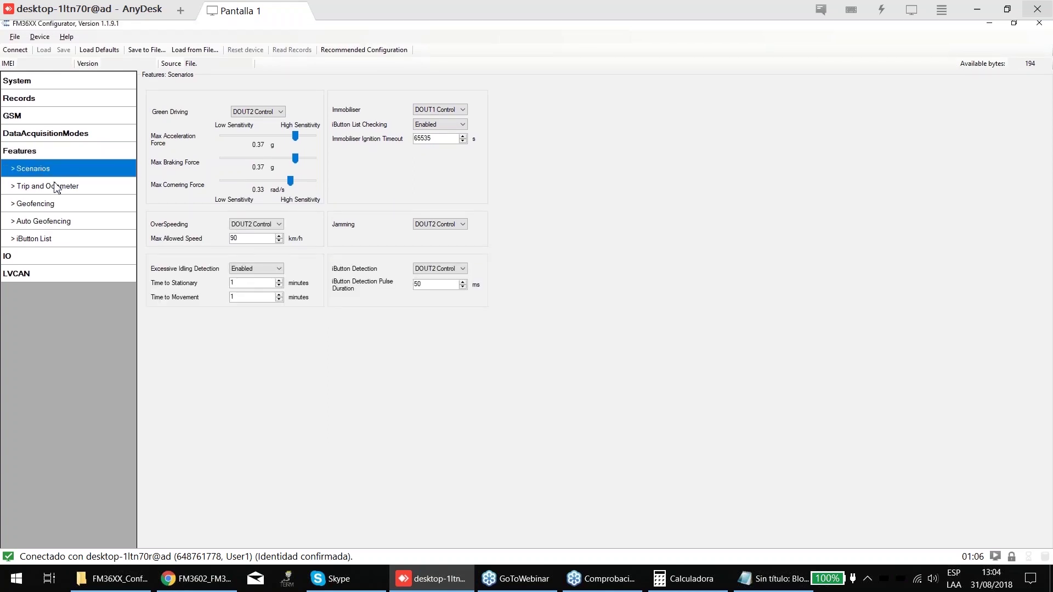
- In Trip and Odometer, enable Trip start/stop detection with 5 km/h start speed and 60 s timeout
click(49, 182)
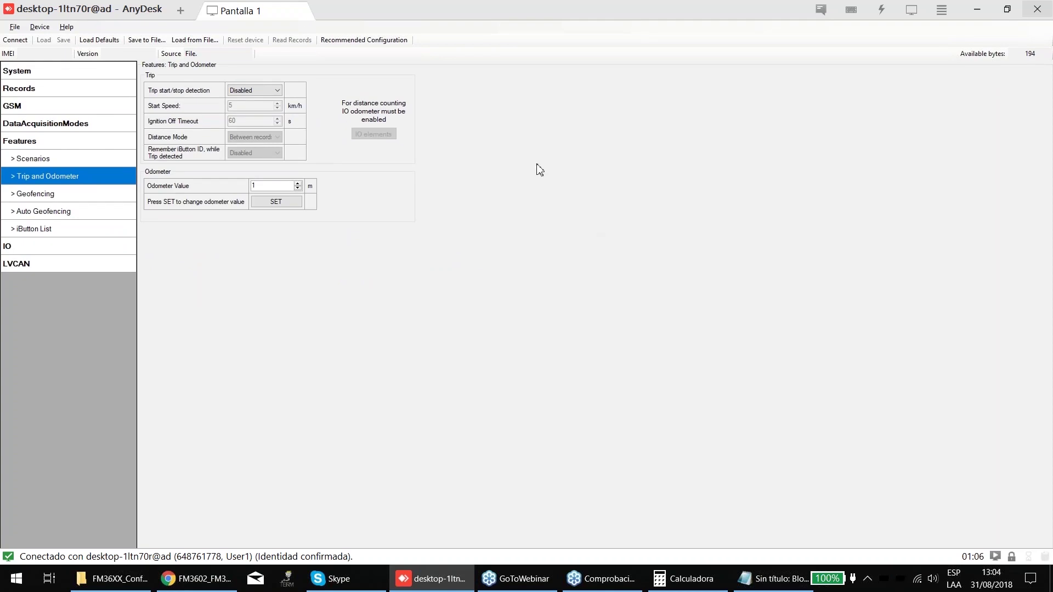
double_click(269, 191)
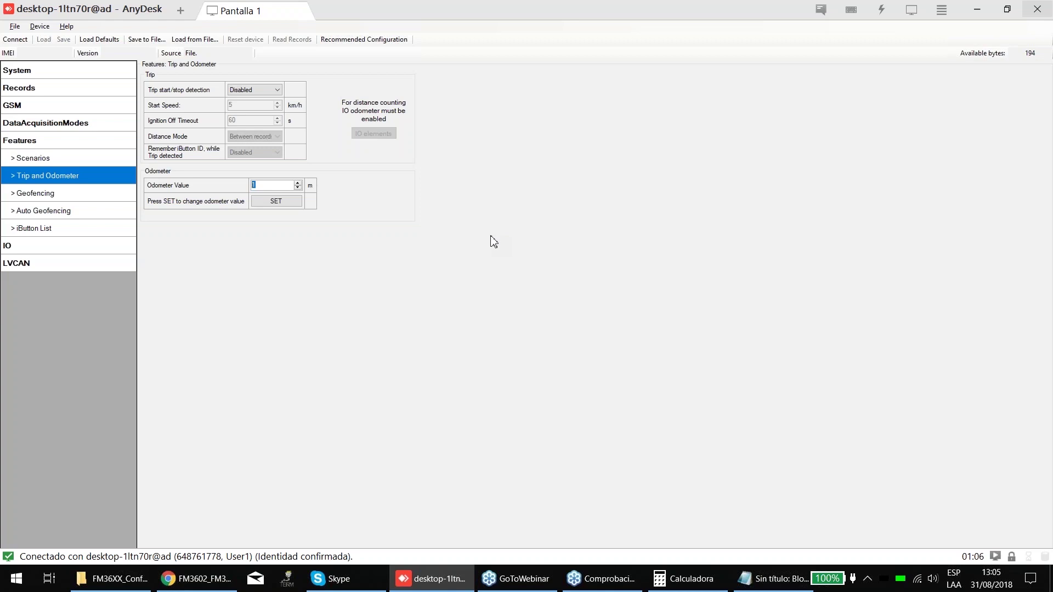
click(274, 103)
click(249, 118)
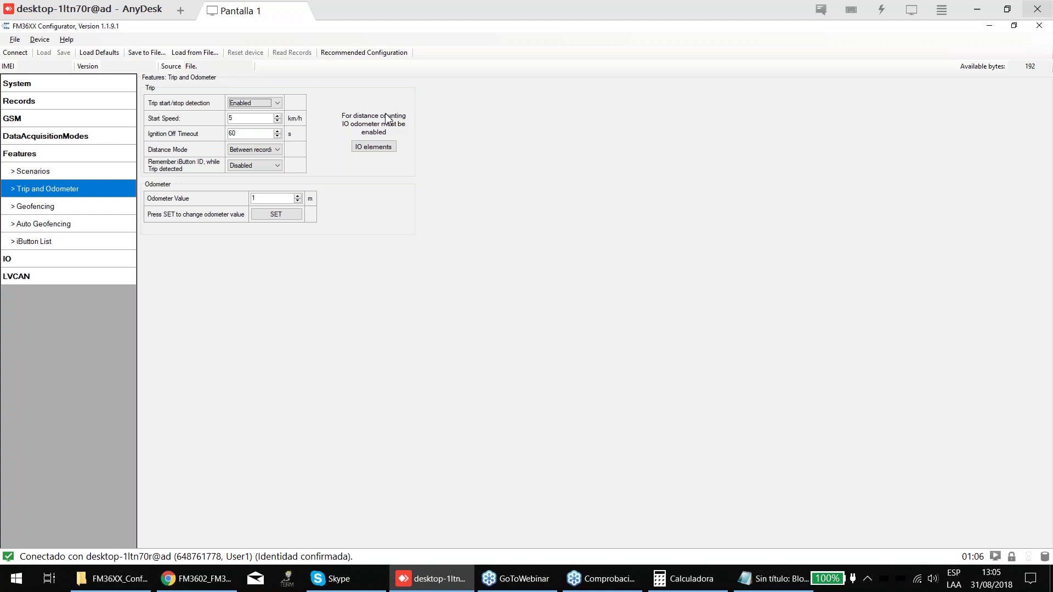
- Draw geofence Zone 1 as a rectangle from 25.7074/-100.2939 to 25.7164/-100.2741 over Monterrey
click(52, 204)
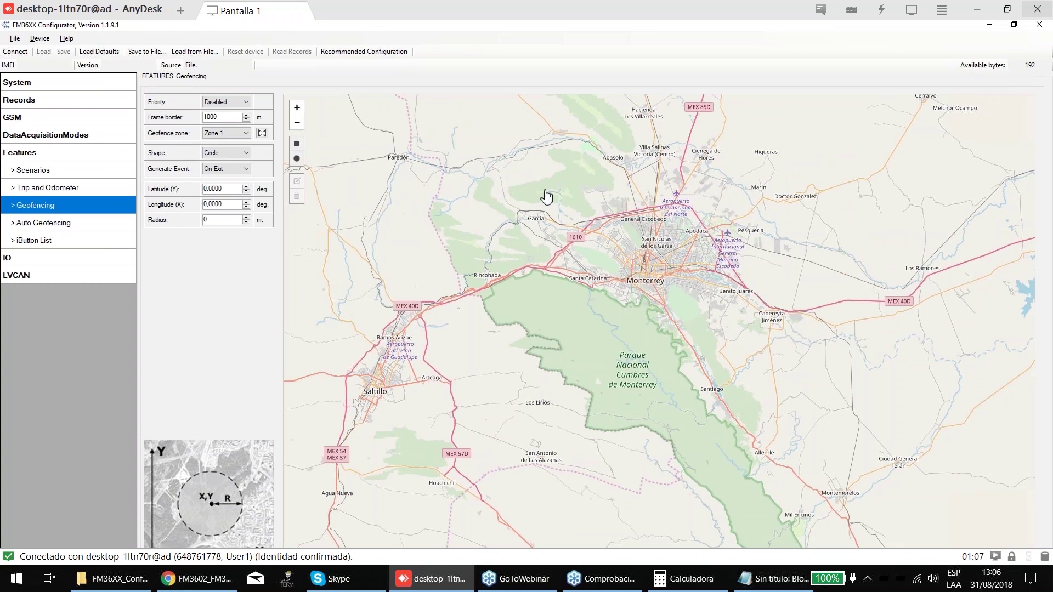
scroll(664, 255, up, 2)
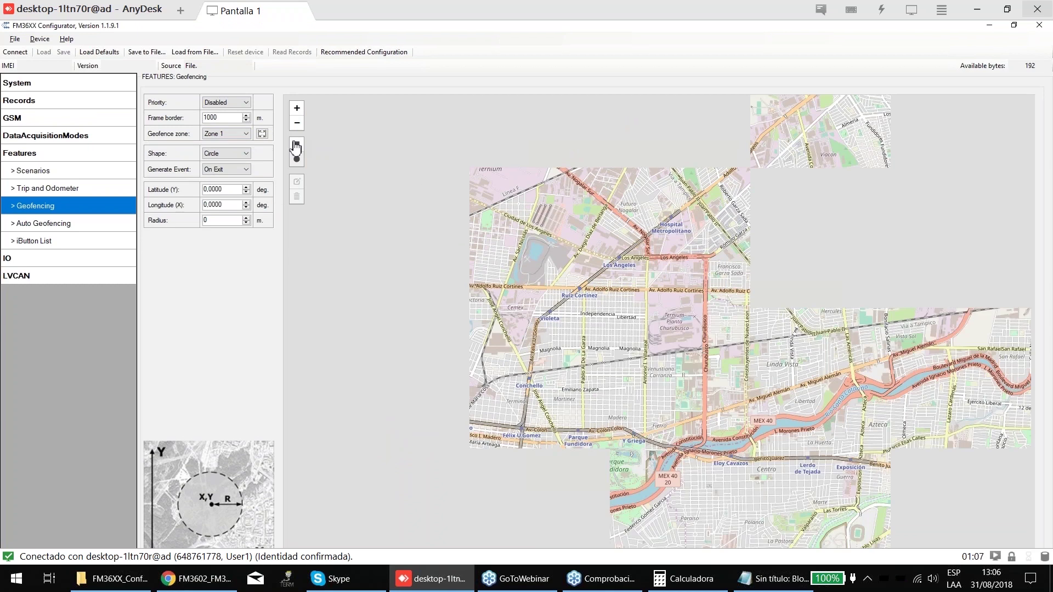
click(296, 146)
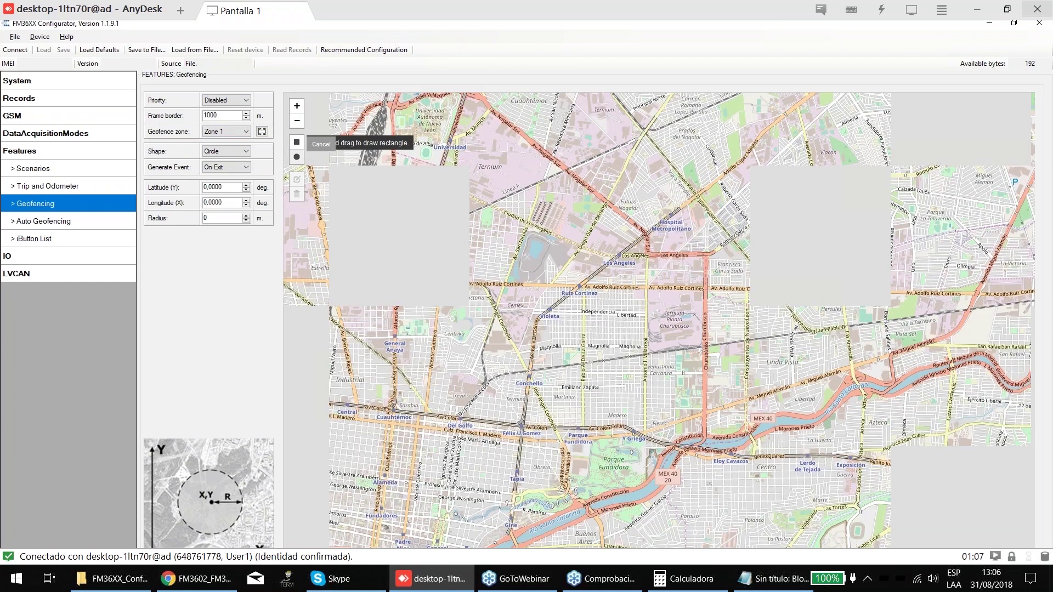
drag(540, 197, 668, 246)
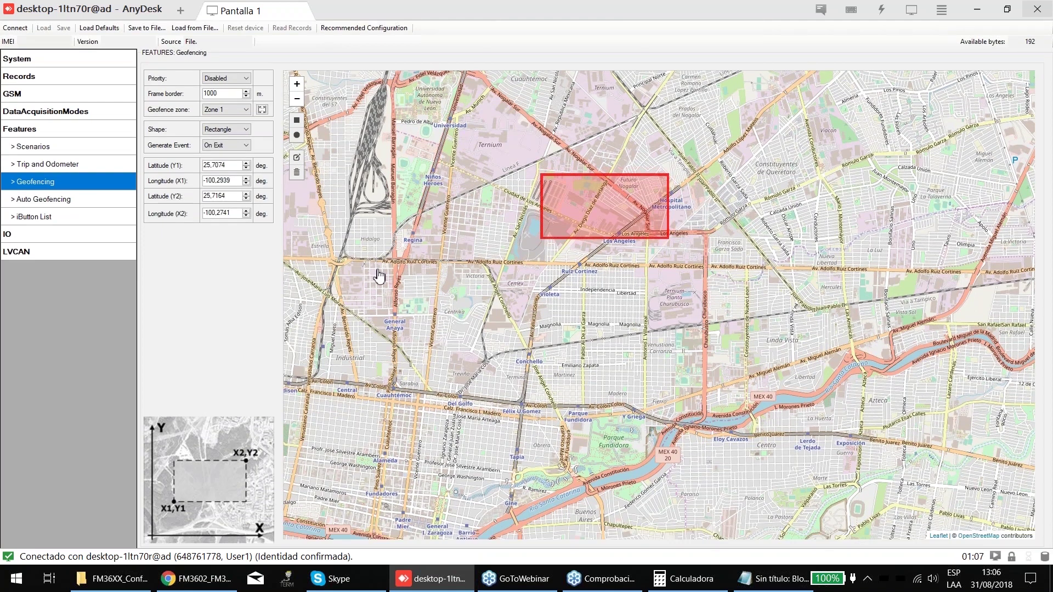
click(239, 109)
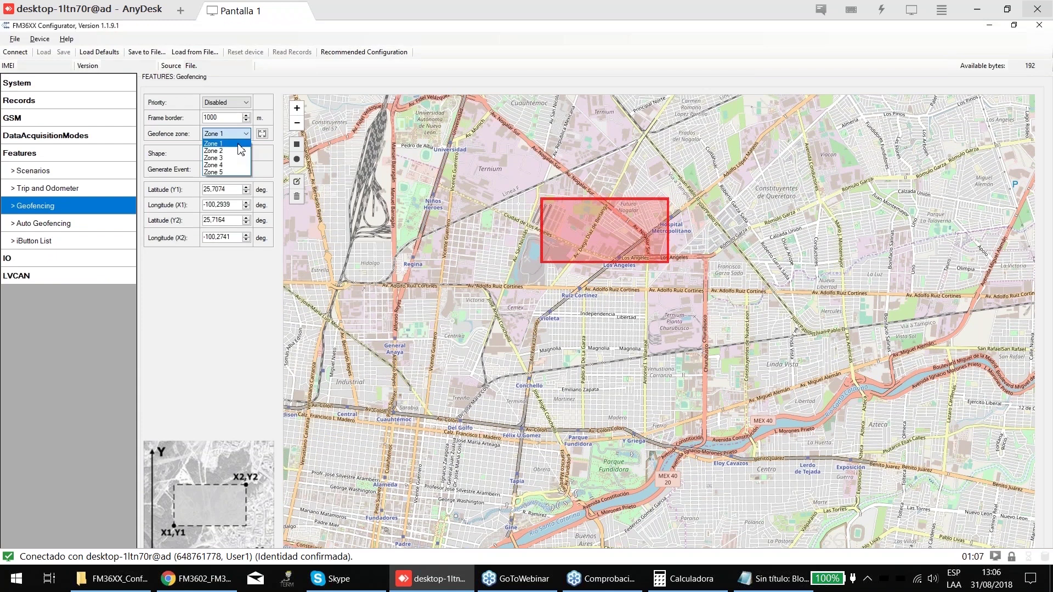
- Select Zone 2 in the geofence zone list
click(239, 150)
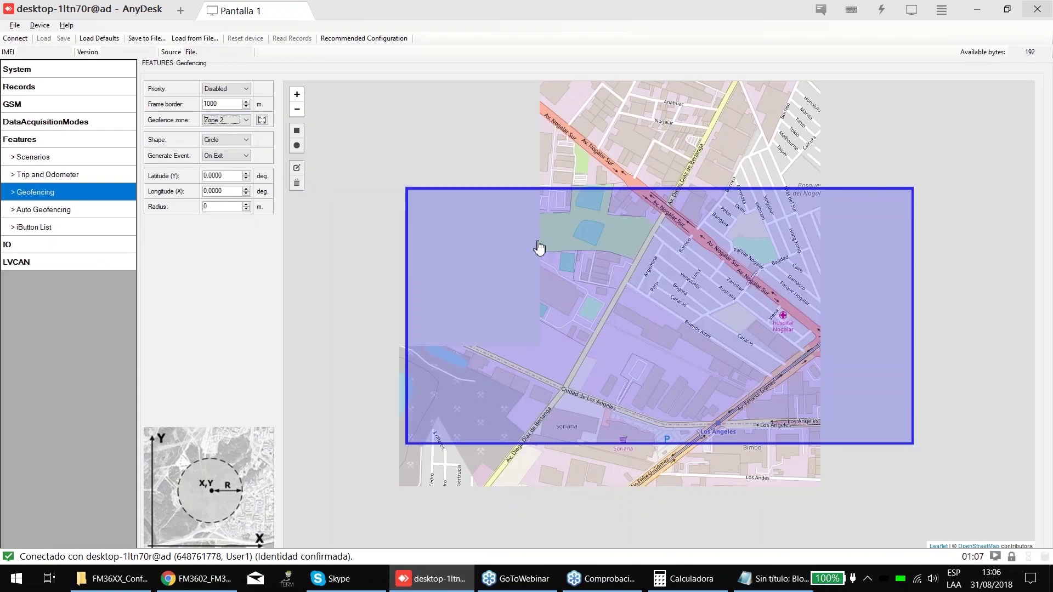
scroll(539, 248, down, 2)
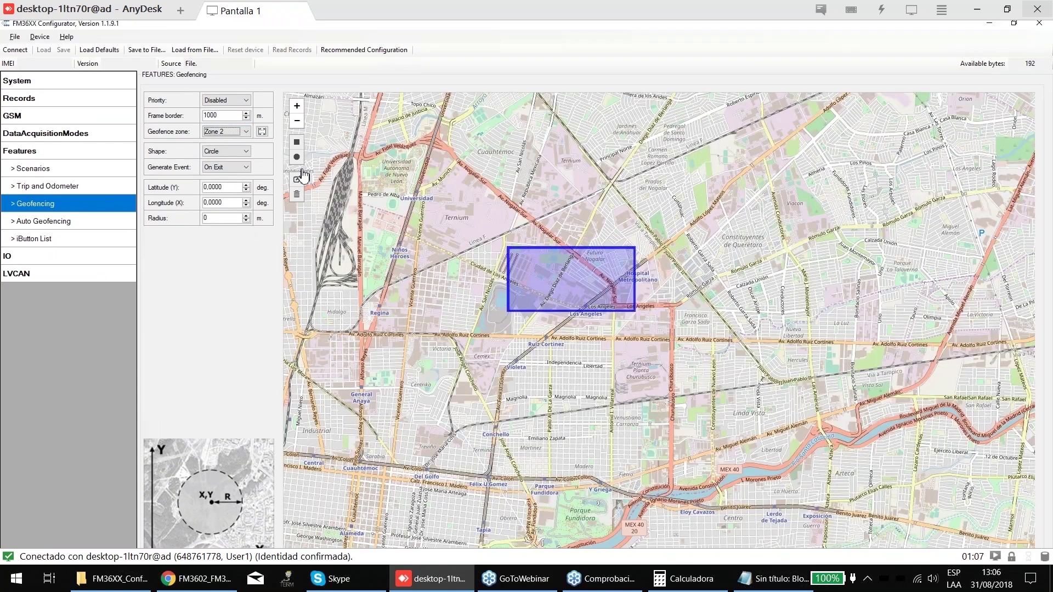
click(241, 132)
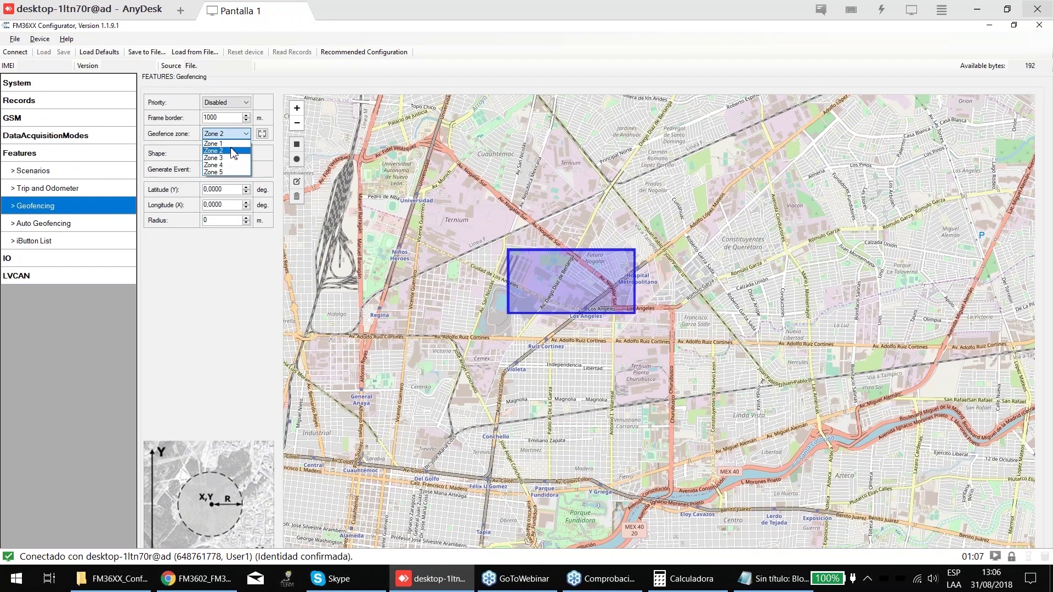
click(219, 144)
scroll(526, 258, down, 2)
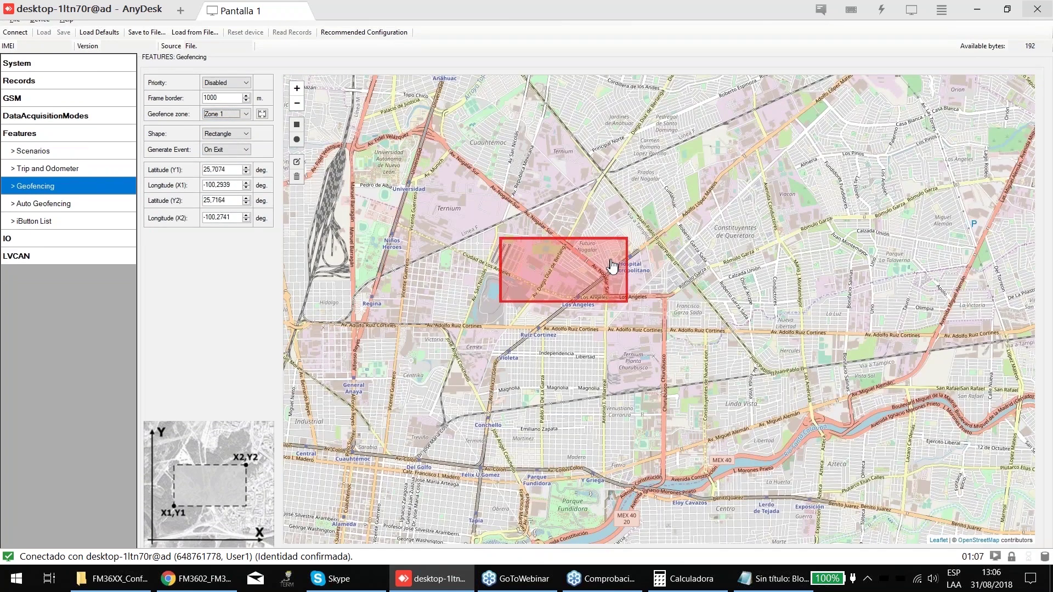
click(231, 132)
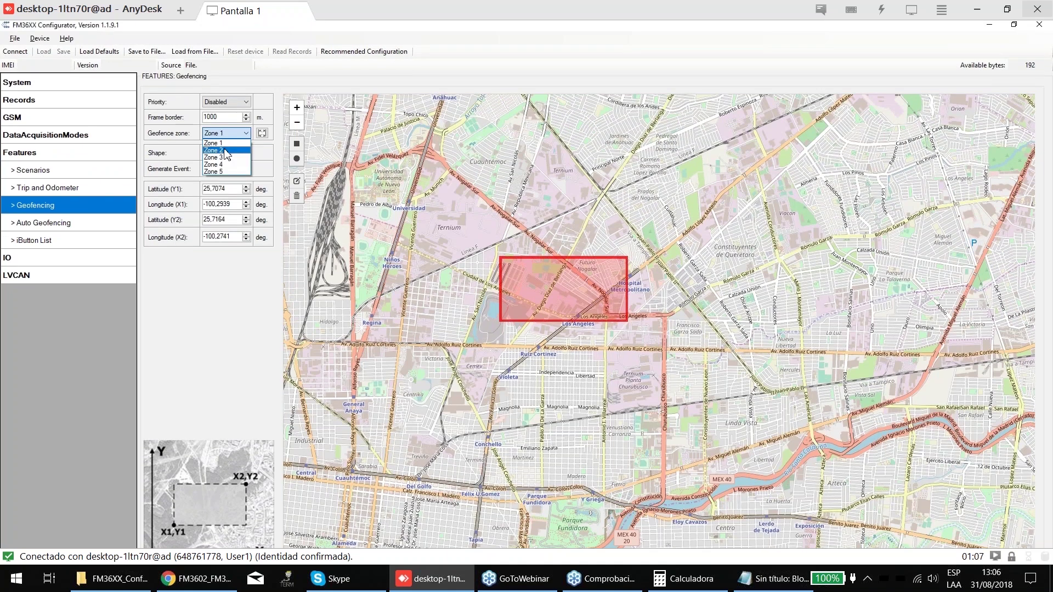
click(225, 150)
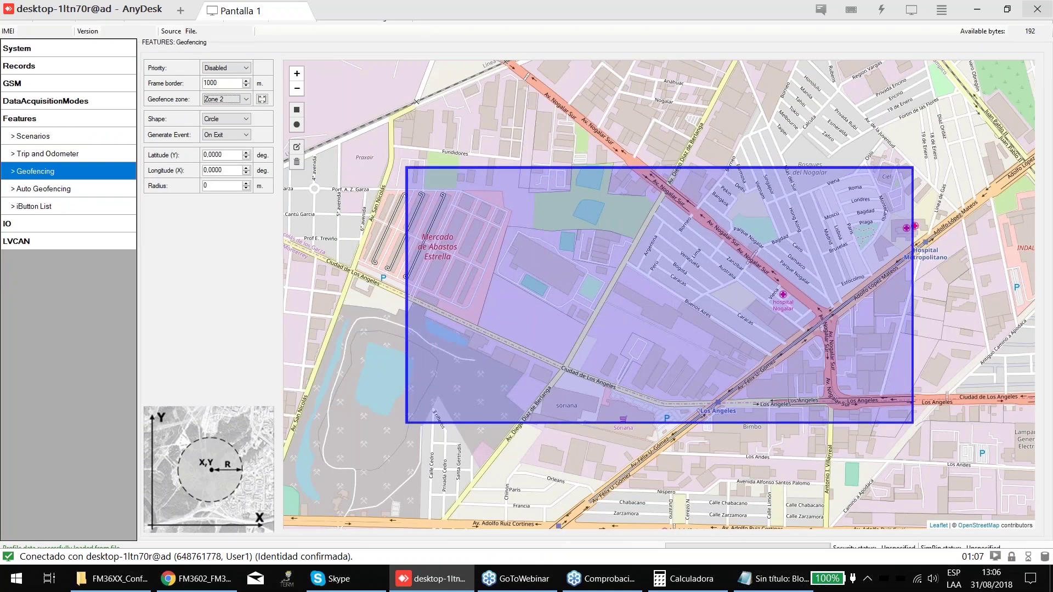
scroll(695, 292, down, 2)
- Draw Zone 2 as a 1340 m circle centred at 25.7116, -100.3017 and save it
click(297, 125)
drag(575, 294, 603, 300)
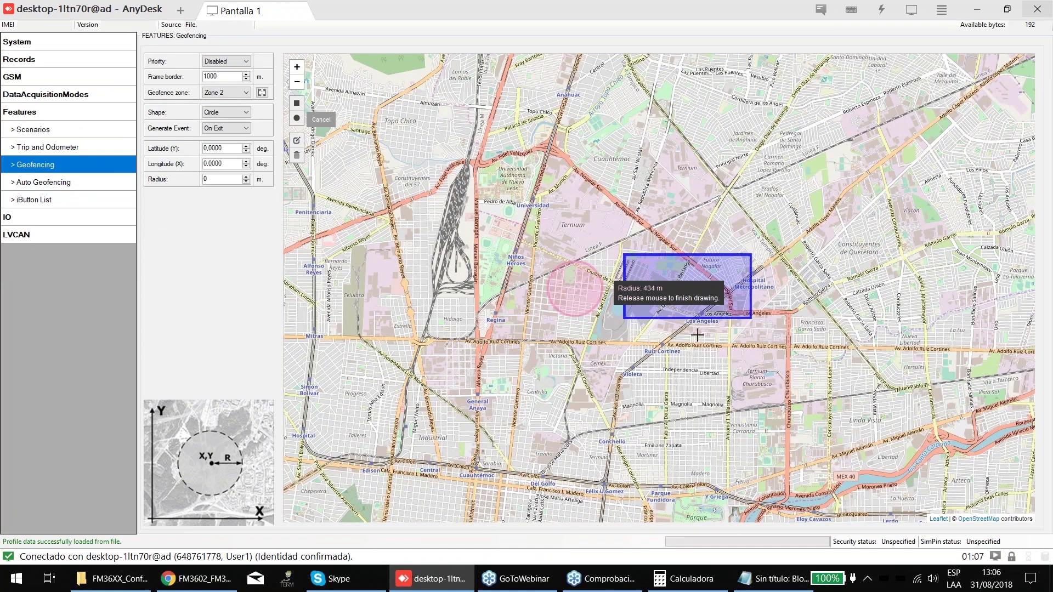
drag(696, 335, 654, 331)
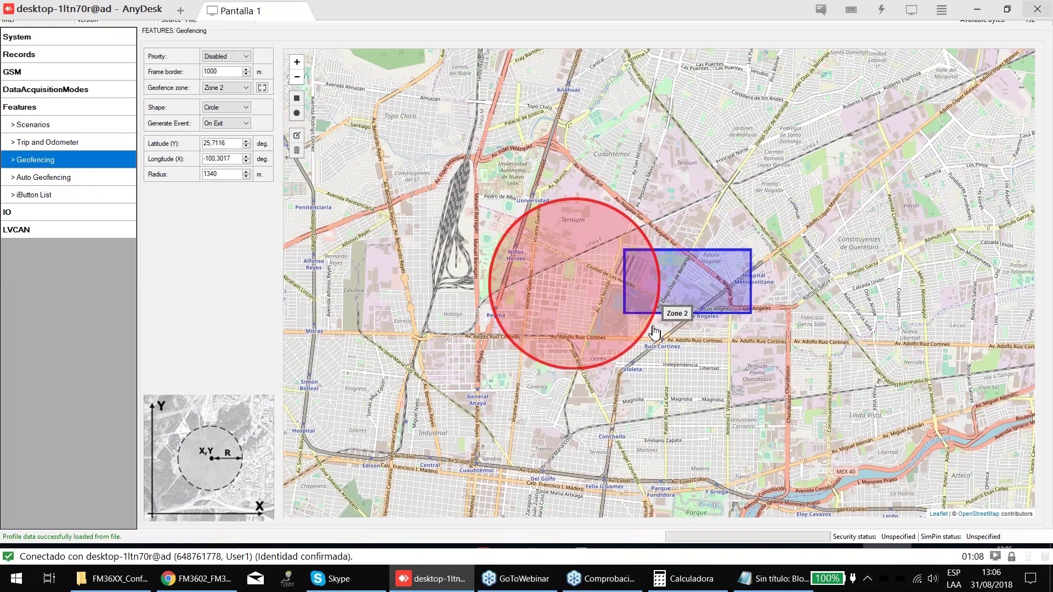
click(296, 179)
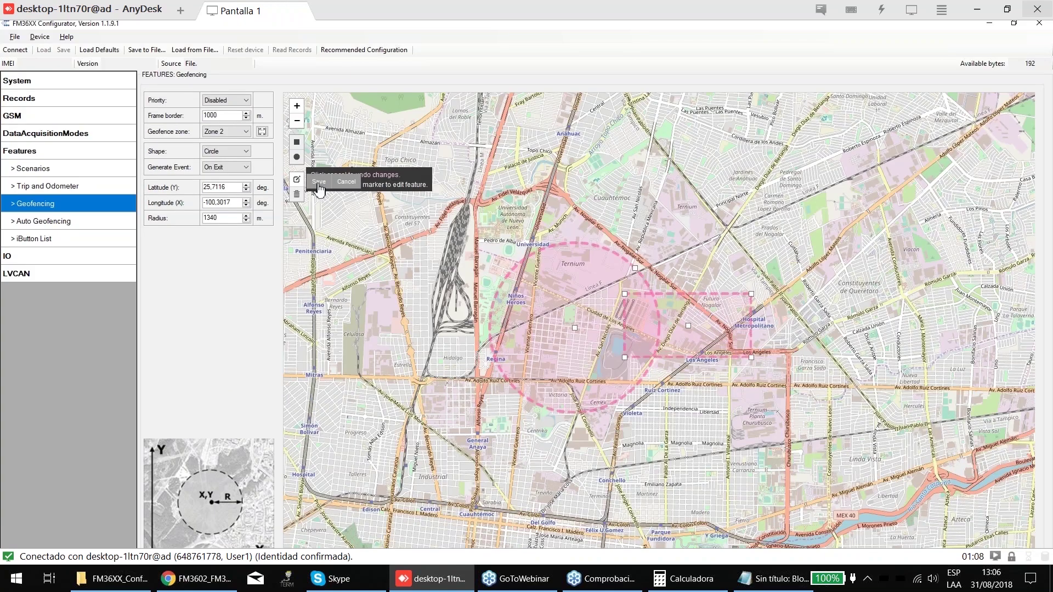
click(318, 183)
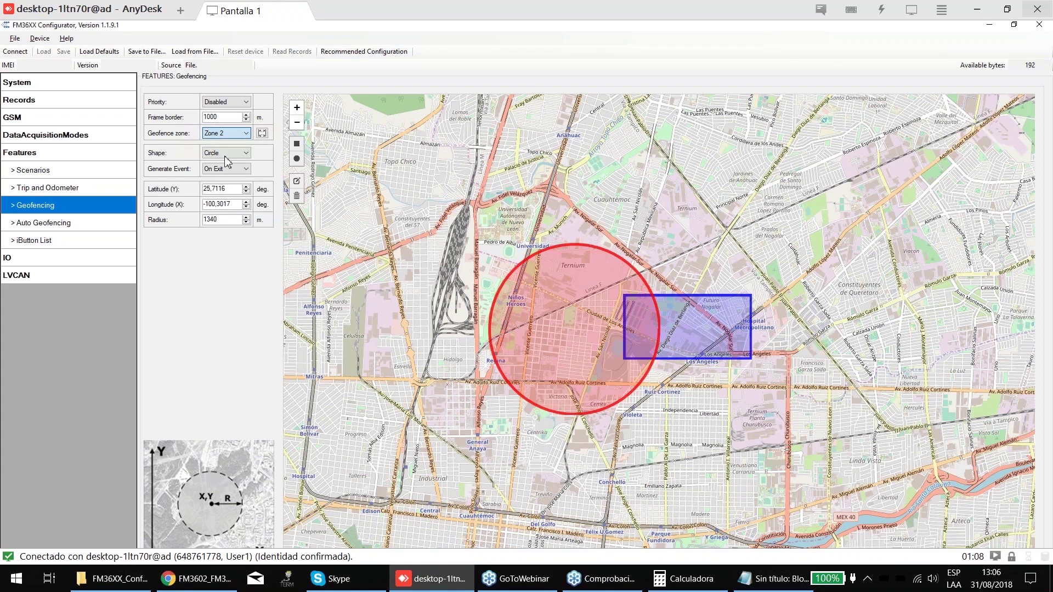
- Redraw Zone 3 as a rectangle from 25.7120/-100.2970 to 25.7262/-100.2808, generating events On Both
key(Down)
click(297, 144)
drag(628, 107, 656, 208)
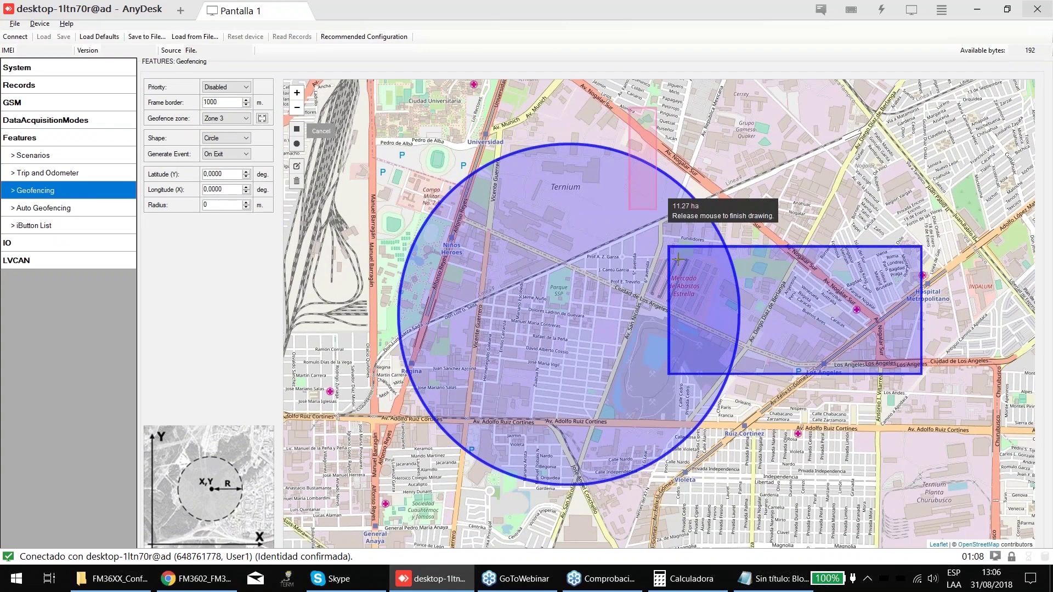
drag(678, 258, 835, 308)
click(297, 142)
key(Escape)
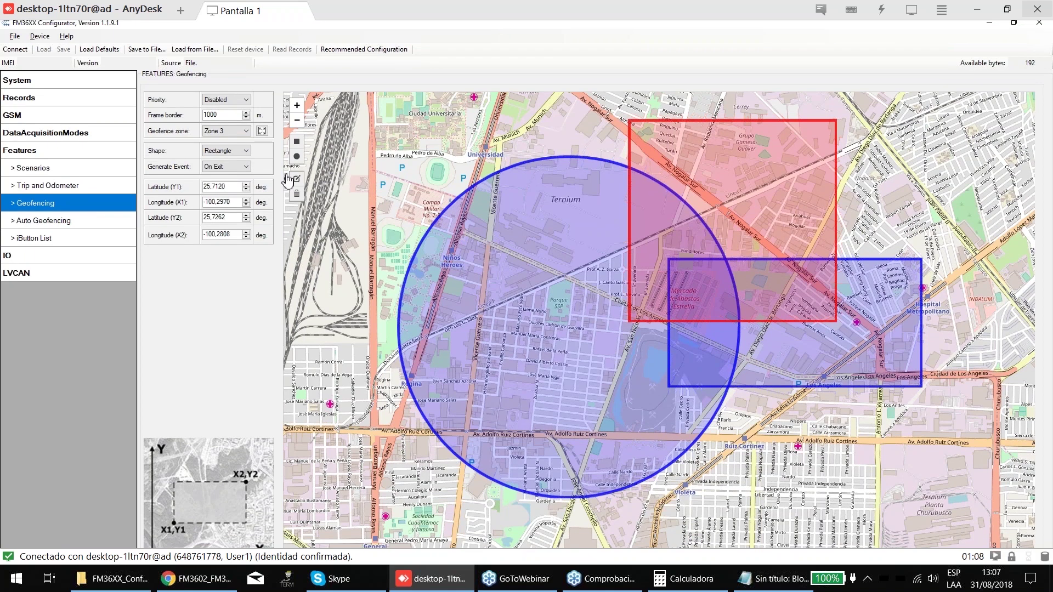
click(227, 167)
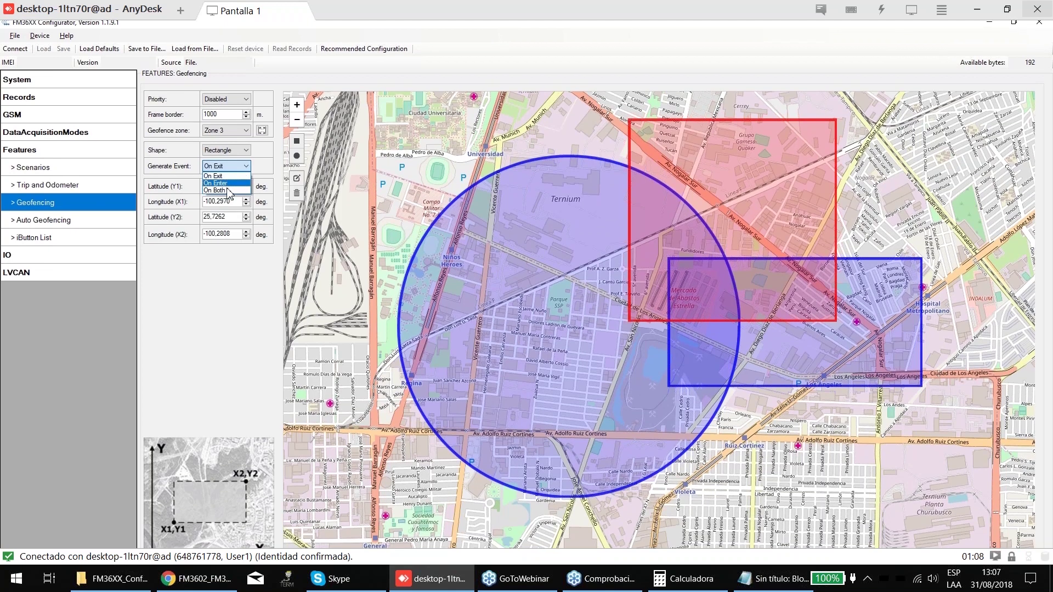
click(229, 190)
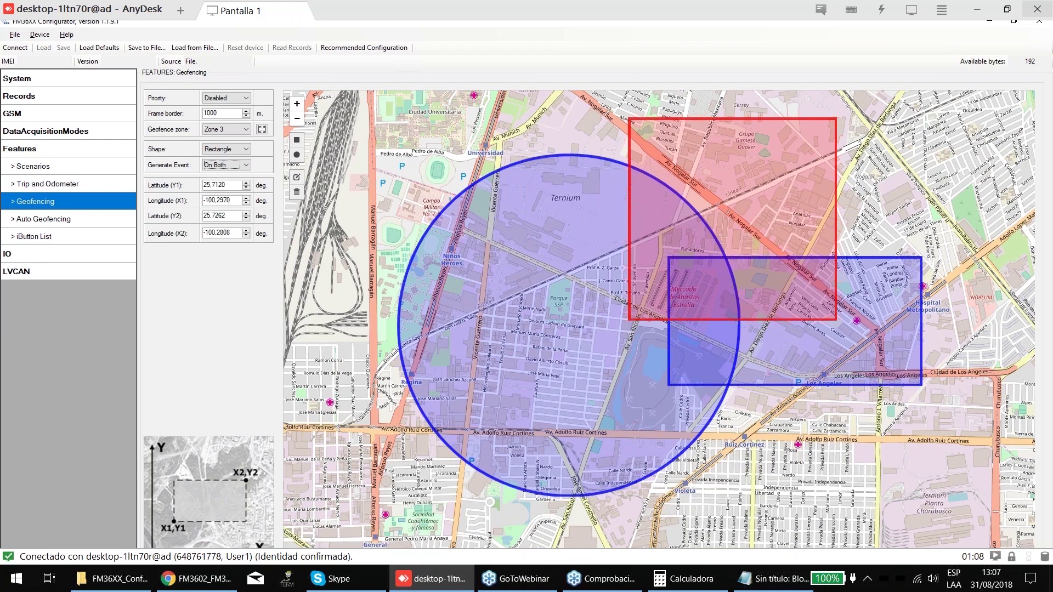
- Set the Auto Geofencing priority to Low
key(Down)
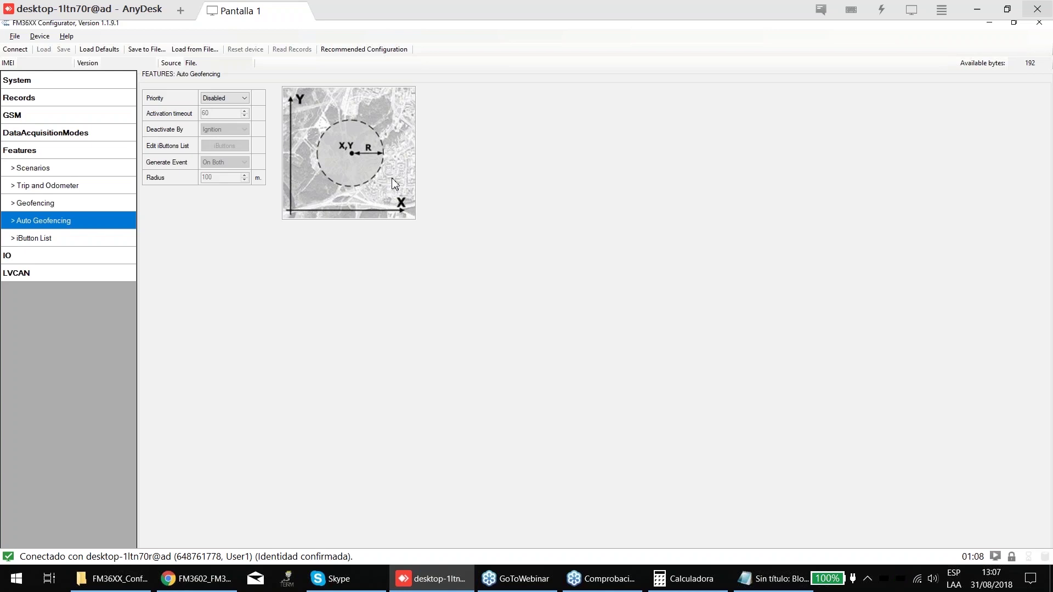
click(87, 206)
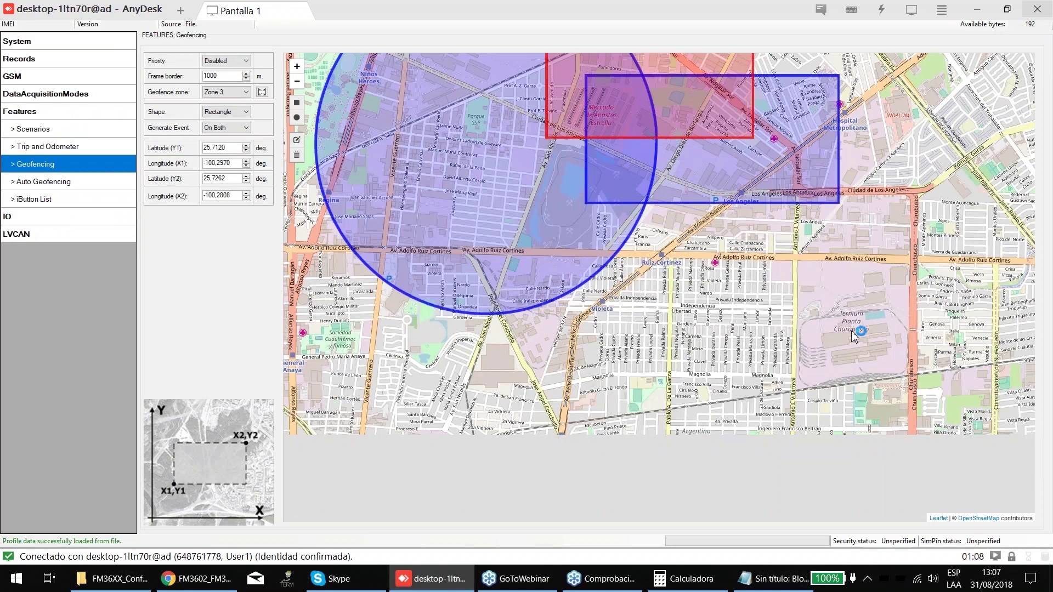
scroll(853, 335, up, 1)
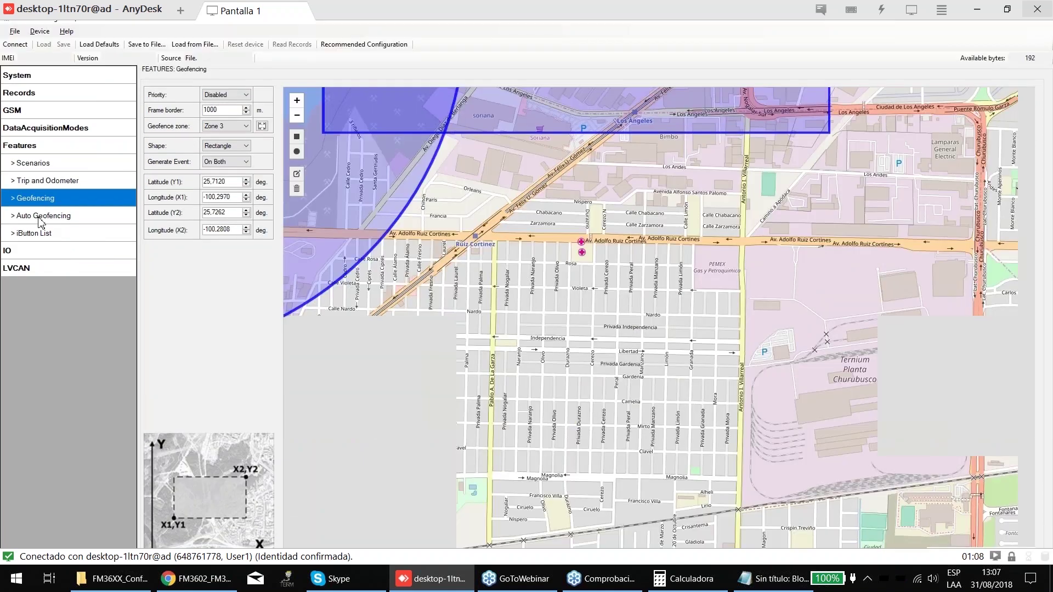
click(40, 220)
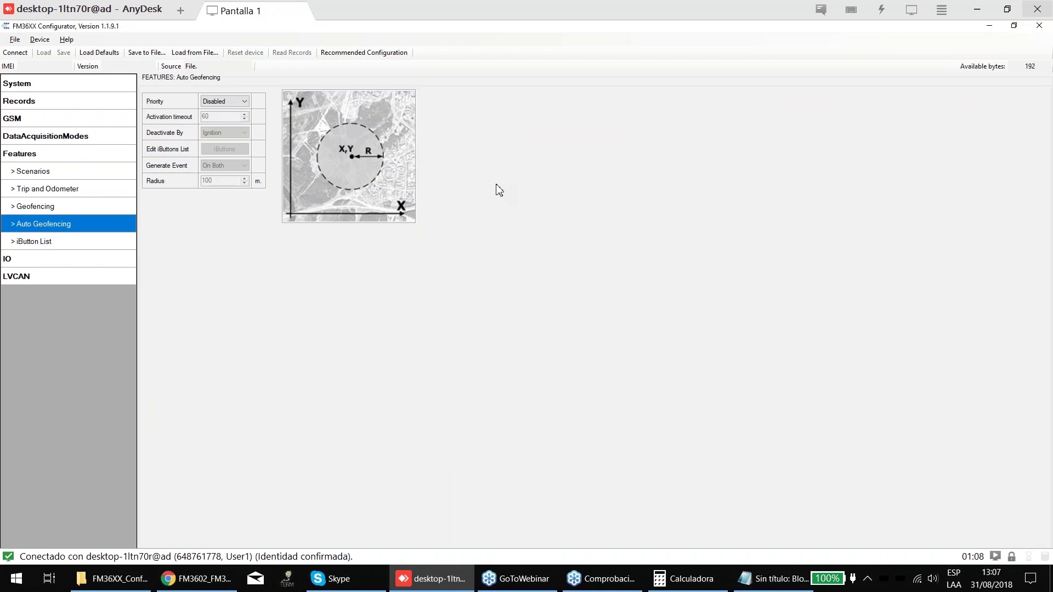
click(244, 102)
click(238, 118)
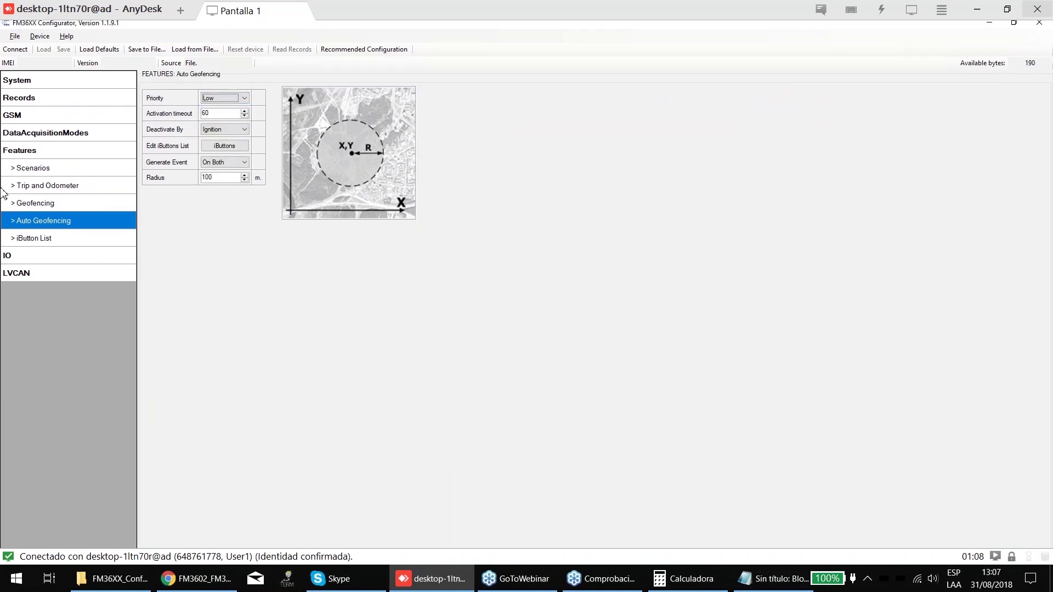
- Browse Features, DataAcquisitionModes and iButton List, then return to the Geofencing zone map
click(46, 155)
click(49, 136)
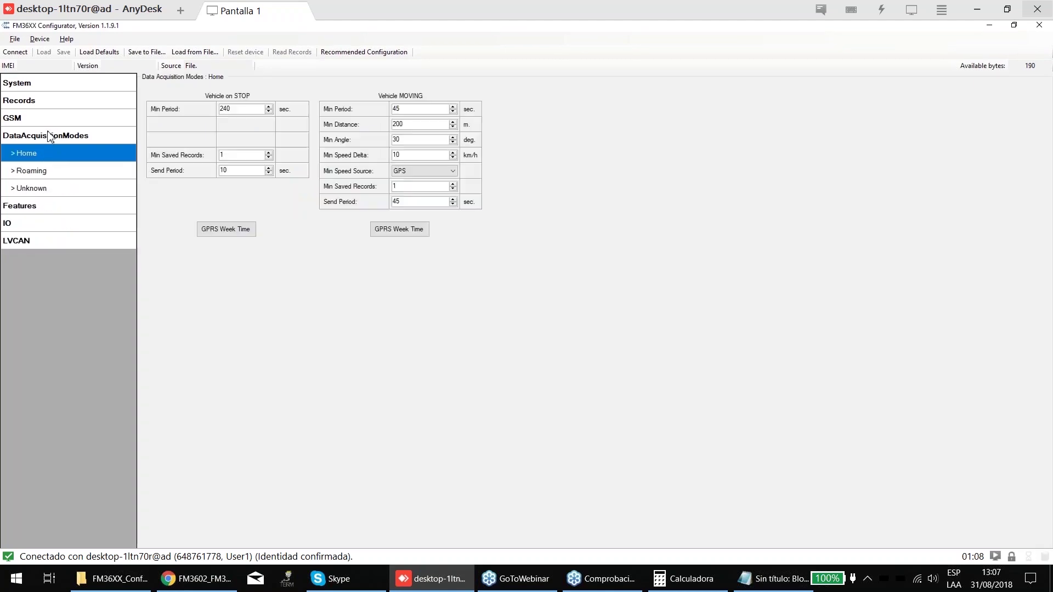
click(33, 203)
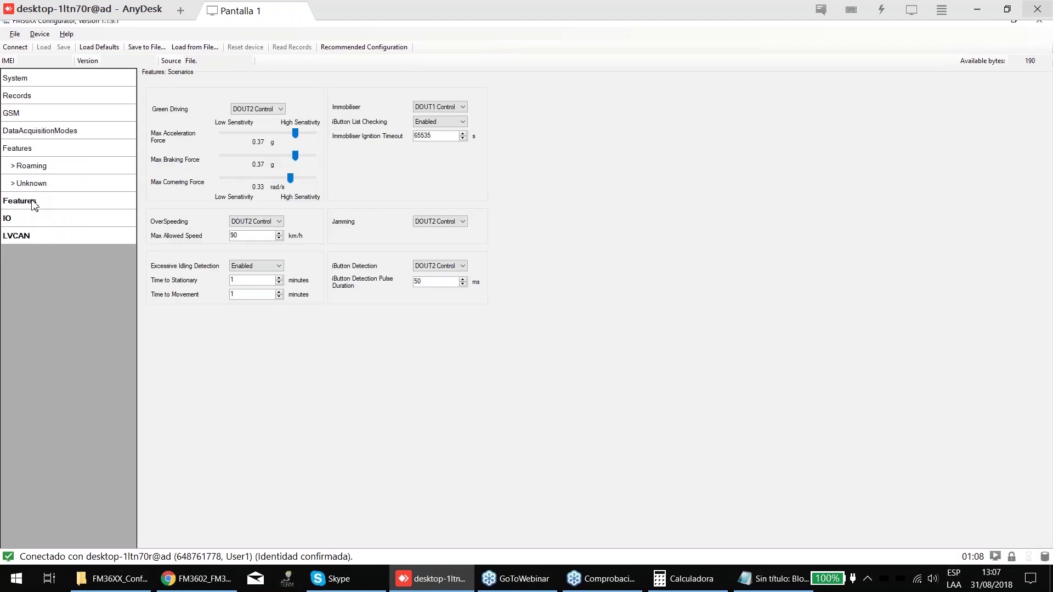
click(50, 235)
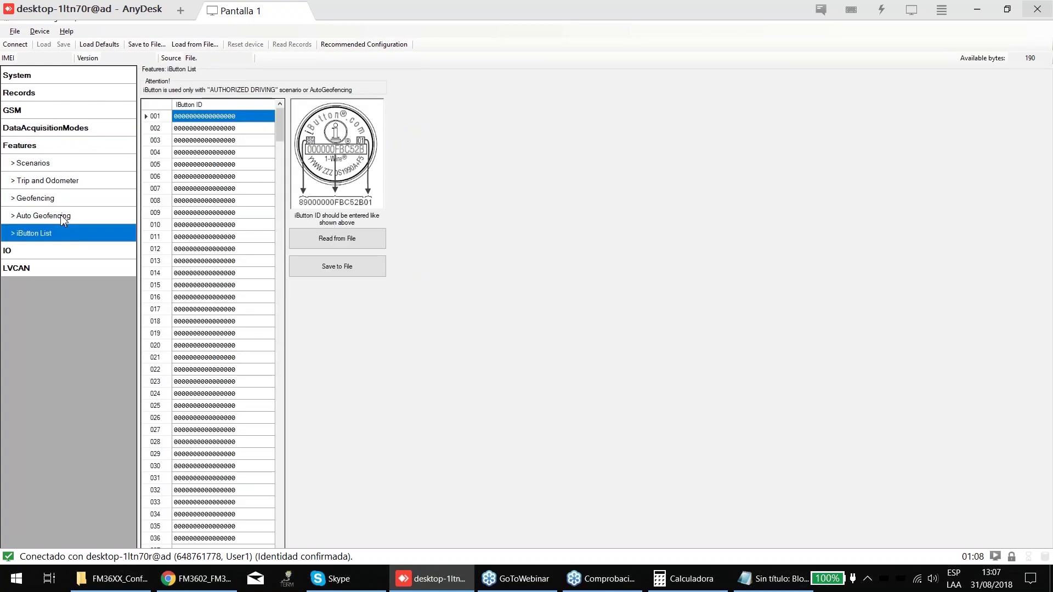
click(62, 217)
click(65, 201)
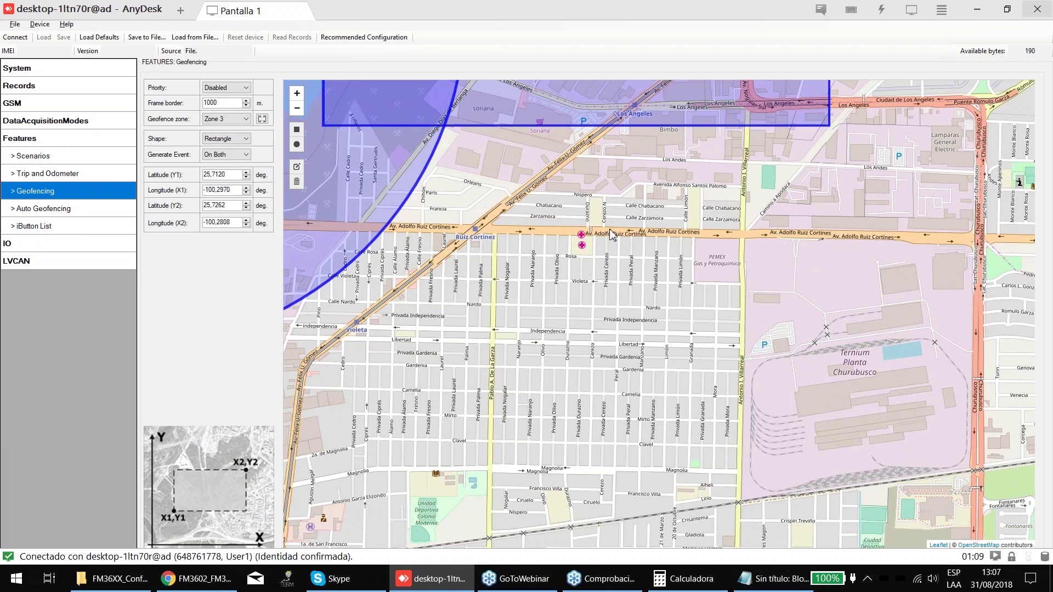
- Change Zone 3's shape to Circle and draw it around the Nispero and Durazno corner
scroll(620, 252, up, 1)
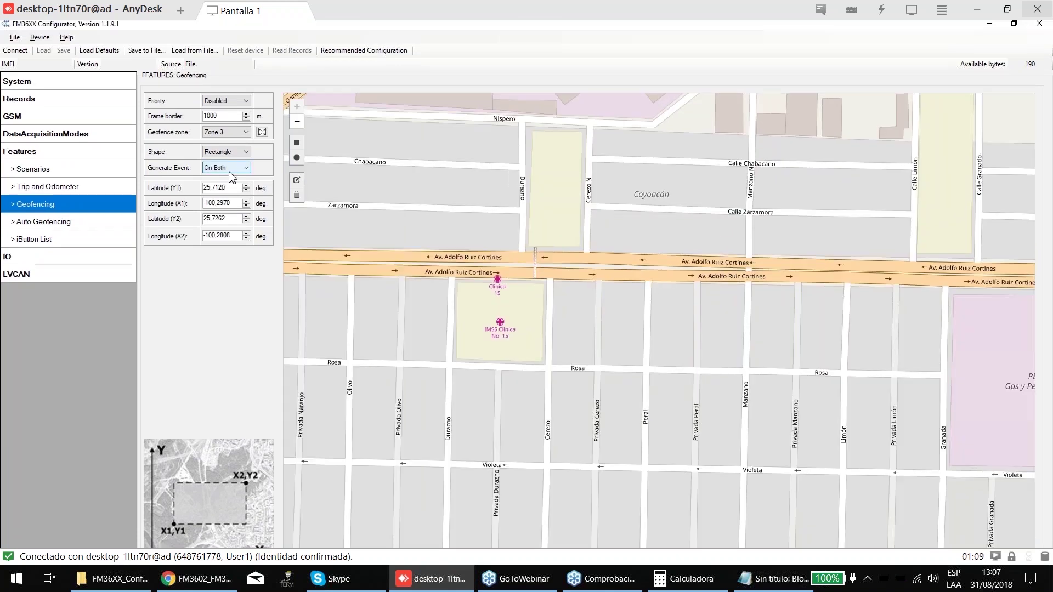
key(shift+Tab)
key(Up)
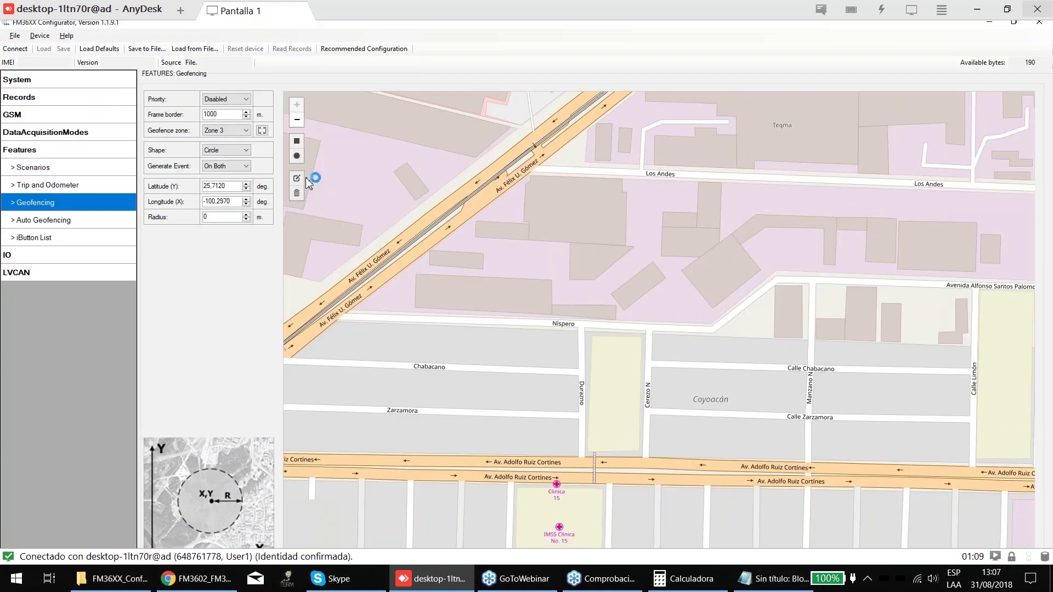
click(297, 159)
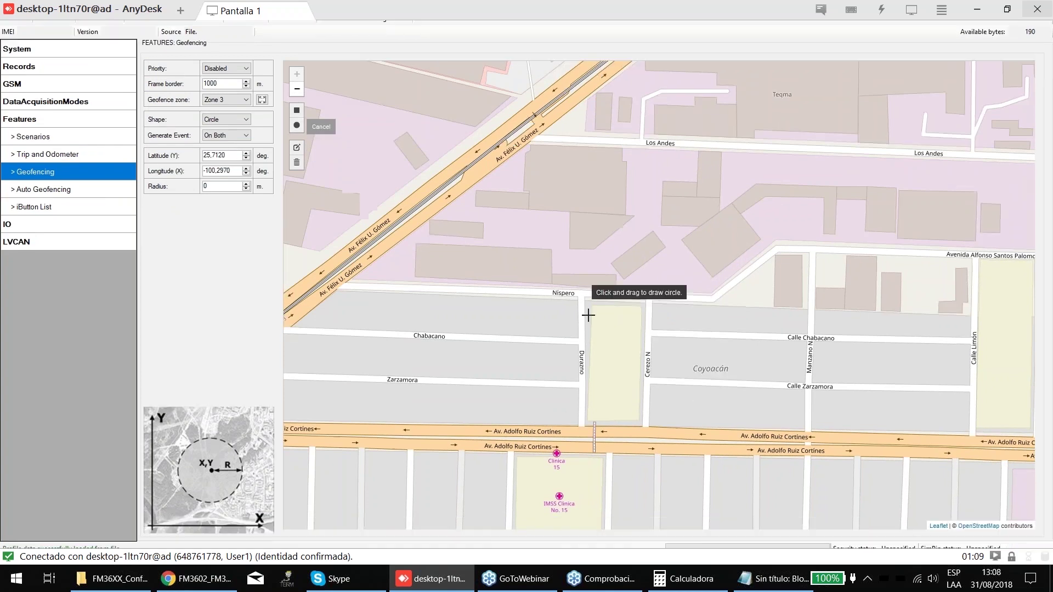
drag(578, 343, 621, 399)
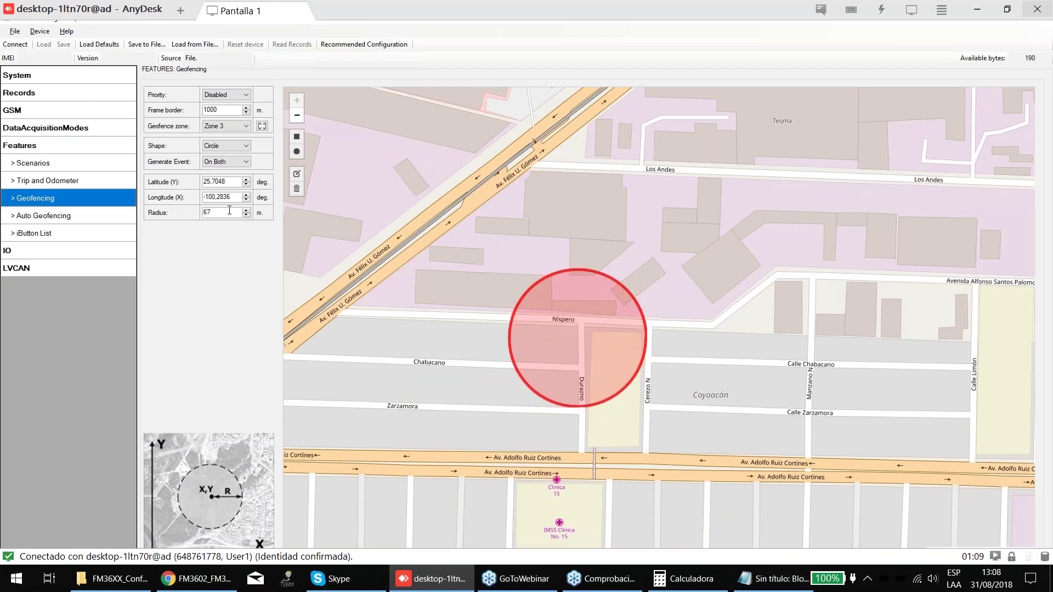
- Raise the Zone 3 circle radius to 84 m
click(246, 212)
click(246, 212)
click(247, 212)
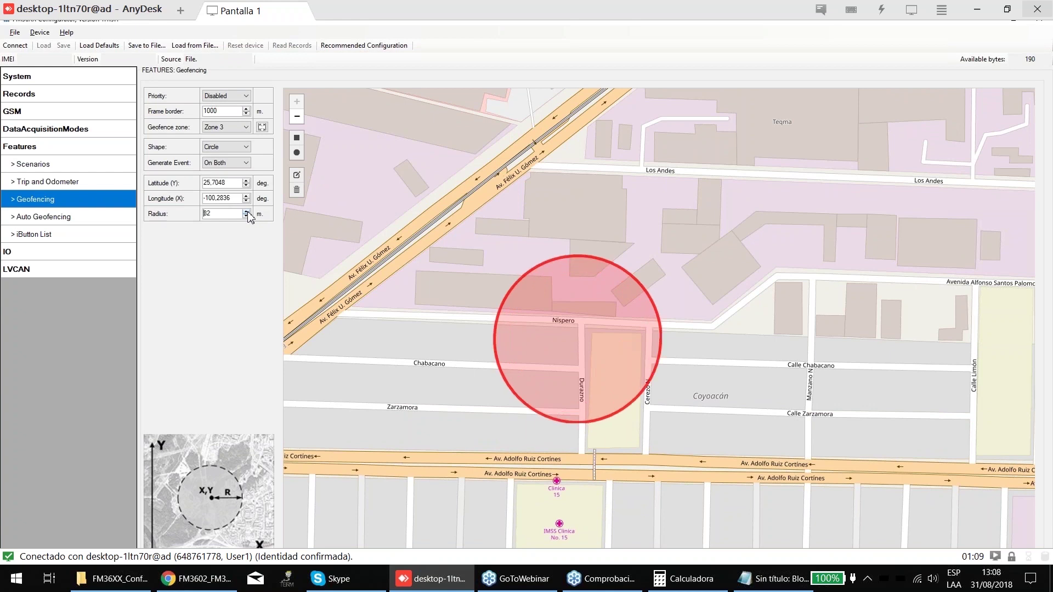
click(297, 146)
key(Escape)
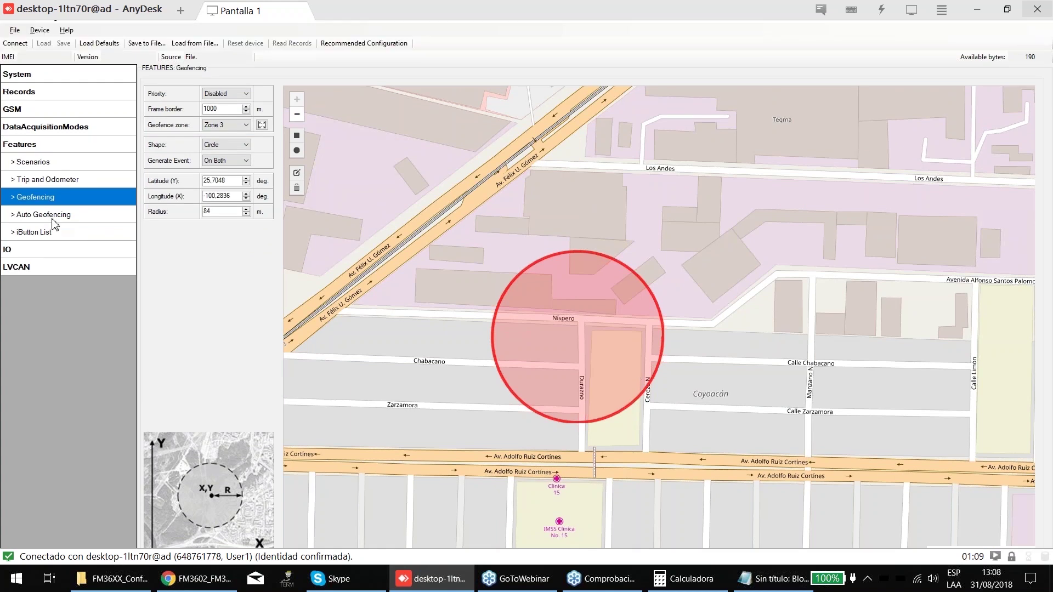
- Review Auto Geofencing (Low priority, timeout 60, 100 m radius), glancing at DataAcquisitionModes and IO
click(53, 218)
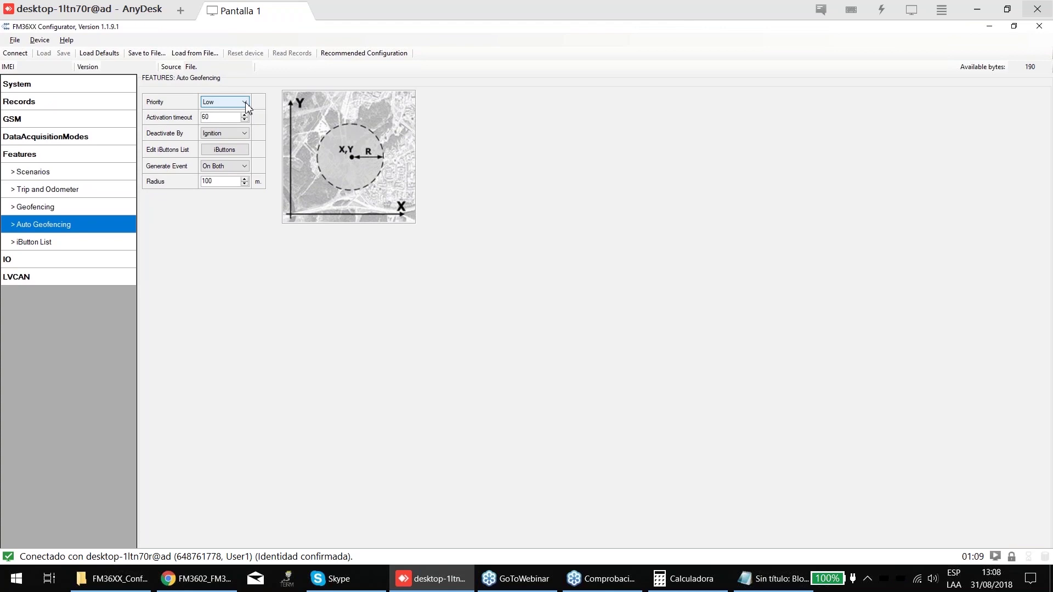
double_click(225, 116)
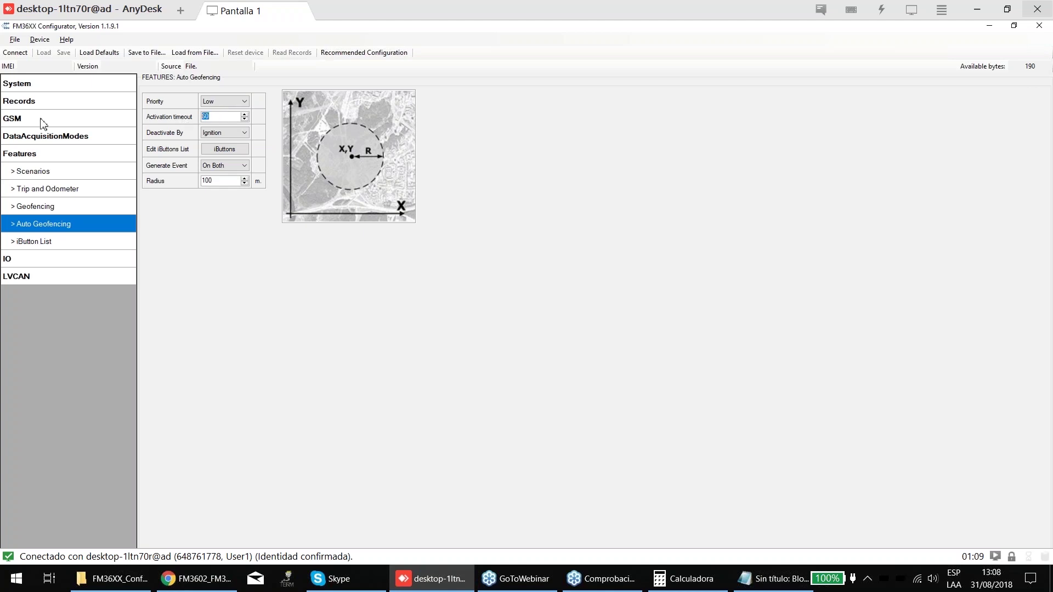
click(21, 136)
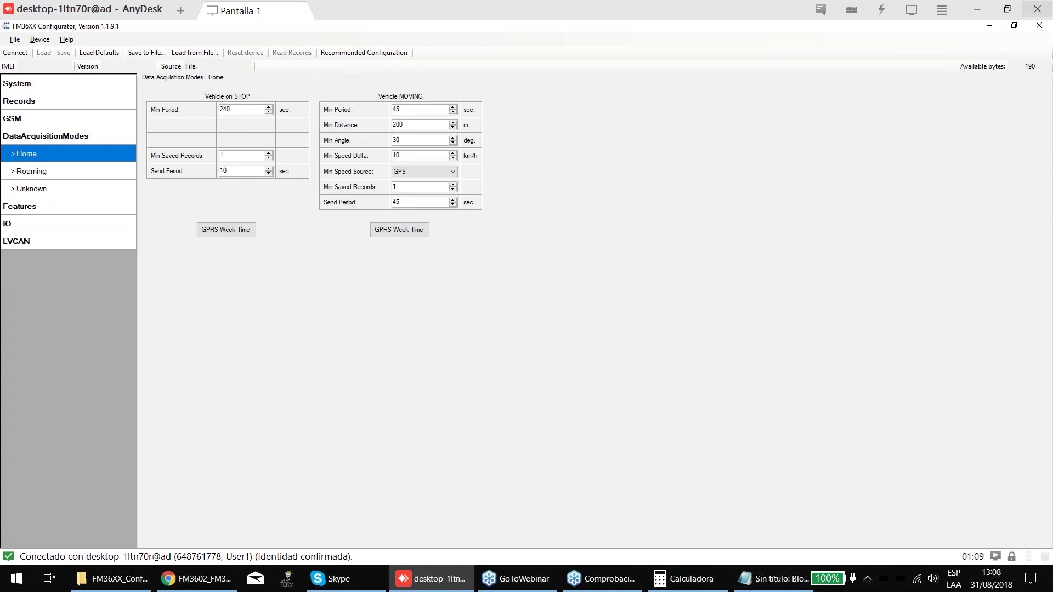
click(31, 219)
key(Up)
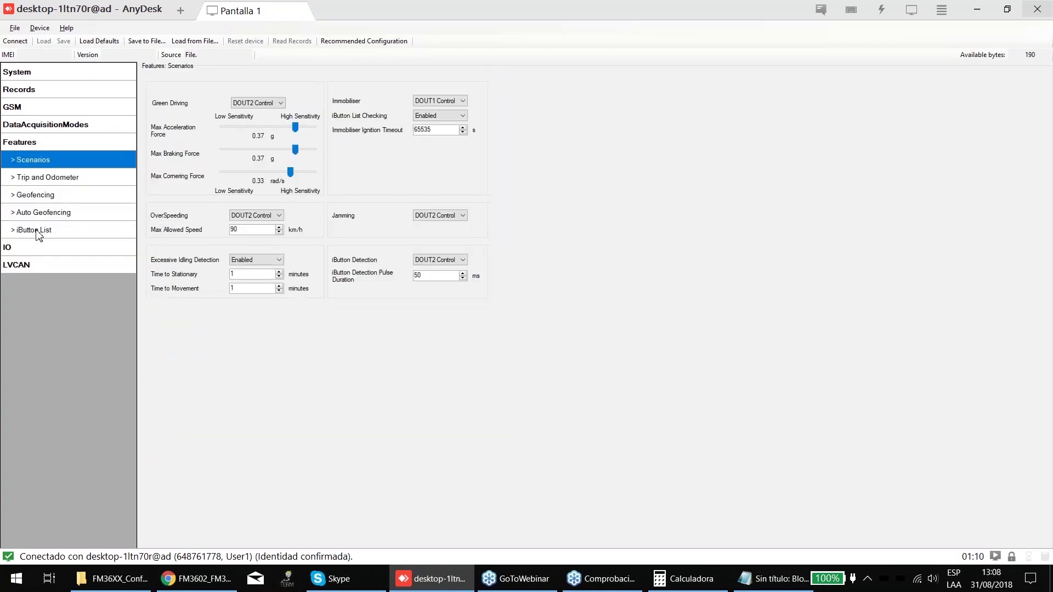
key(Up)
double_click(220, 114)
- Keep Auto Geofencing priority Low and deactivation by Ignition after trying iButton
click(224, 100)
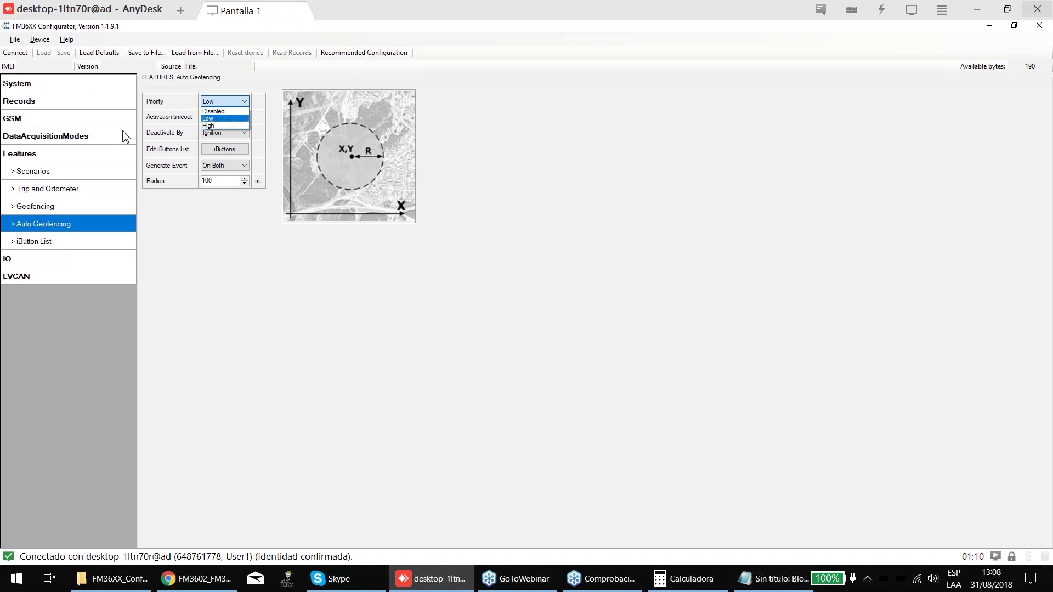
click(217, 118)
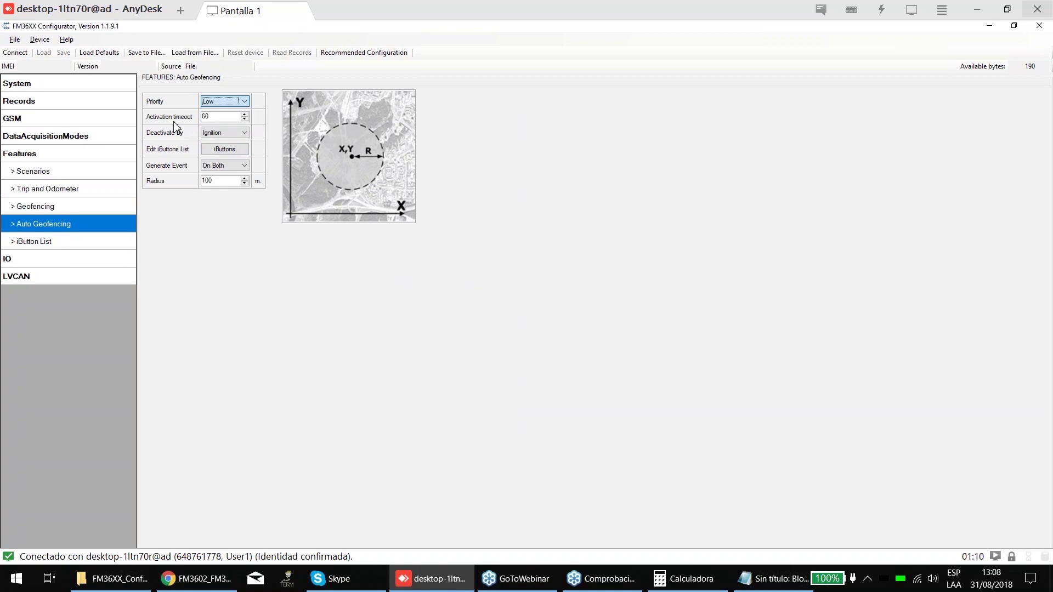
click(225, 135)
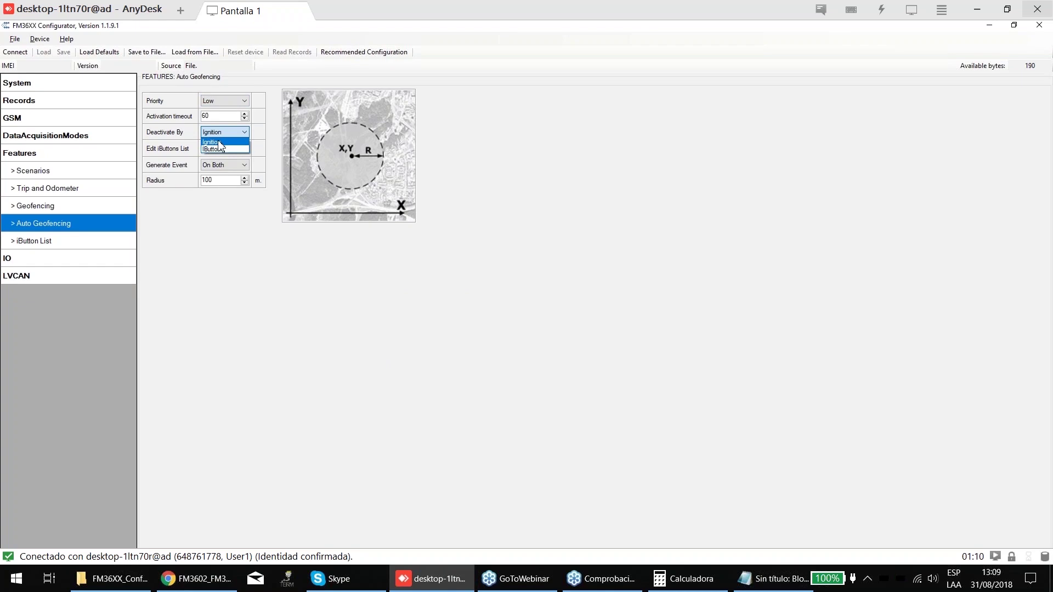
click(219, 144)
click(222, 134)
click(223, 136)
click(224, 132)
click(206, 155)
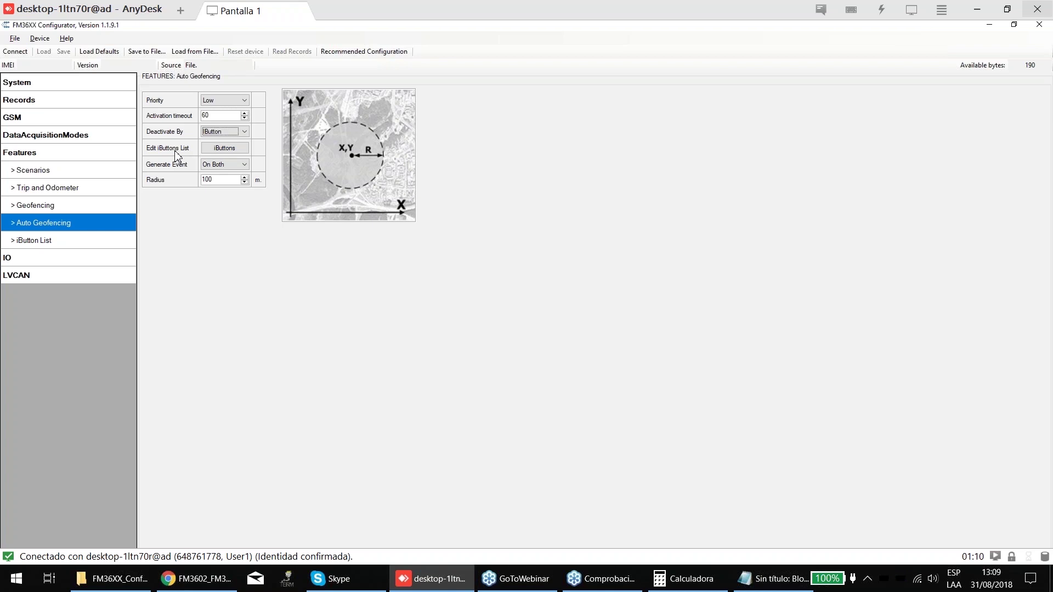
click(212, 132)
click(211, 142)
- Cycle the Auto Geofencing event trigger through On Exit, On Enter and On Both, ending on On Exit
click(225, 163)
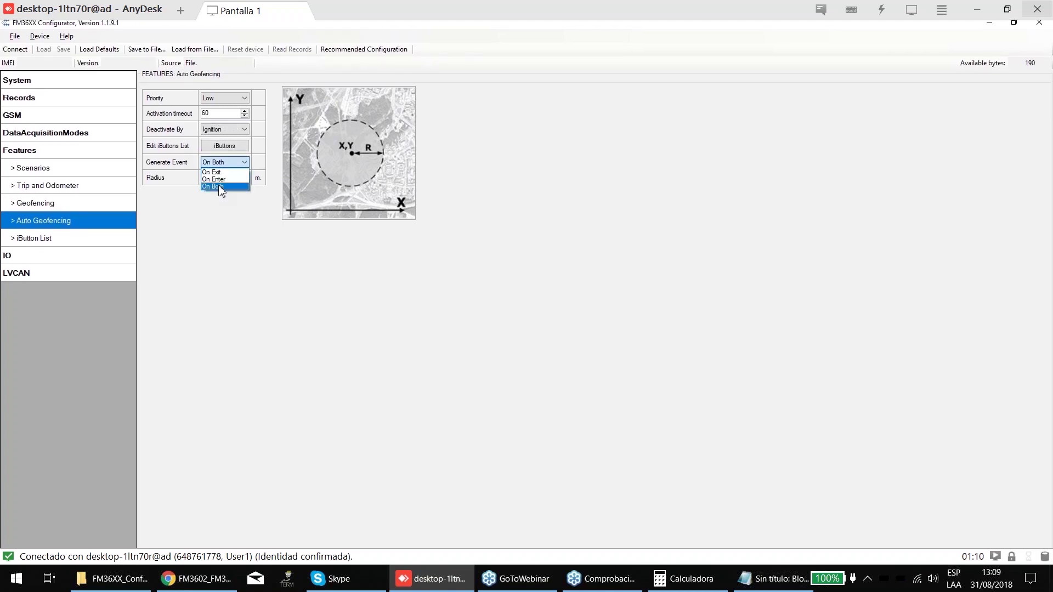
click(223, 171)
click(223, 166)
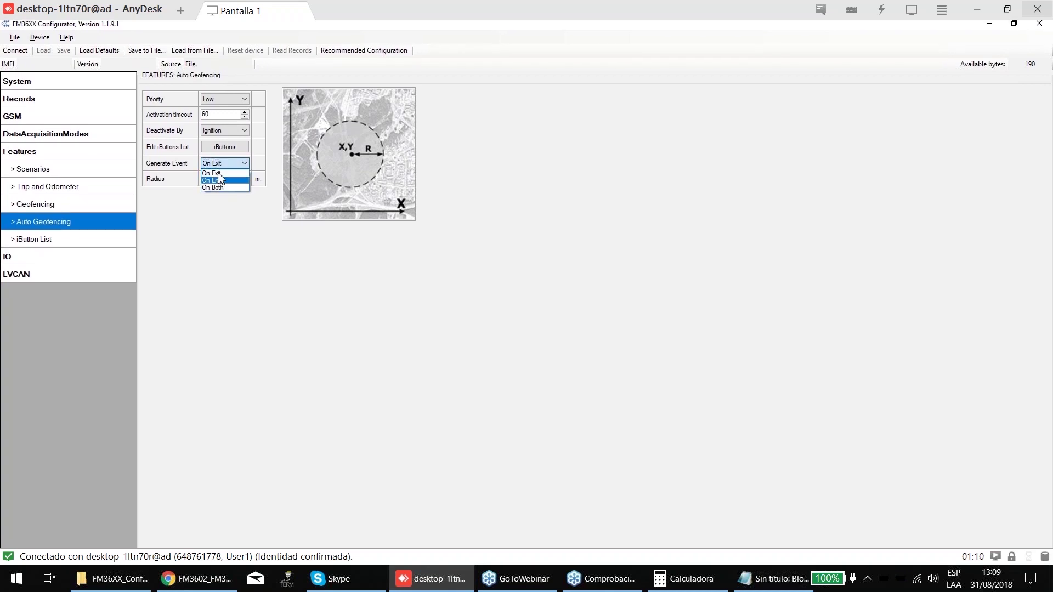
click(220, 173)
click(225, 163)
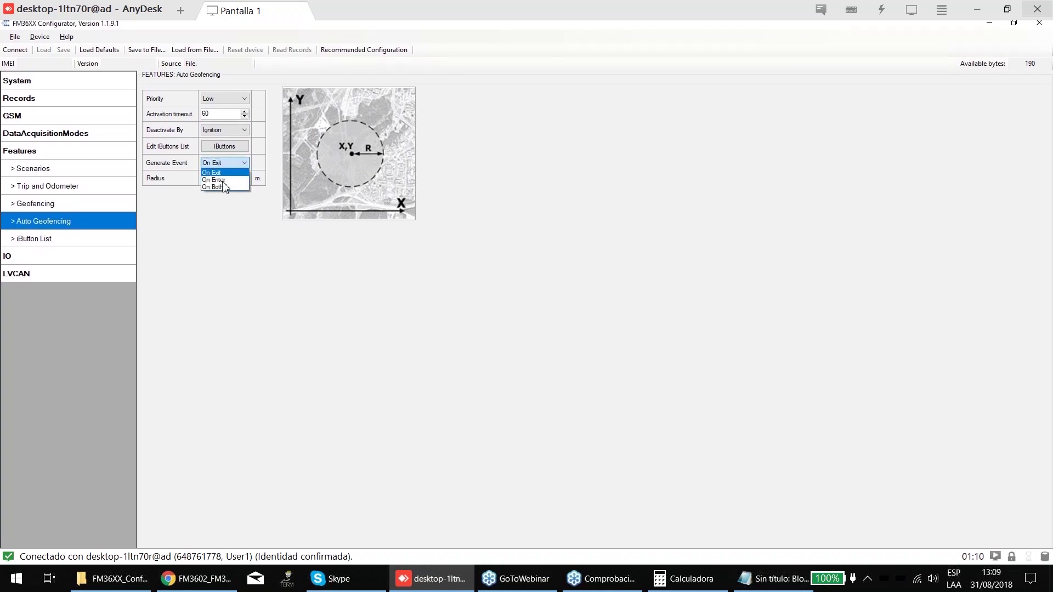
click(223, 180)
click(225, 171)
click(224, 188)
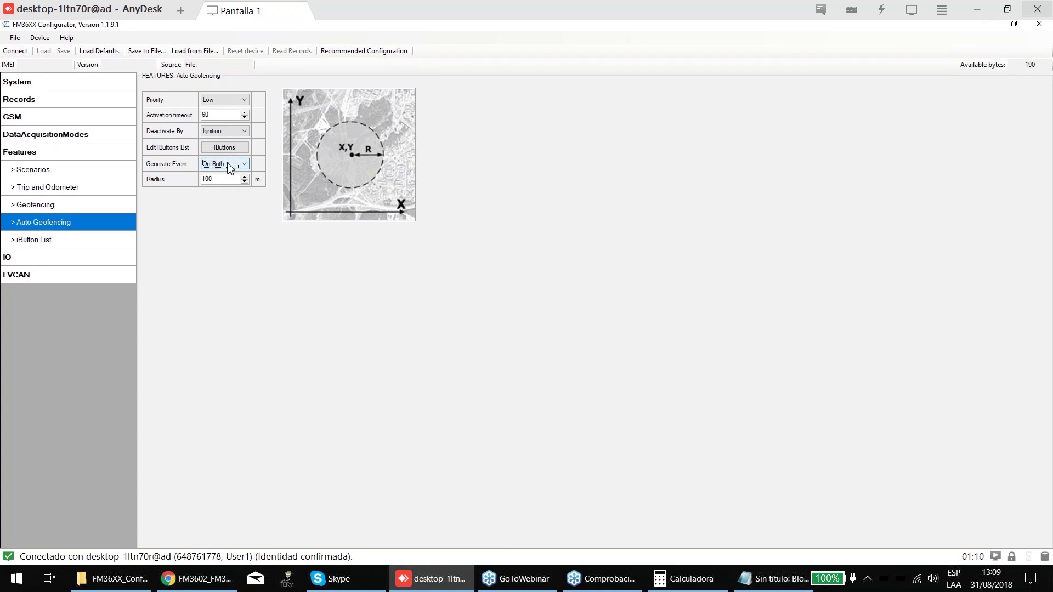
click(229, 166)
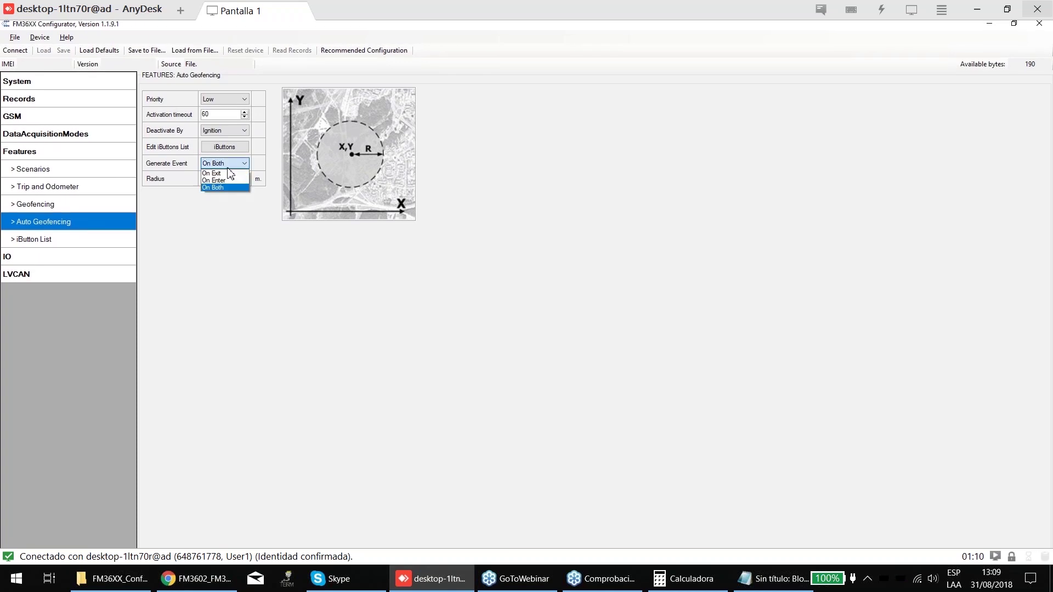
click(214, 172)
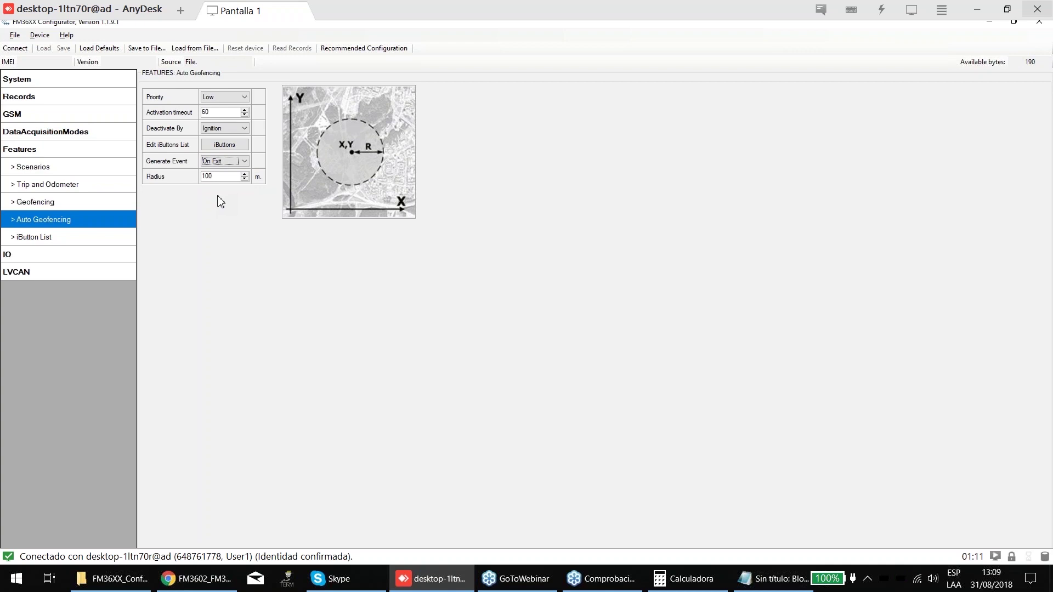
- Leave the priority at Low and show the Data Acquisition Modes Home page
click(228, 105)
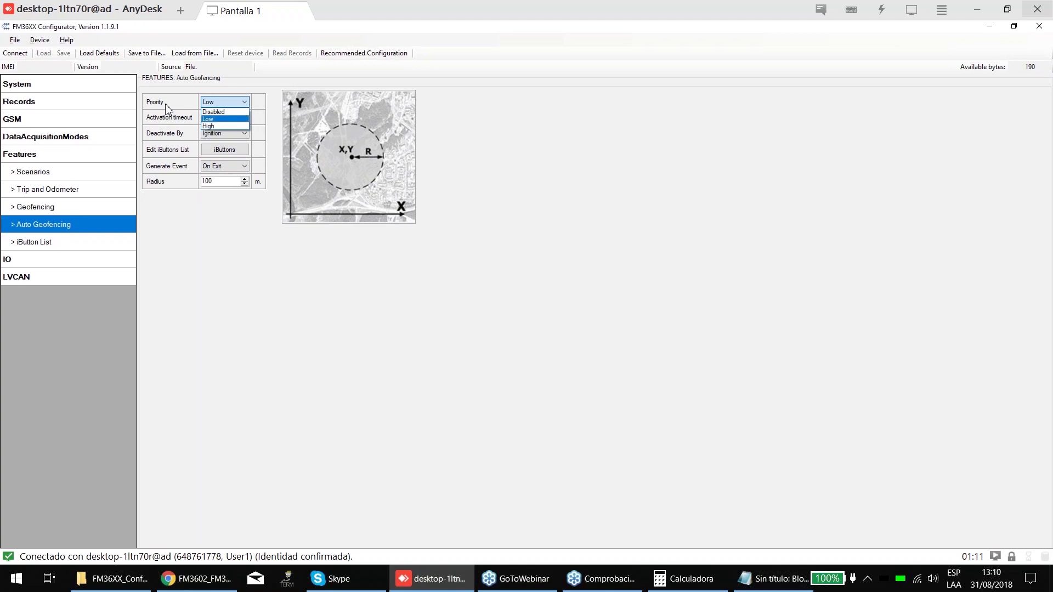
click(209, 119)
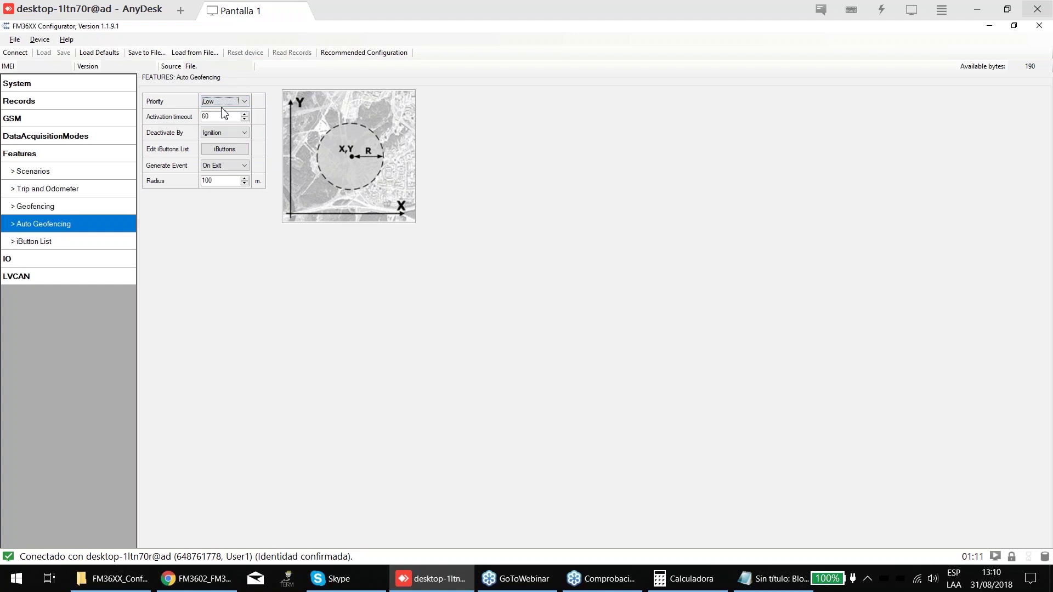
click(88, 135)
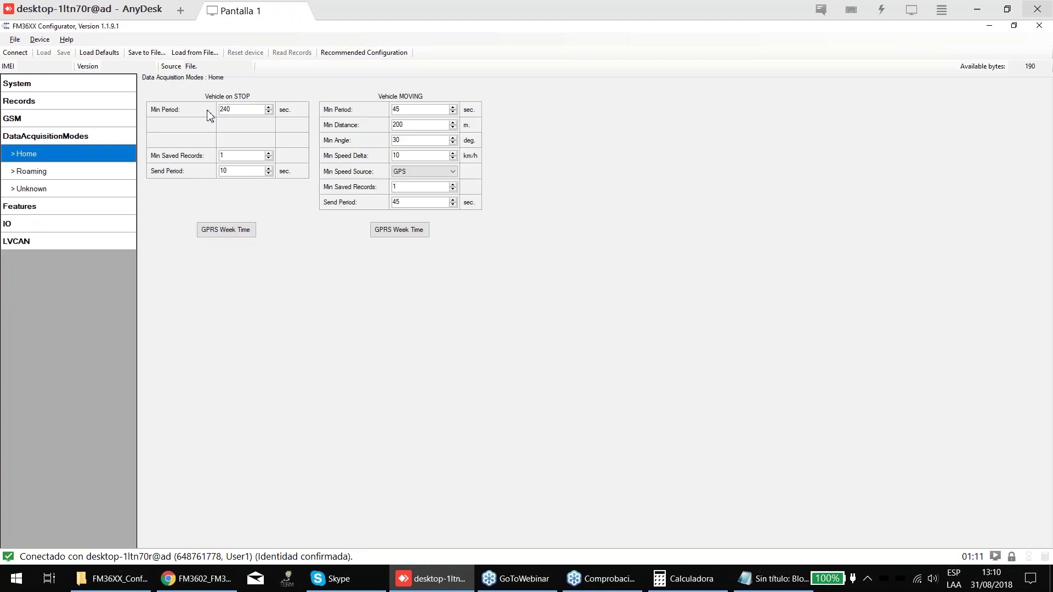
- Inspect the moving Min Period 45 and stop Send Period 10 values on the Home page
double_click(412, 108)
key(Tab)
key(Tab)
key(Tab)
key(Tab)
key(Tab)
key(Tab)
key(Tab)
key(Tab)
key(Tab)
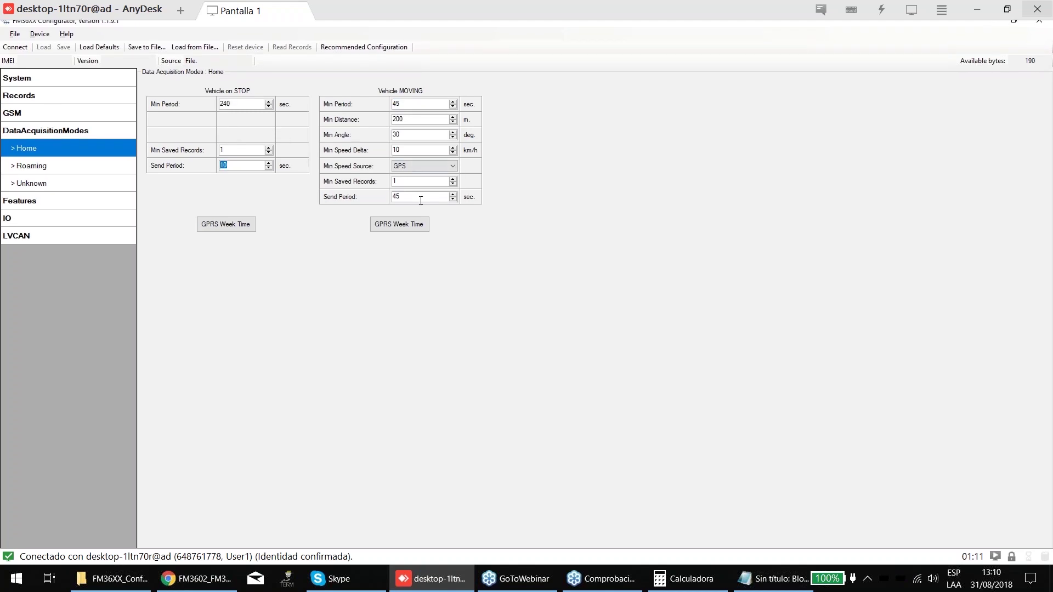
double_click(224, 166)
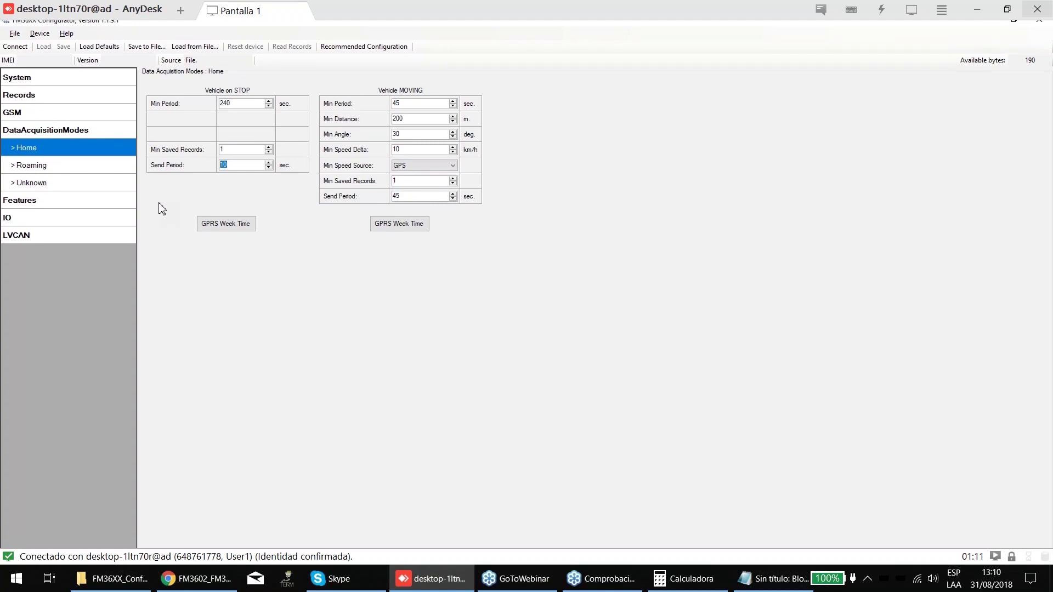
- Set the Auto Geofencing priority to High
click(33, 132)
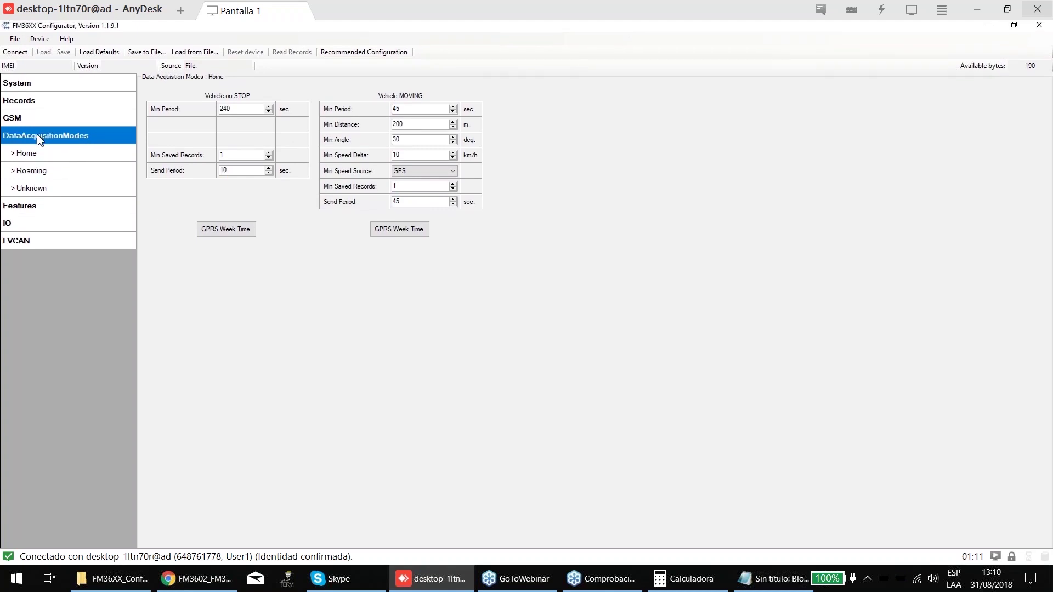
click(34, 201)
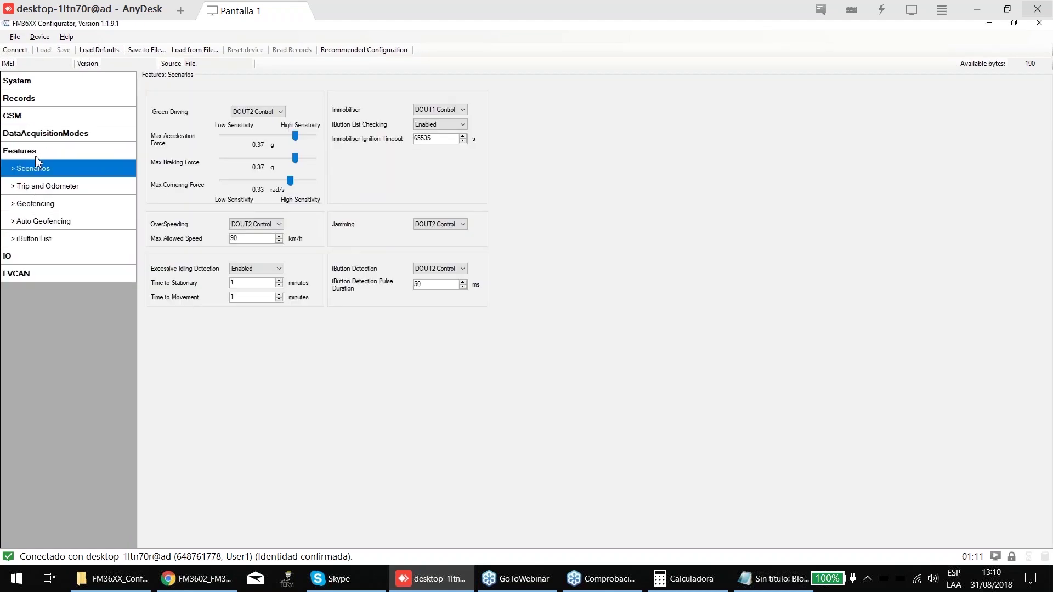
click(34, 239)
click(42, 221)
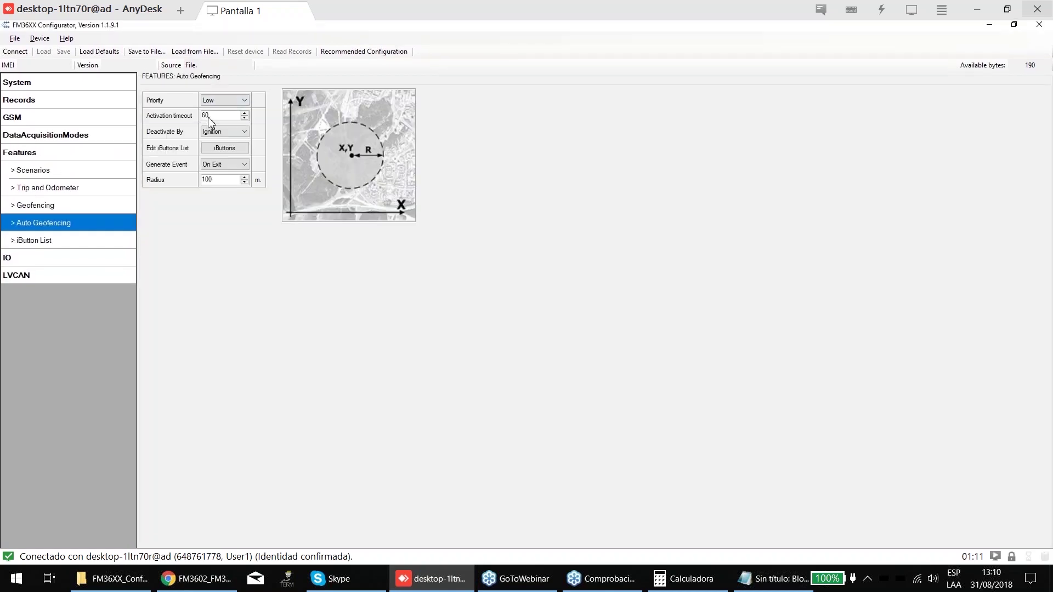
click(219, 101)
click(216, 129)
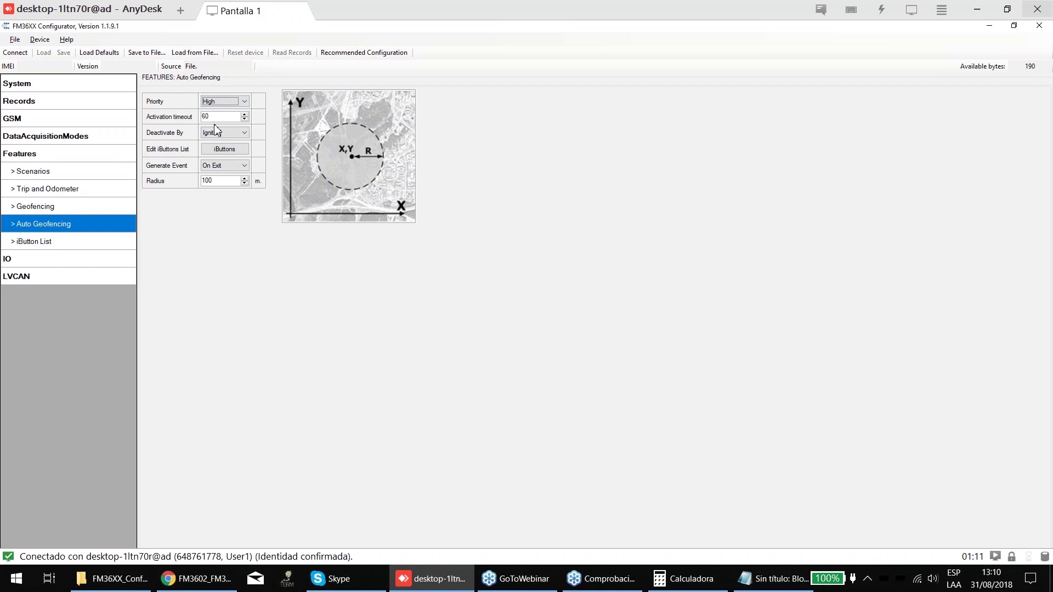
- Revisit Data Acquisition Home and Scenarios, then set Auto Geofencing priority back to Low
click(39, 136)
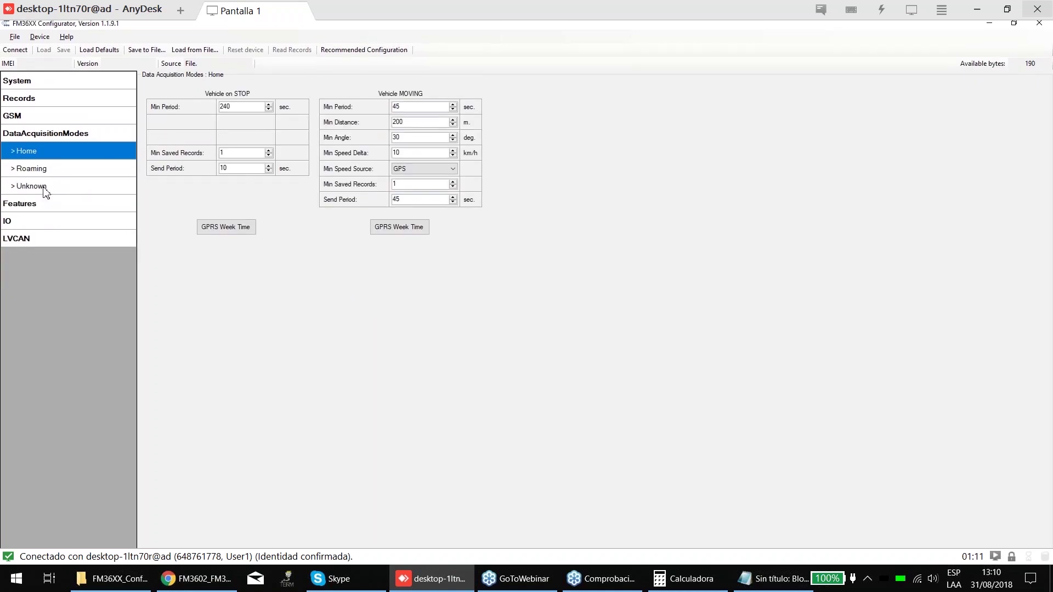
click(39, 204)
click(39, 134)
click(33, 204)
click(38, 210)
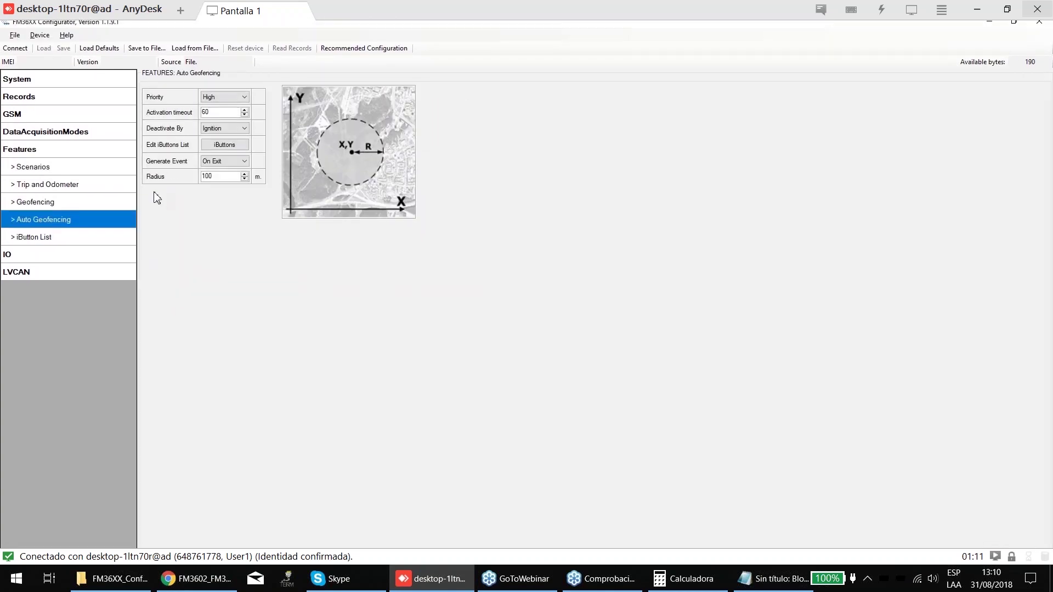
click(236, 102)
click(217, 119)
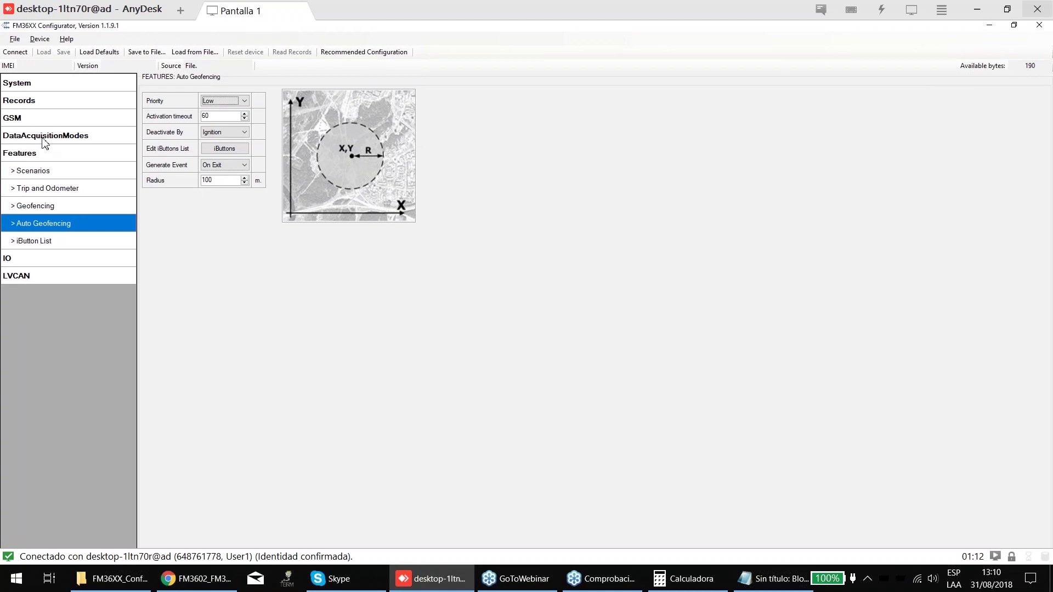
- Set Auto Geofencing priority to High again and bring up the iButton List table
click(24, 200)
click(37, 216)
click(236, 102)
click(233, 128)
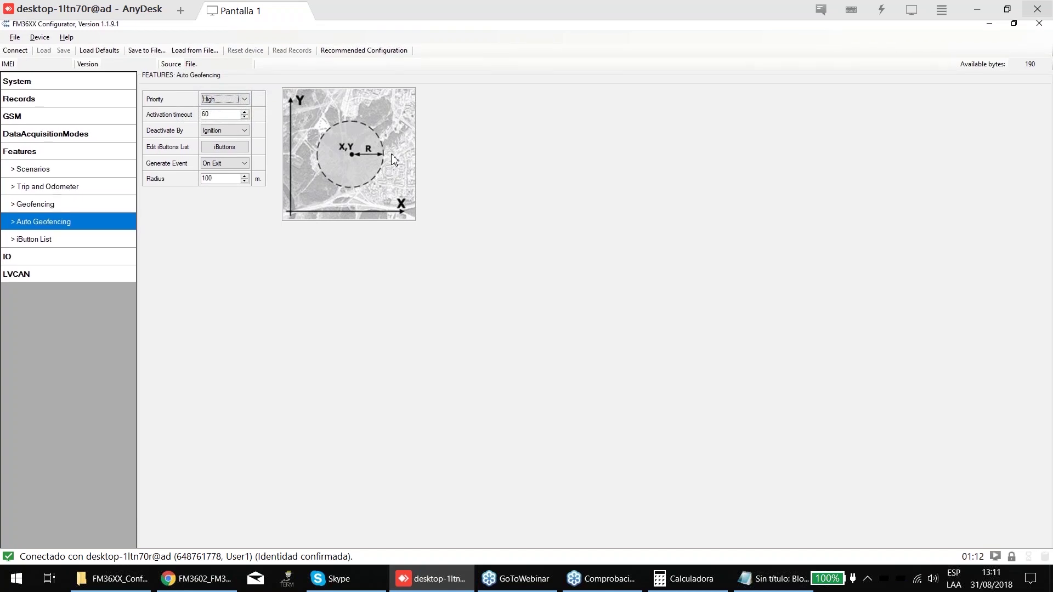
click(62, 235)
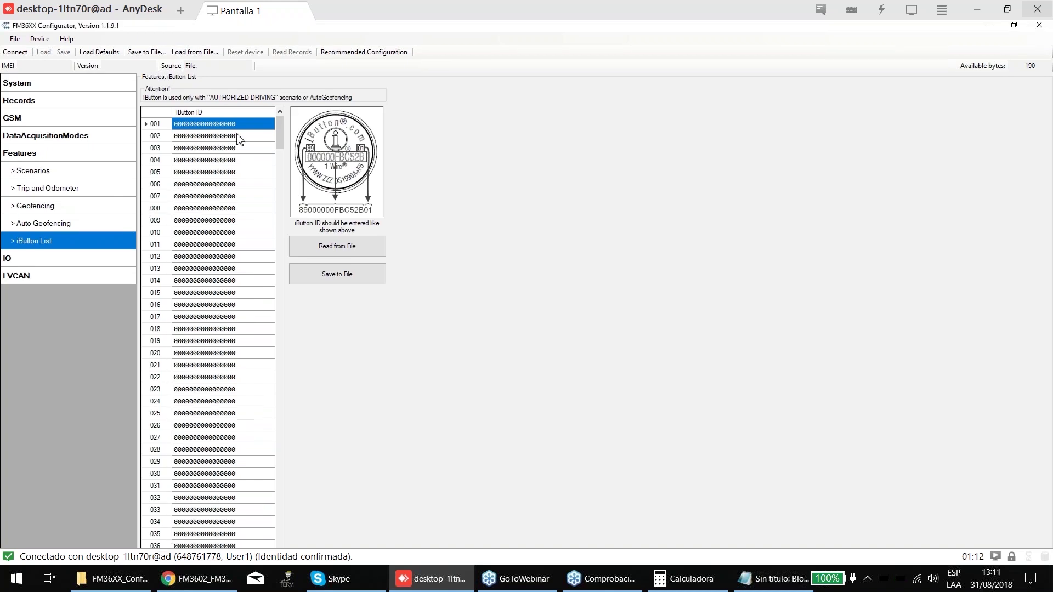
- Enter the first iButton ID in row 001 of the list
click(240, 131)
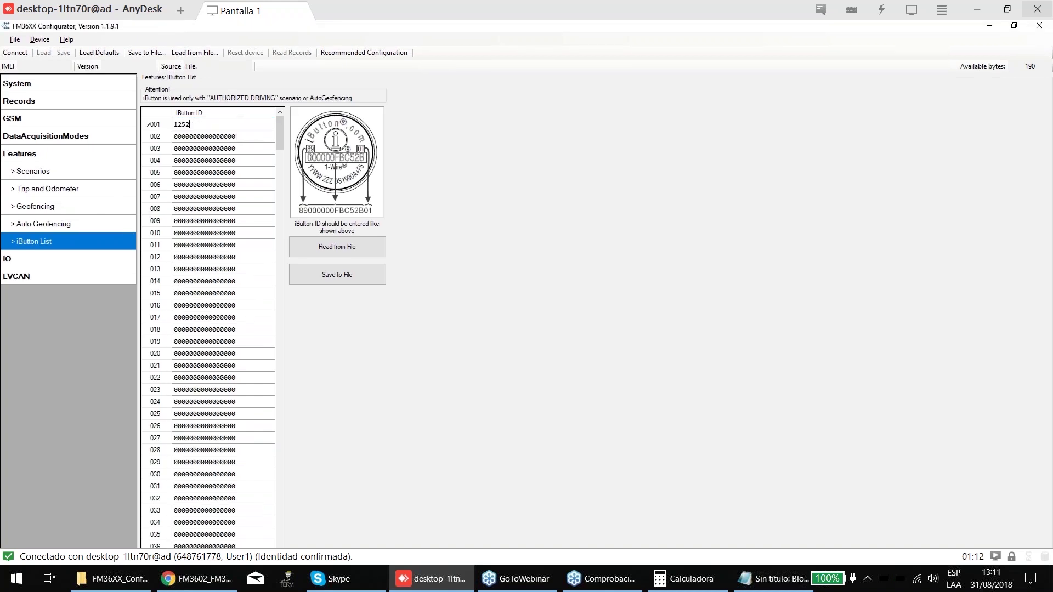
key(Return)
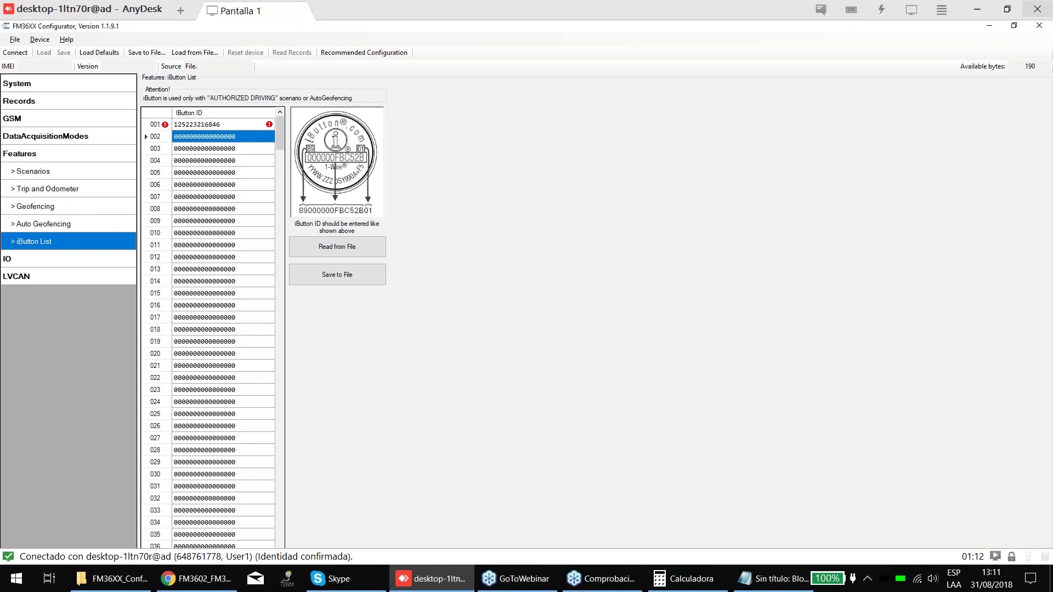
click(241, 138)
double_click(244, 137)
click(196, 125)
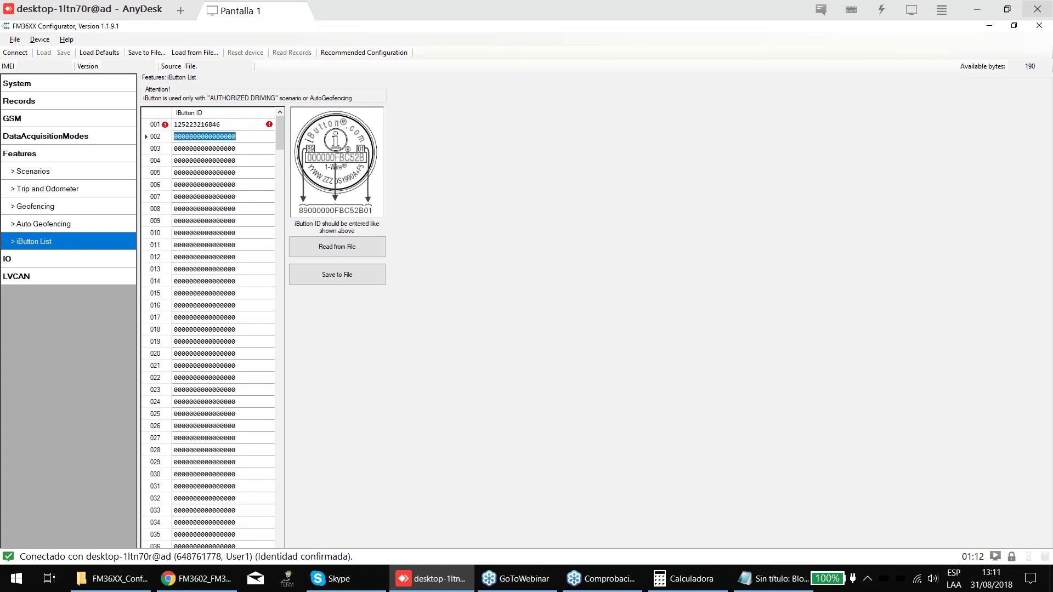
click(197, 125)
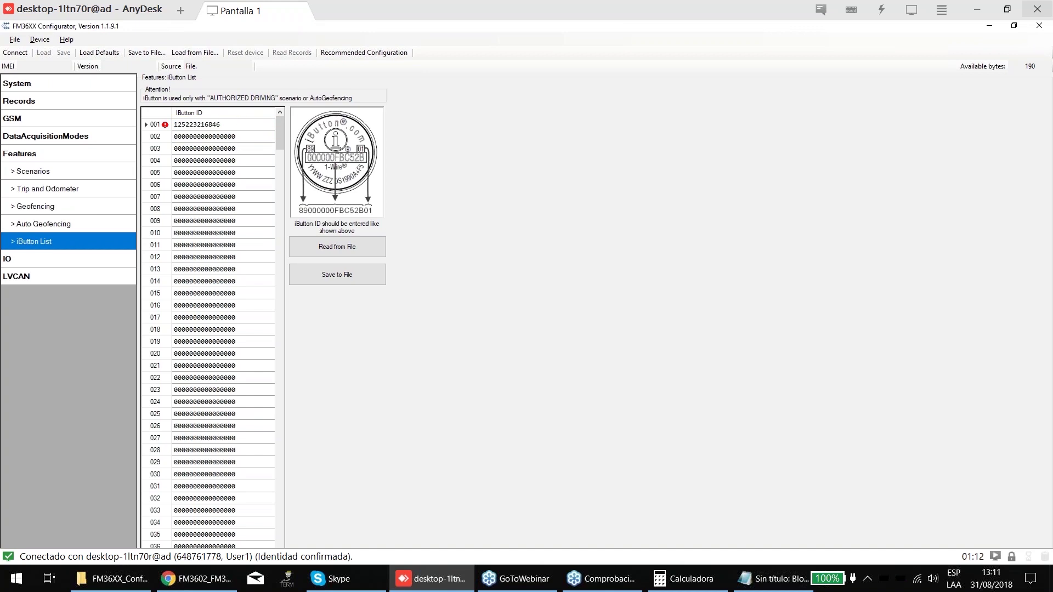
click(219, 136)
- Replace row 002's zeros with the second 16-digit iButton ID
click(242, 137)
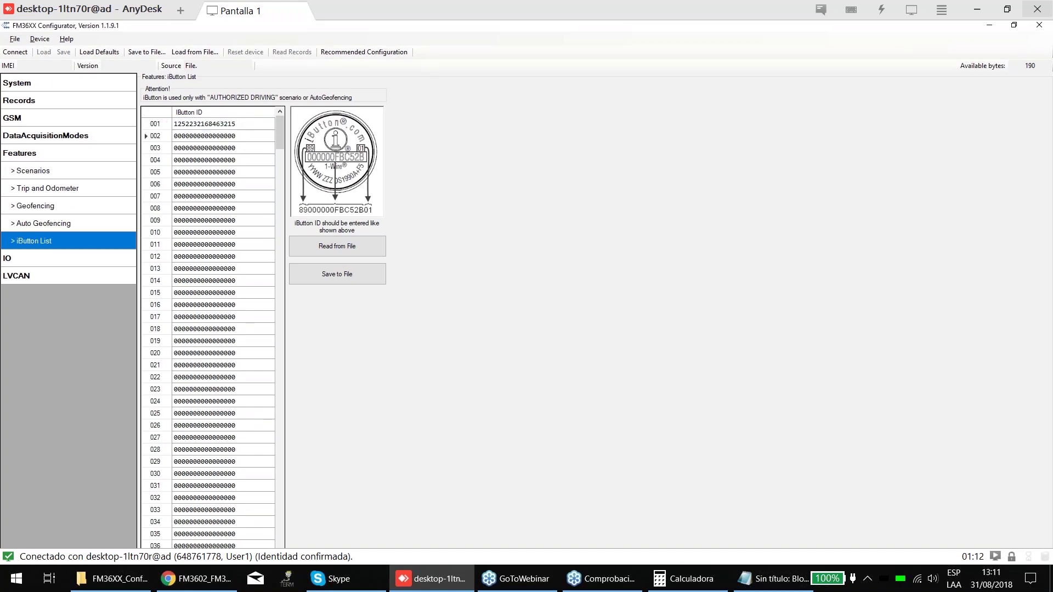
key(BackSpace)
key(BackSpace)
key(BackSpace)
key(BackSpace)
key(BackSpace)
key(BackSpace)
key(BackSpace)
key(BackSpace)
key(BackSpace)
key(BackSpace)
key(BackSpace)
key(BackSpace)
key(BackSpace)
key(BackSpace)
click(223, 148)
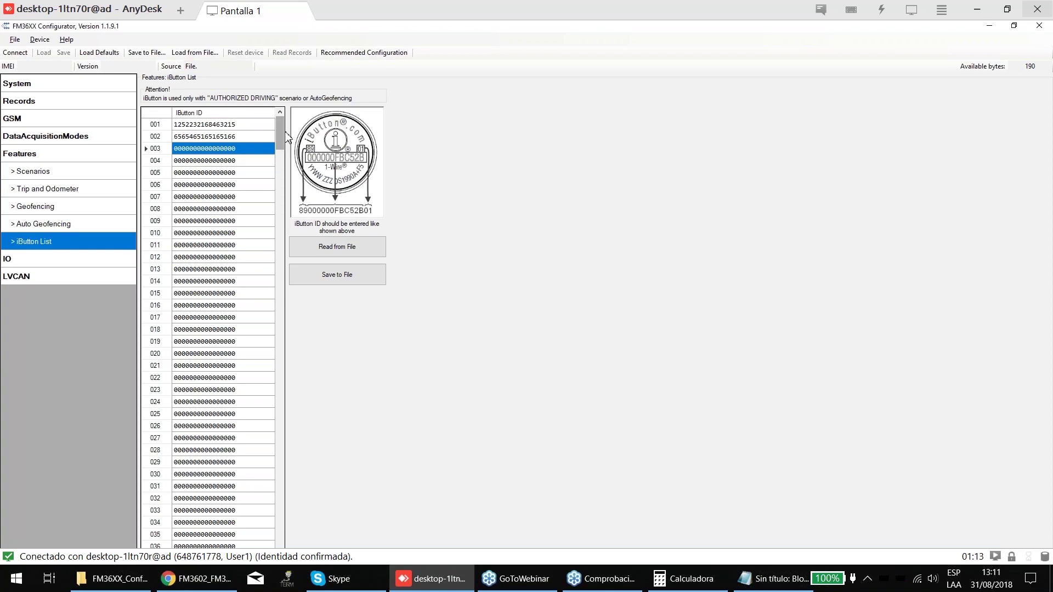
- Scroll the iButton grid back to the top and check the IDs in rows 001 and 002
drag(280, 131, 294, 512)
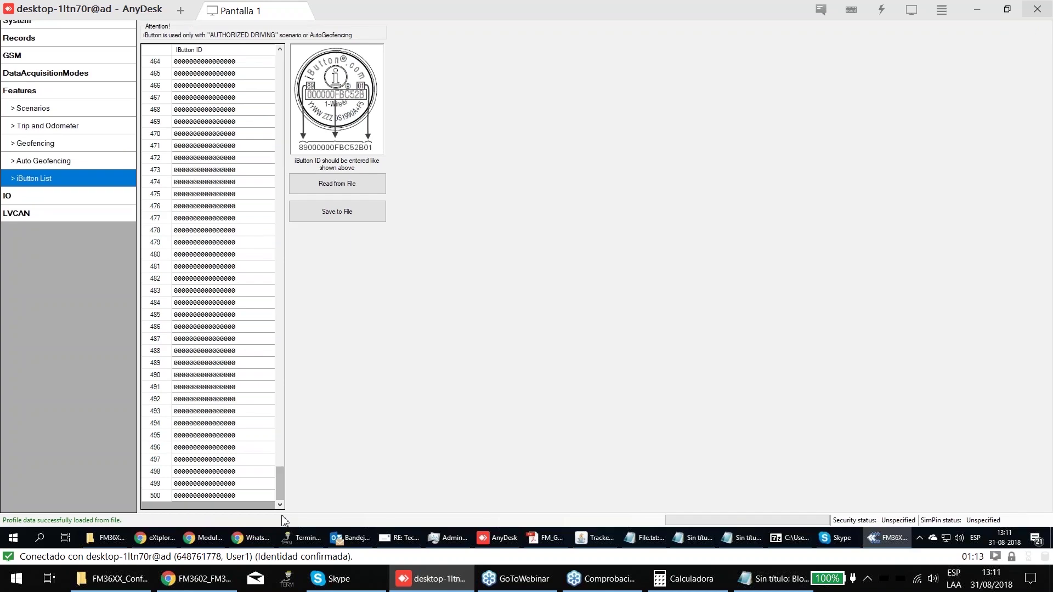
drag(277, 218, 289, 130)
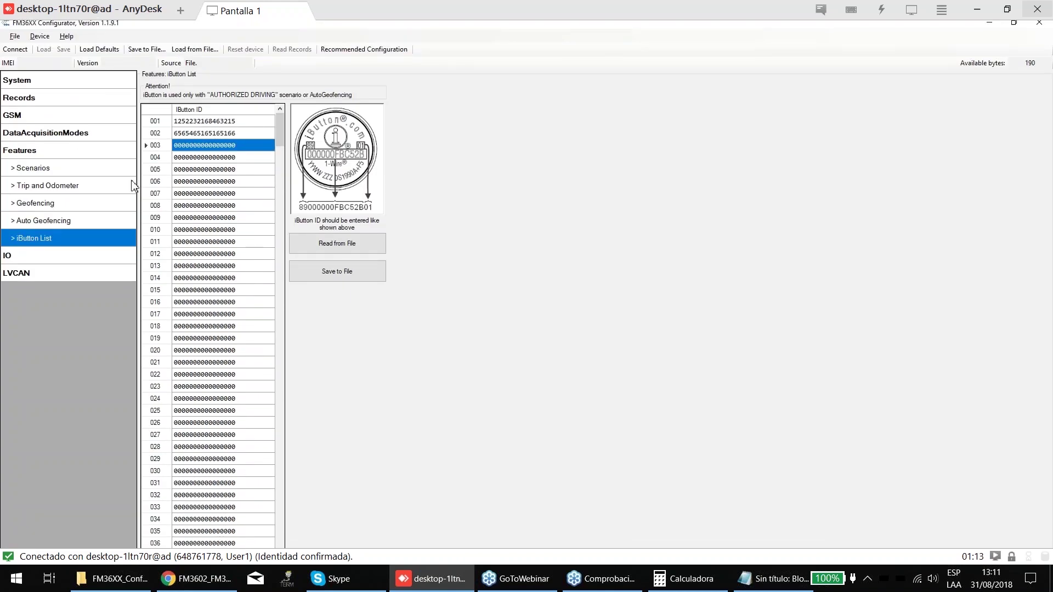
click(222, 121)
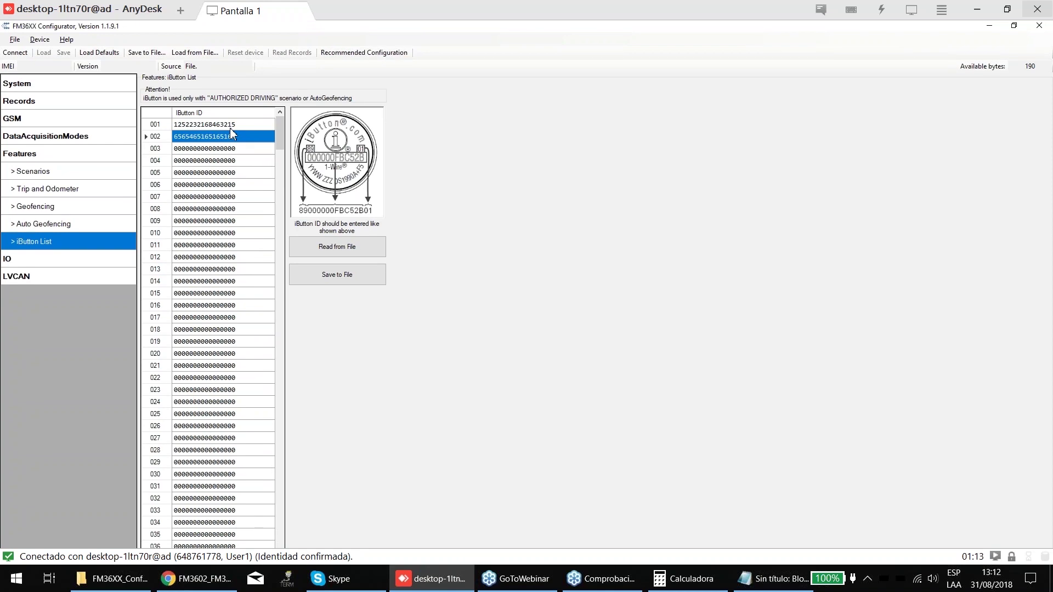
click(235, 136)
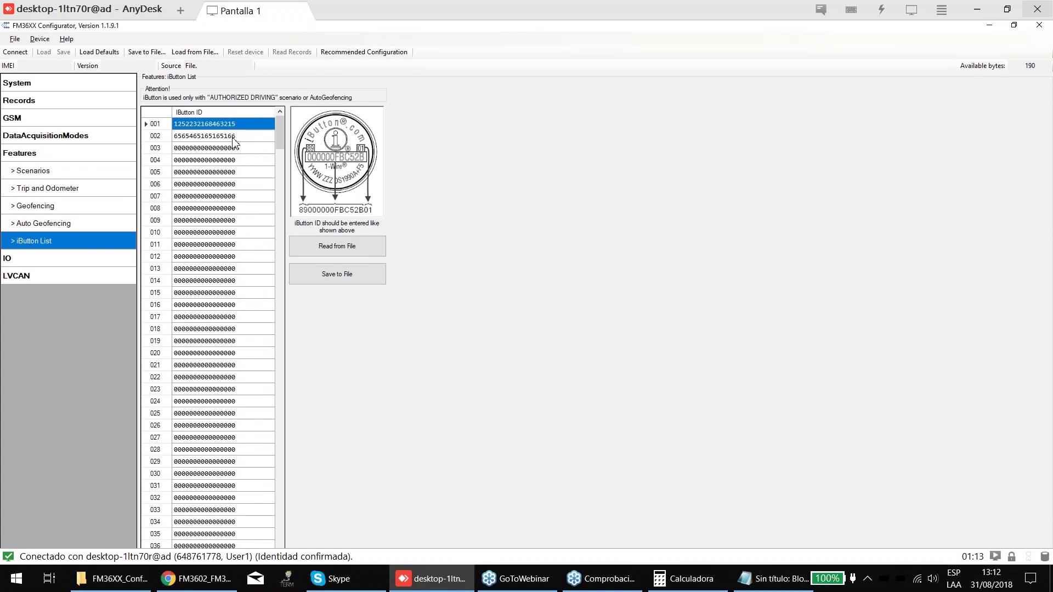
click(236, 124)
- Set the Scenarios Immobiliser output to DOUT1 Control
click(49, 188)
click(68, 170)
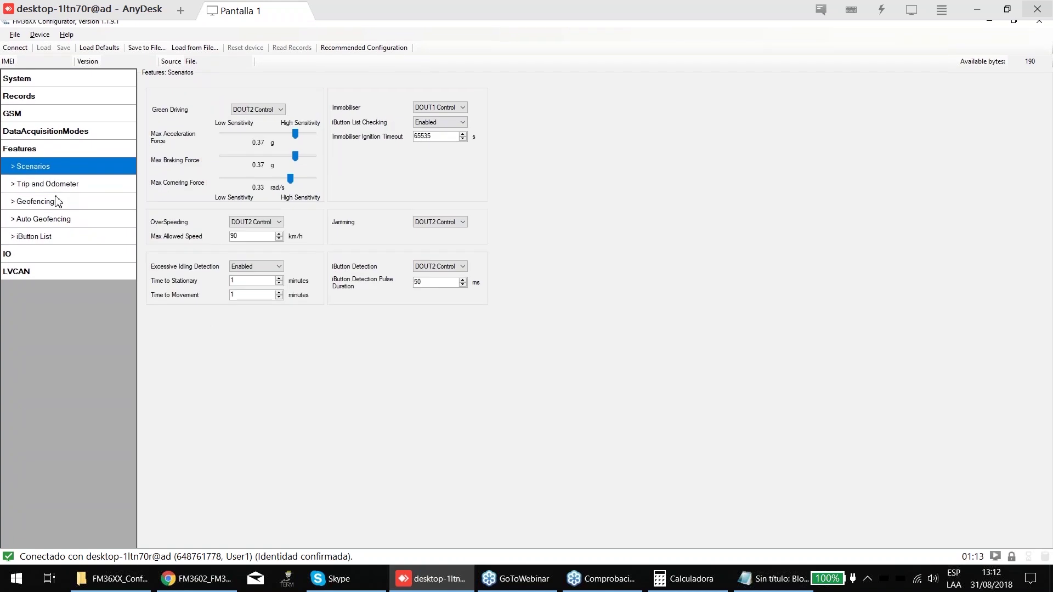
click(36, 136)
click(25, 205)
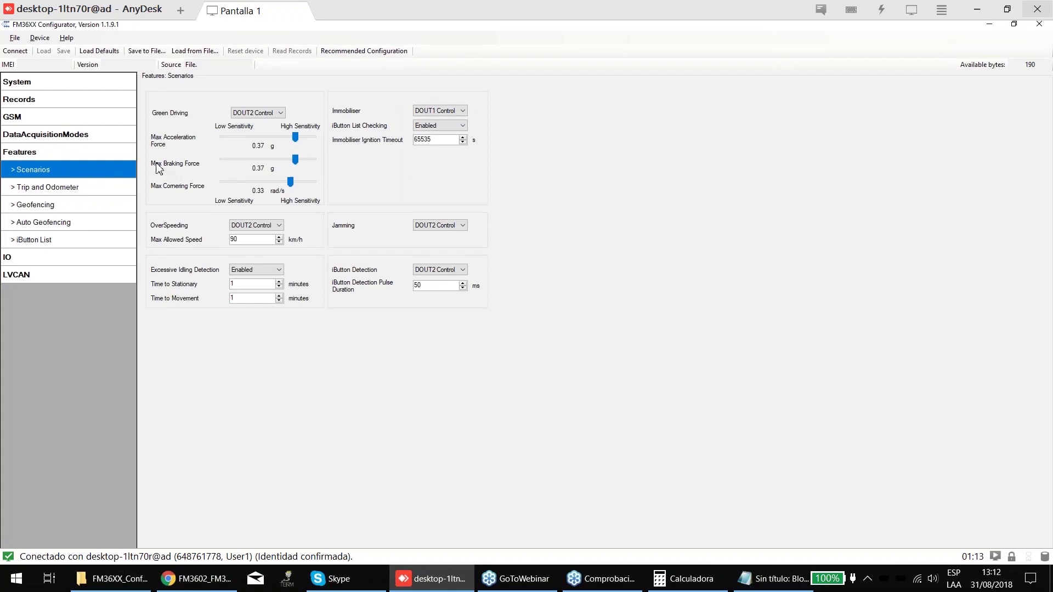
click(439, 112)
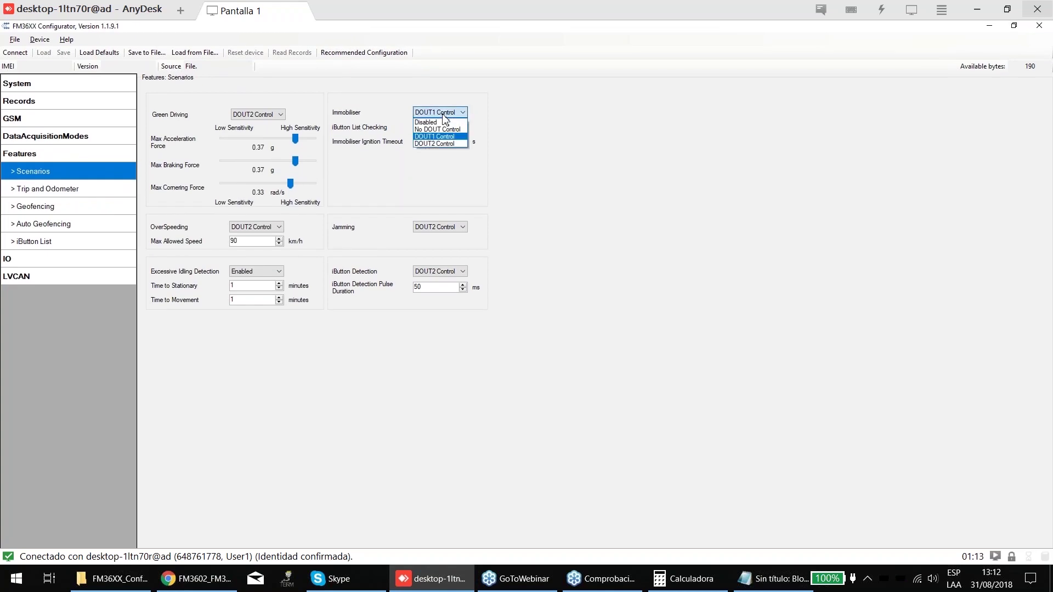
click(439, 136)
- Set iButton Detection to DOUT1 Control and keep iButton List Checking Enabled
click(446, 253)
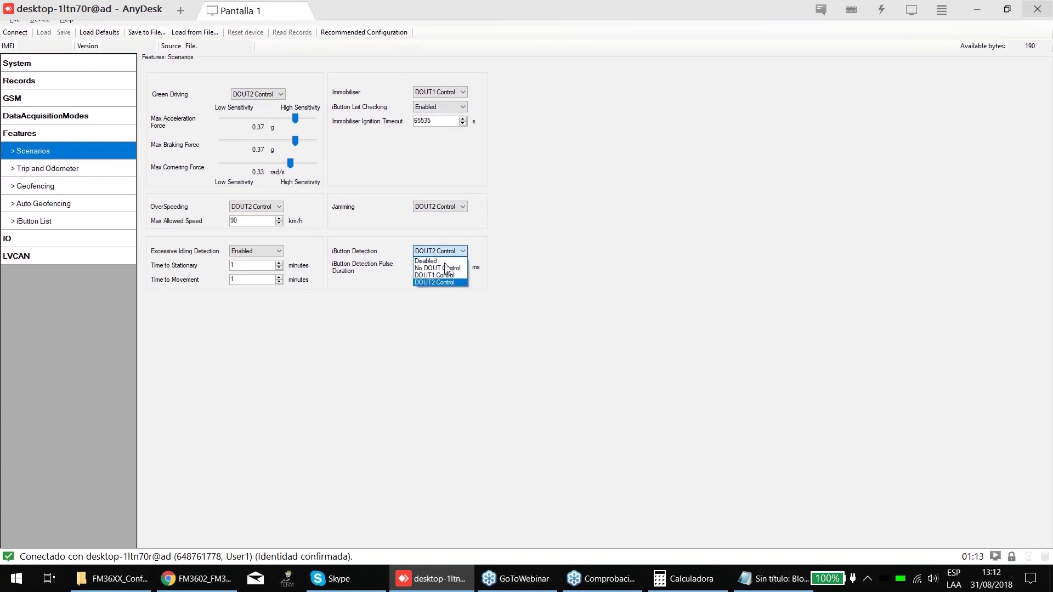
click(438, 274)
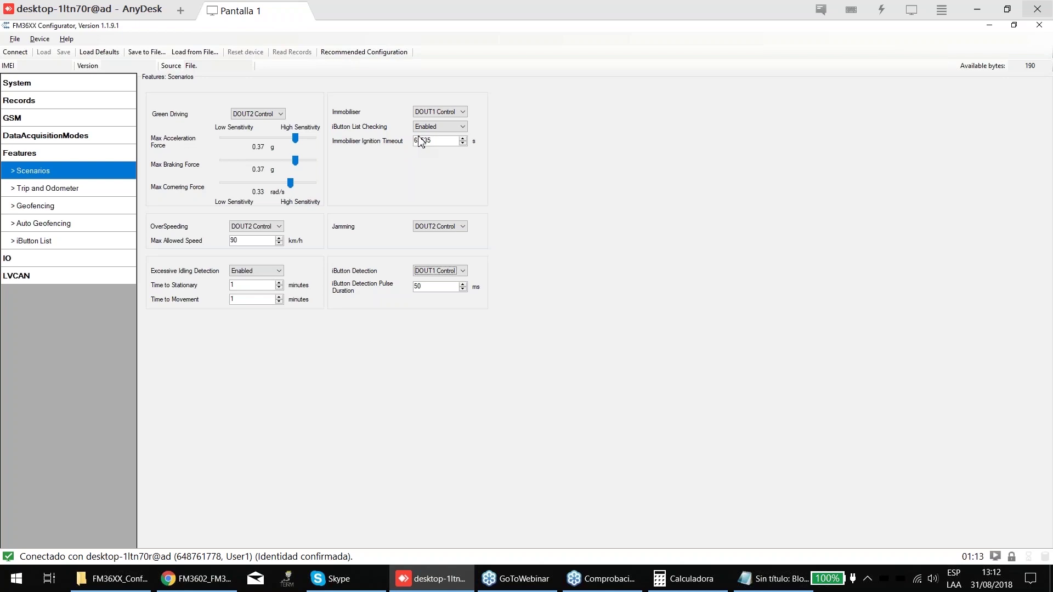
click(432, 132)
click(424, 137)
double_click(443, 140)
- Check the stored IDs in rows 001 and 002 of the iButton List
click(25, 232)
click(200, 134)
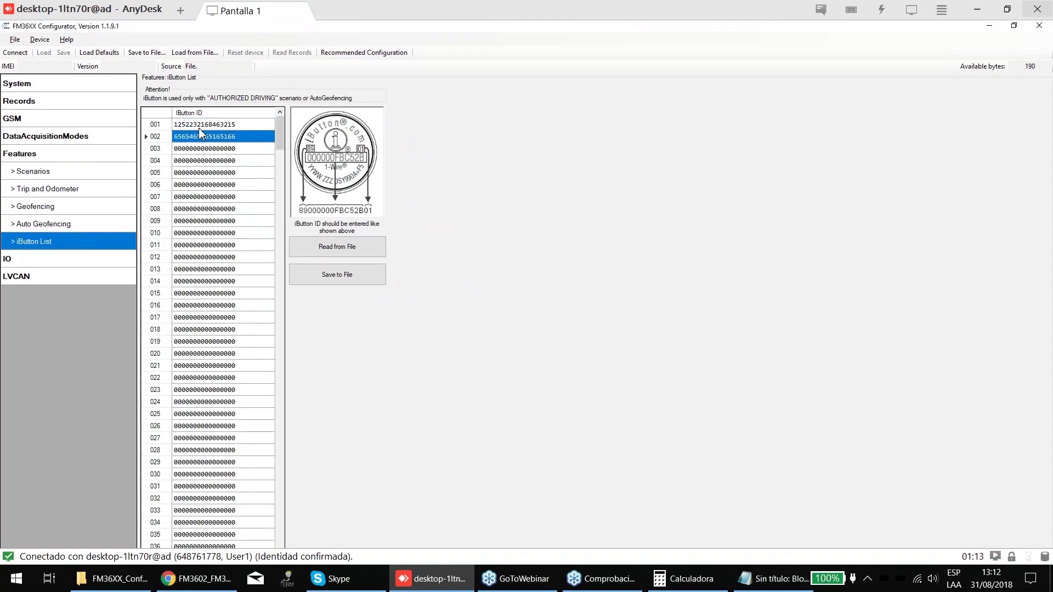
click(200, 127)
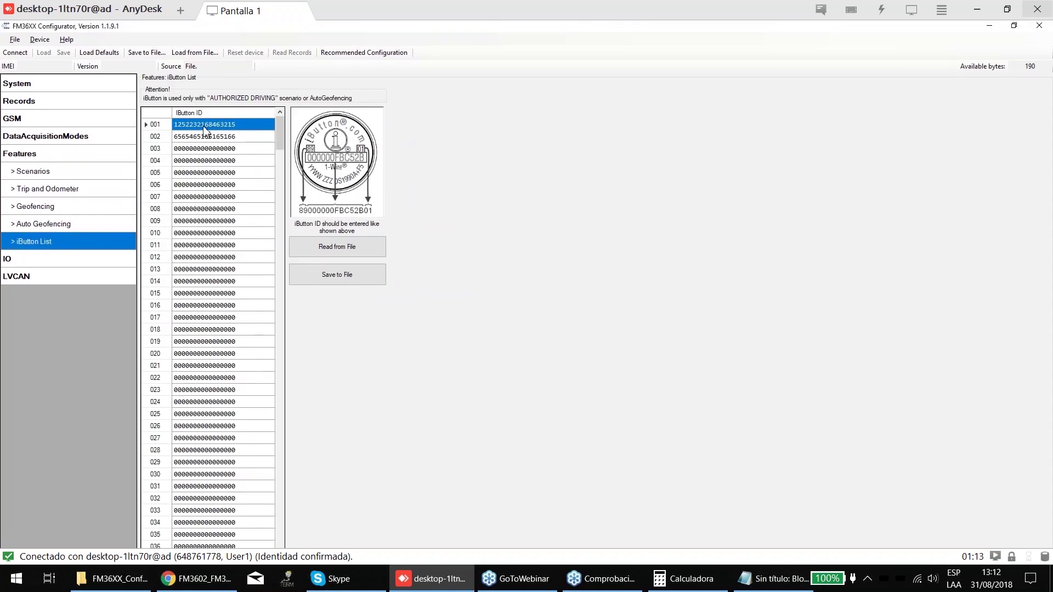
click(204, 128)
double_click(259, 125)
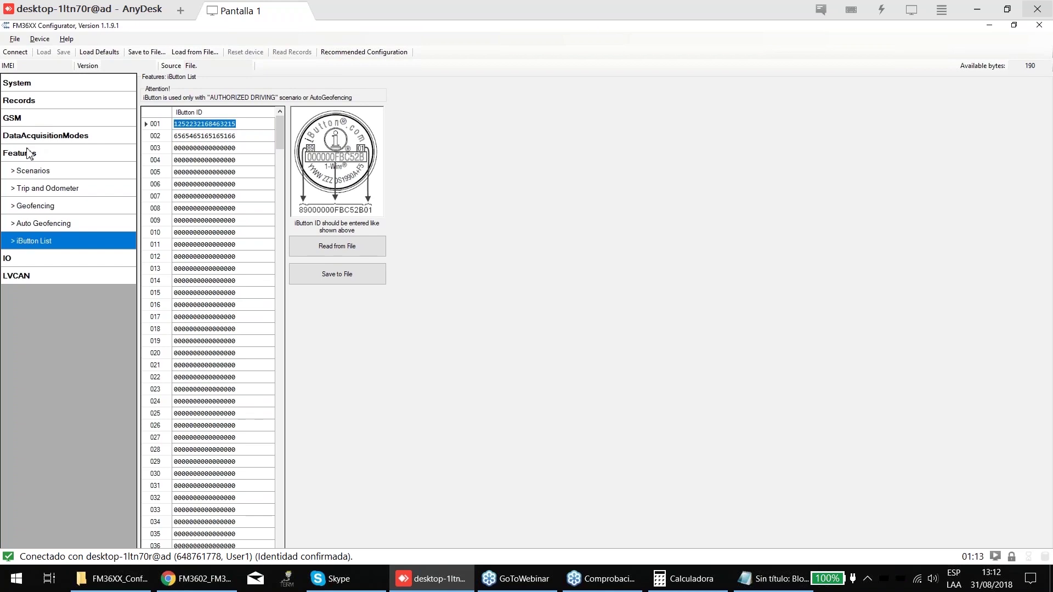
- Reconfirm the Immobiliser as DOUT1 Control and return to the iButton List
click(30, 171)
click(437, 112)
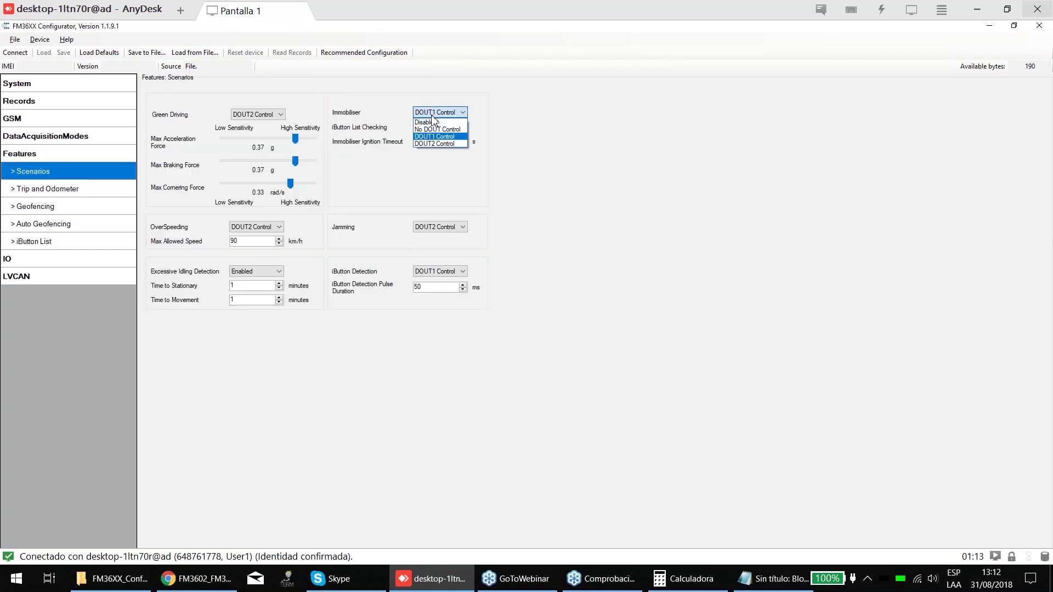
click(434, 134)
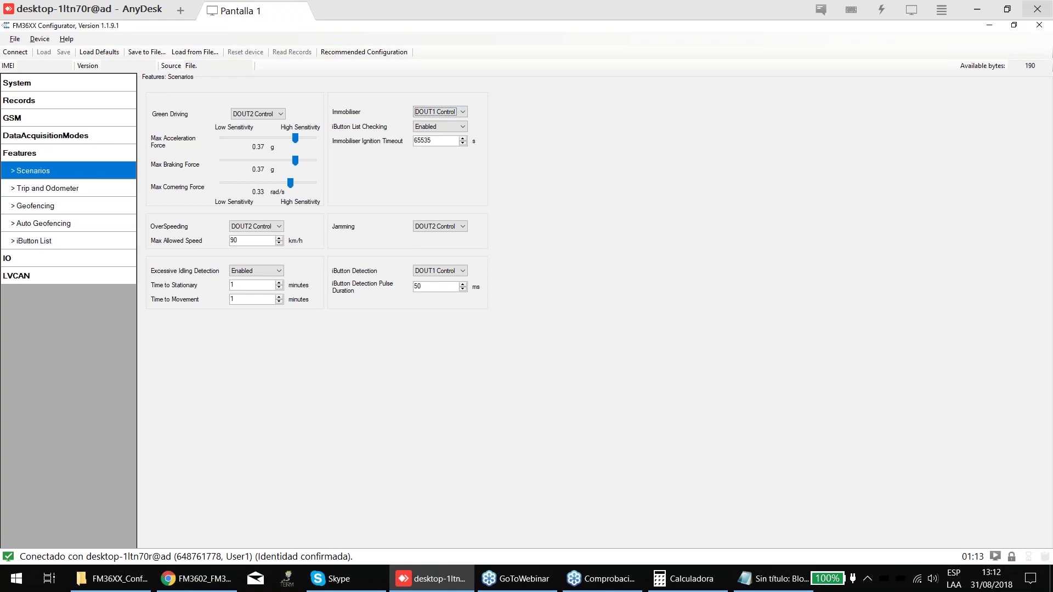
click(32, 233)
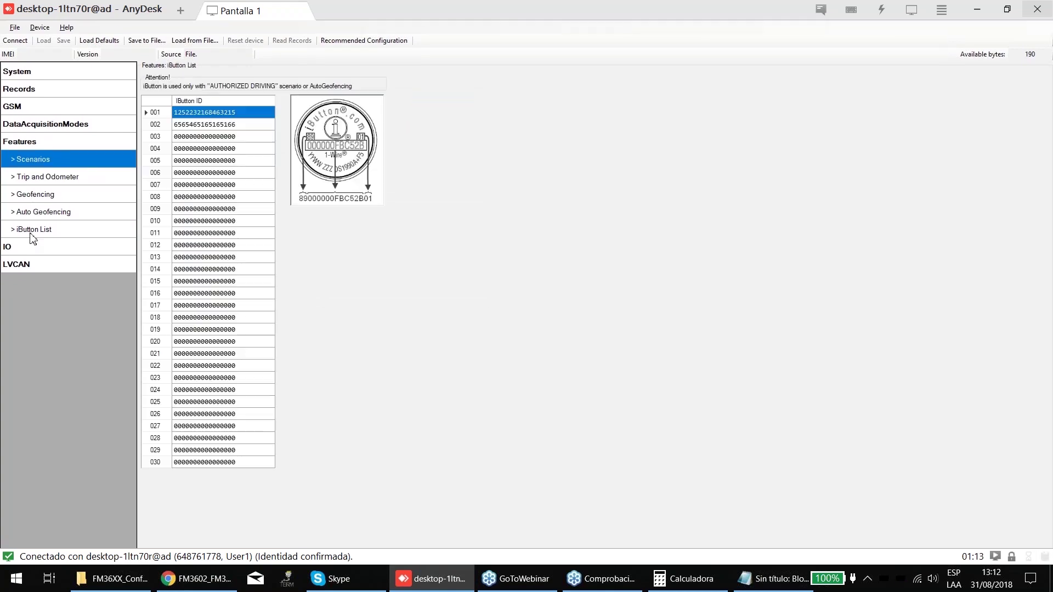
- Cancel the Read from File and Save to File dialogs, then show the IO property table
scroll(183, 242, down, 5)
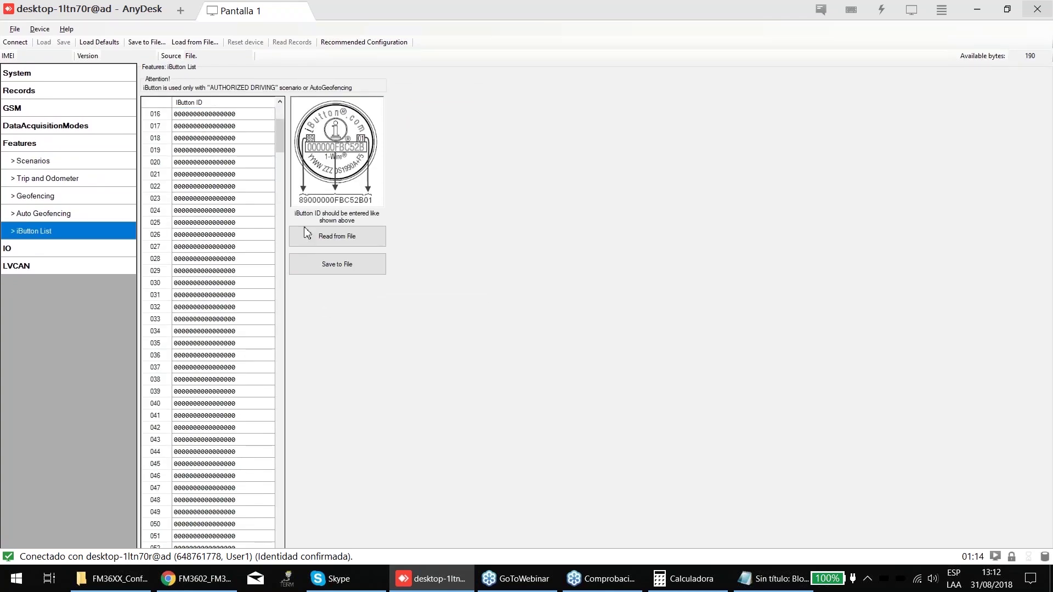
scroll(307, 247, down, 1)
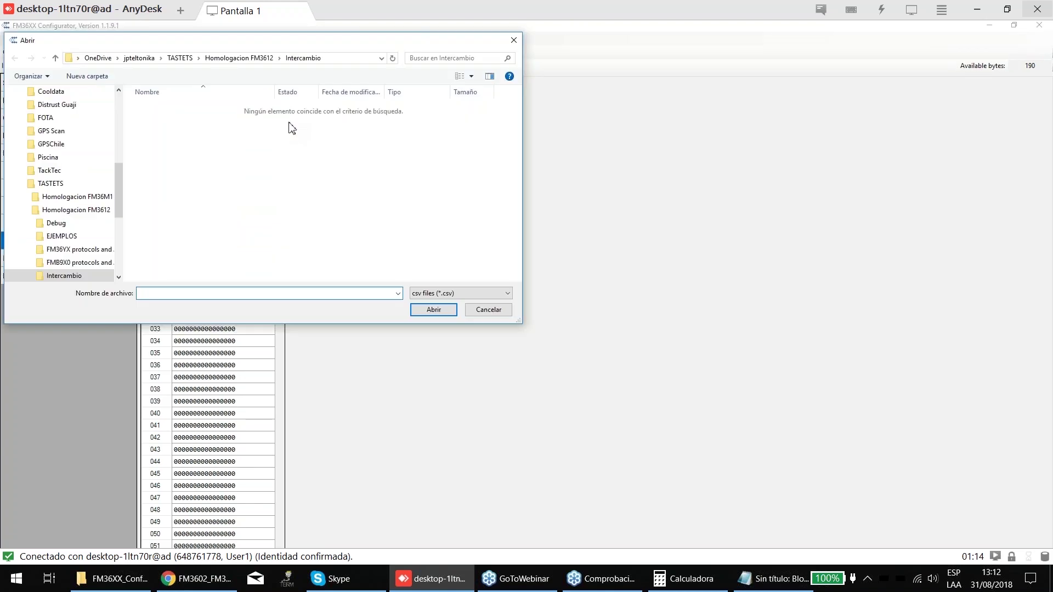
key(Escape)
click(349, 258)
click(488, 286)
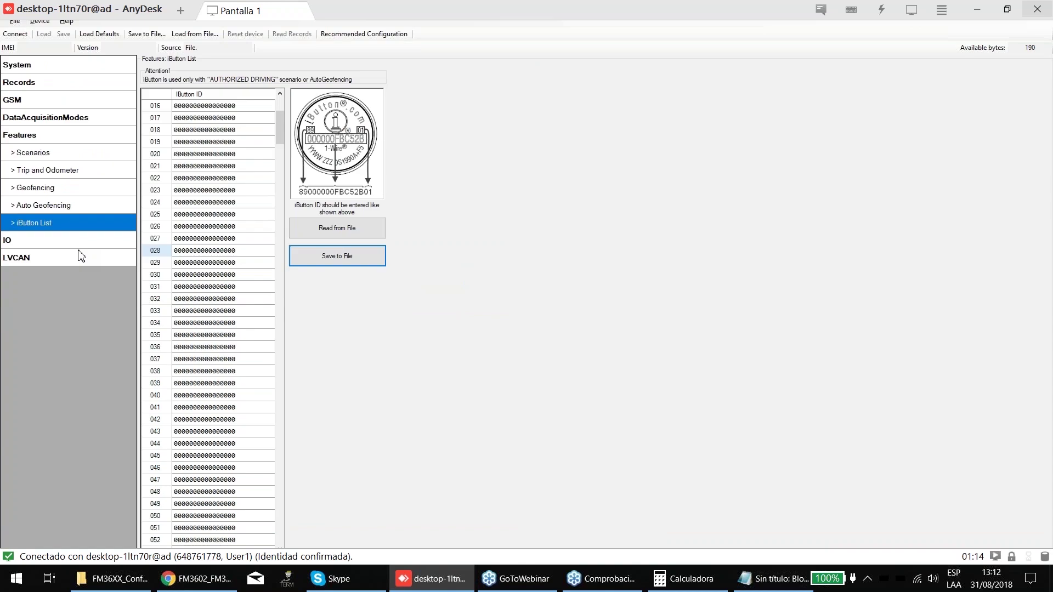
click(51, 240)
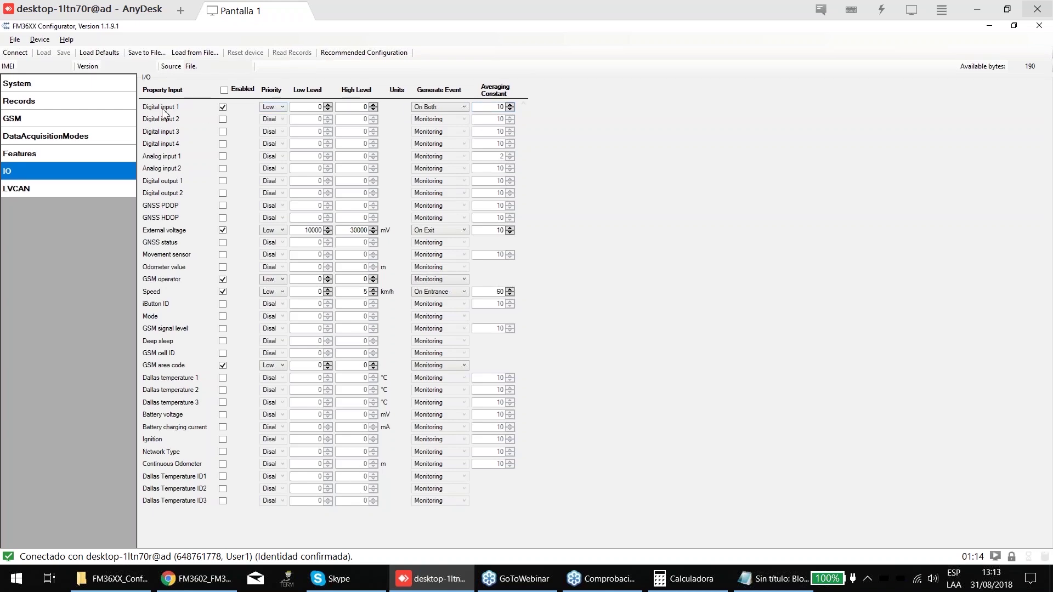
- Keep System Ignition Source as Digital input 1 and enable the Ignition row on the IO page
click(48, 84)
scroll(329, 247, down, 1)
click(287, 277)
click(345, 291)
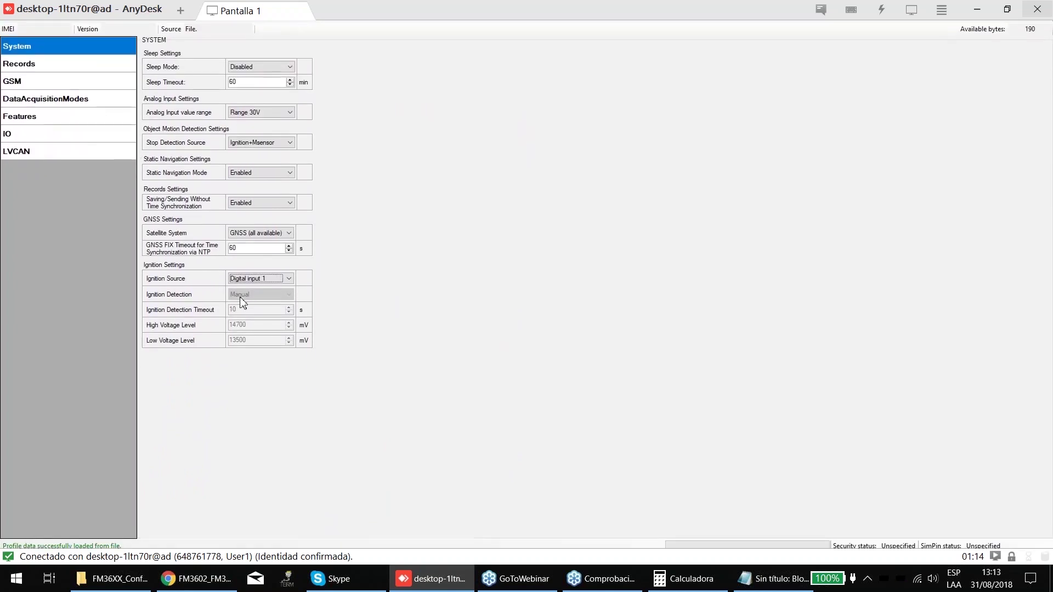
click(254, 282)
click(253, 294)
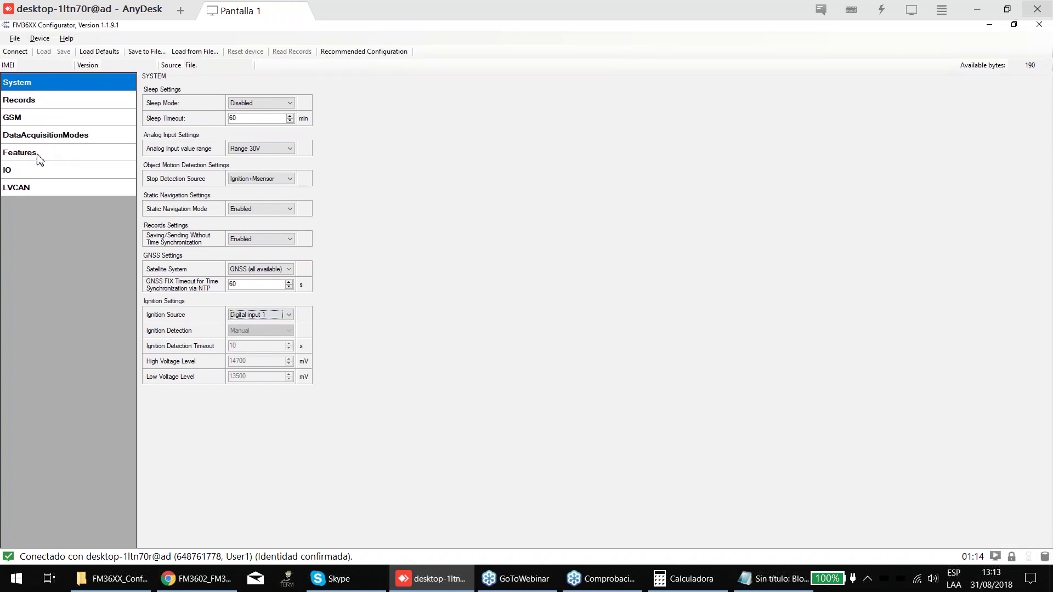
click(22, 171)
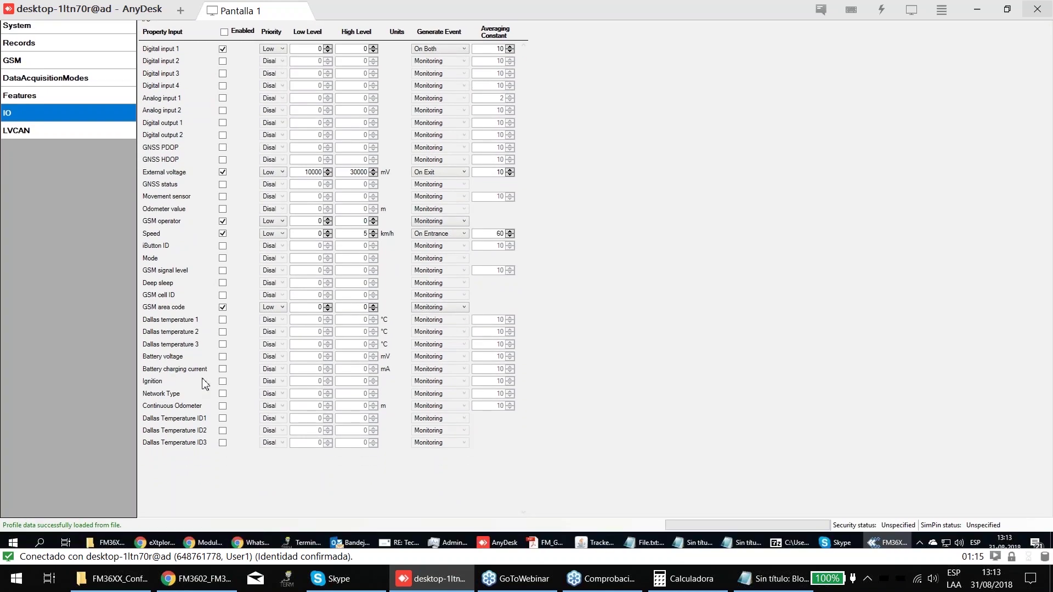
click(222, 381)
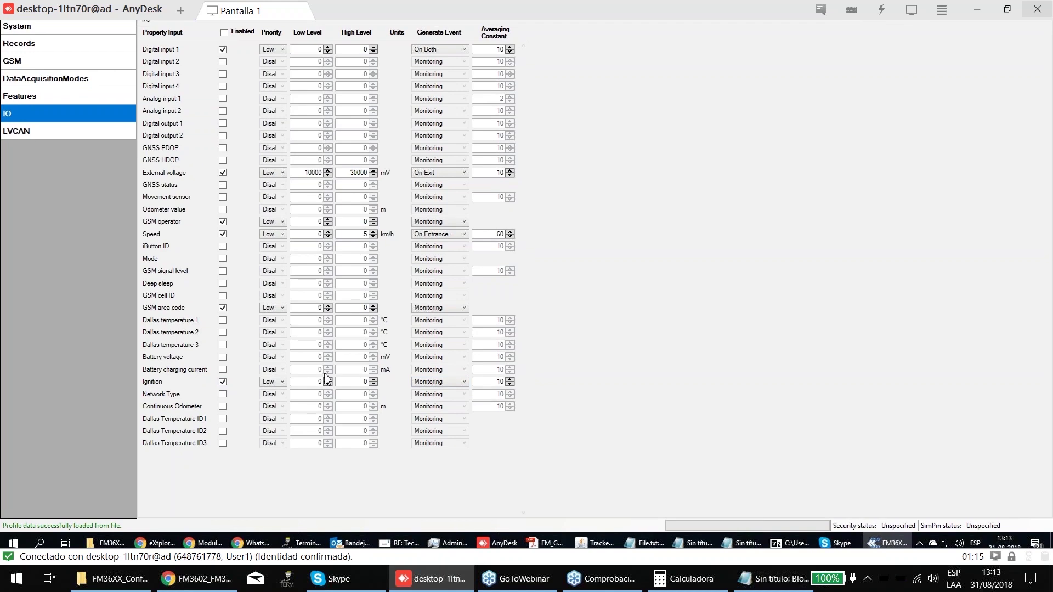
click(17, 84)
click(257, 286)
click(257, 290)
click(256, 285)
click(258, 299)
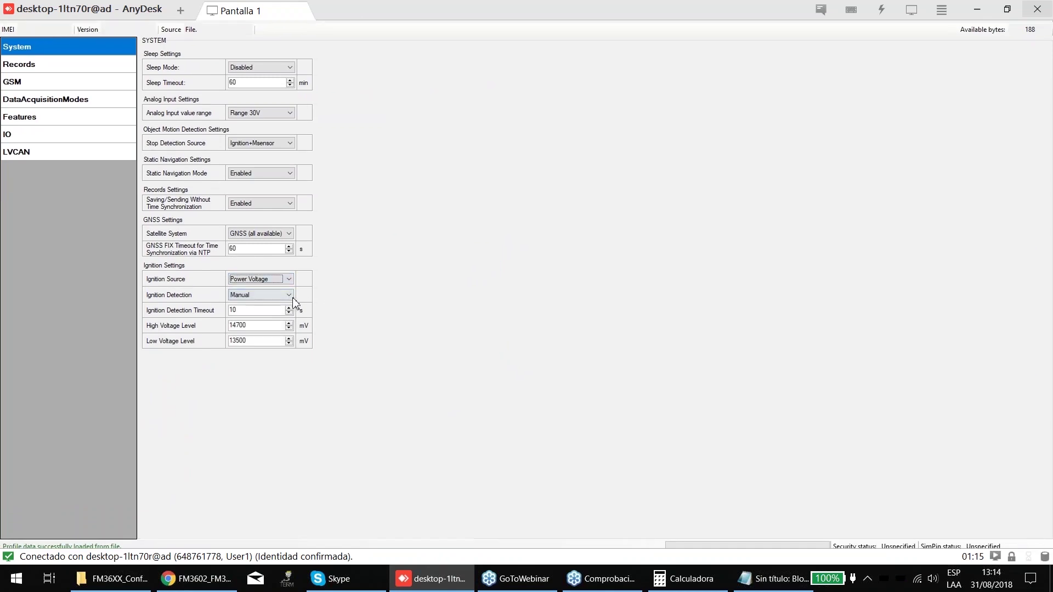
click(30, 173)
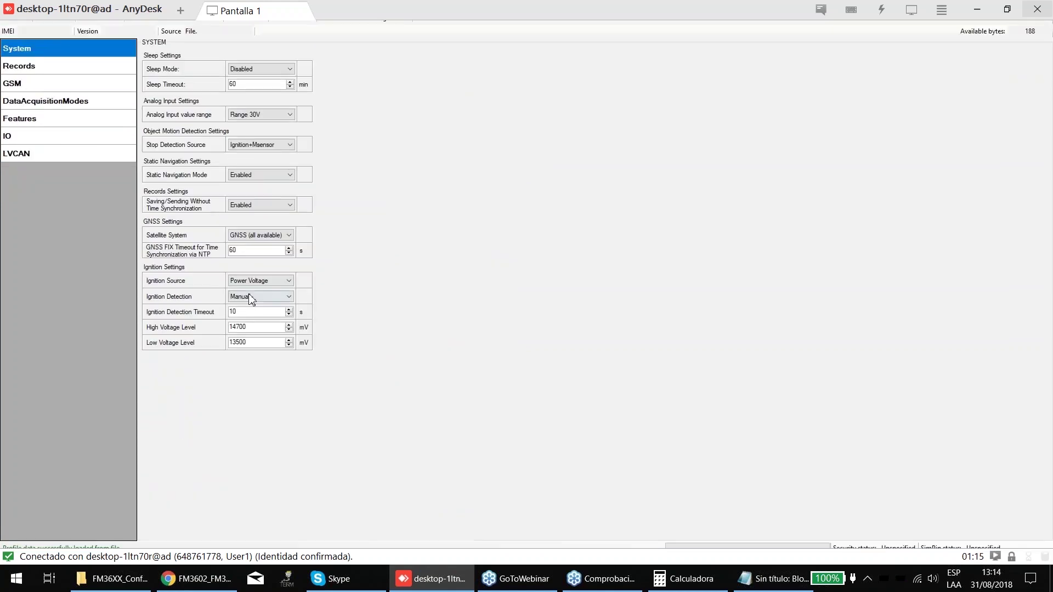
click(260, 289)
click(253, 293)
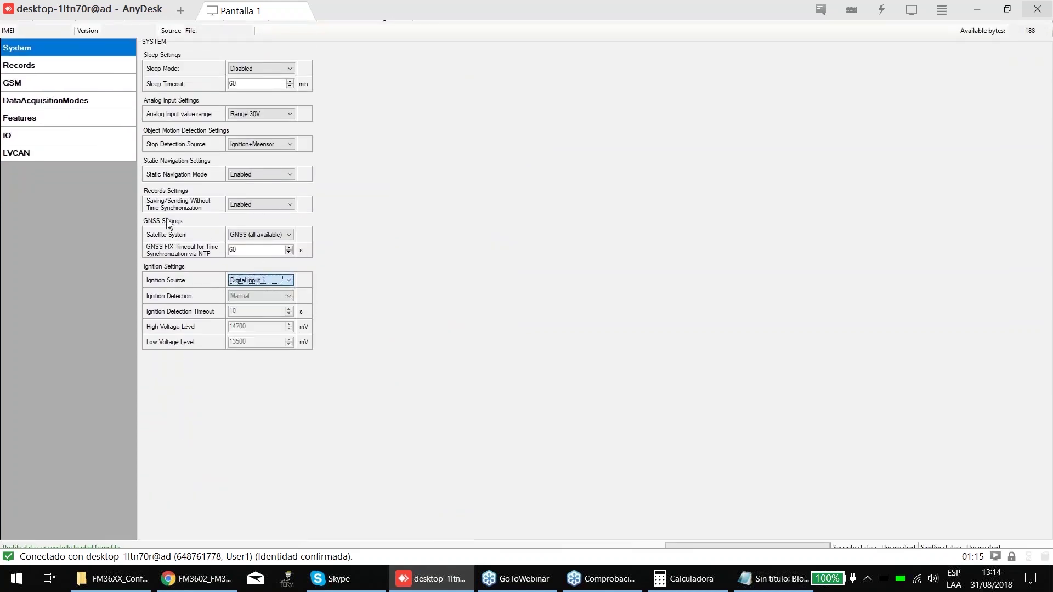
click(64, 174)
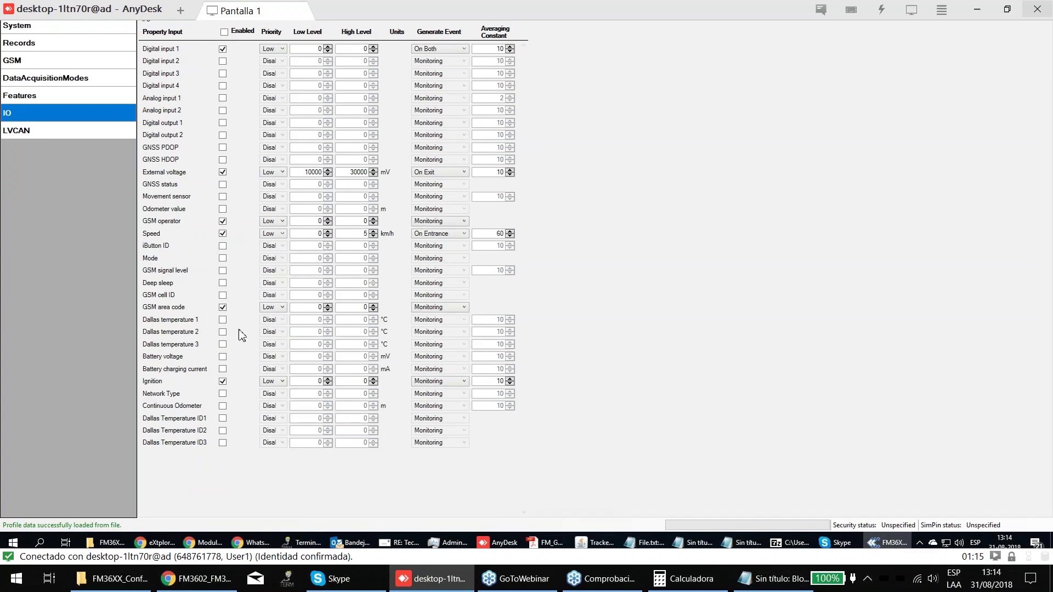
- Enable Digital inputs 2–4, Analog inputs 1–2 and Digital outputs 1–2
click(222, 120)
click(223, 133)
click(223, 143)
click(223, 155)
click(222, 168)
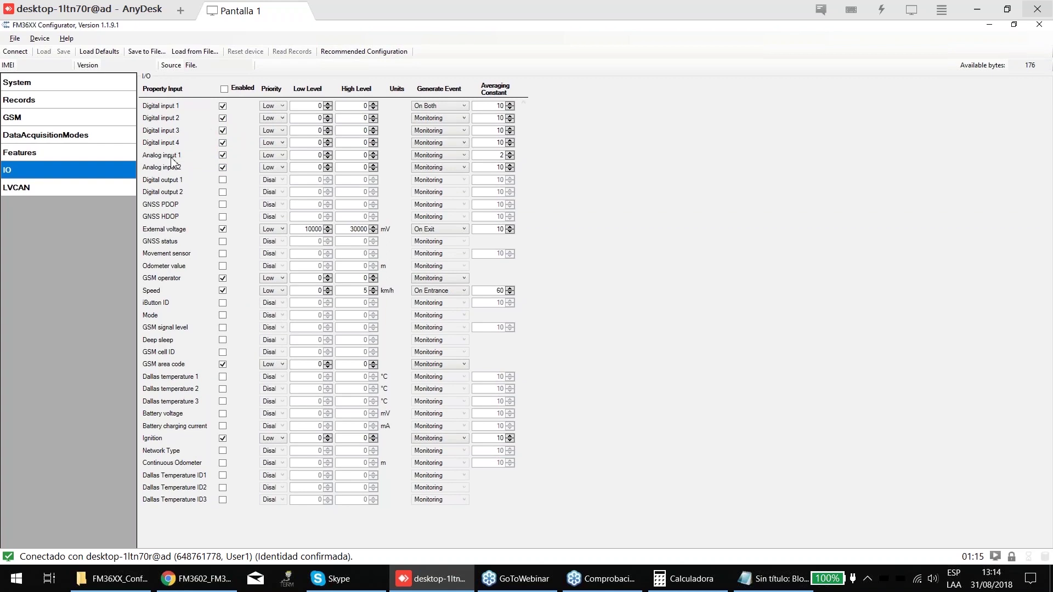
click(222, 178)
click(222, 189)
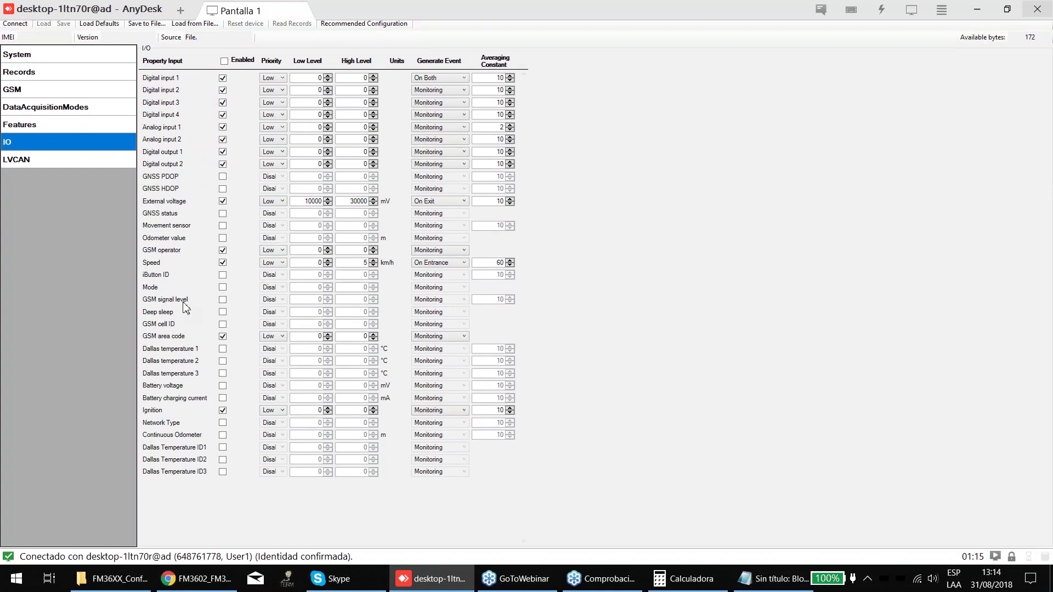
- Enable GNSS PDOP, GNSS HDOP, GNSS status, Movement sensor and Odometer value
click(222, 199)
click(223, 211)
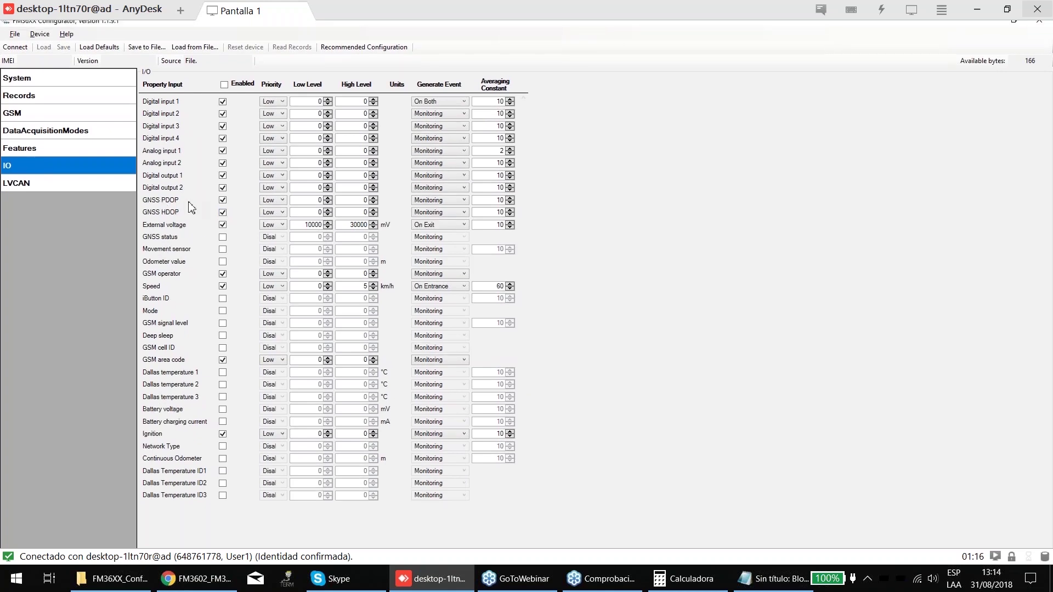
click(223, 200)
click(222, 200)
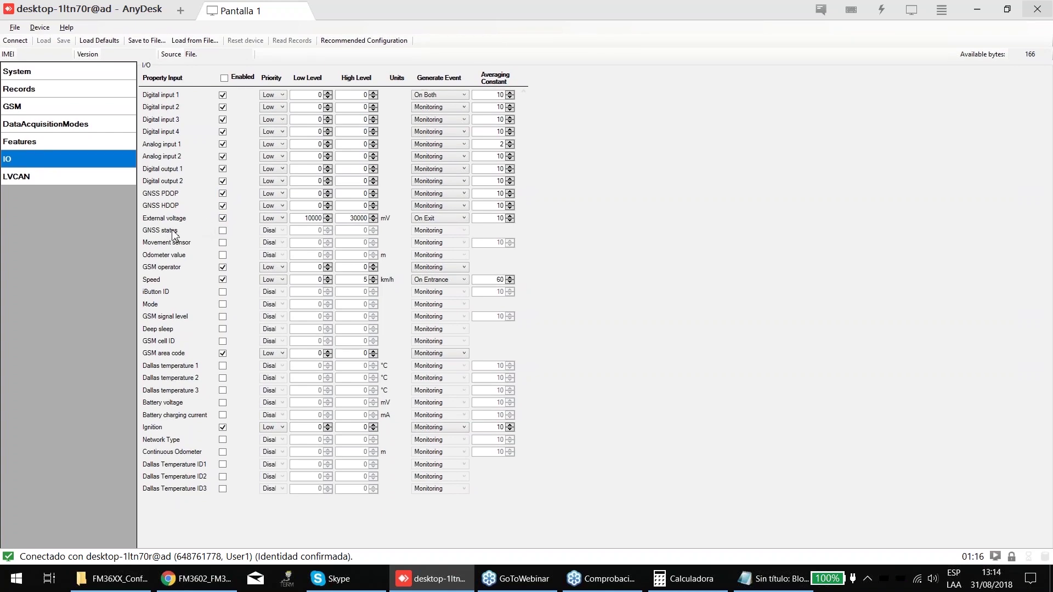
click(222, 231)
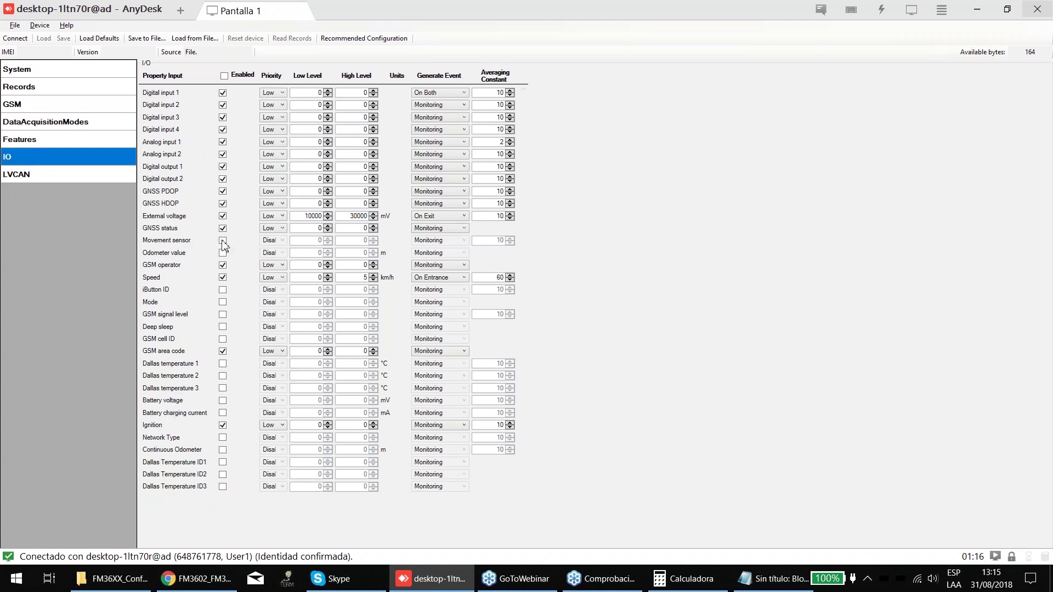
click(222, 241)
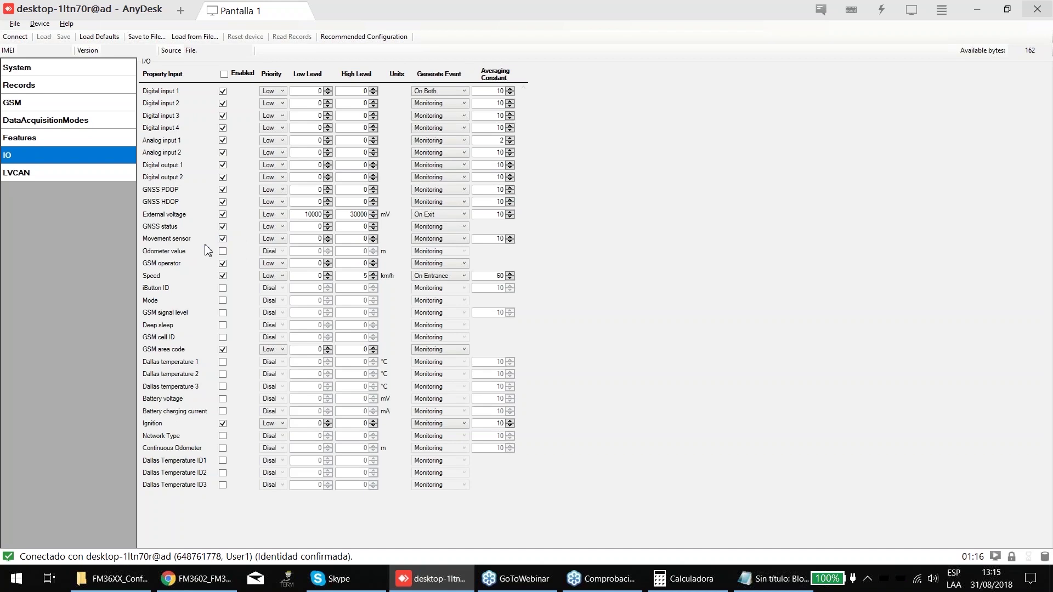
click(222, 250)
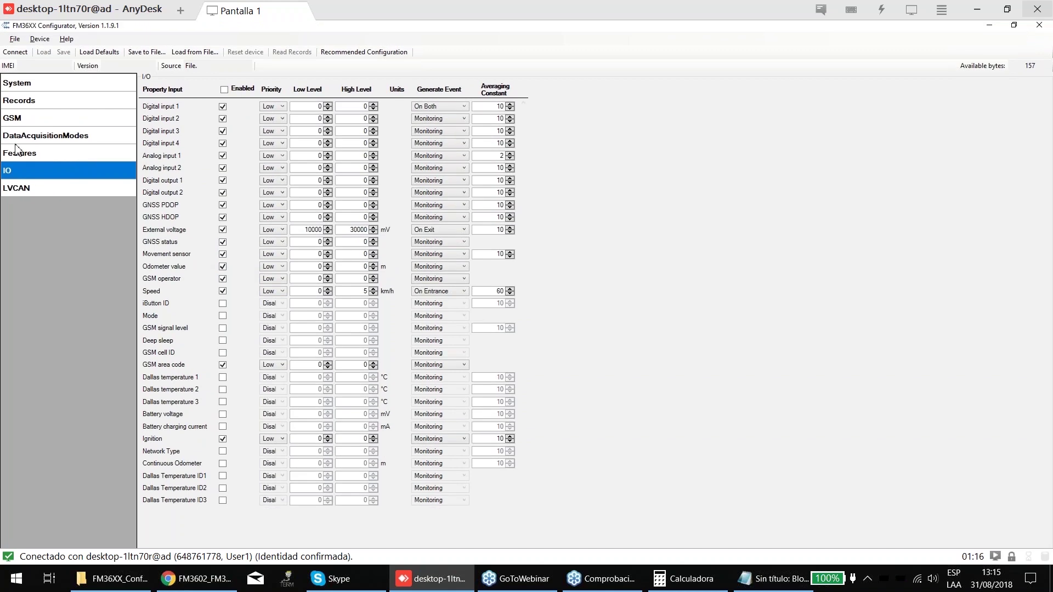
- Enable the iButton ID and Mode inputs after glancing at the Trip and Odometer settings
click(19, 153)
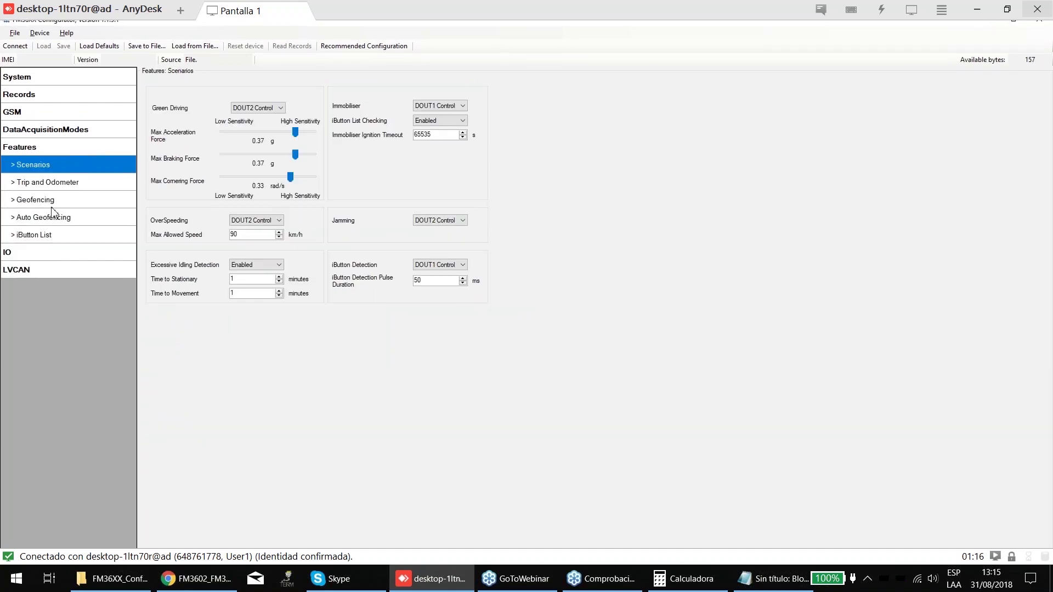
click(49, 185)
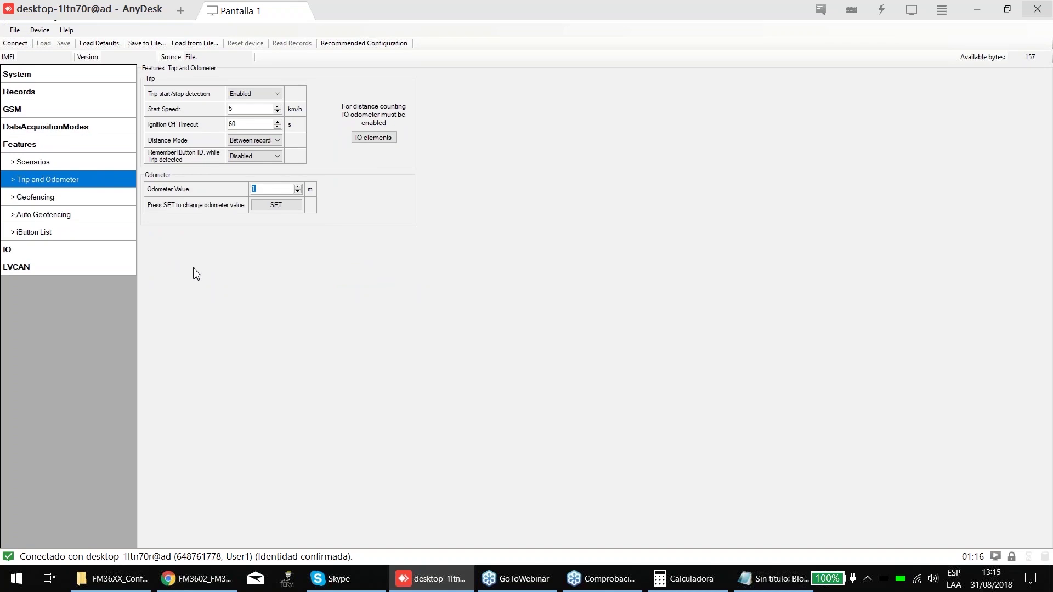
click(74, 243)
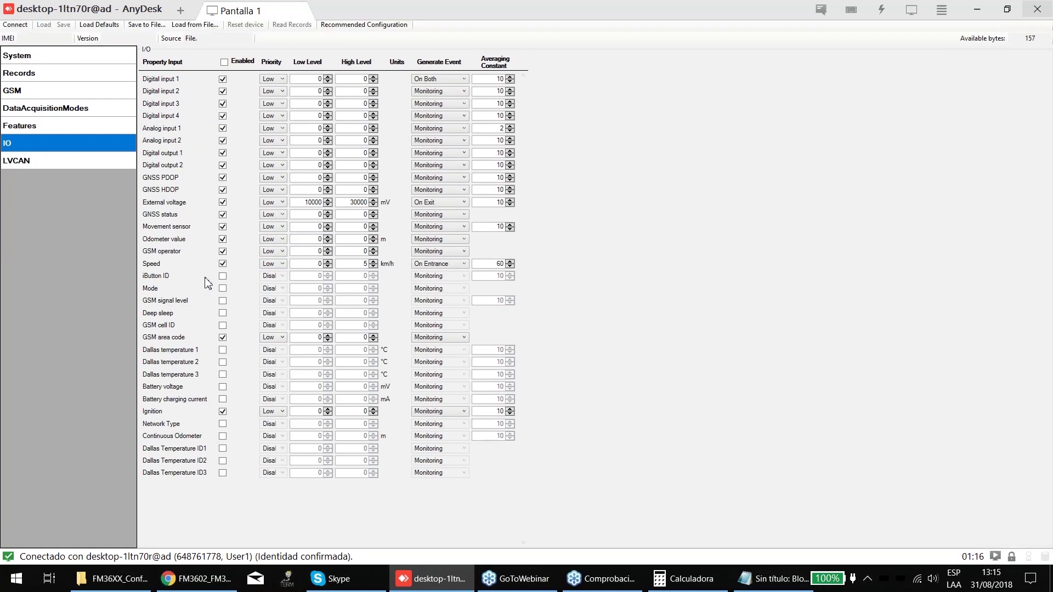
click(223, 277)
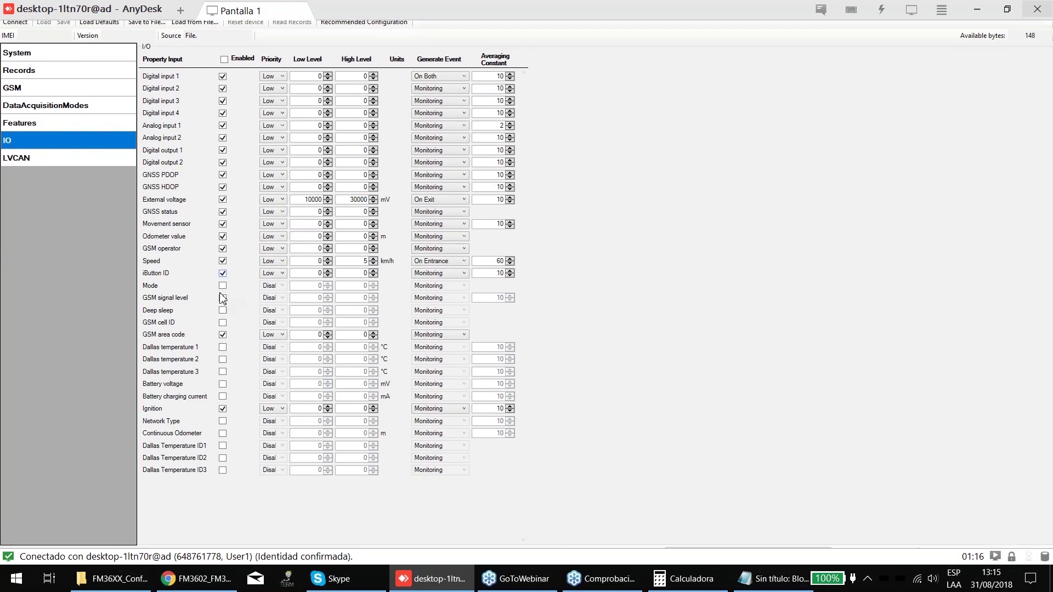
click(222, 286)
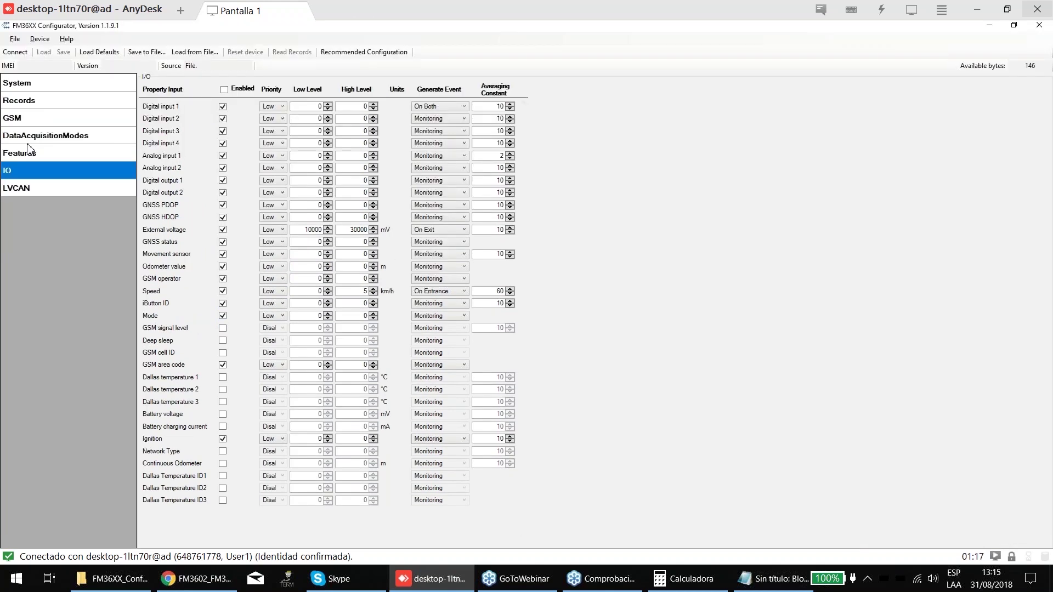
- Enable GSM signal level, Deep sleep, GSM cell ID and Dallas temperature 1, 2 and 3
click(18, 137)
click(34, 187)
click(30, 220)
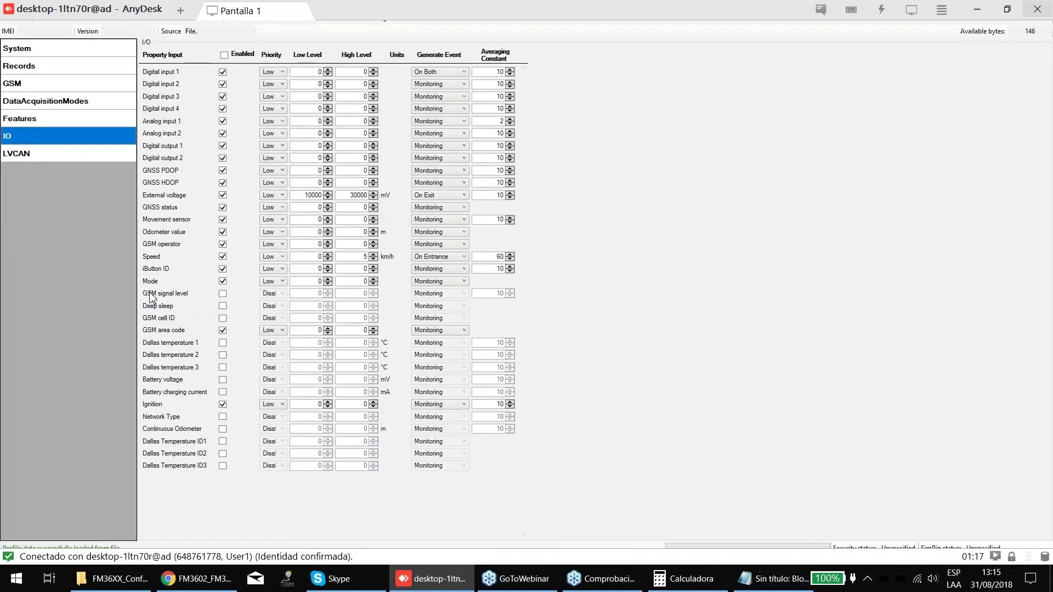
click(223, 294)
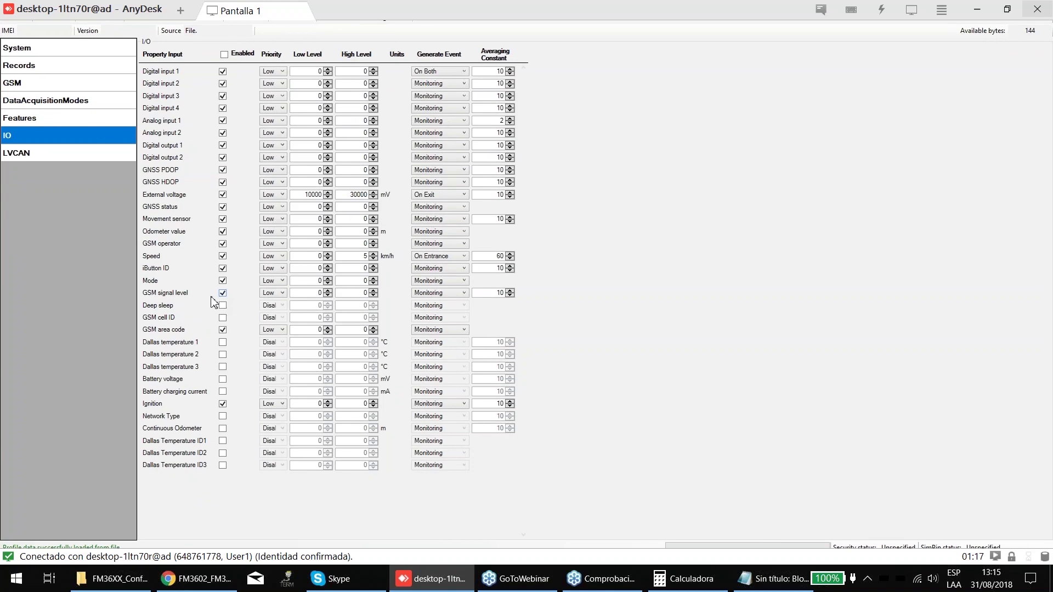
click(222, 302)
click(223, 313)
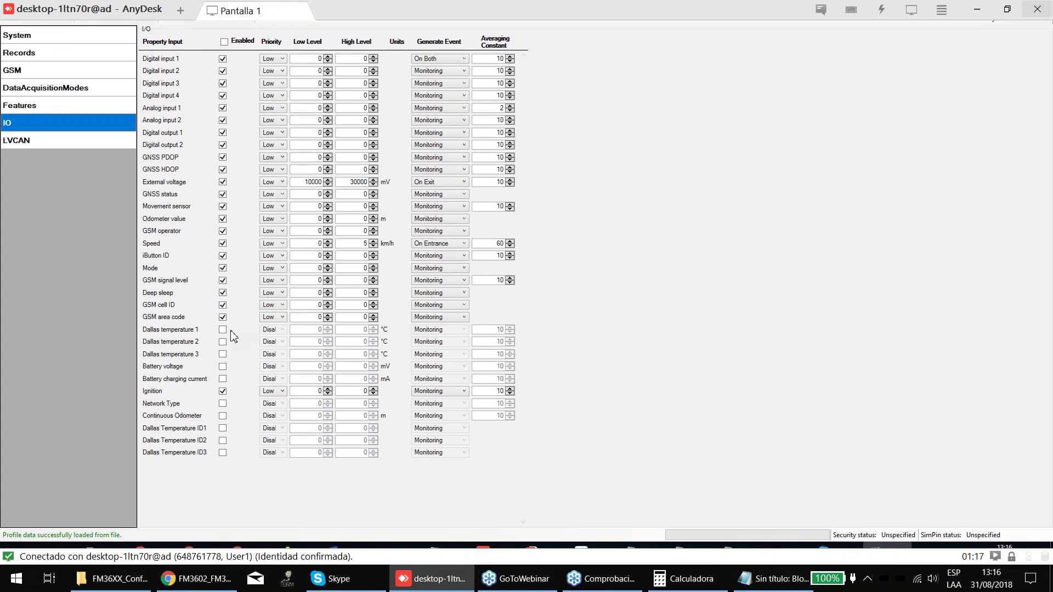
click(223, 329)
click(222, 341)
click(223, 348)
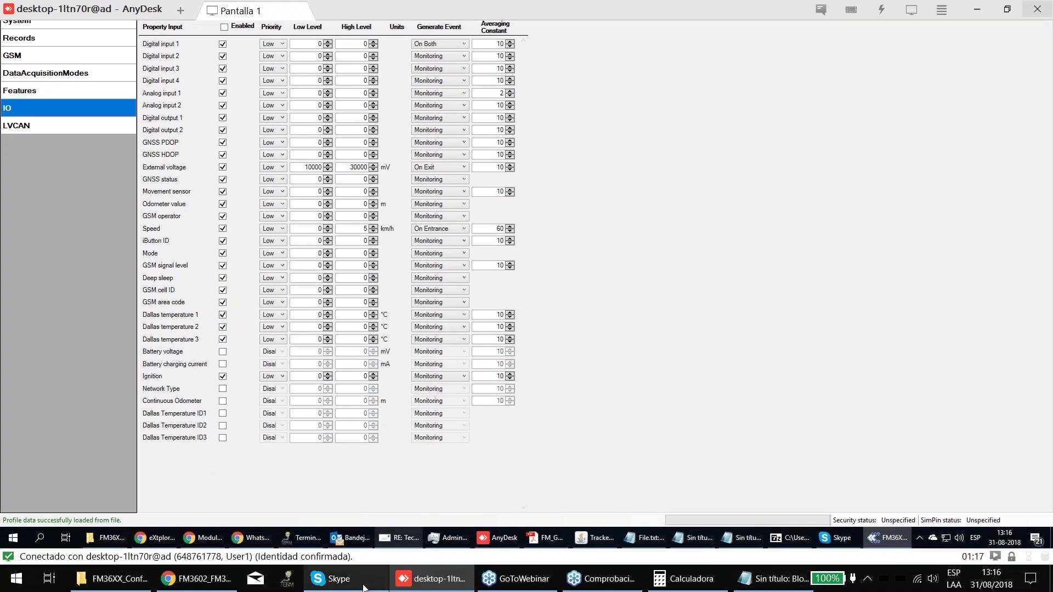
- Search the FM3602 PDF manual for '1-wire', check the socket pinout stickers, then return to AnyDesk
mouse_move(451, 582)
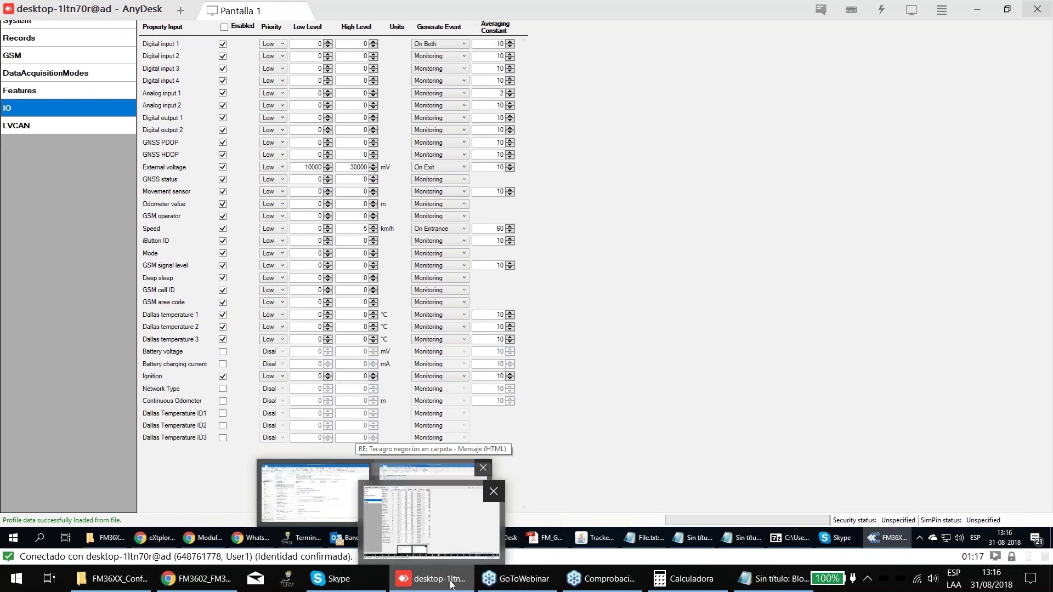
click(197, 579)
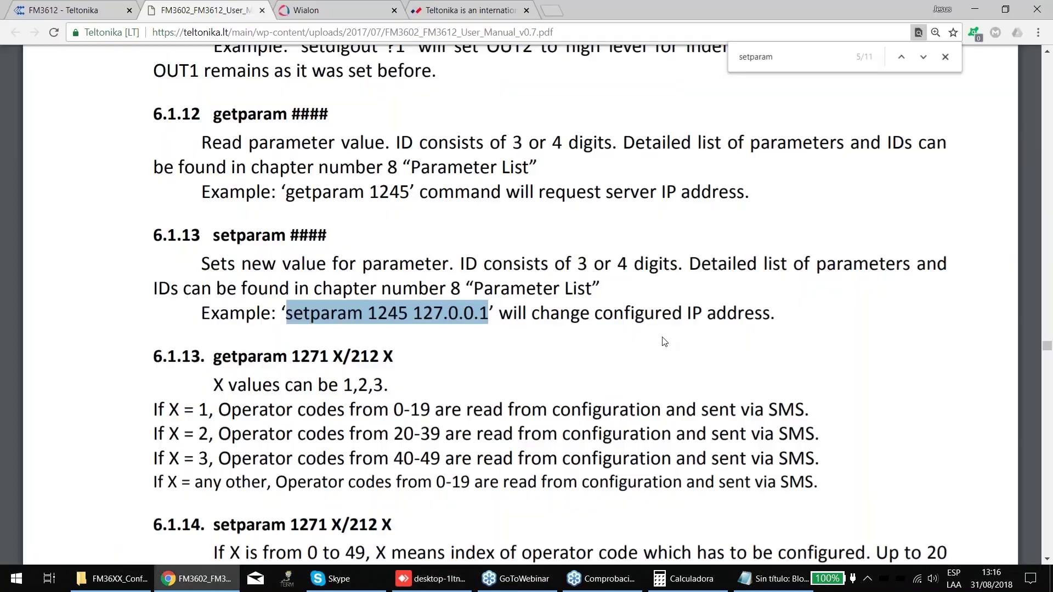
text(1-)
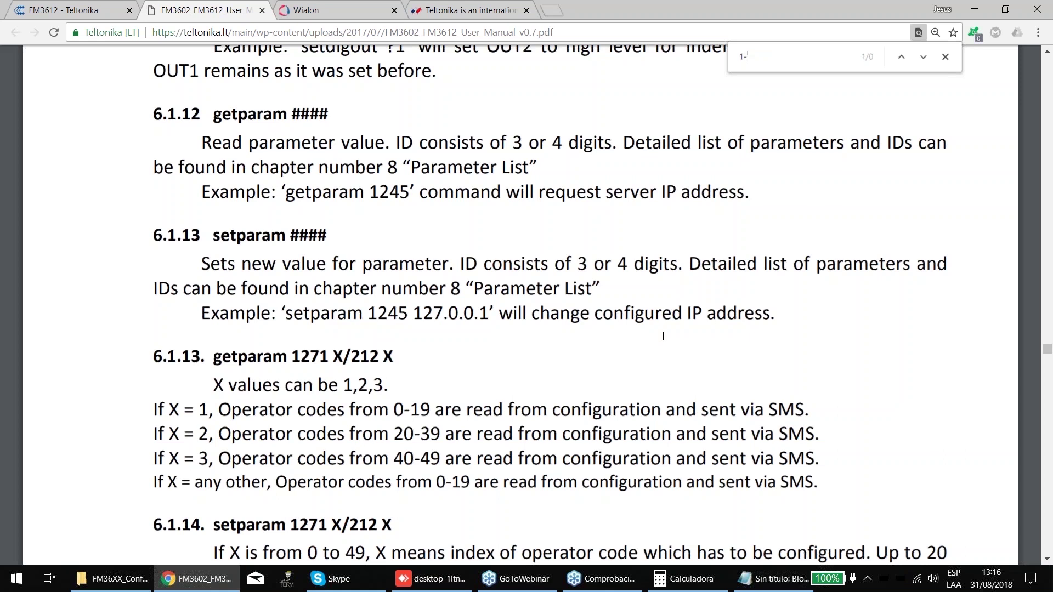
text(wire)
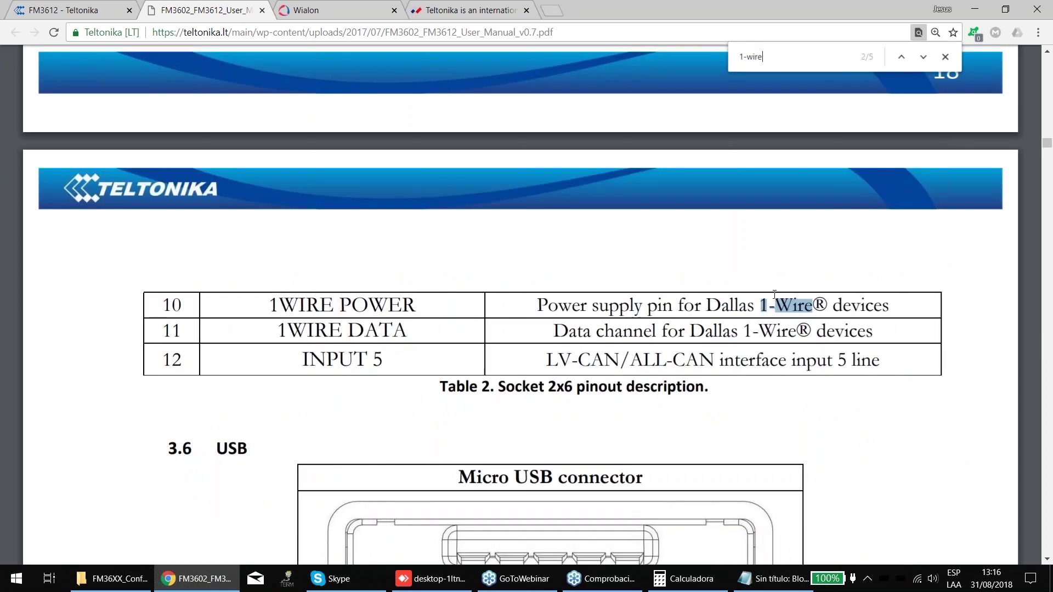
scroll(774, 295, down, 10)
scroll(775, 321, up, 5)
scroll(775, 321, down, 2)
scroll(775, 321, down, 2)
scroll(574, 356, up, 5)
scroll(574, 356, up, 5)
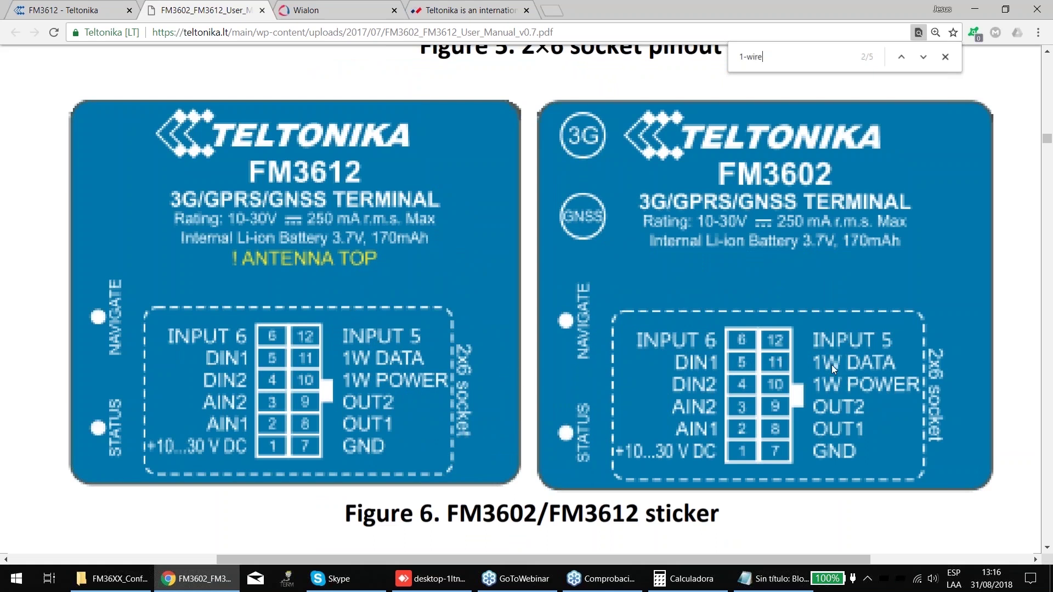
key(alt+Tab)
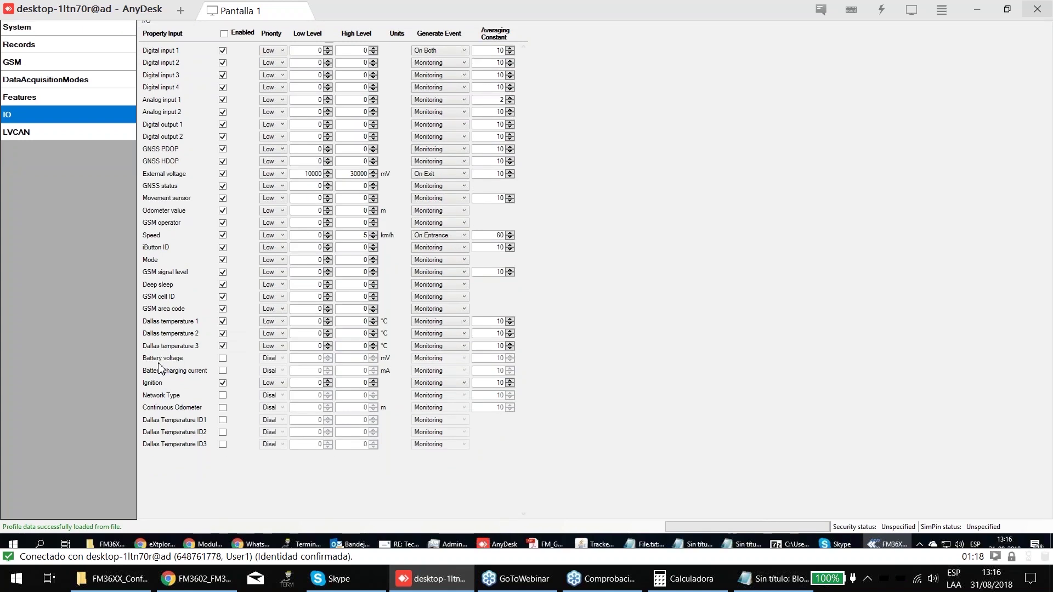
- Tick Enabled for Battery voltage, Battery charging current, Network Type, Continuous Odometer and Dallas Temperature ID1–ID2
click(222, 358)
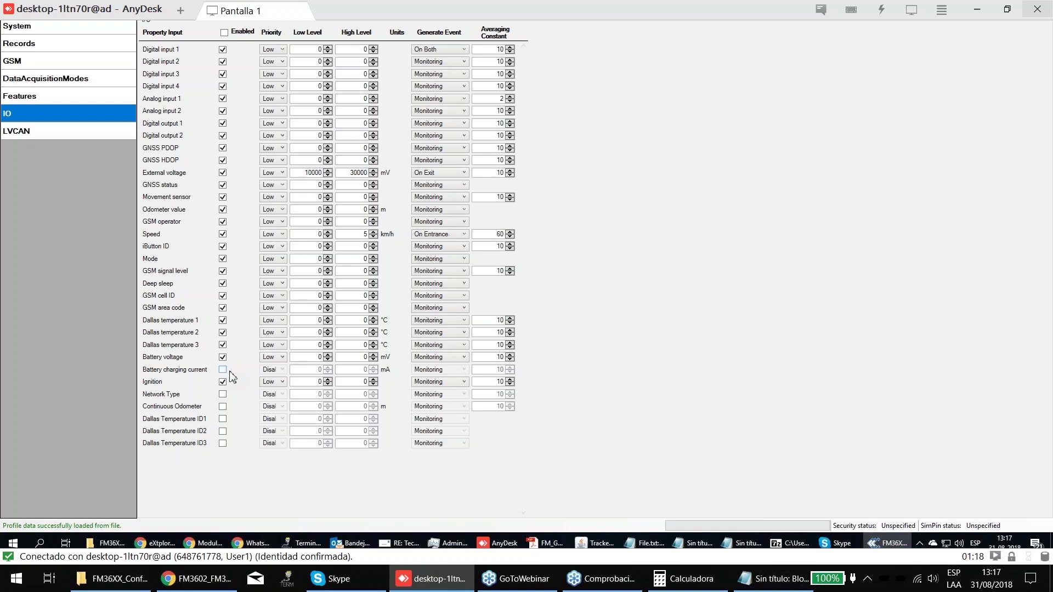
click(221, 369)
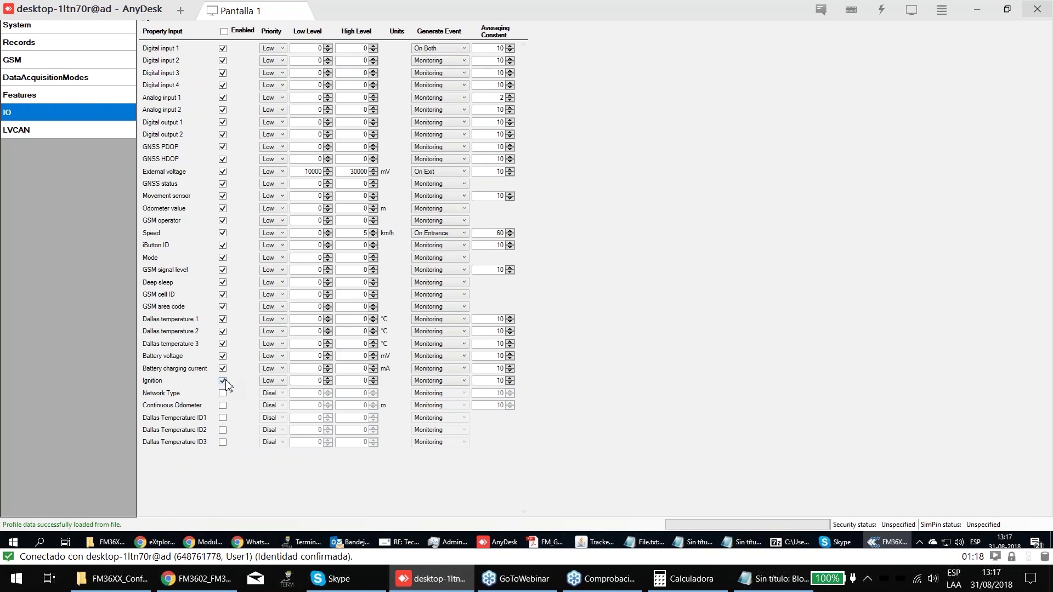
click(223, 393)
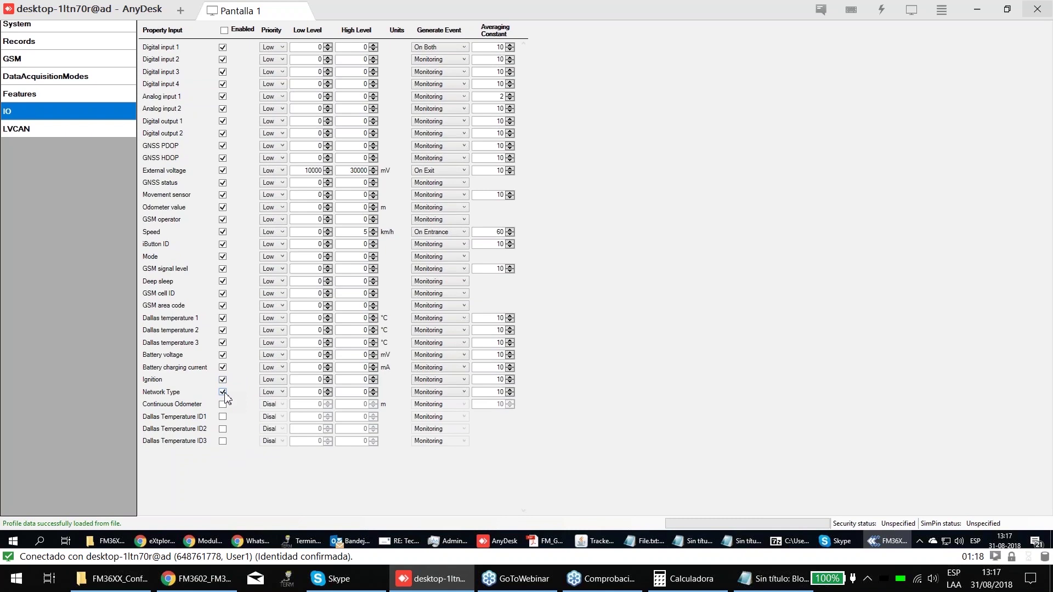
click(222, 404)
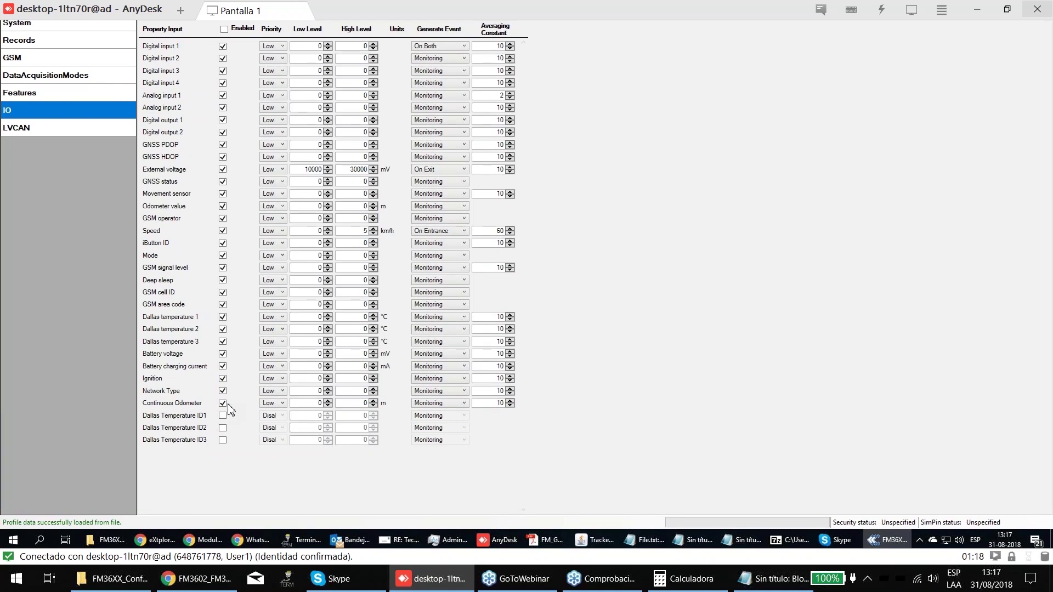
click(222, 427)
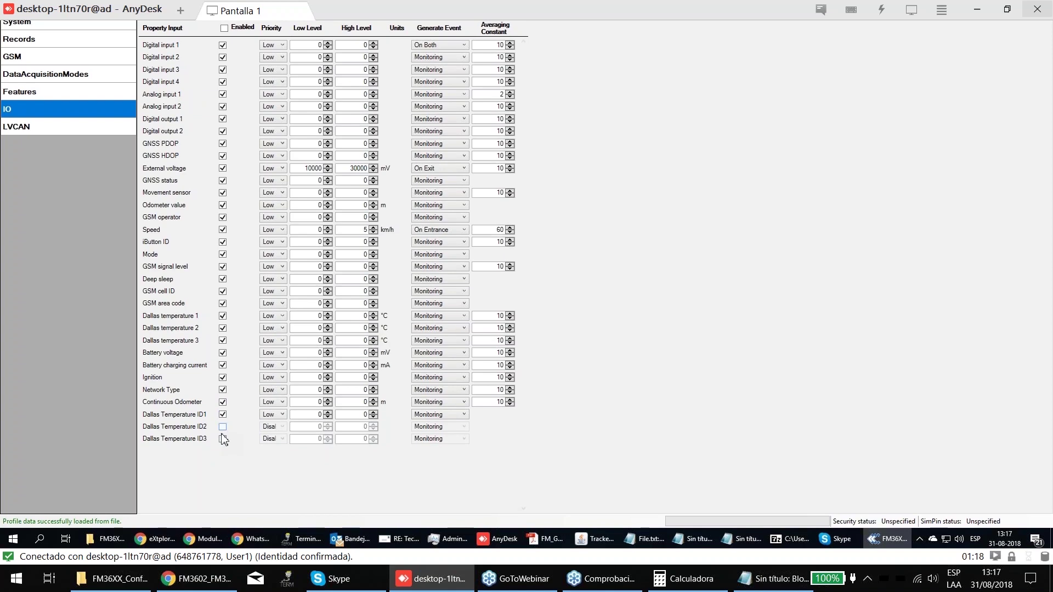
click(222, 415)
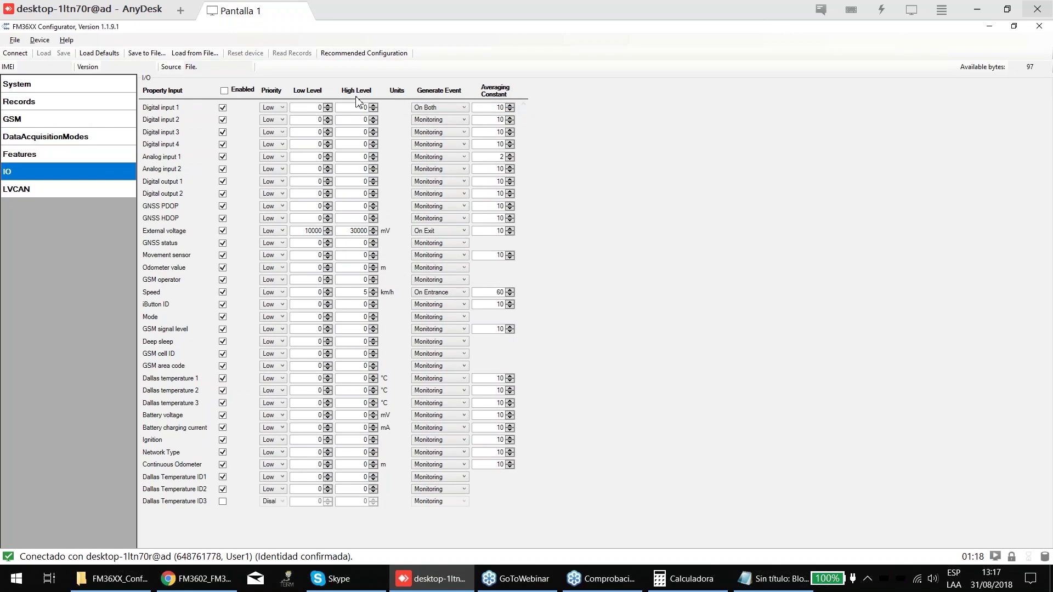
- Look at Digital input 1's priority choices, then inspect the Home mode's Min Period value 45
click(277, 108)
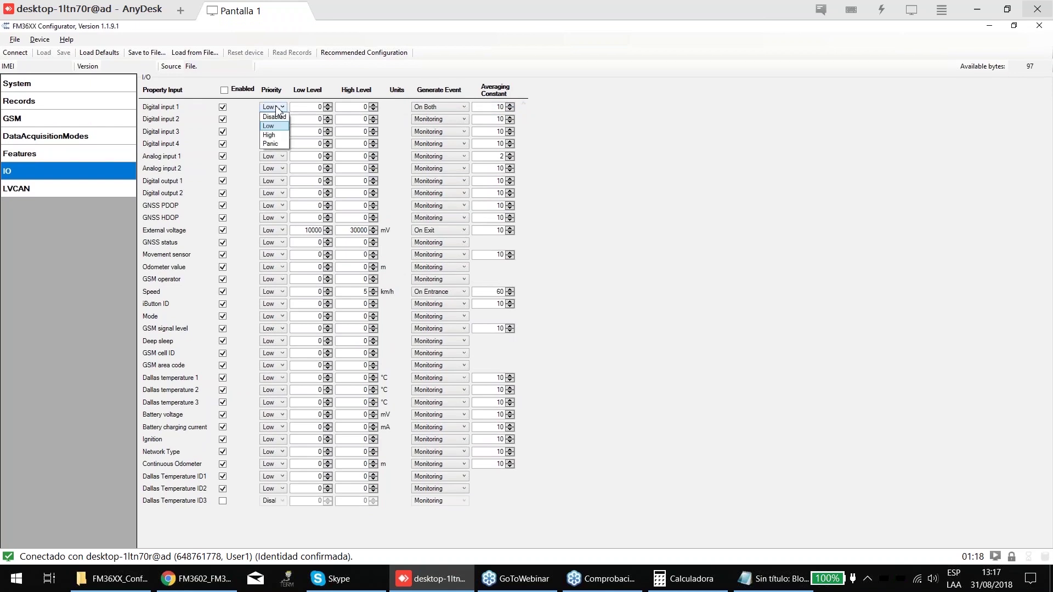
click(281, 130)
click(44, 130)
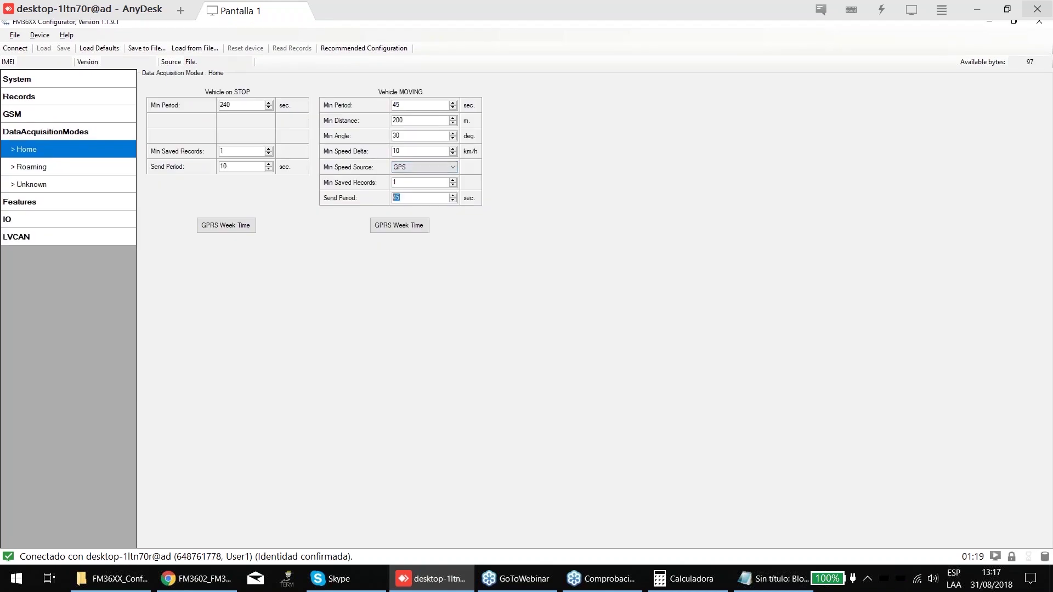
click(394, 109)
double_click(394, 109)
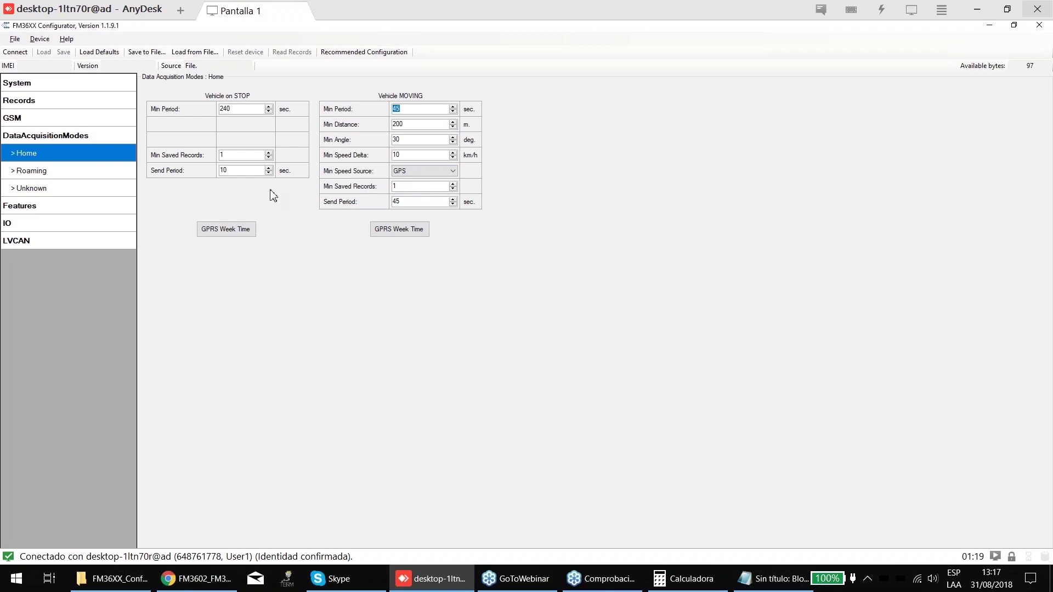
click(105, 216)
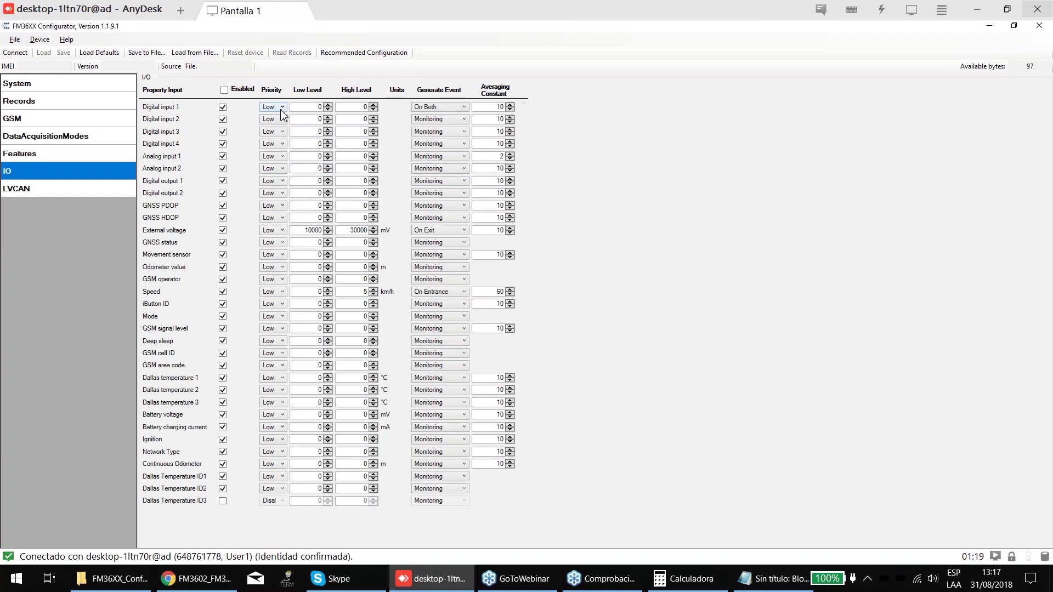
- Set Digital input 1 priority to High, revisit Home mode, then try Panic instead
click(281, 107)
click(269, 135)
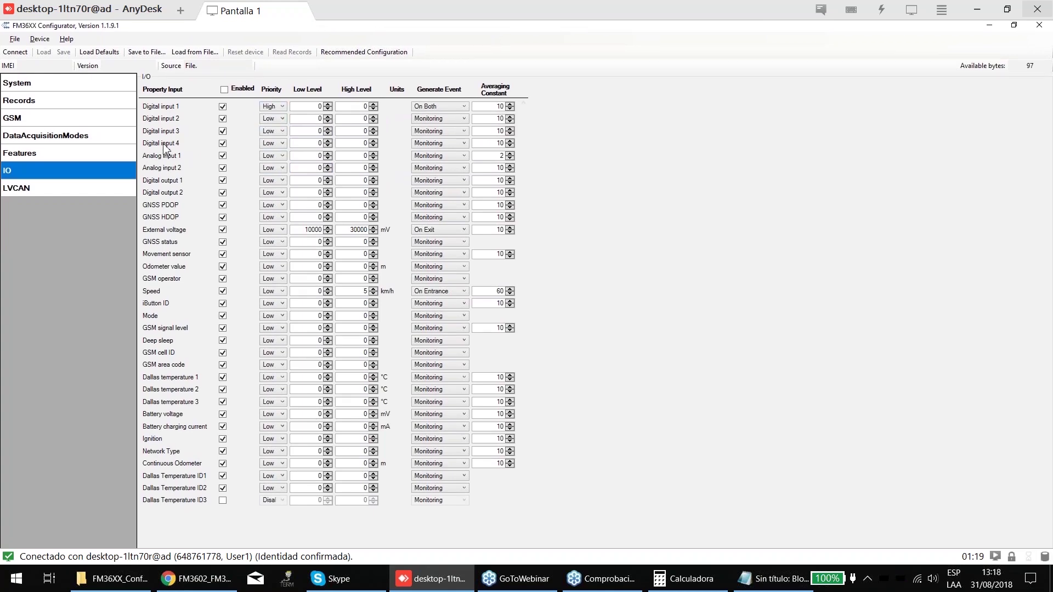
click(32, 104)
click(104, 137)
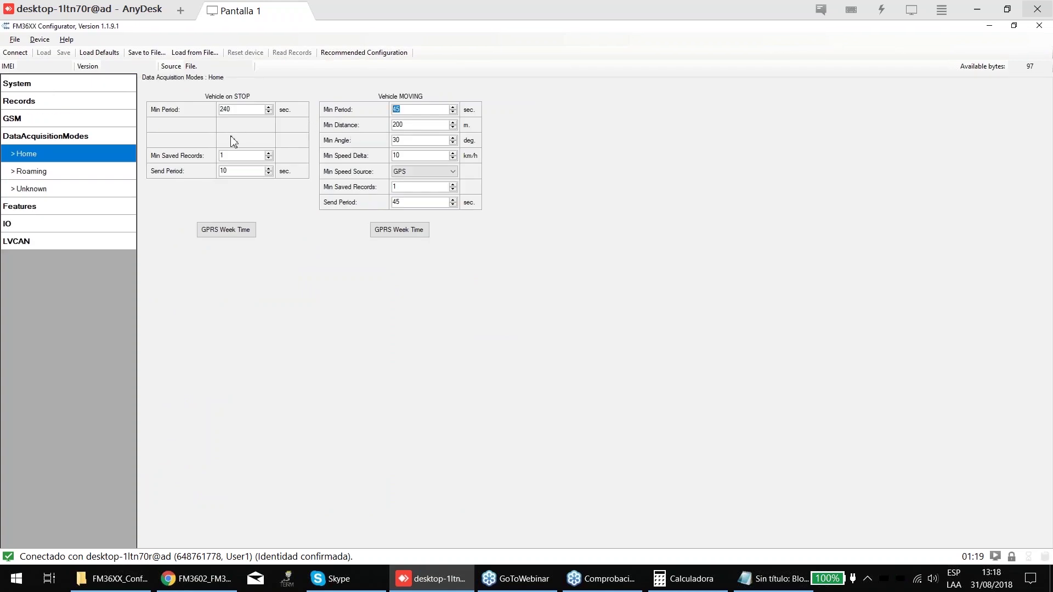
click(42, 218)
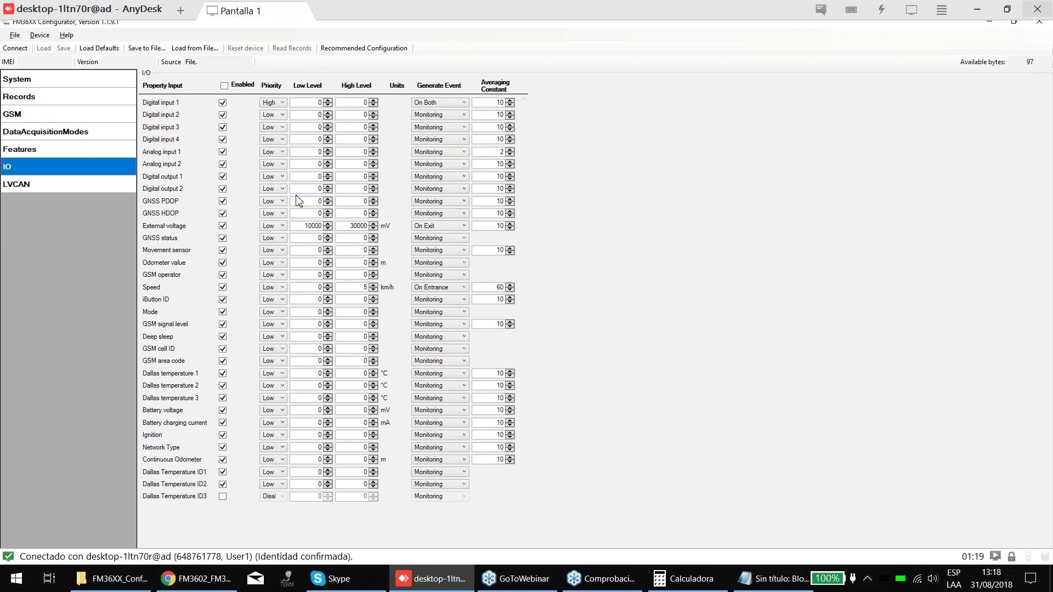
click(273, 106)
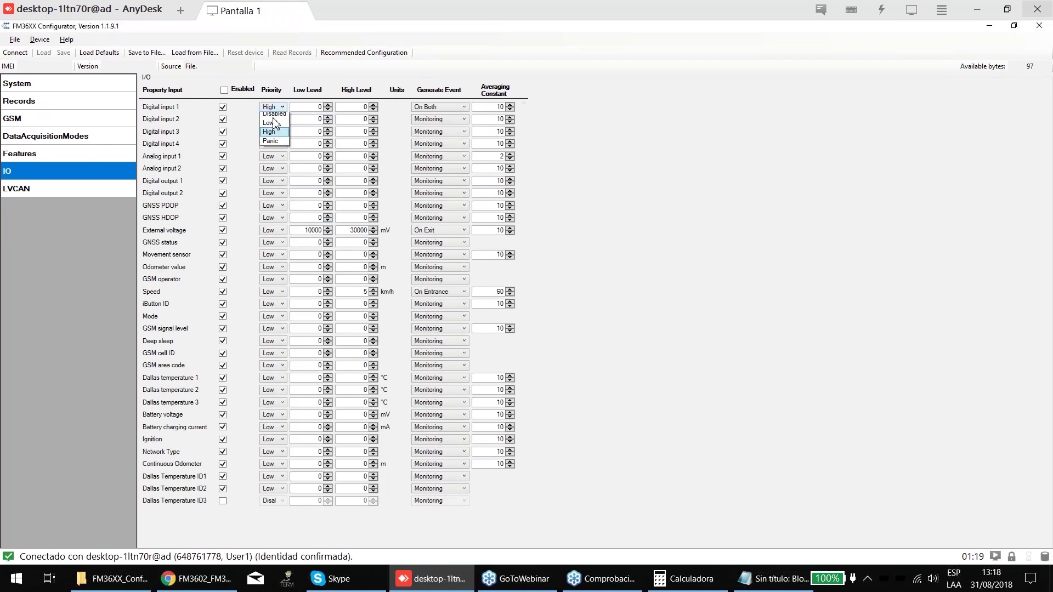
click(271, 141)
click(273, 107)
click(274, 144)
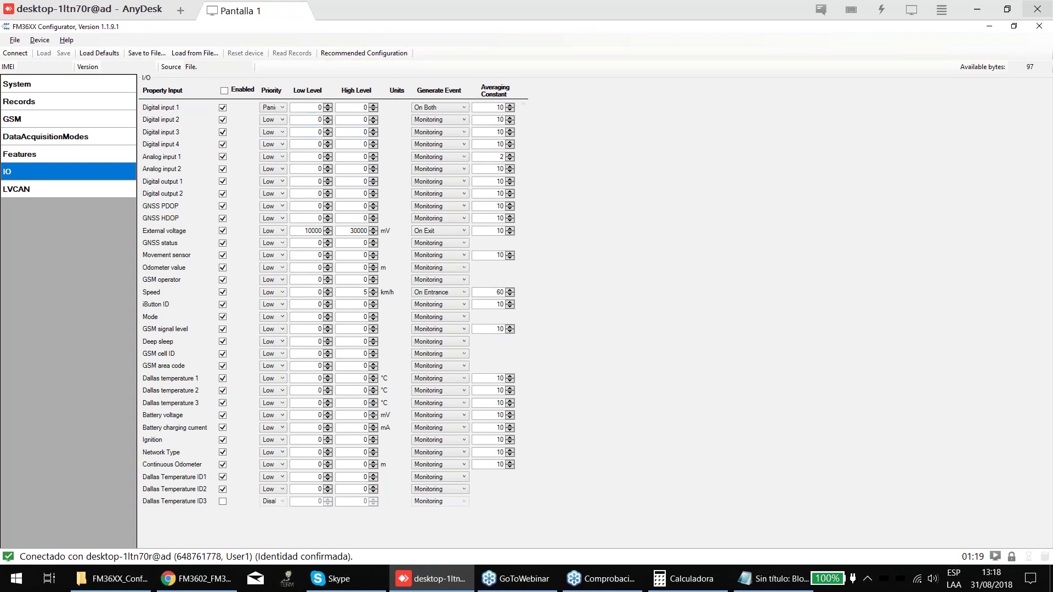
- Return Digital input 1 priority to High and select External voltage's High Level 30000
key(Tab)
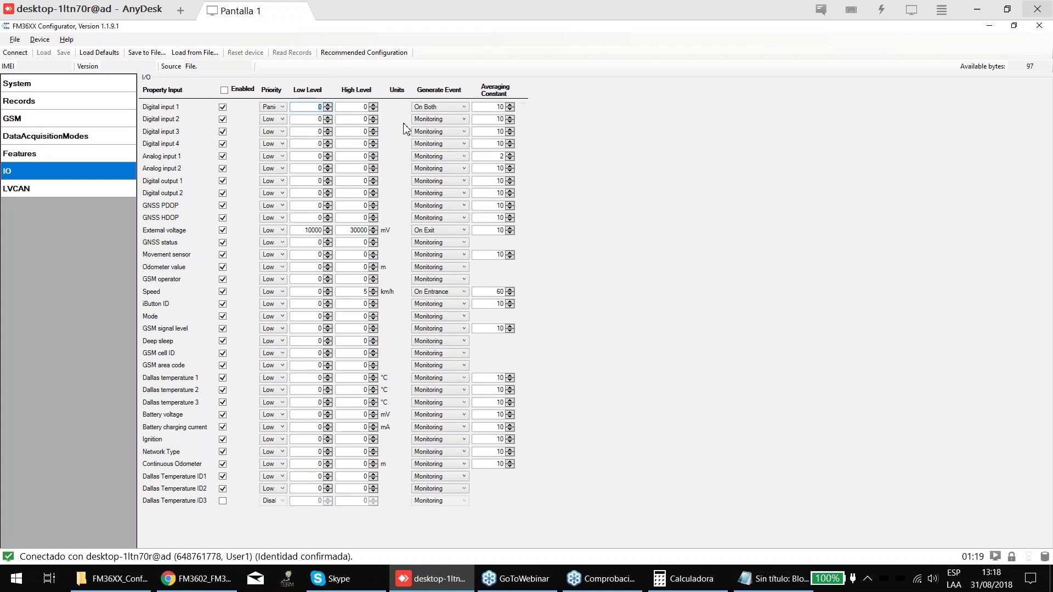
click(270, 107)
click(307, 128)
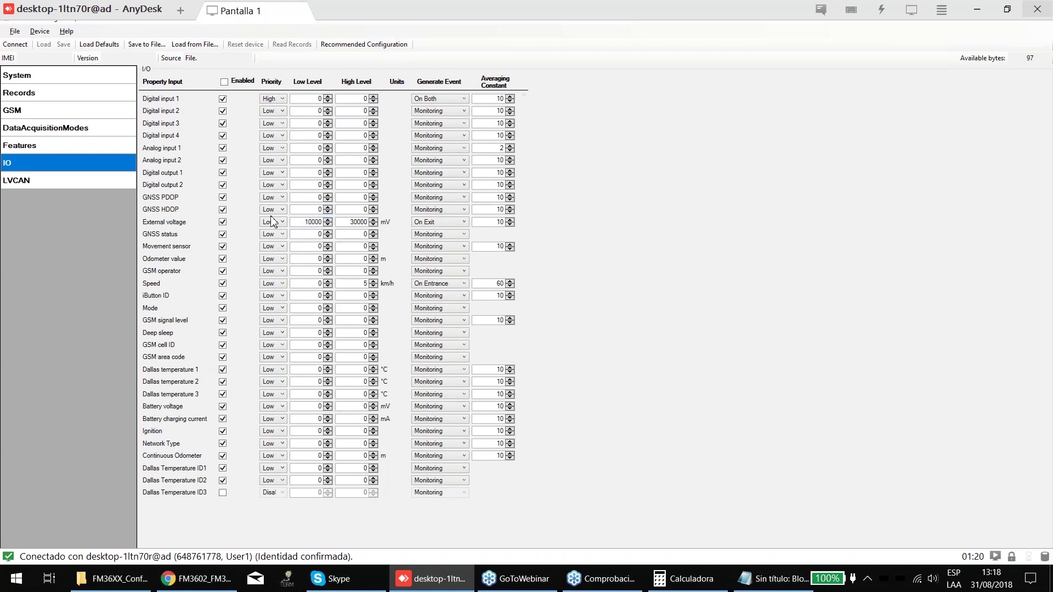
double_click(359, 224)
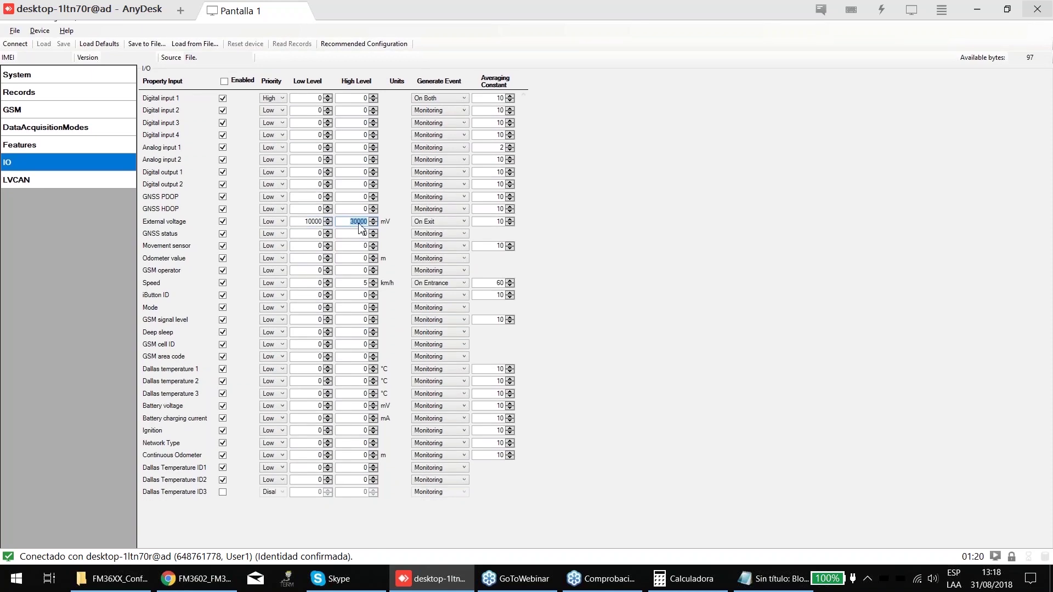
click(360, 227)
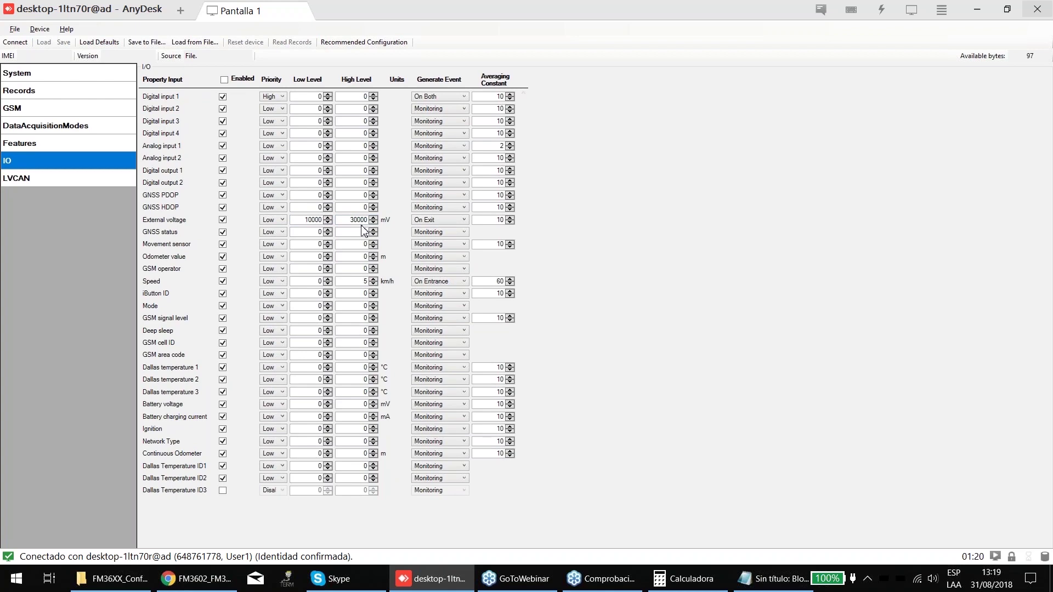
key(Tab)
click(440, 221)
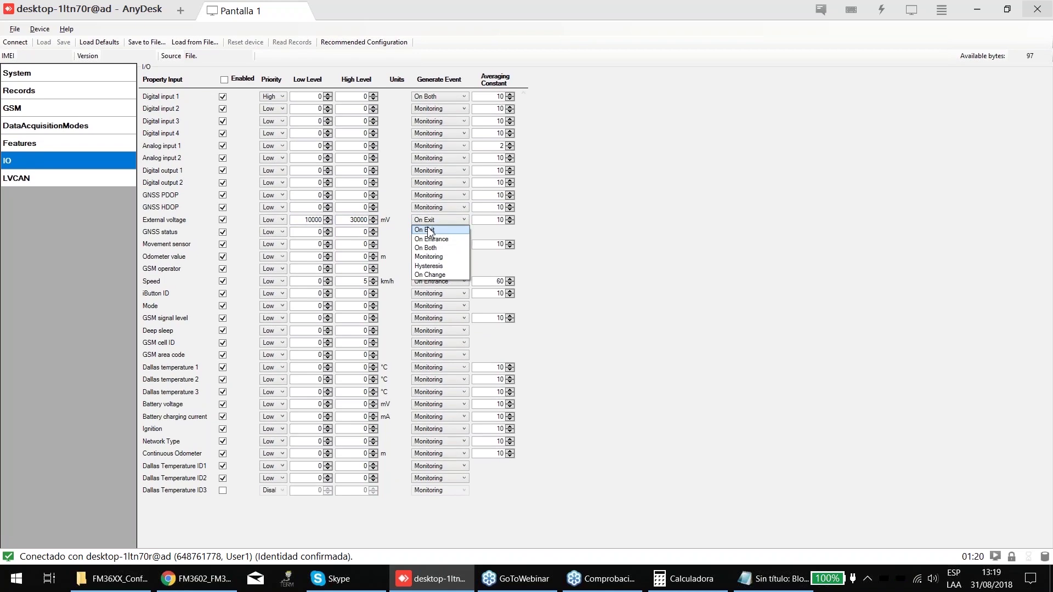
click(431, 228)
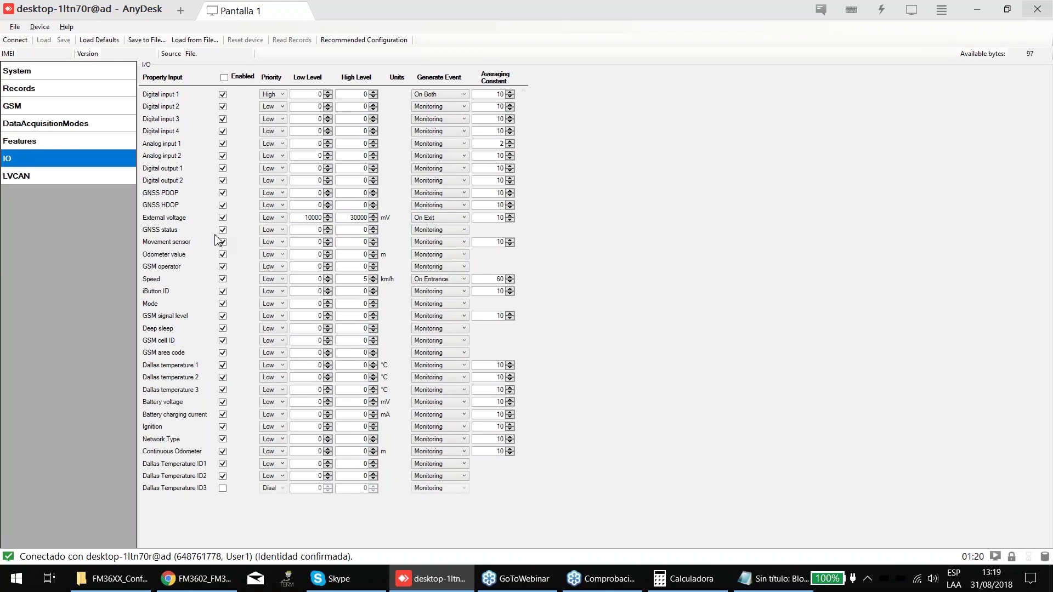
key(shift+Tab)
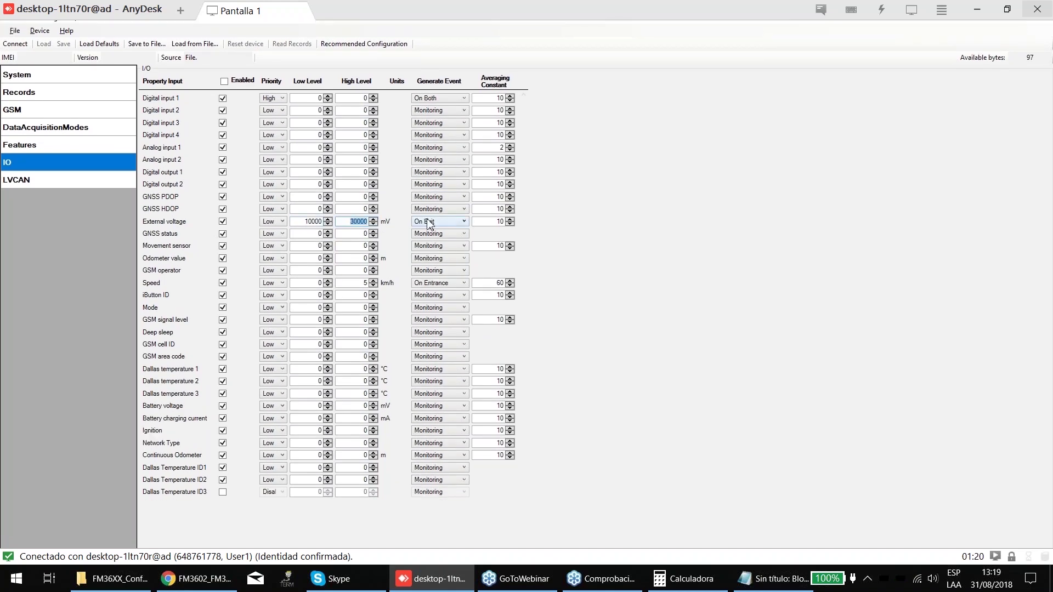
click(428, 222)
click(433, 229)
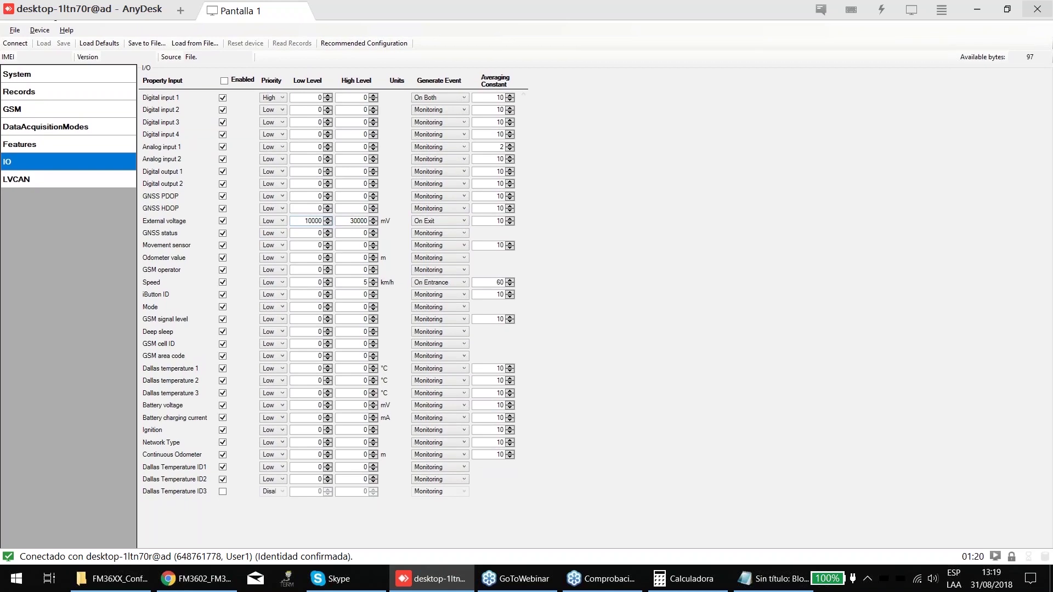
key(Tab)
key(shift+Tab)
click(26, 141)
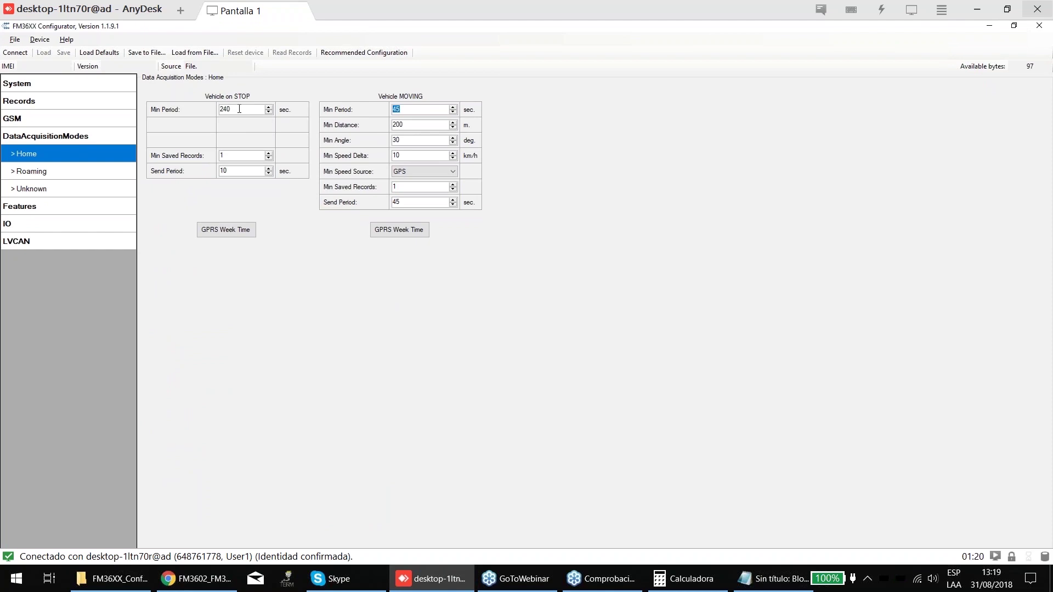
click(239, 109)
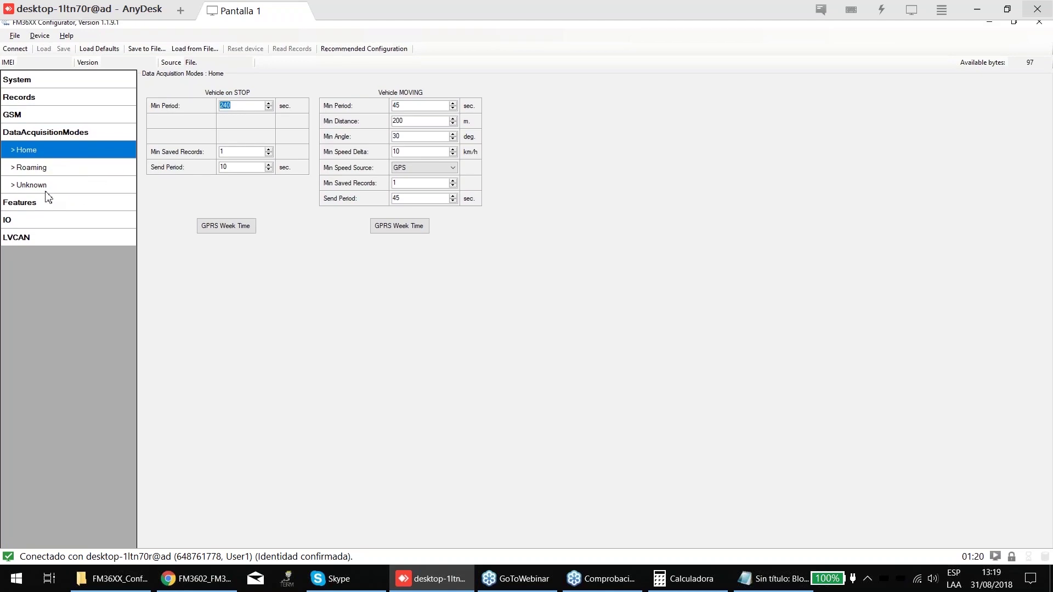
click(39, 218)
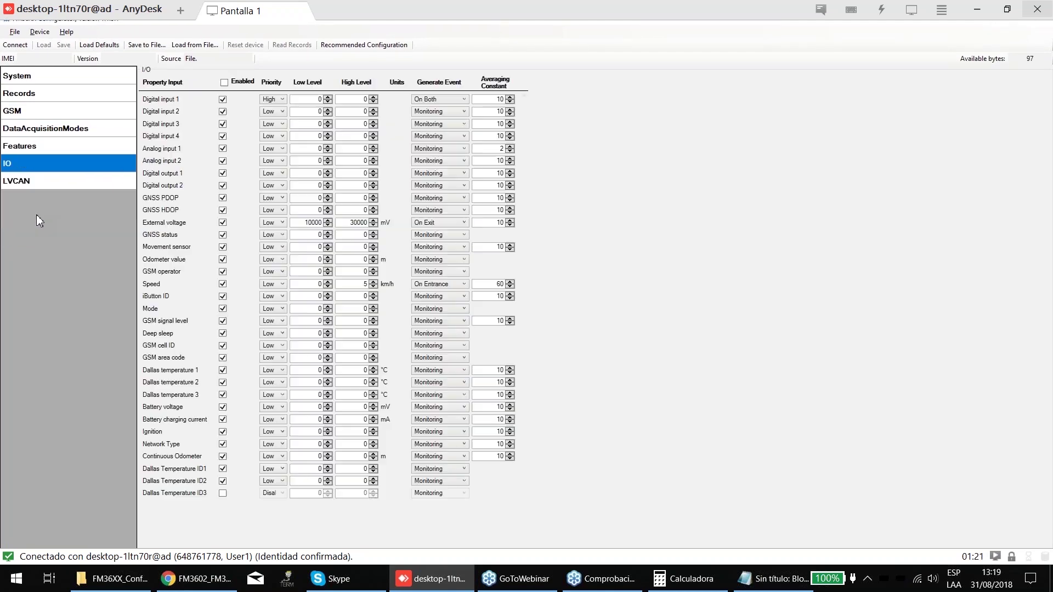
- Set External voltage priority to High and inspect its Low Level value 10000
click(262, 223)
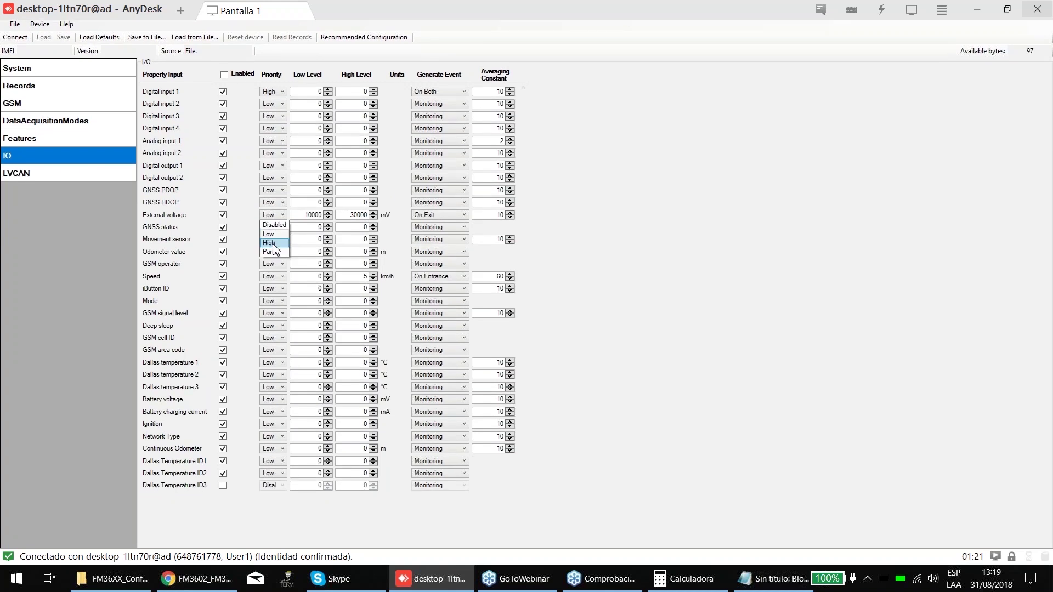
click(274, 245)
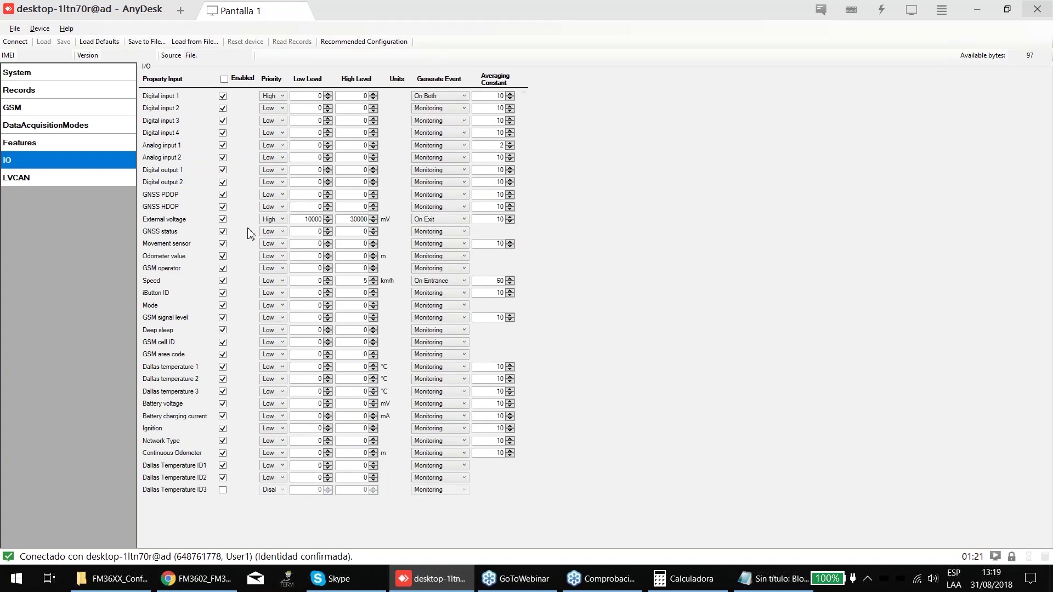
click(274, 216)
click(276, 246)
double_click(313, 218)
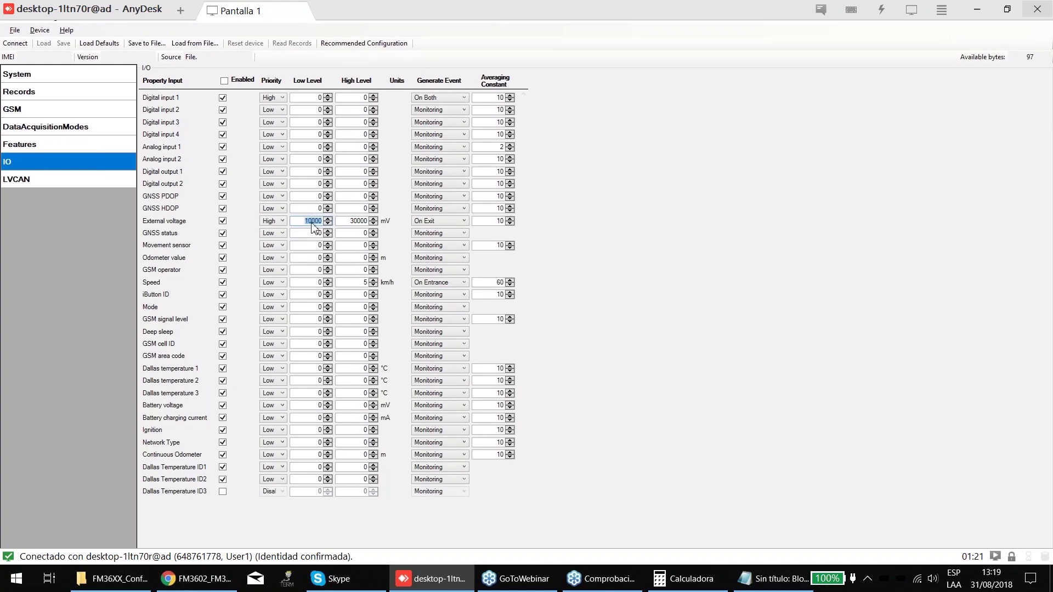
key(Tab)
double_click(306, 221)
click(312, 221)
double_click(313, 221)
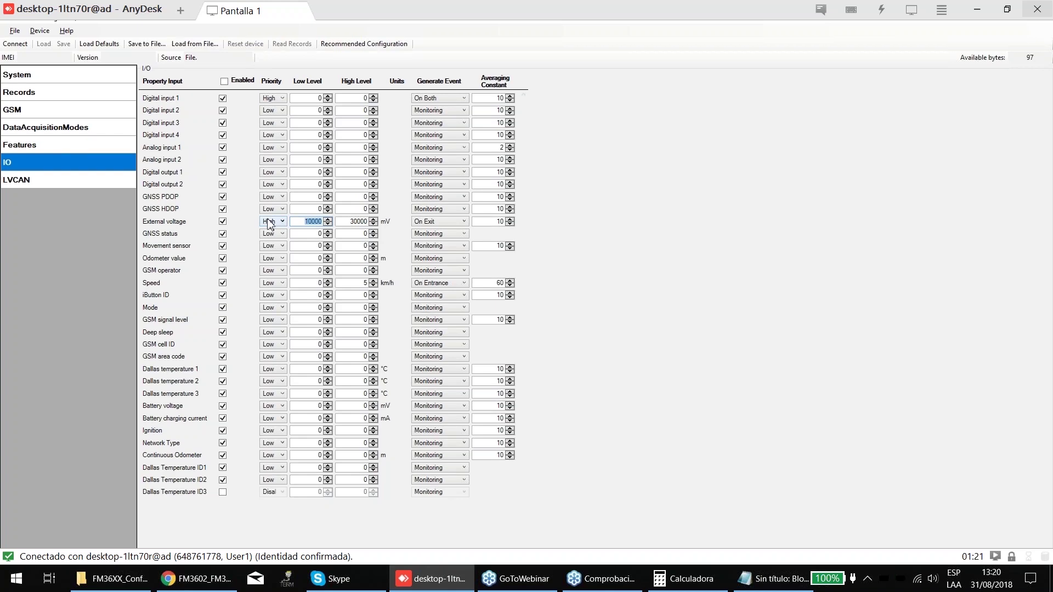
click(316, 221)
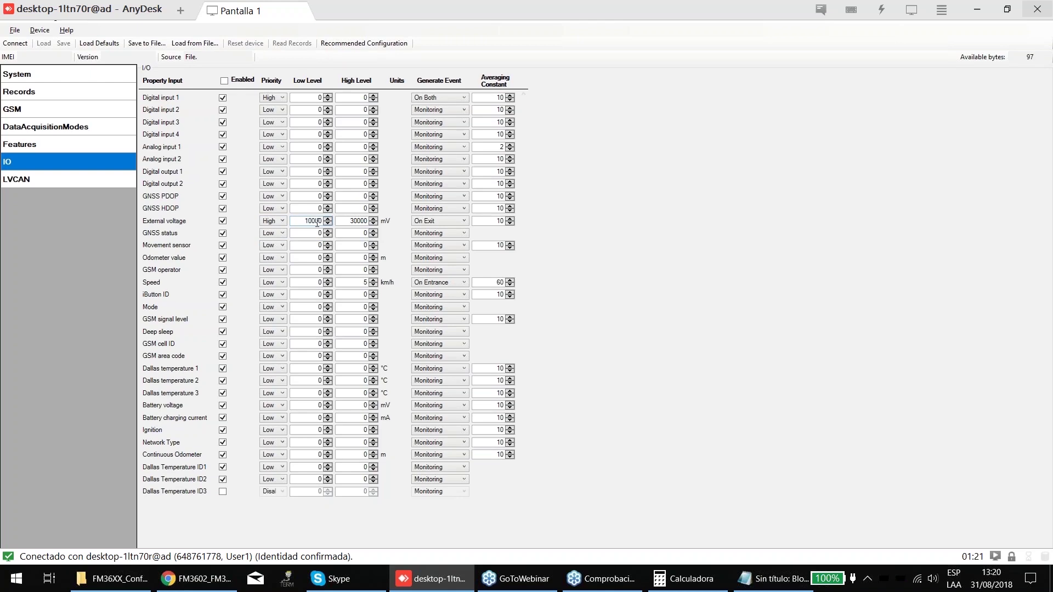
- Confirm External voltage keeps High priority, On Exit events and High Level 30000
click(271, 222)
click(273, 244)
click(428, 222)
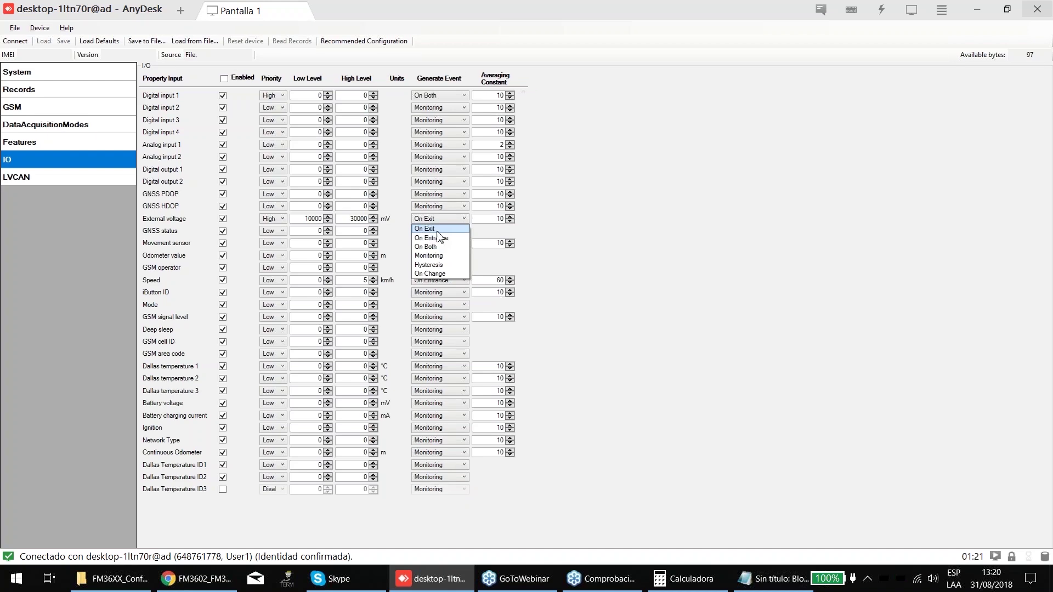
click(427, 229)
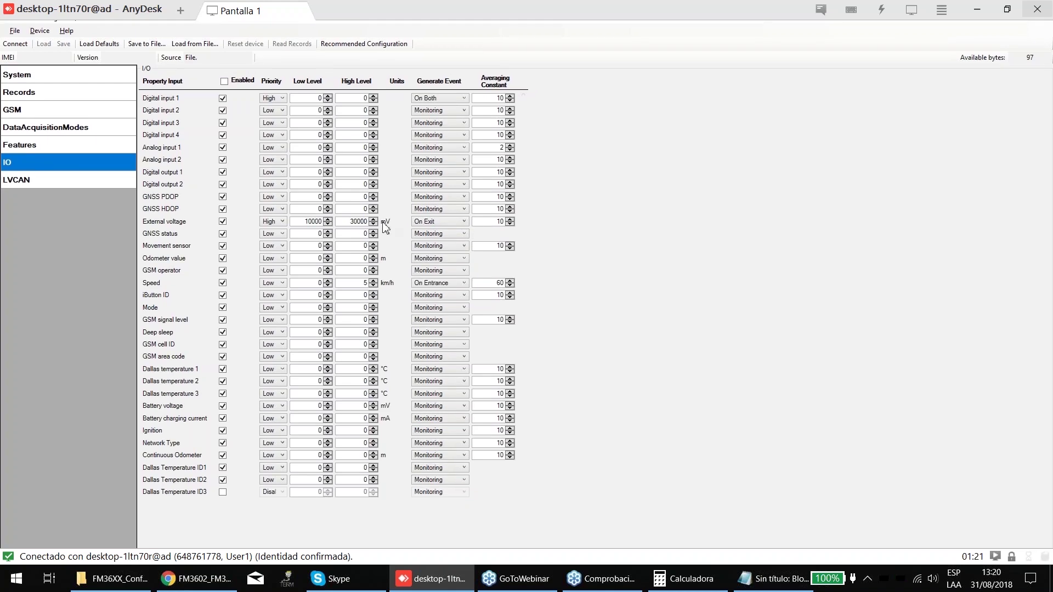
key(shift+Tab)
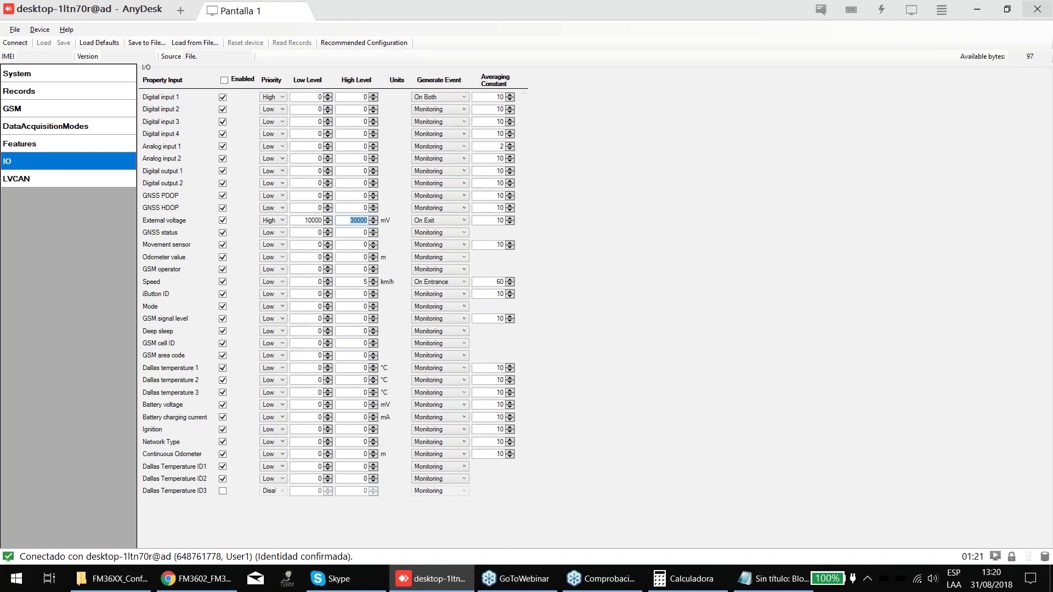
click(395, 228)
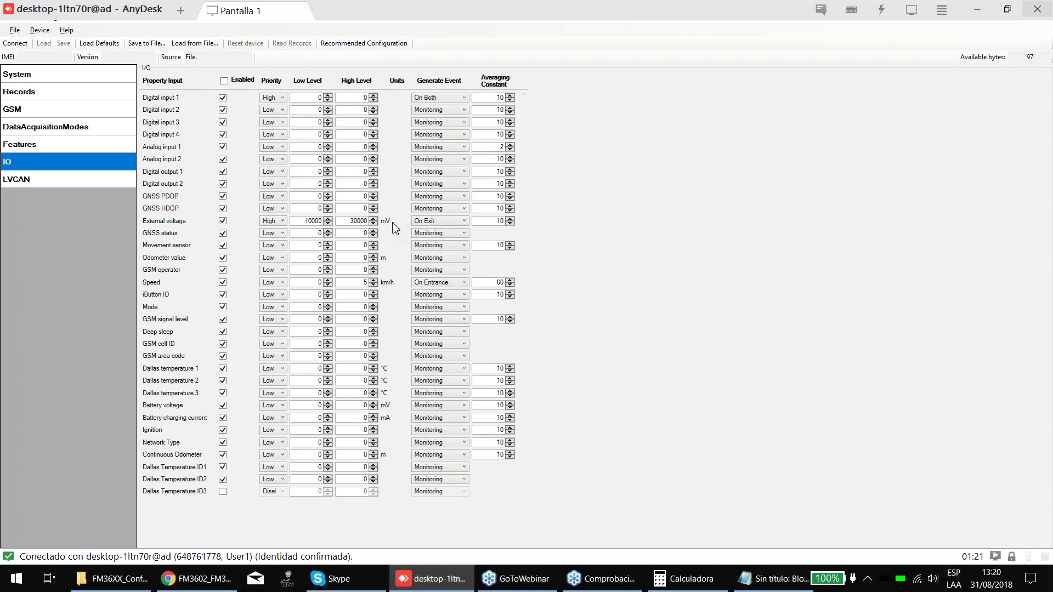
- Enter 24000 mV as External voltage's High Level, accepting the level warning after typing 2
double_click(361, 220)
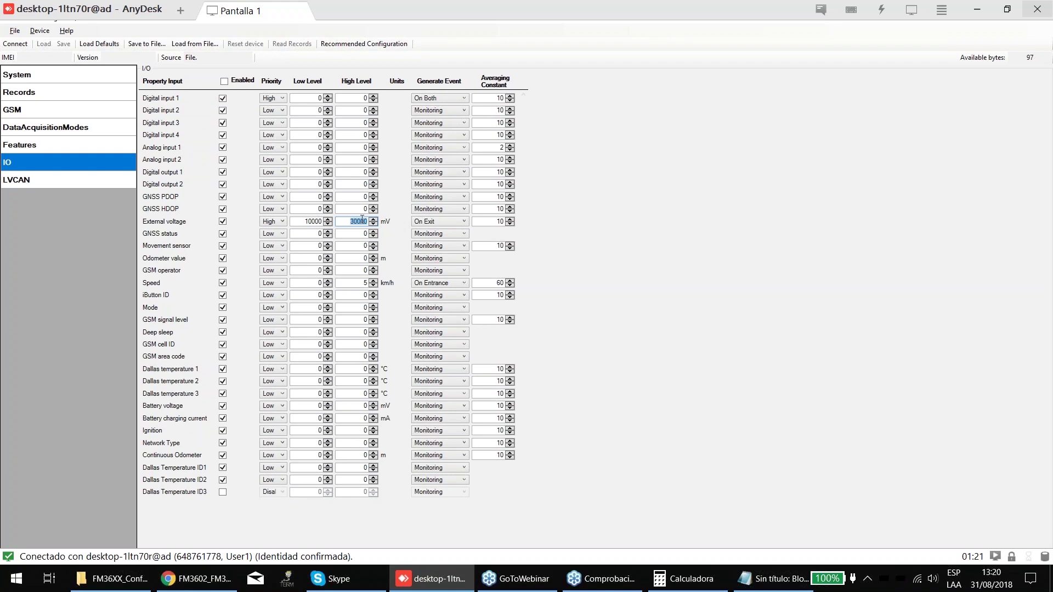
text(2)
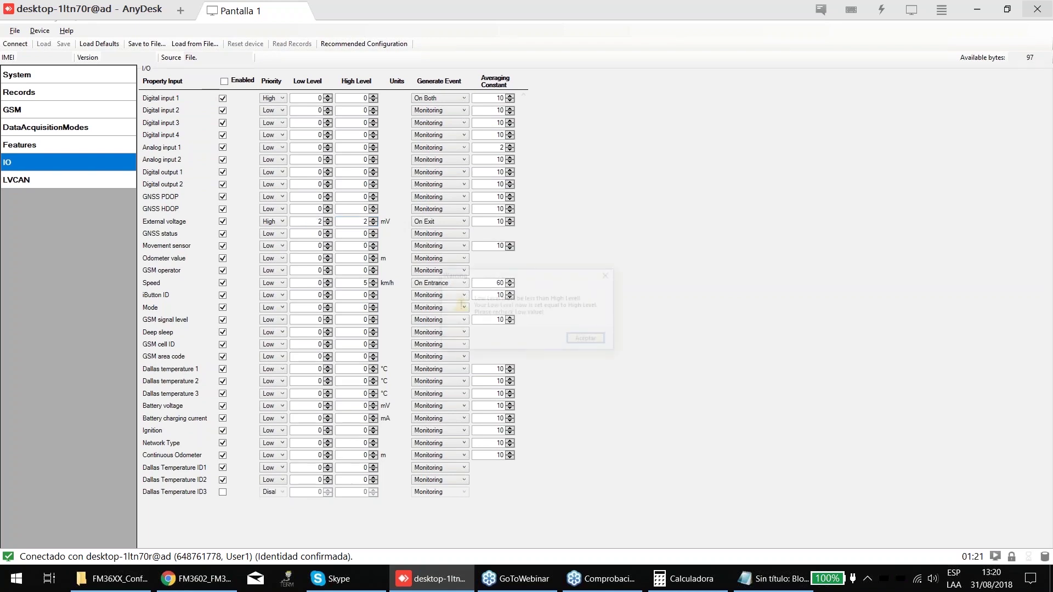
key(Num_Lock)
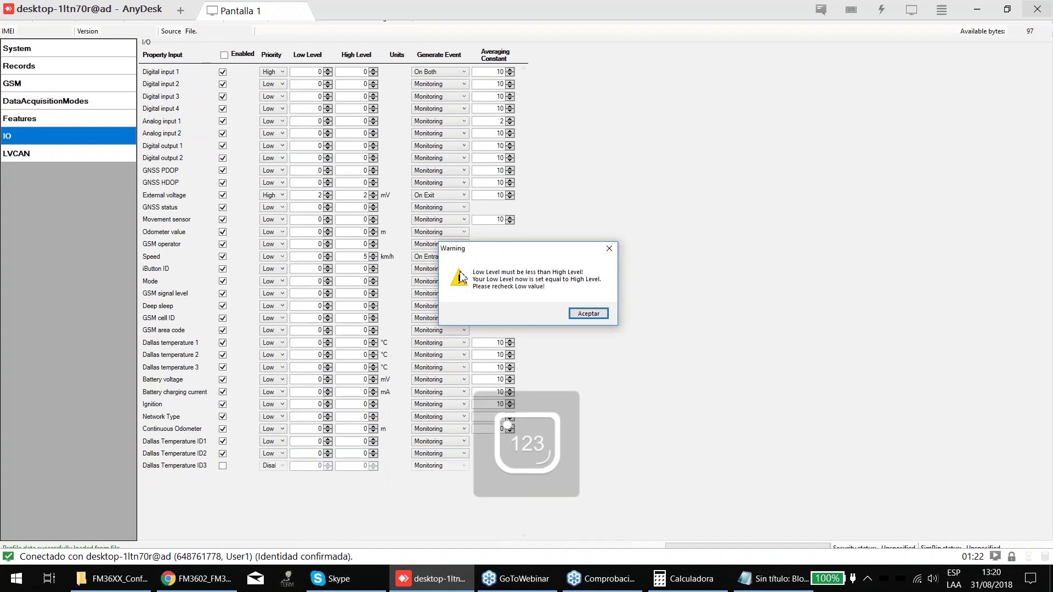
click(581, 314)
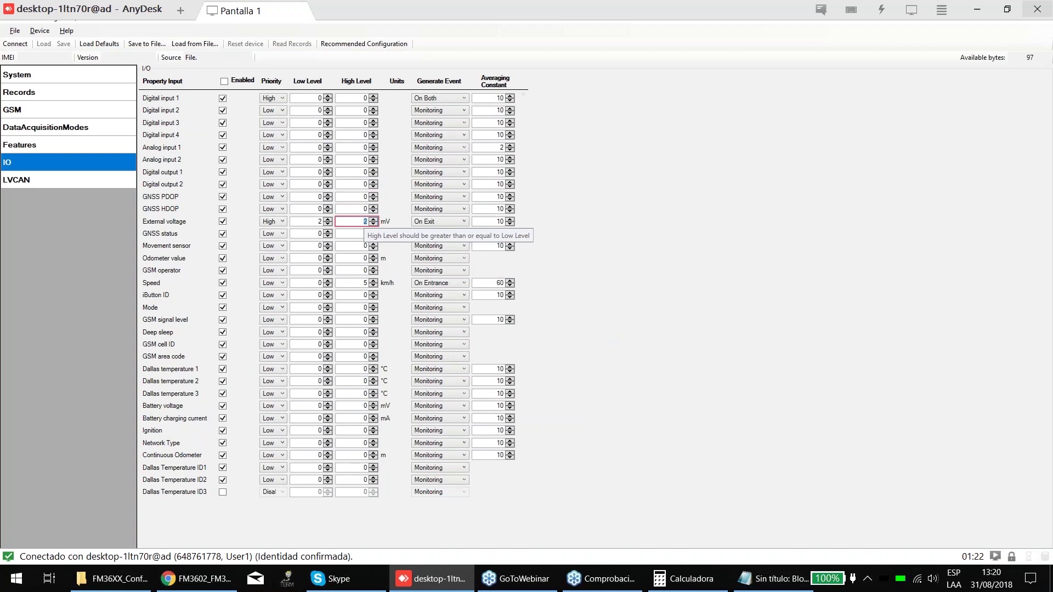
text(24000)
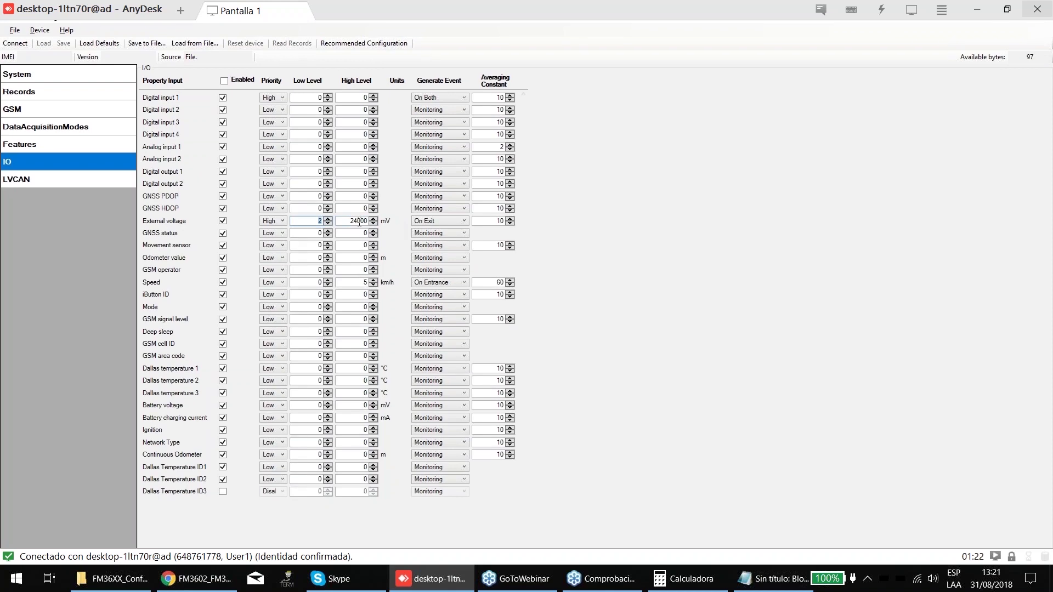
- Set External voltage Low Level to 10000 mV and event generation to On Both
double_click(317, 220)
text(12)
key(BackSpace)
text(0000)
key(Tab)
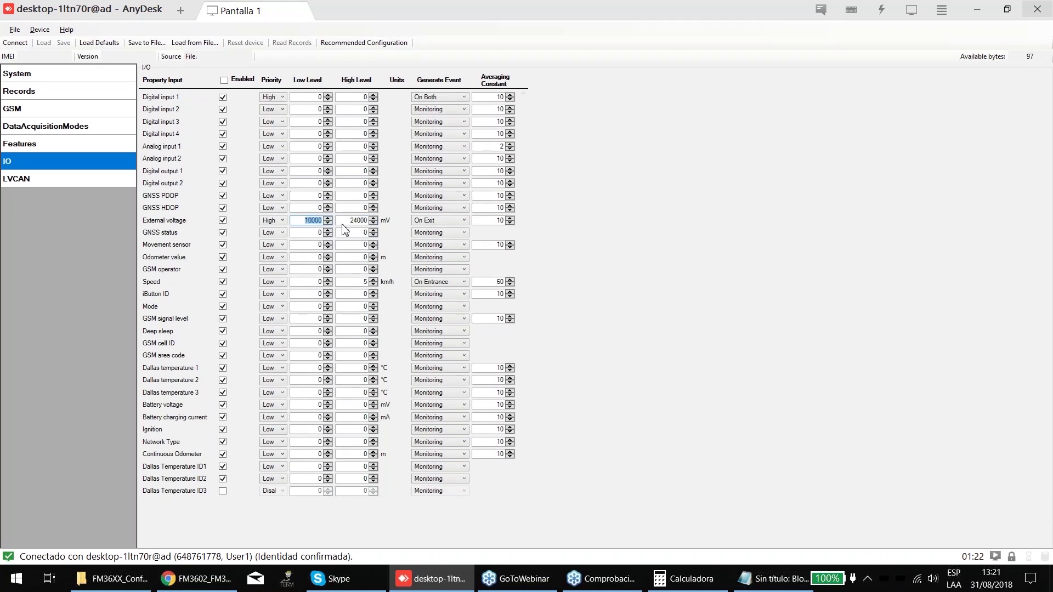
click(436, 222)
click(425, 249)
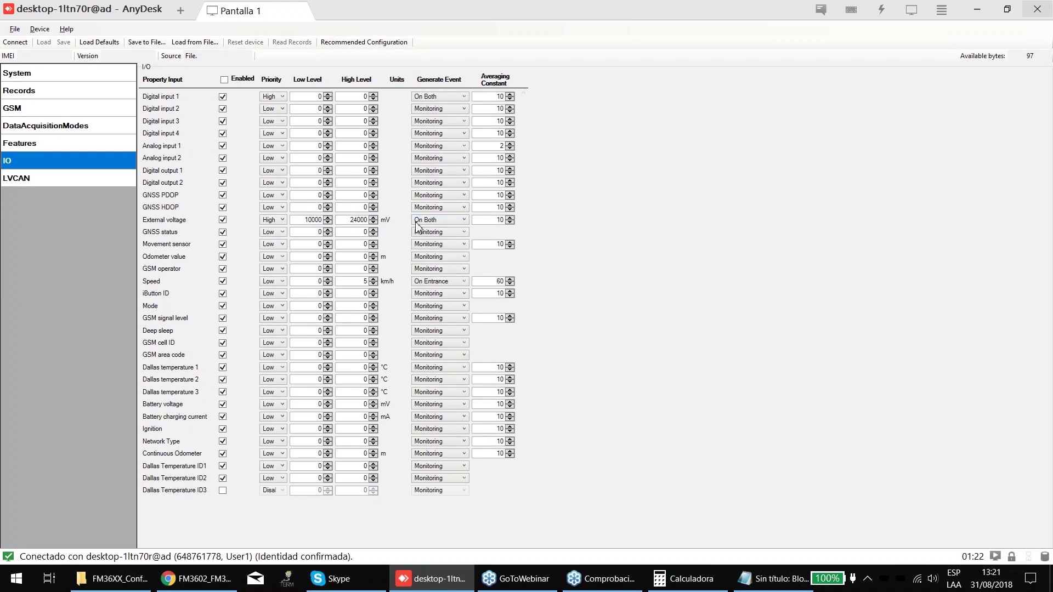
- Change External voltage High Level to 23000 mV, accepting the level warning
key(shift+Tab)
click(360, 222)
key(ctrl+a)
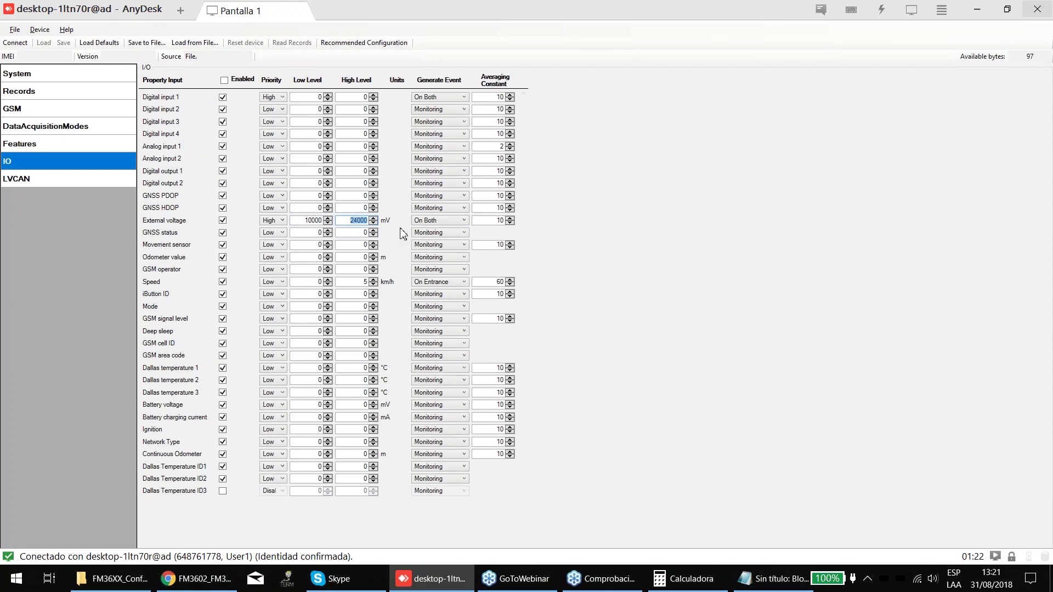
text(2)
click(588, 308)
text(3000)
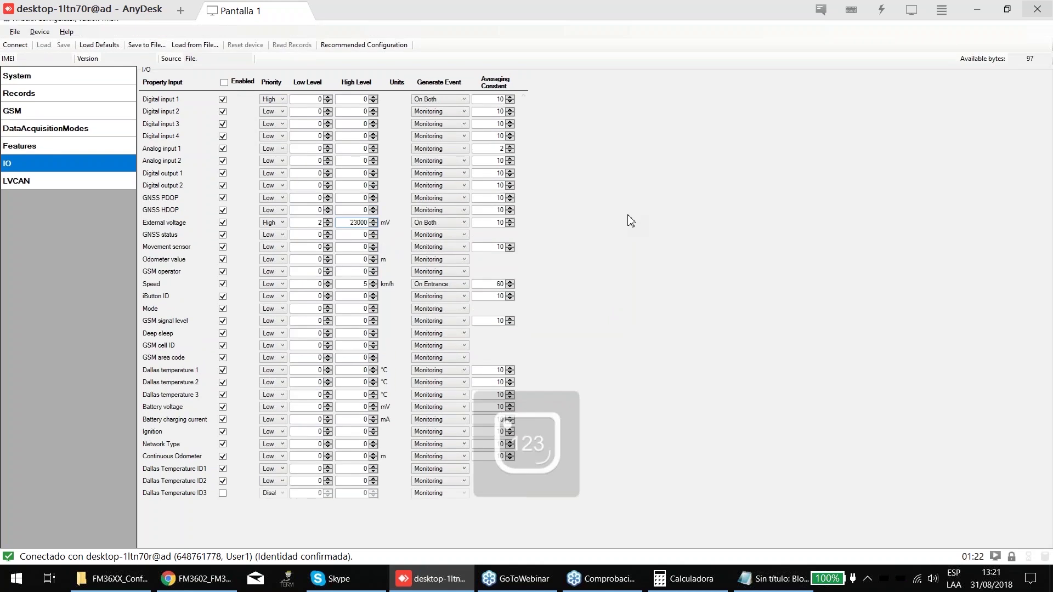
- Keep External voltage at High priority and re-enter 10000 as its Low Level
click(274, 221)
key(Tab)
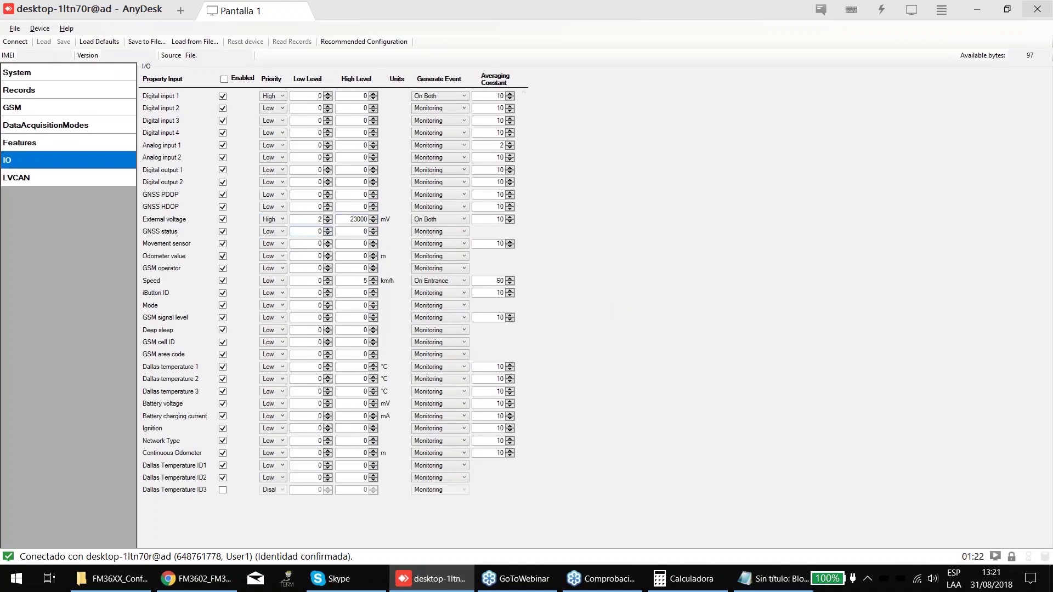
text(10000)
key(Tab)
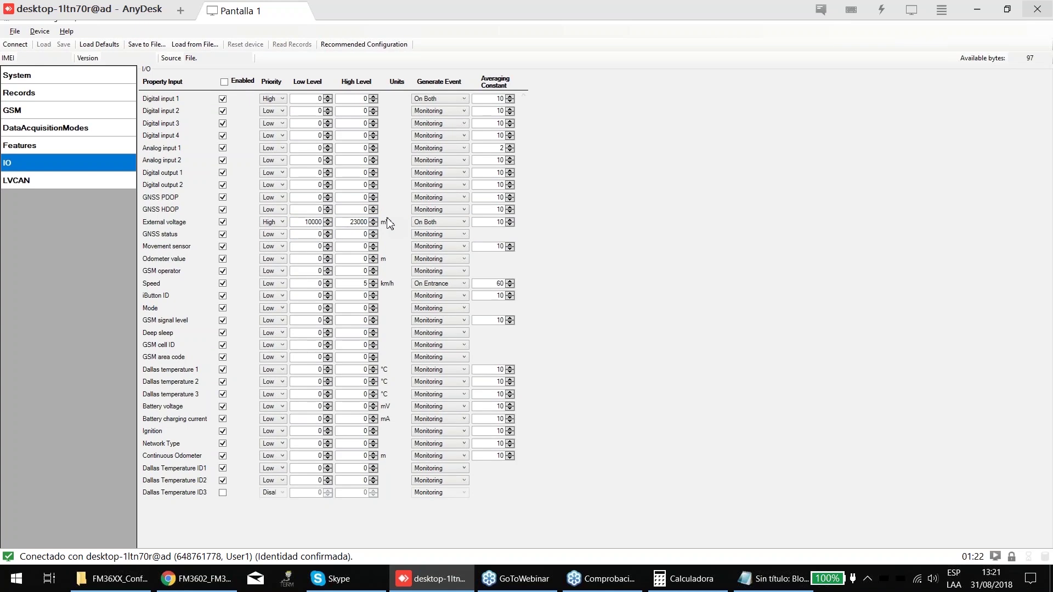
click(433, 222)
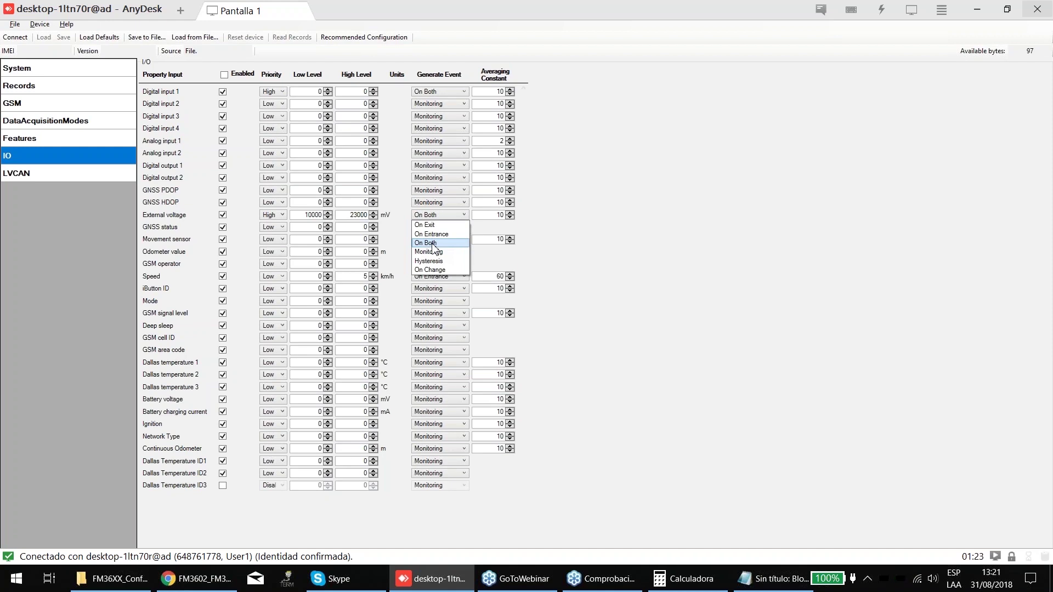
- Switch External voltage's event generation from On Both to On Exit
click(433, 244)
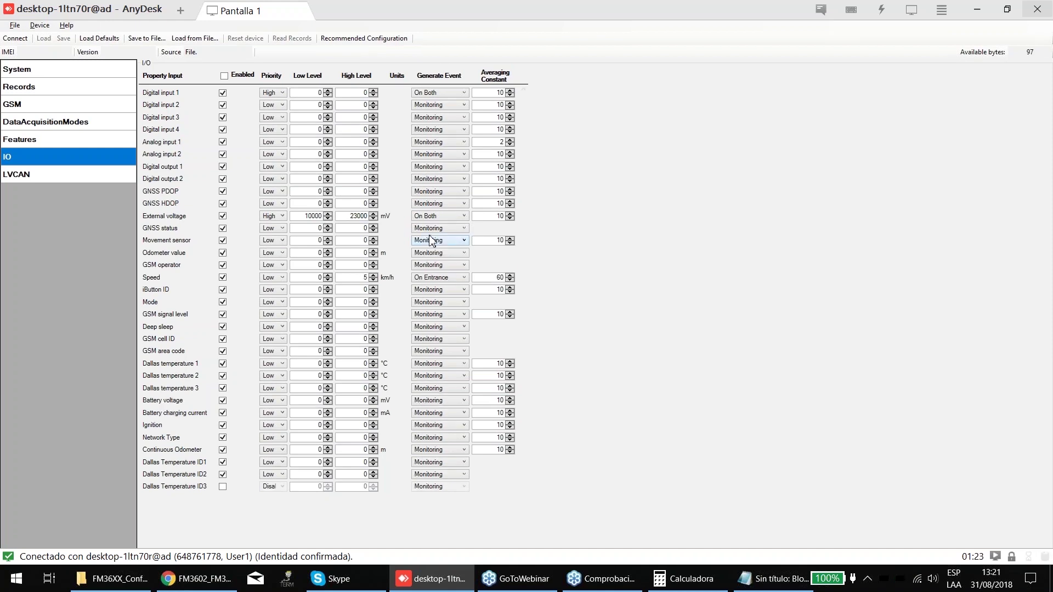
click(430, 222)
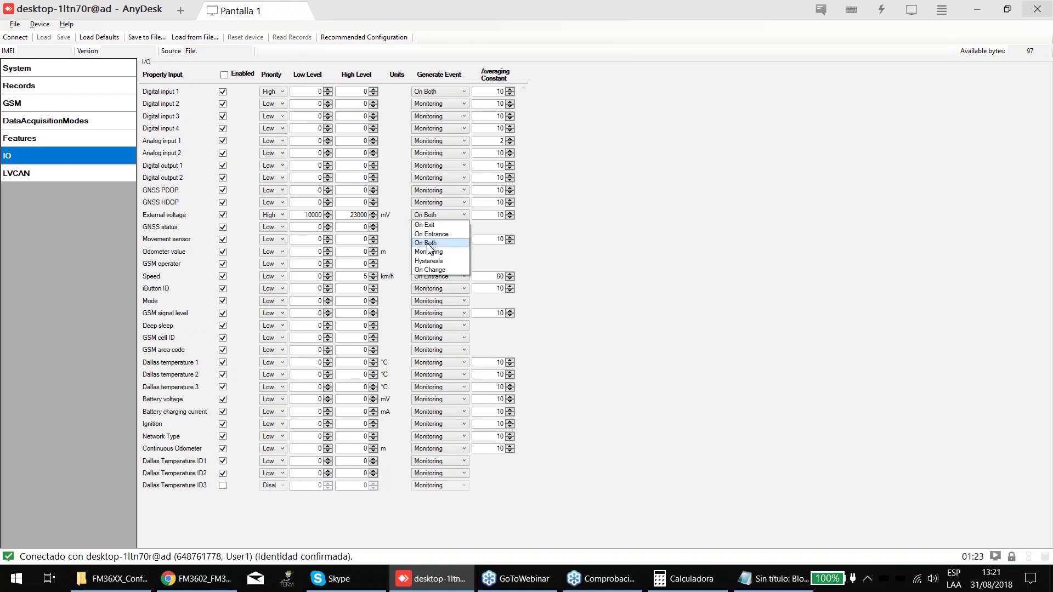
click(429, 245)
click(429, 237)
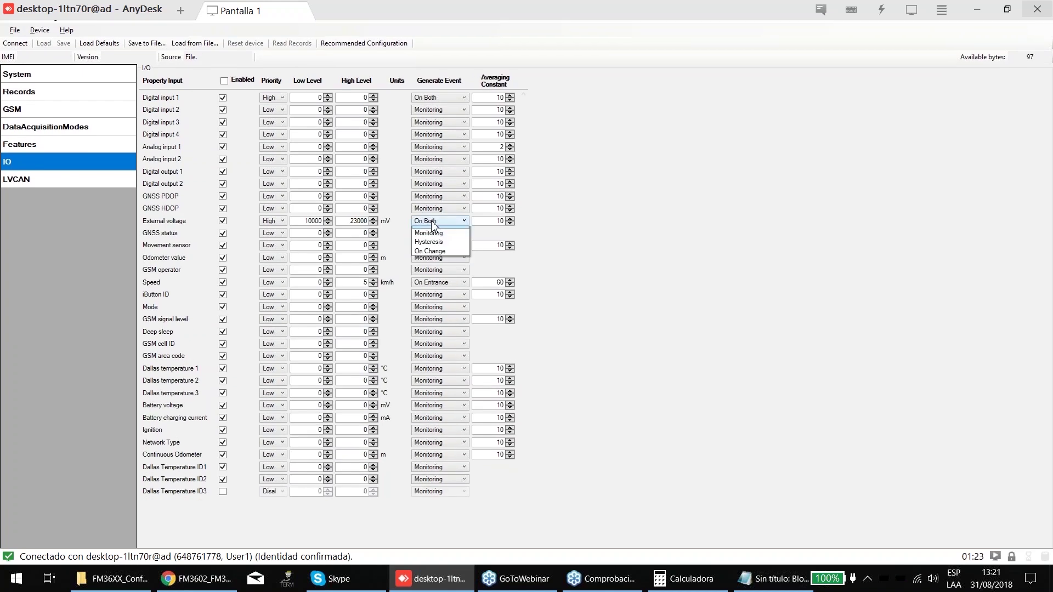
click(426, 228)
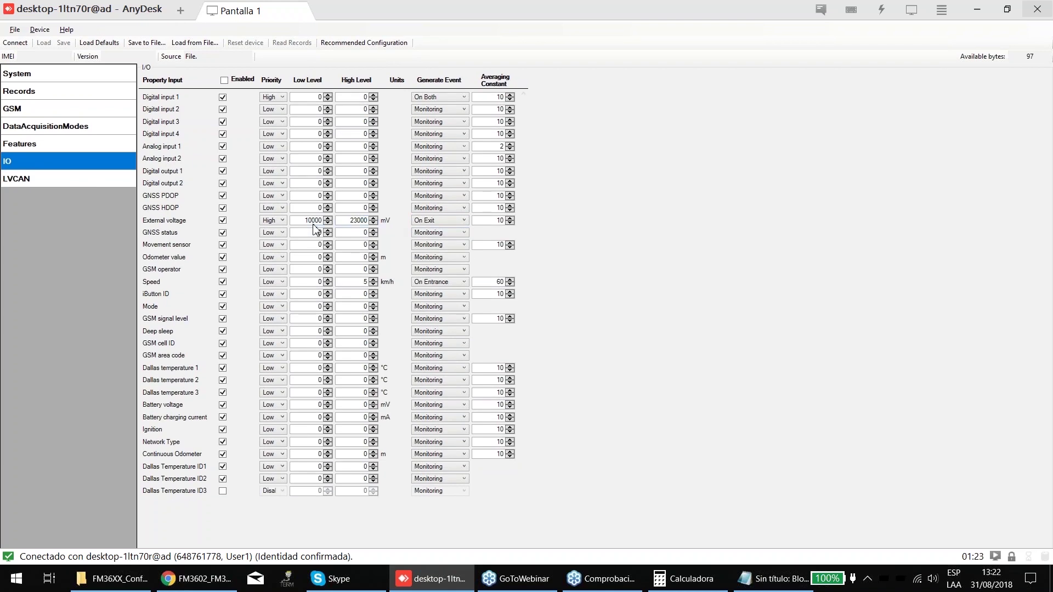
- Check External voltage's levels: Low 10000 and High 23000 mV
double_click(367, 221)
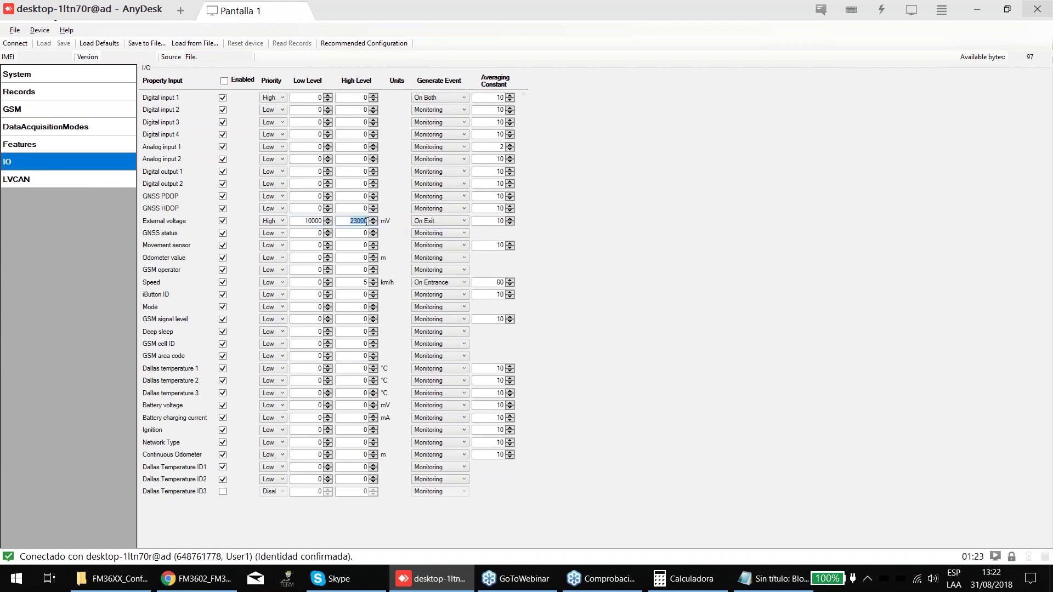
key(shift+Tab)
click(359, 222)
double_click(359, 222)
double_click(310, 221)
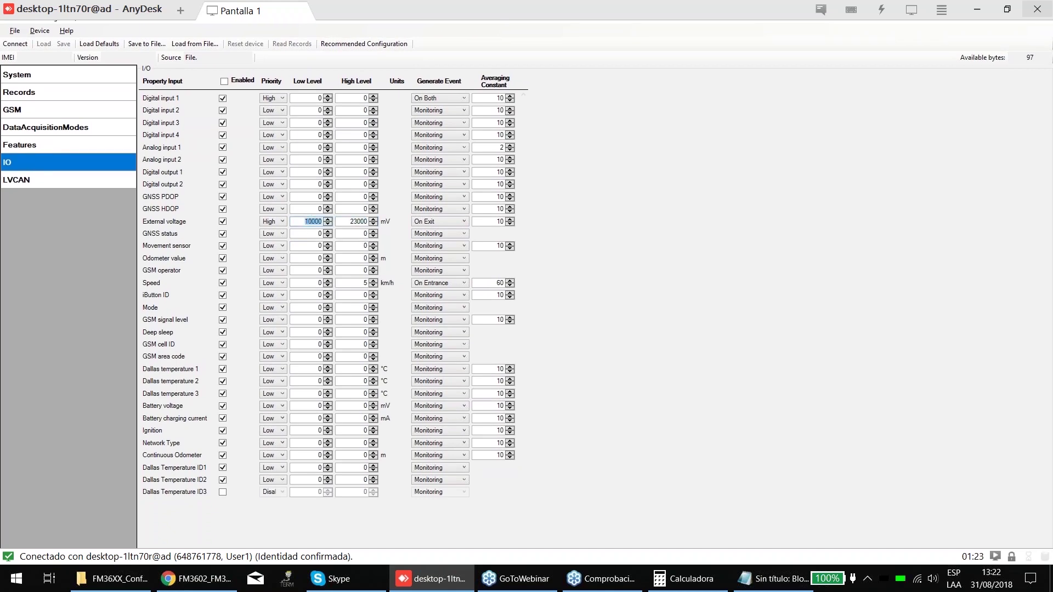
double_click(355, 224)
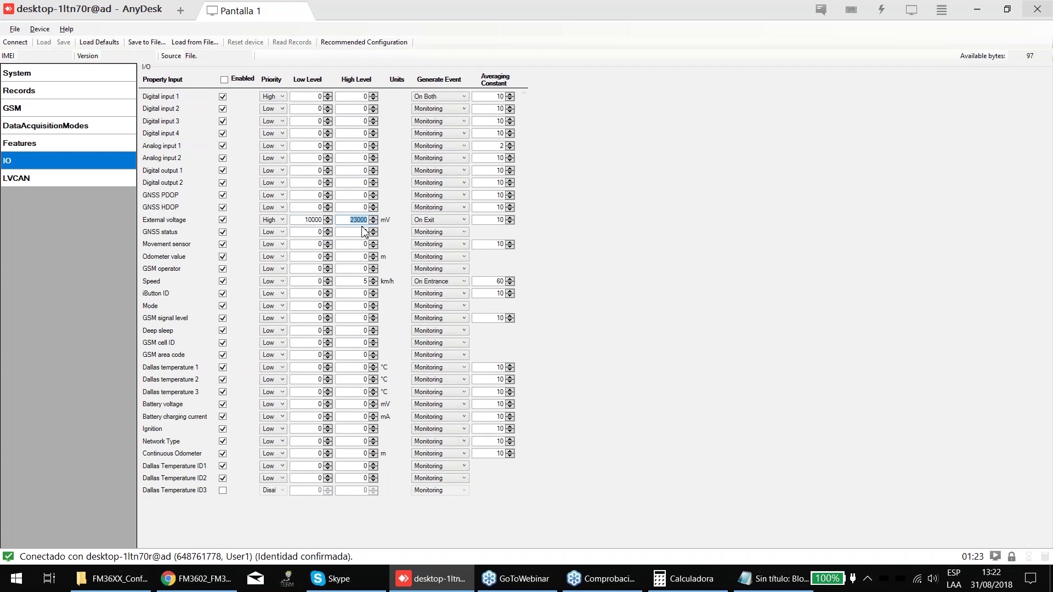
- Try On Entrance, Monitoring and Hysteresis as External voltage's event trigger
click(430, 222)
click(439, 245)
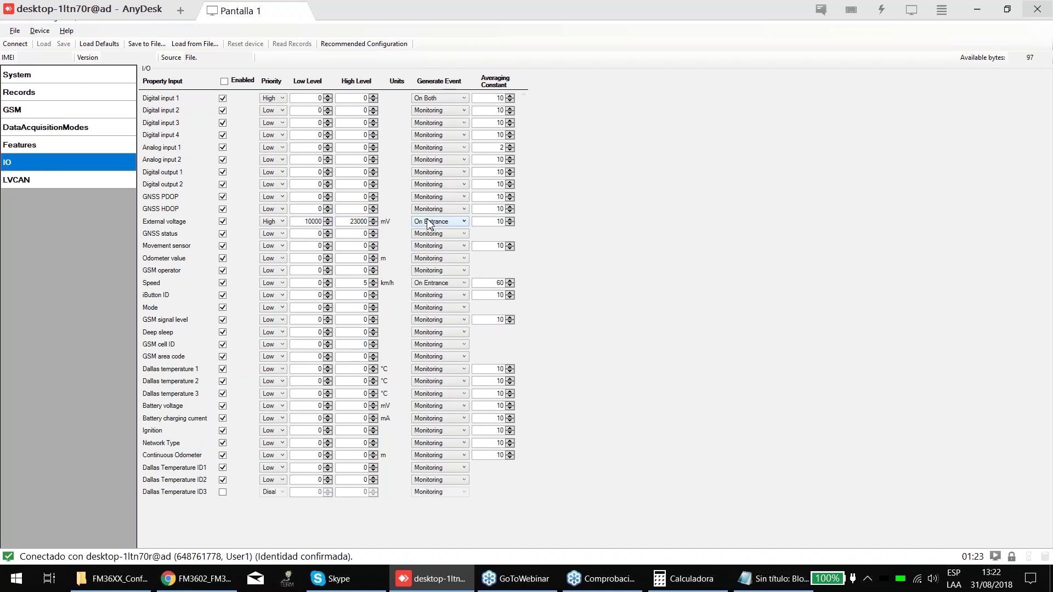
click(359, 220)
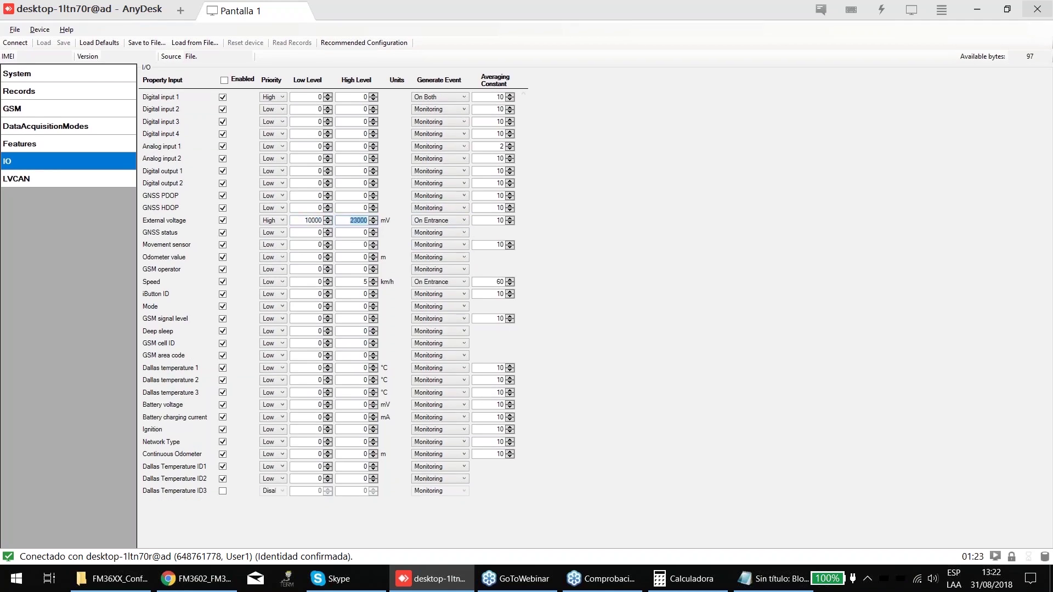
click(434, 226)
click(436, 249)
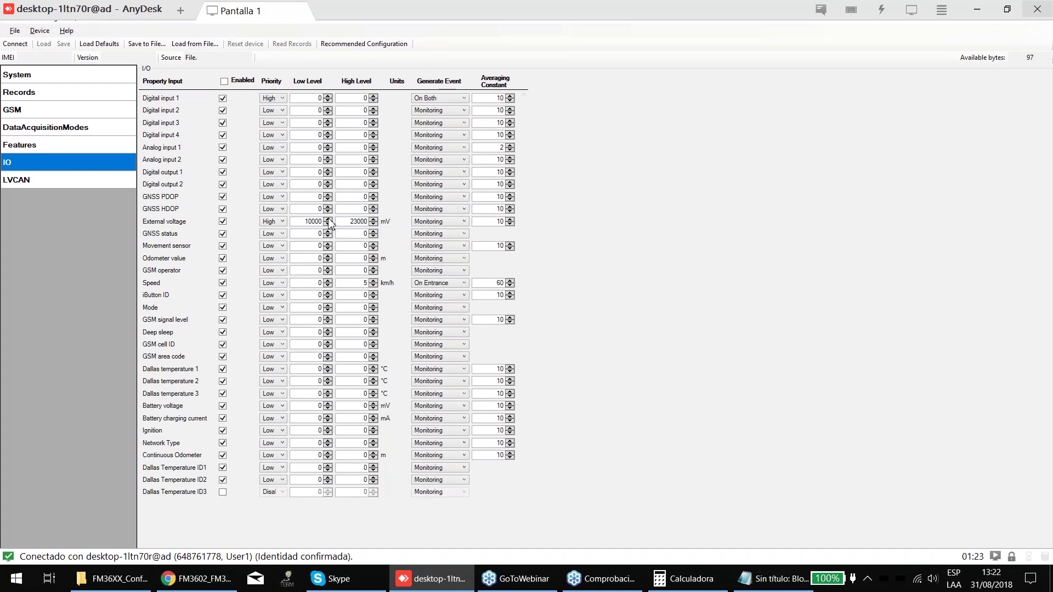
double_click(344, 222)
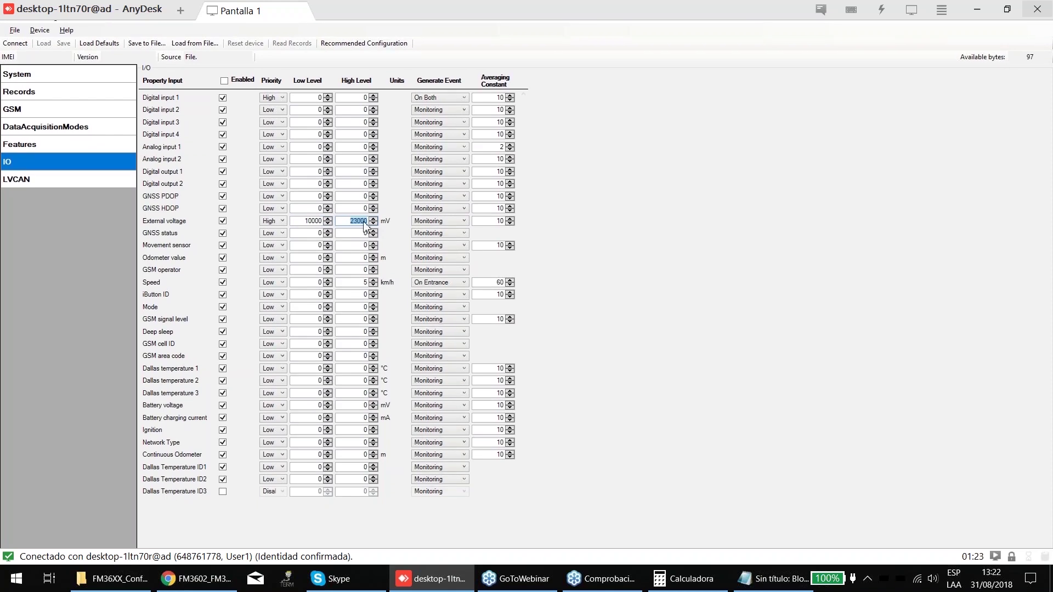
click(439, 221)
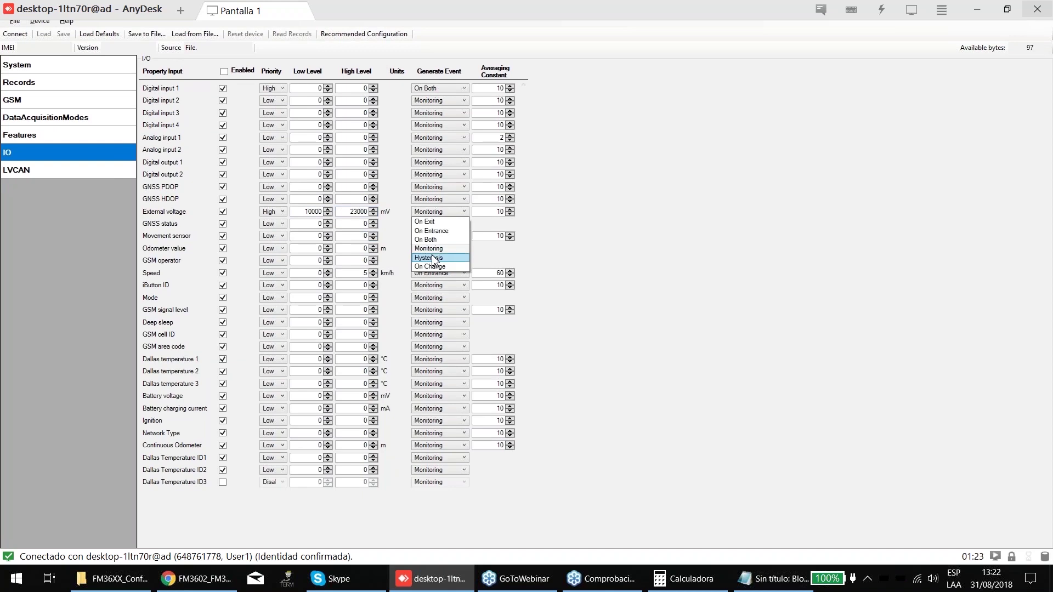
click(435, 258)
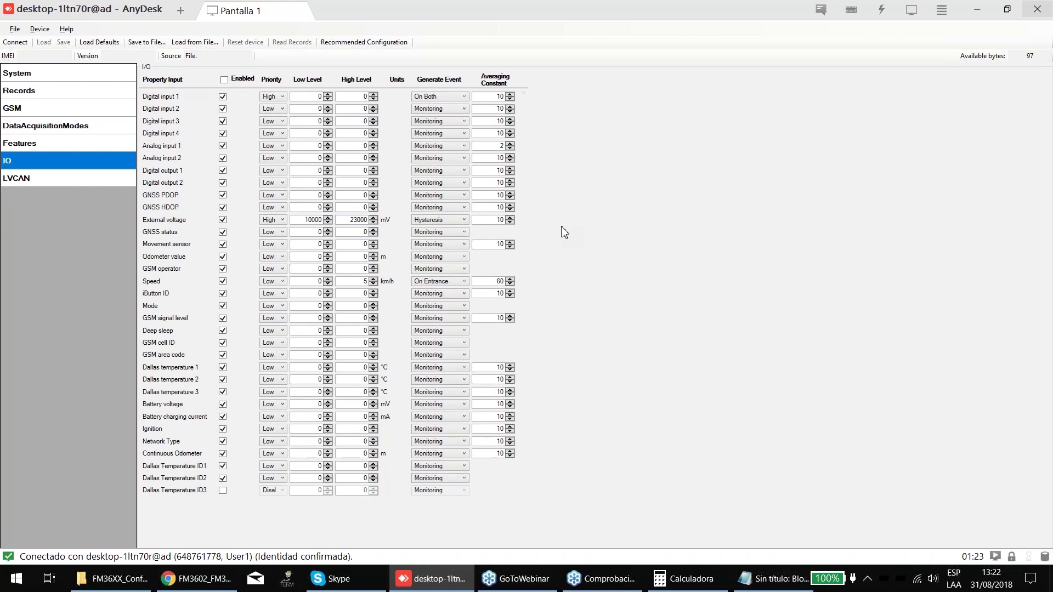
- Set External voltage's event to On Change, keeping its priority at High
click(435, 224)
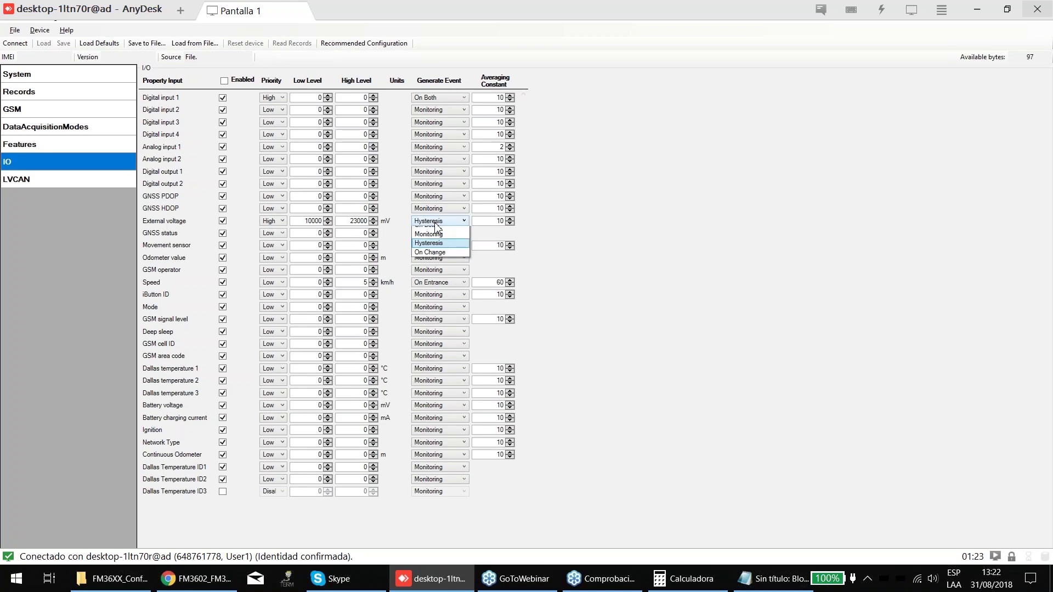
click(433, 258)
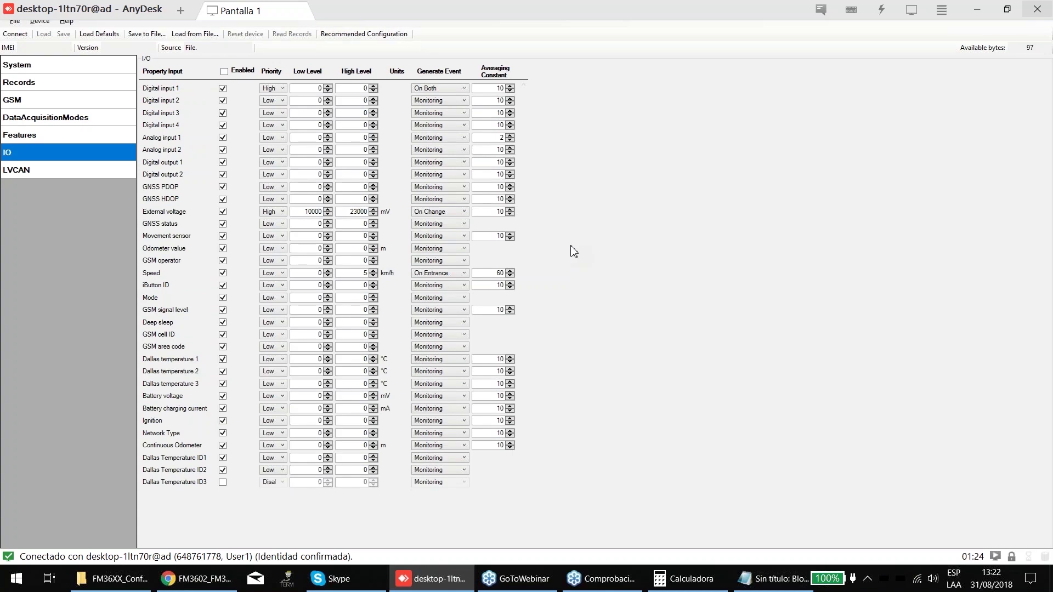
double_click(351, 220)
key(End)
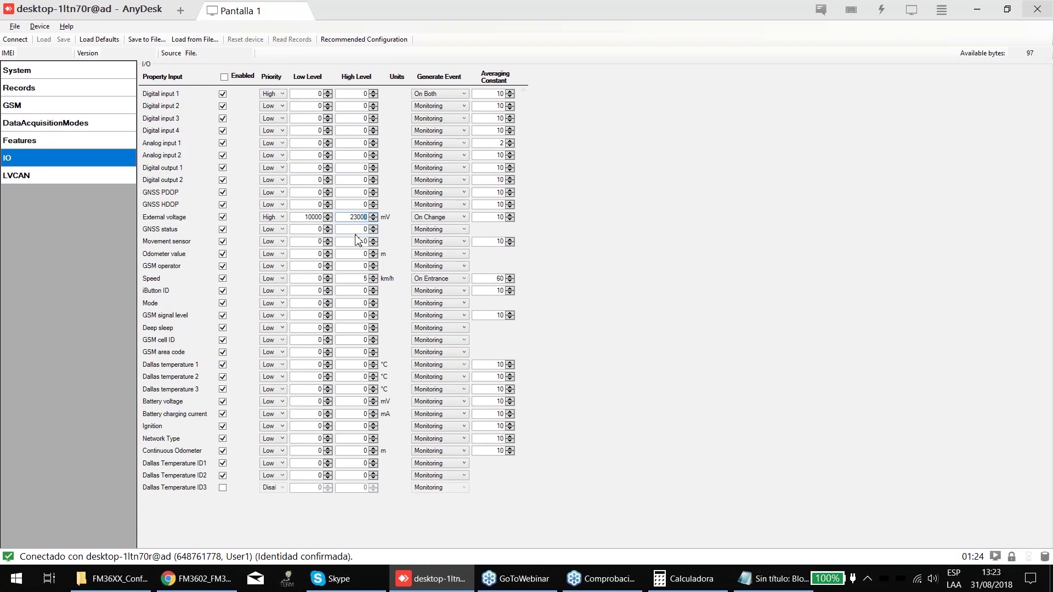
click(435, 205)
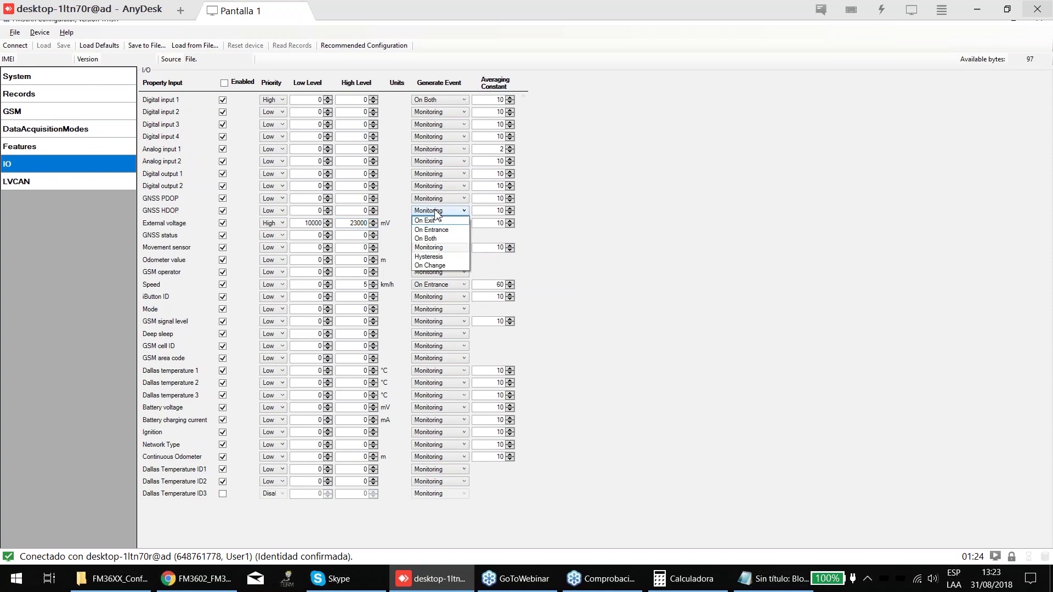
click(430, 266)
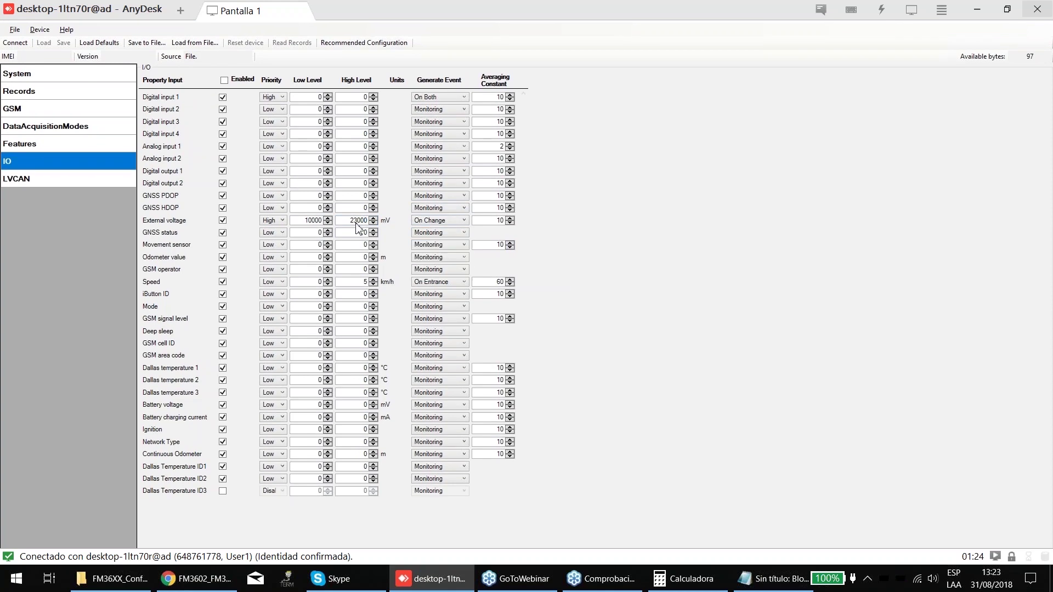
click(281, 222)
click(275, 243)
- Settle External voltage's event generation on Monitoring with High Level still 23000
double_click(365, 221)
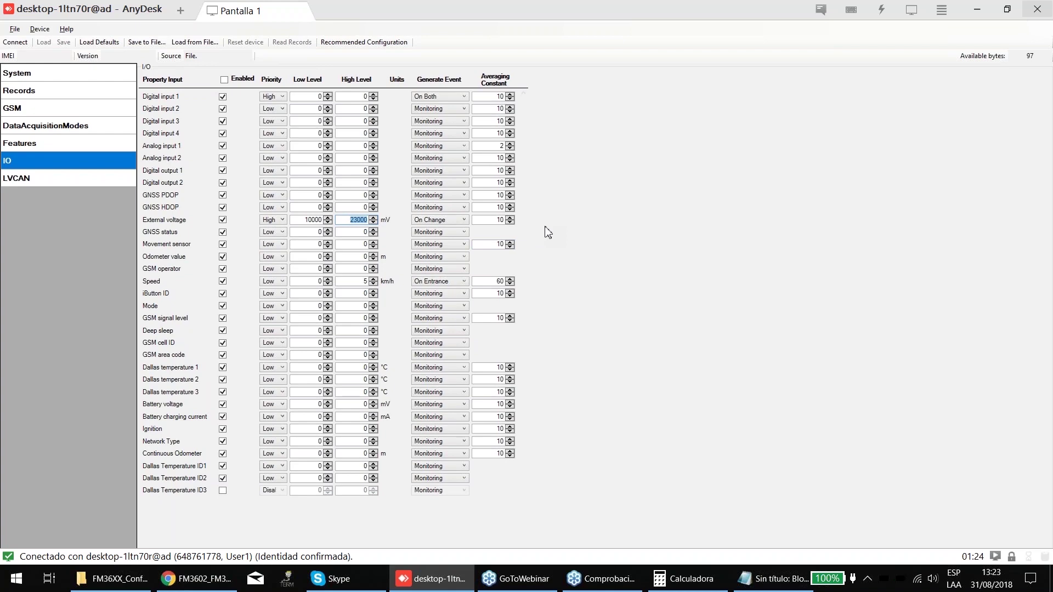
click(440, 221)
click(638, 234)
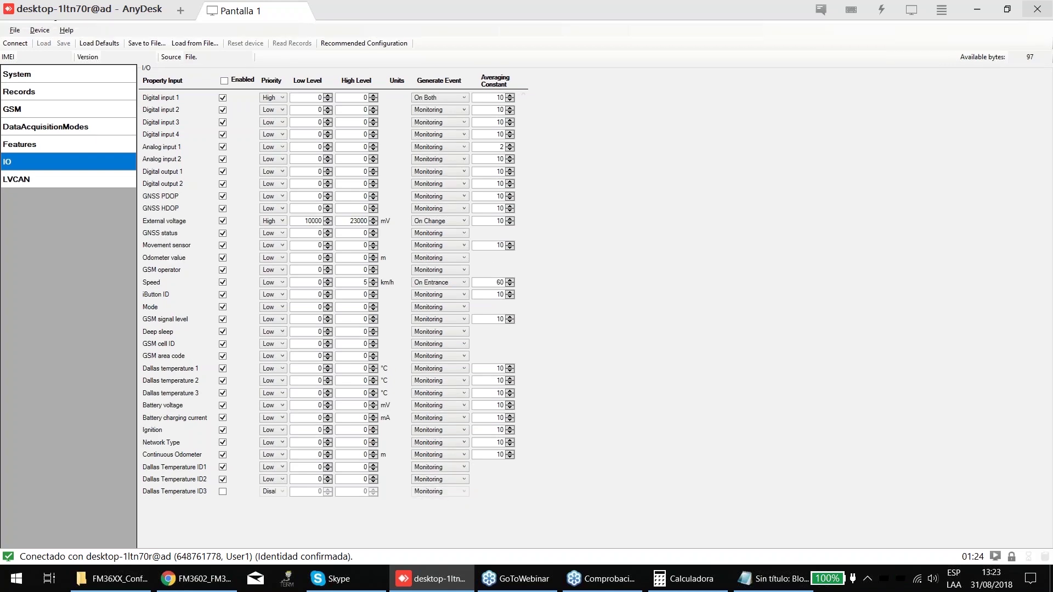
click(449, 223)
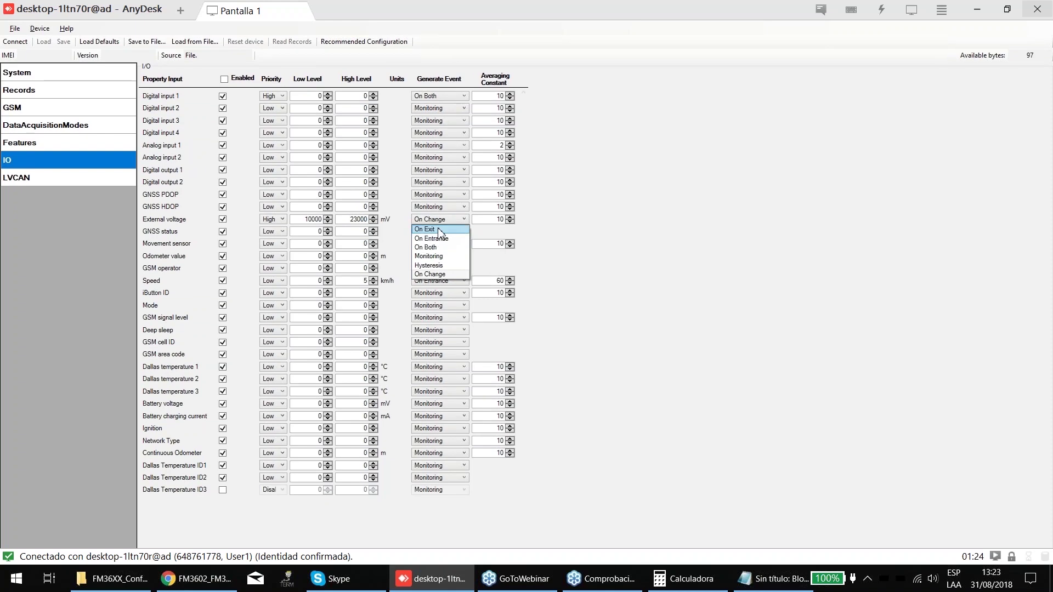
click(432, 254)
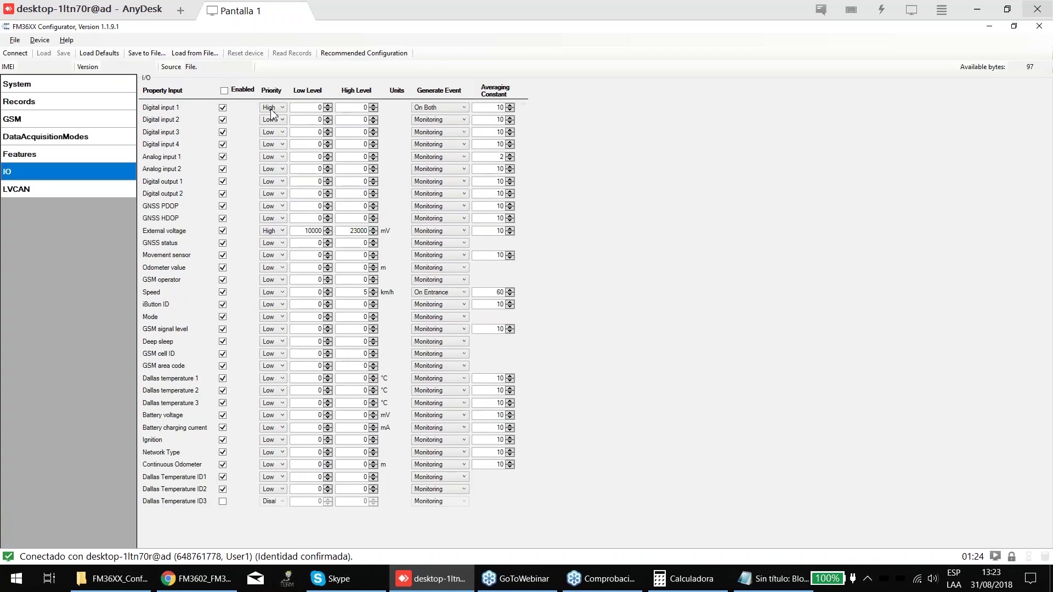
- Keep Digital input 1's priority at High and Network Type's priority at Low
click(304, 108)
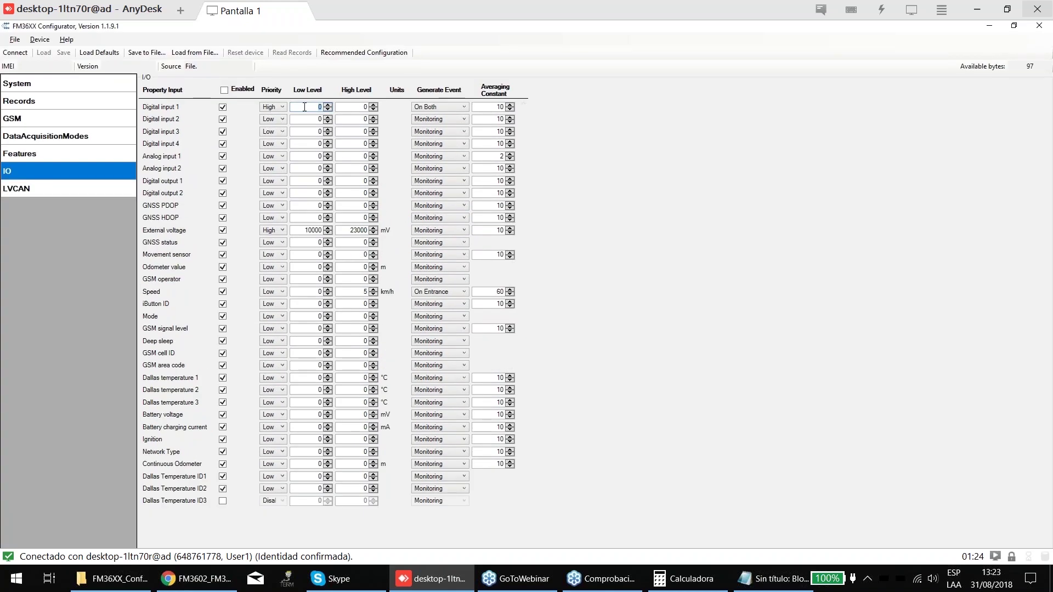
click(272, 107)
click(269, 135)
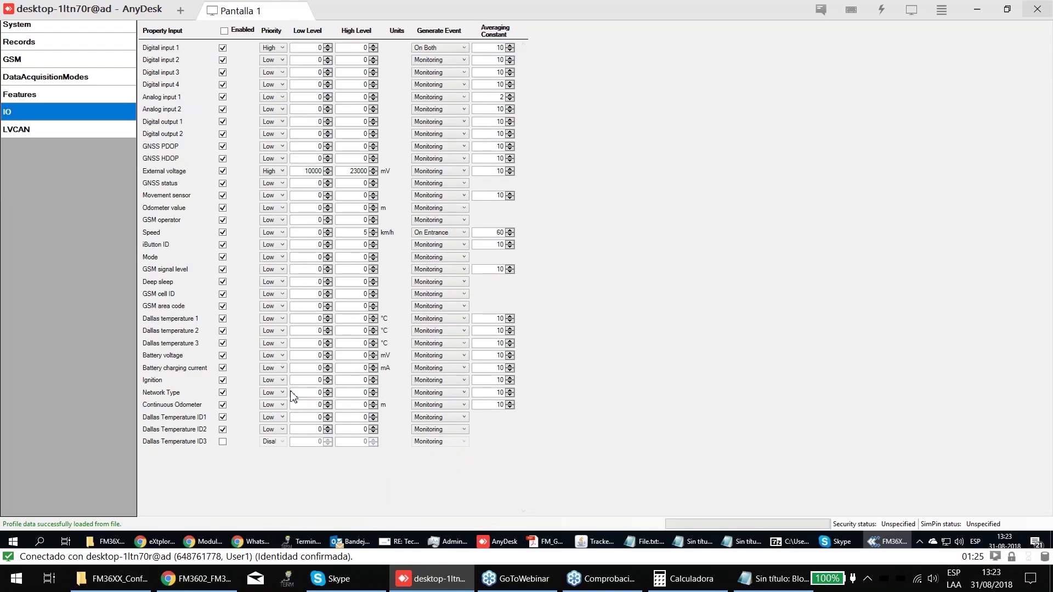
click(279, 392)
click(280, 404)
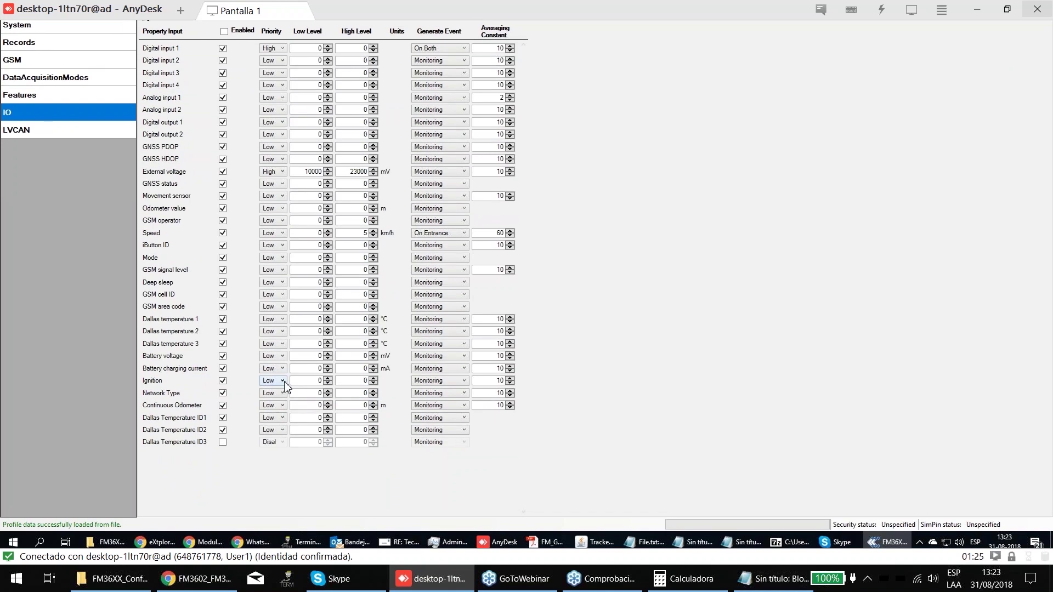
- Give Ignition High priority and make it generate events On Change
click(283, 381)
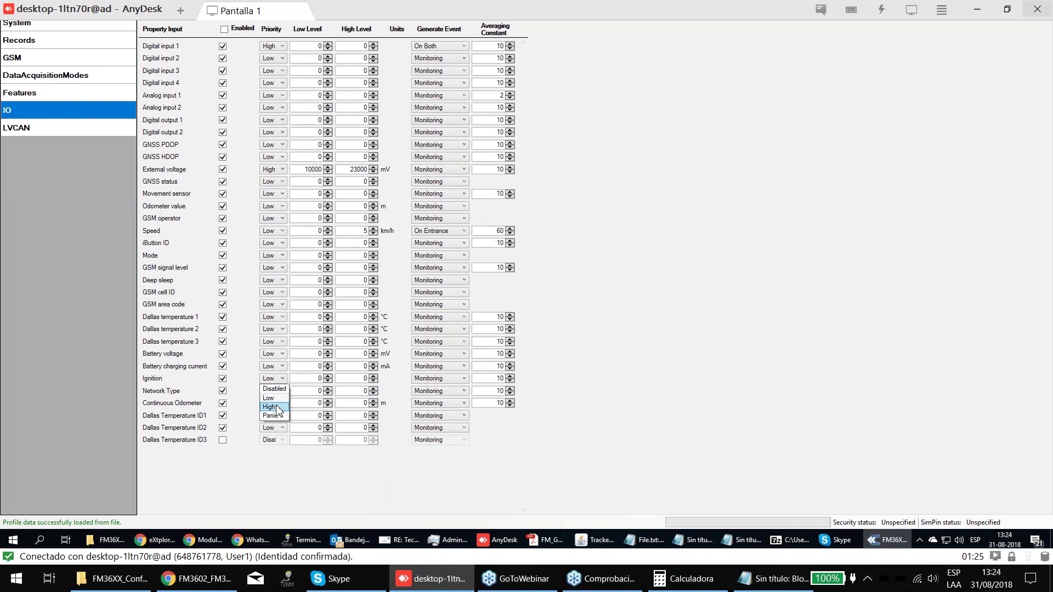
click(278, 408)
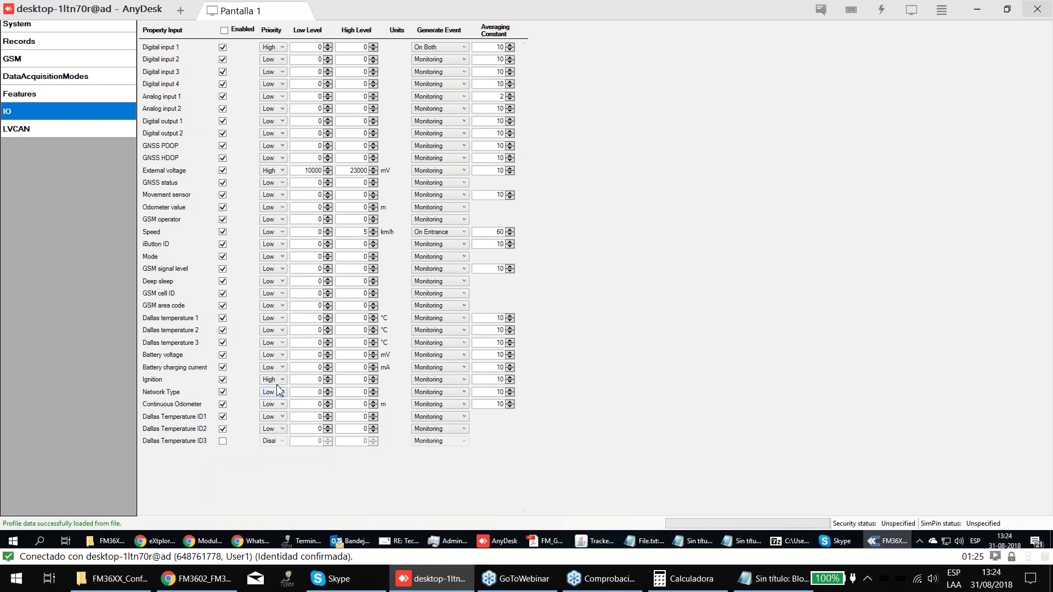
click(465, 381)
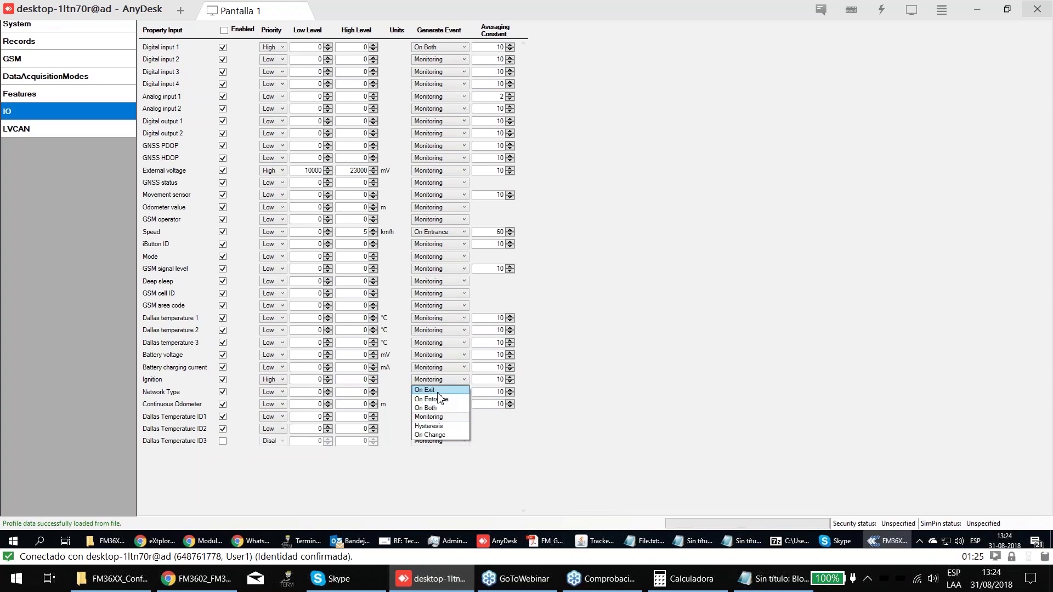
click(436, 407)
click(440, 404)
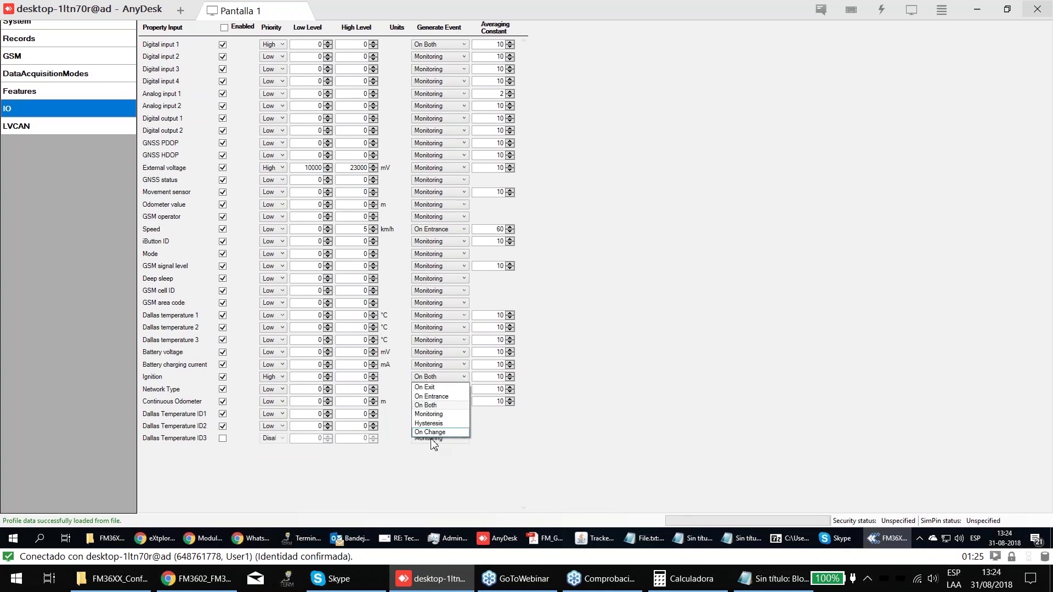
click(432, 433)
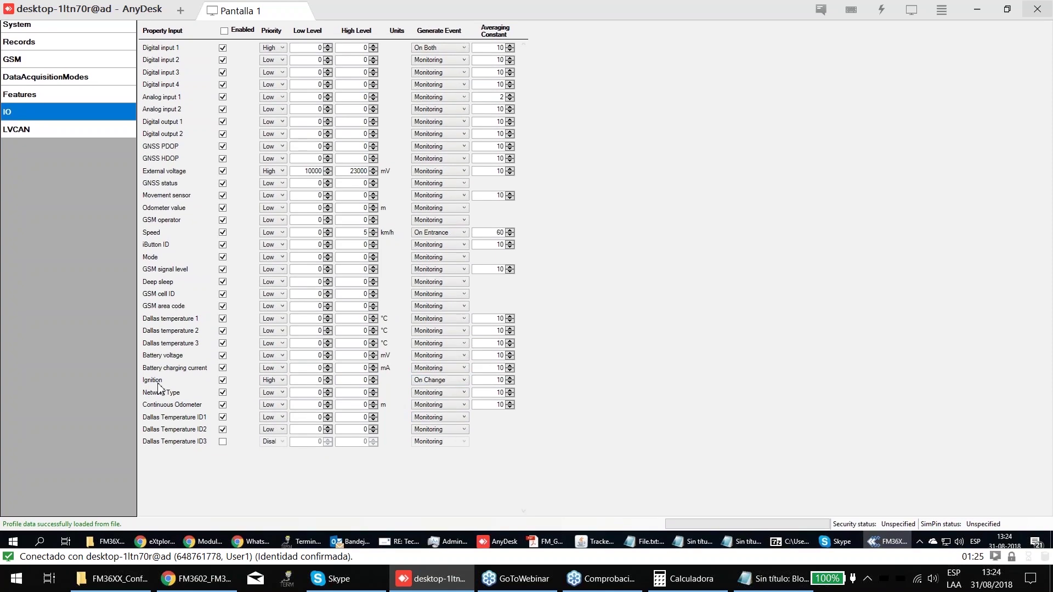
click(280, 380)
click(274, 408)
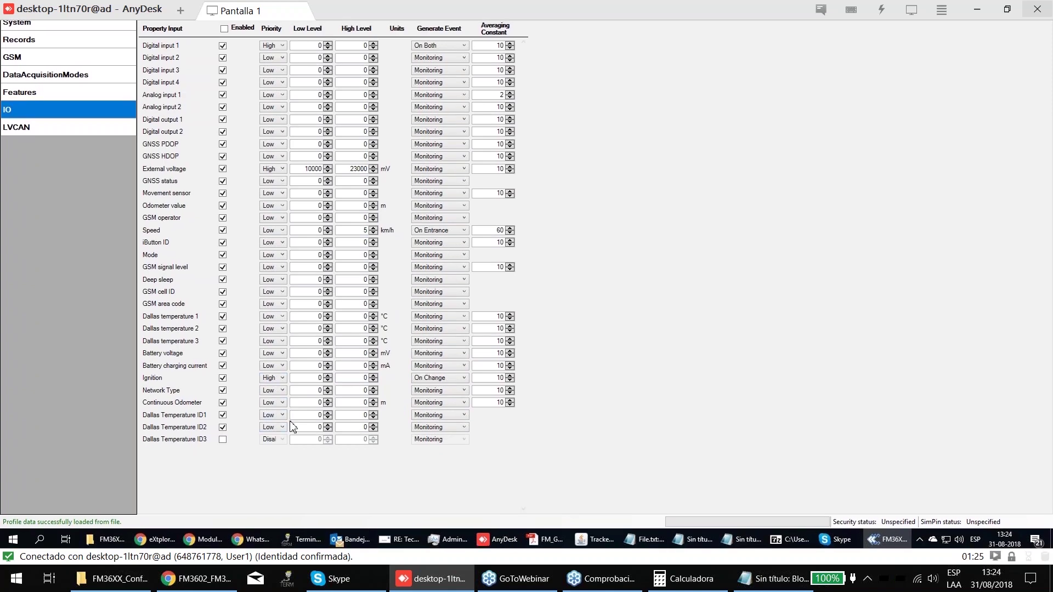
- Set Dallas Temperature ID3's Low Level to 0, dismissing the low level warnings
scroll(273, 438, down, 1)
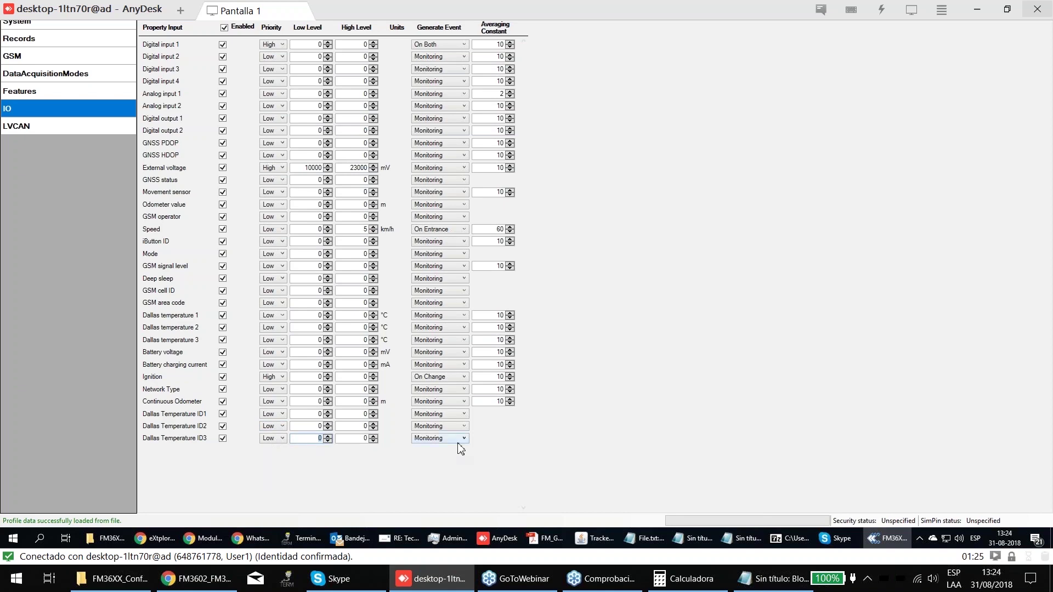
key(Tab)
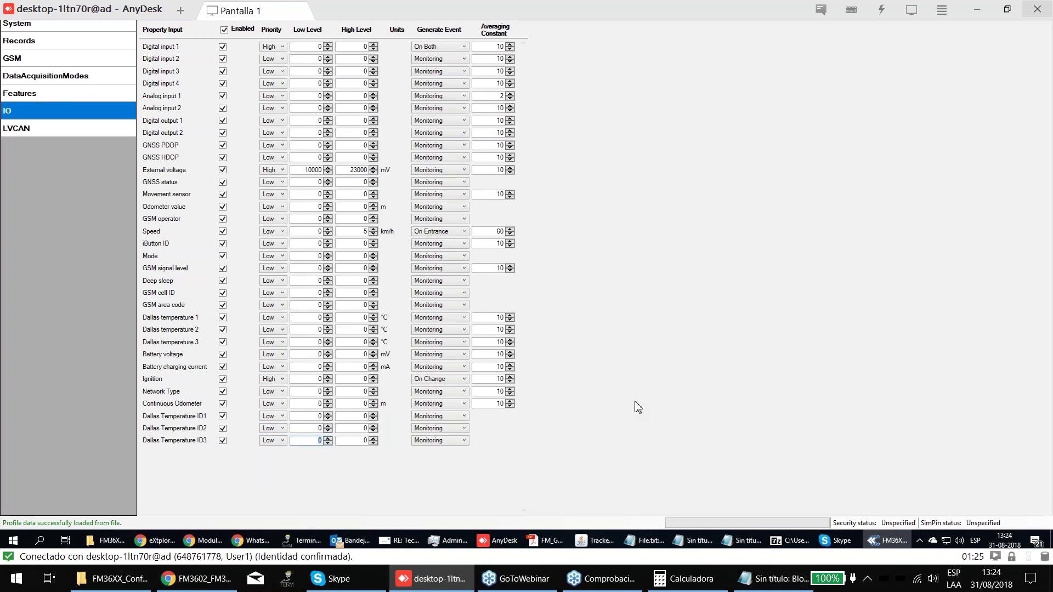
text(2)
key(Return)
key(Return)
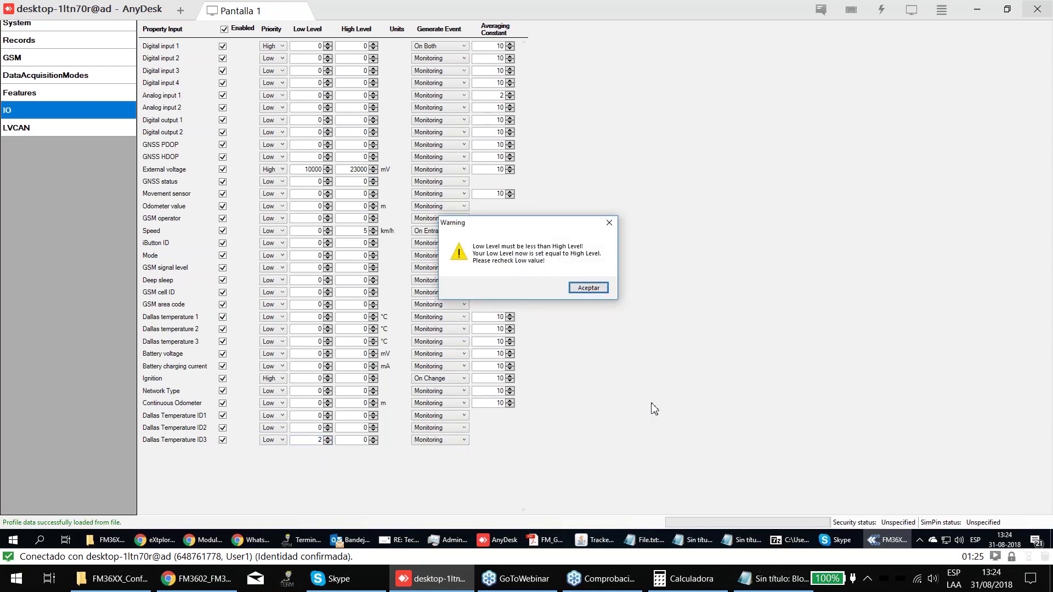
key(Return)
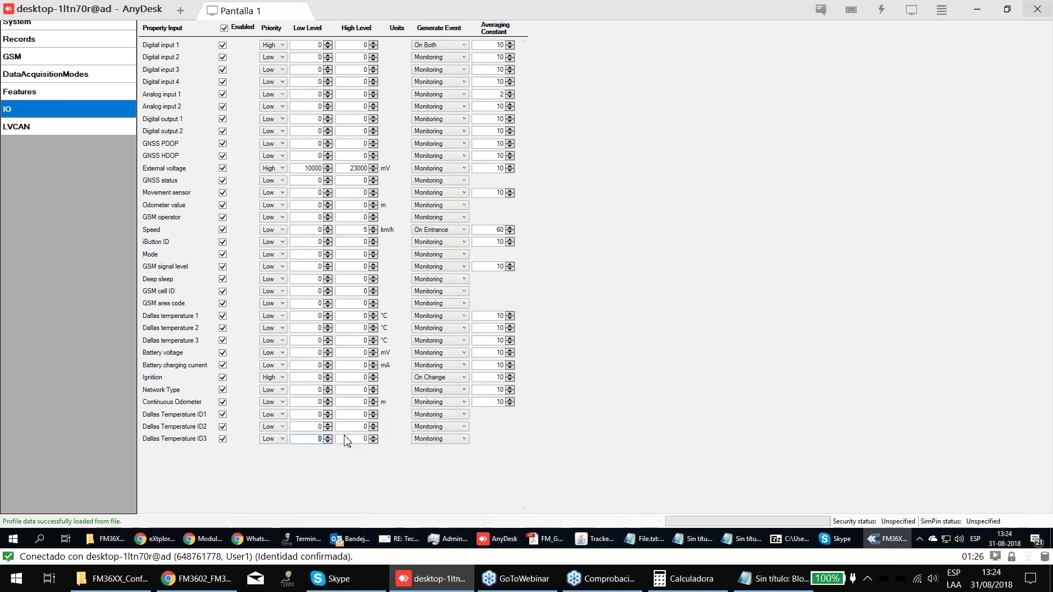
click(328, 443)
key(Return)
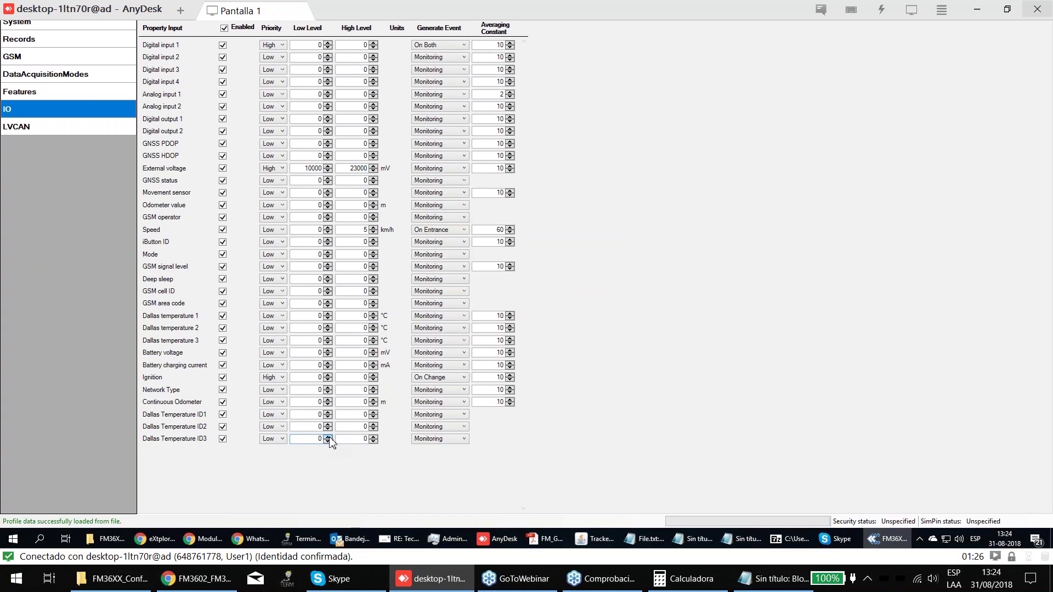
key(Return)
text(2)
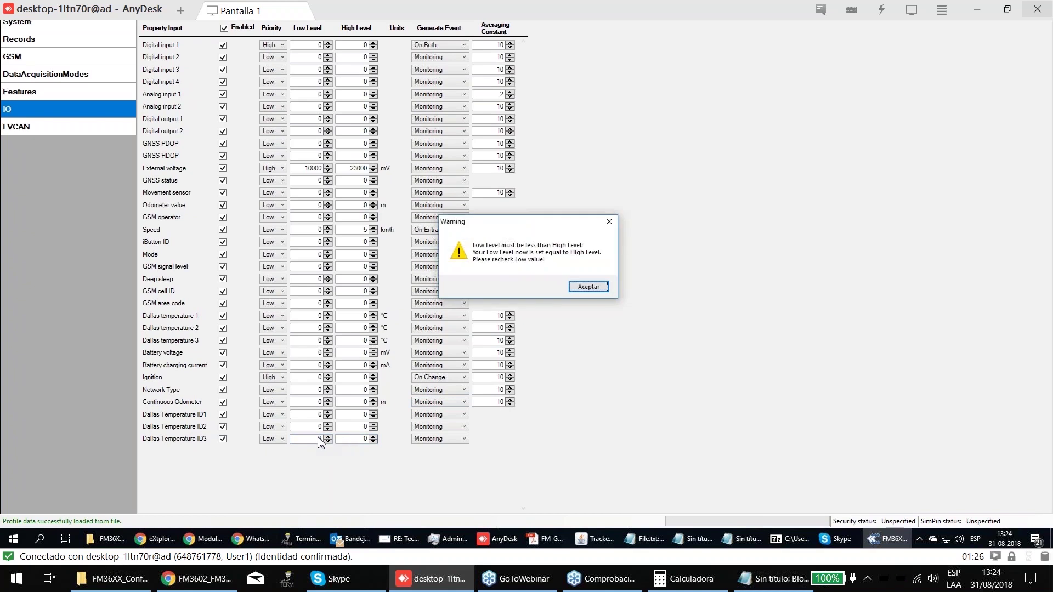
key(Return)
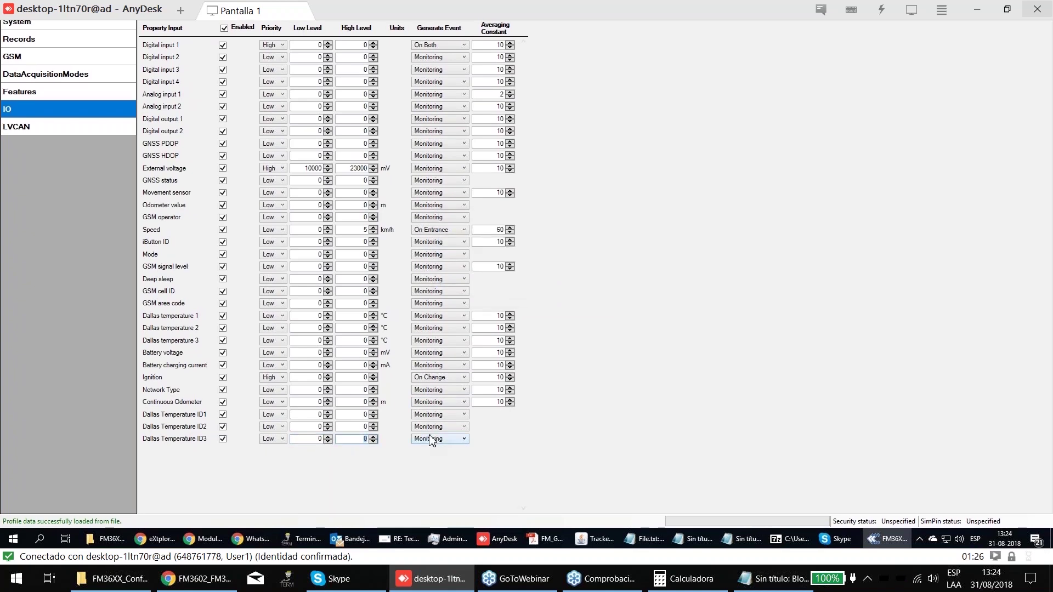
- Set Dallas Temperature ID3's High Level to 250, stepping it down from 255
text(256)
key(BackSpace)
double_click(360, 438)
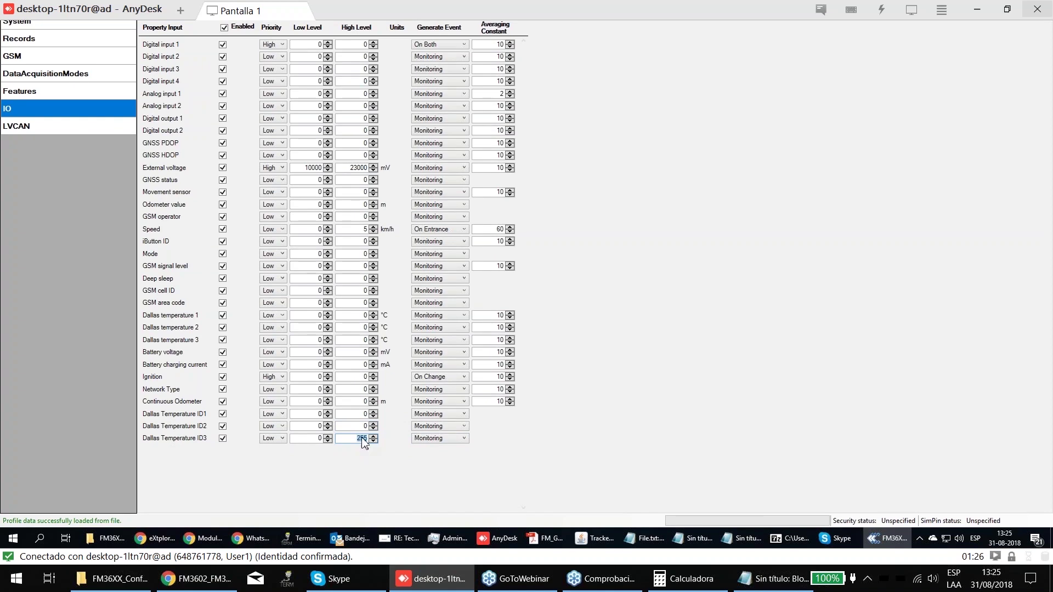
click(372, 442)
click(372, 441)
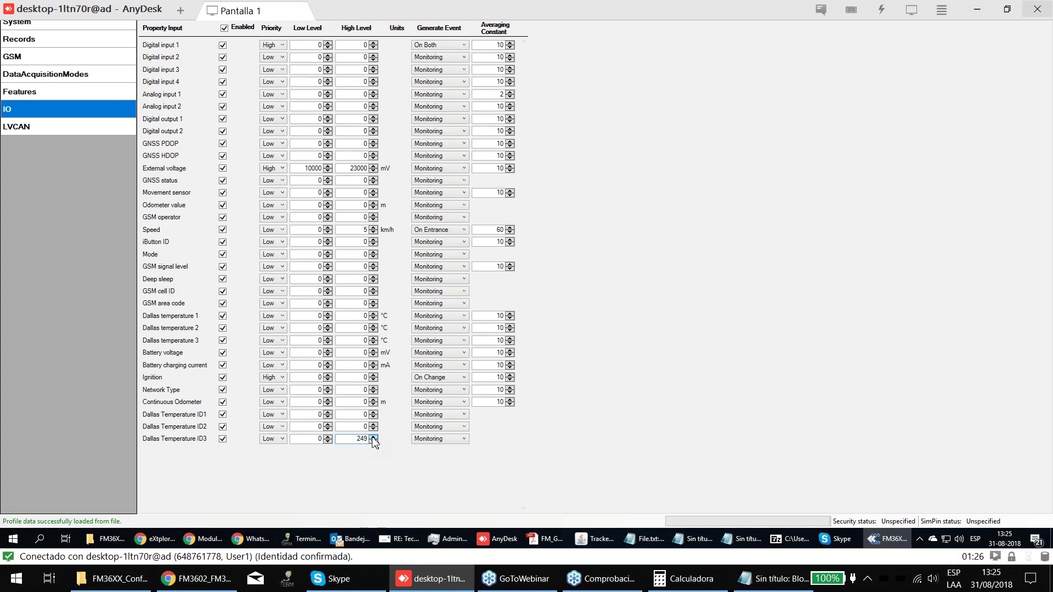
double_click(361, 438)
click(357, 437)
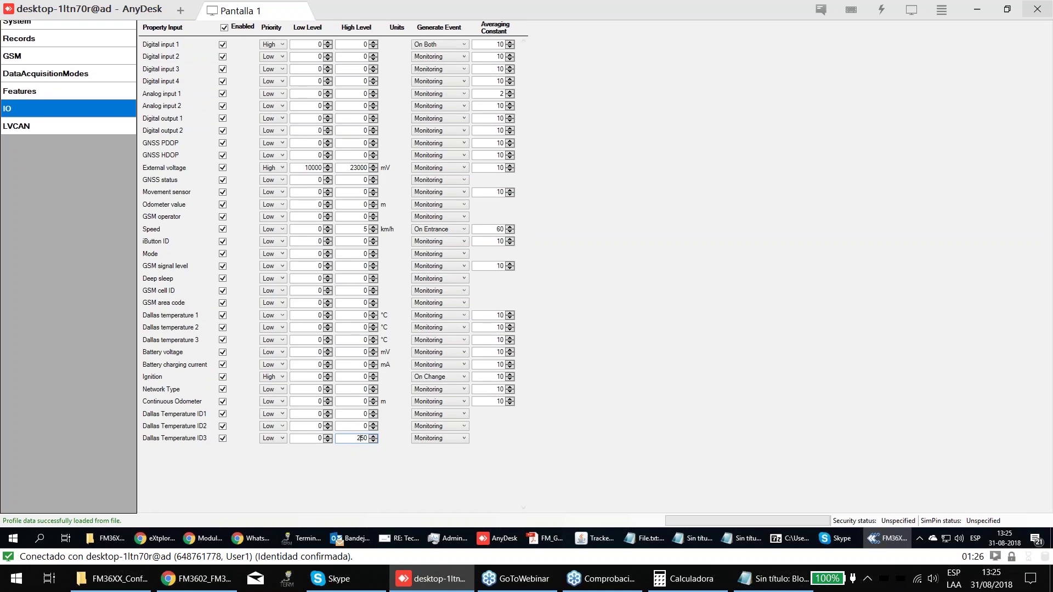
key(shift+Tab)
- Enter Low Level 100 for Dallas Temperature ID3, with High priority and events On Both
text(1)
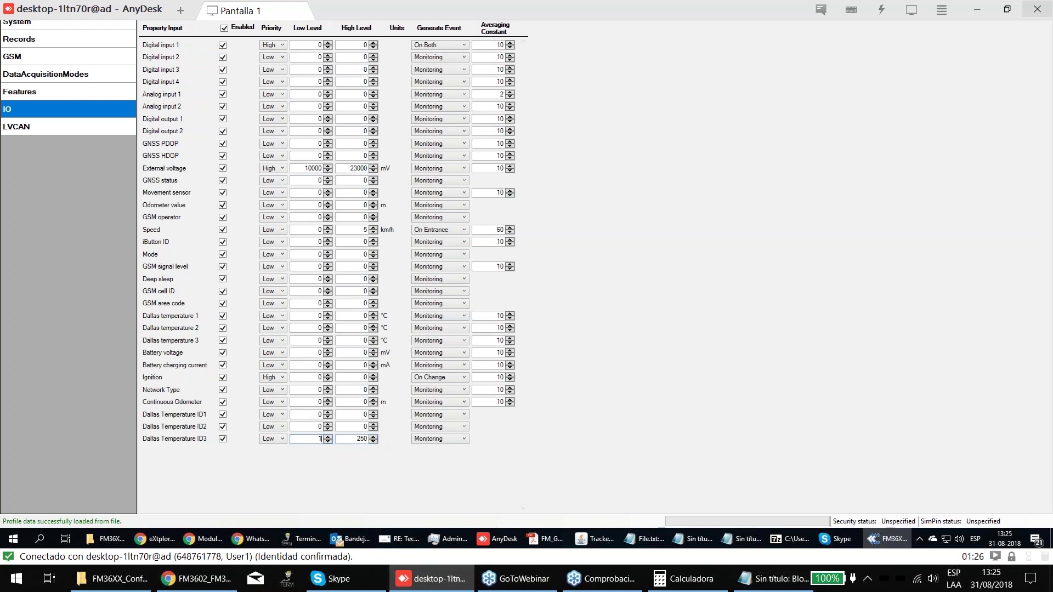
text(00)
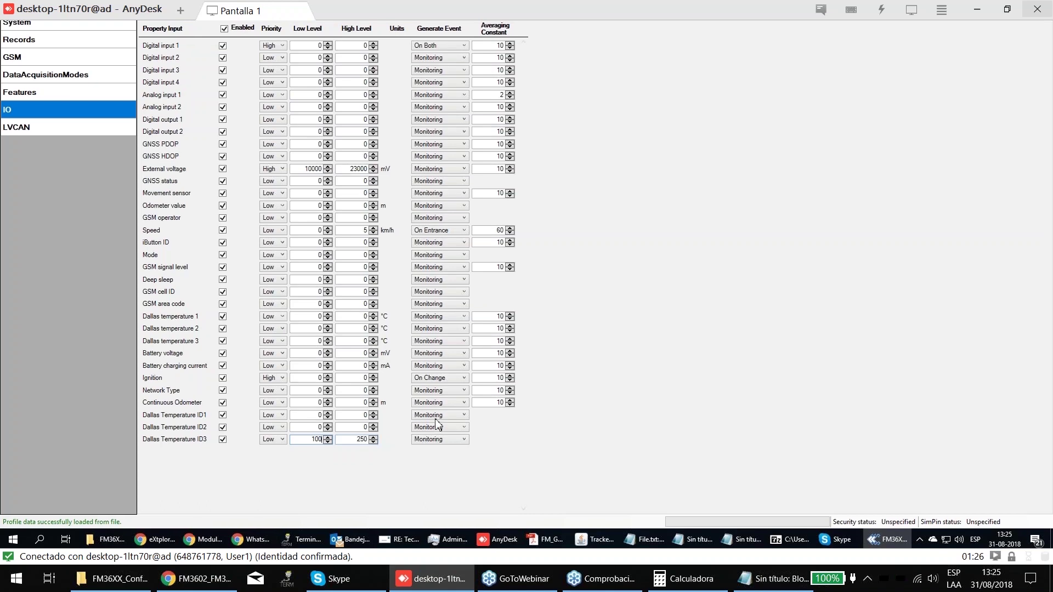
key(Tab)
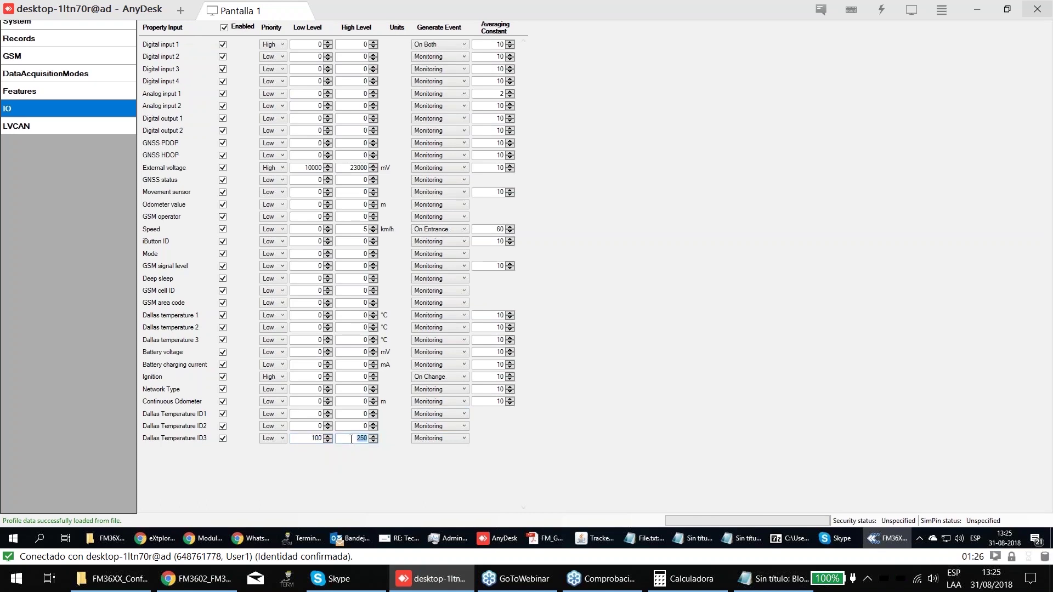
click(277, 438)
click(284, 458)
click(273, 439)
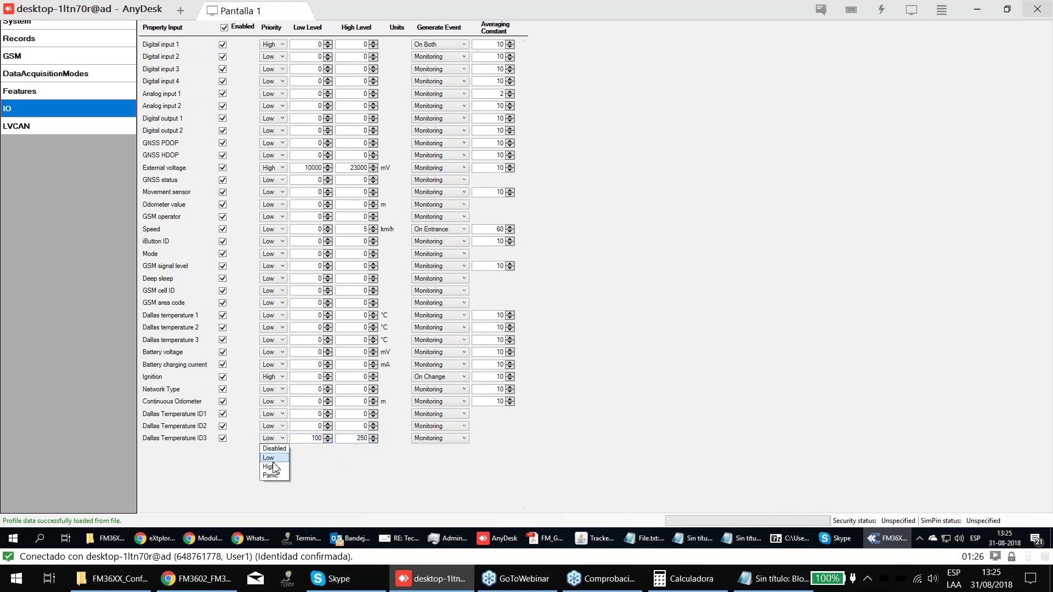
click(273, 466)
click(437, 438)
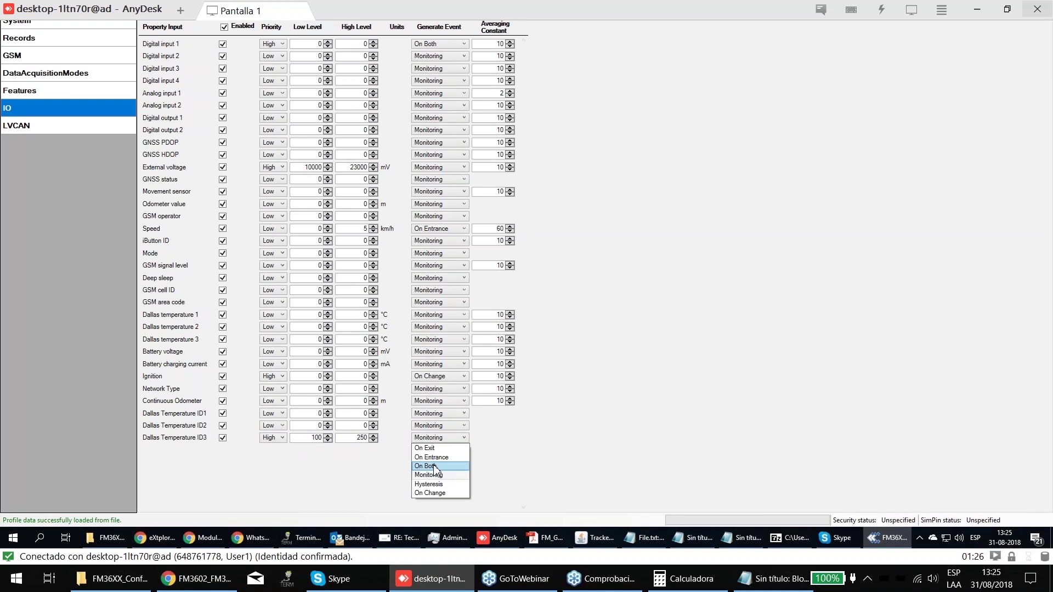
click(434, 466)
- Settle Dallas Temperature ID3's levels at 1 and 155, keeping events On Both
double_click(356, 438)
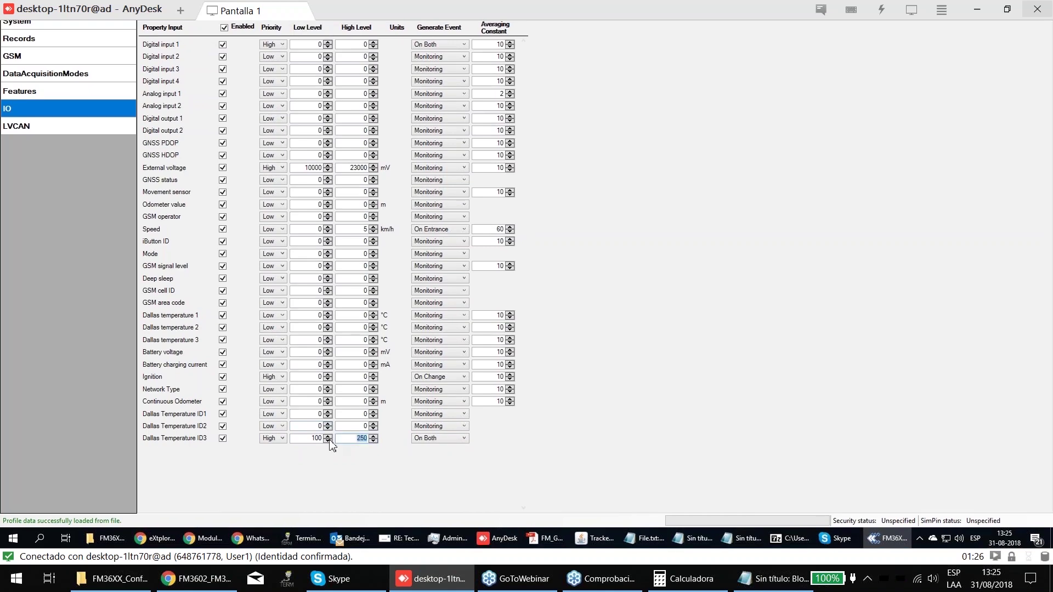
double_click(311, 438)
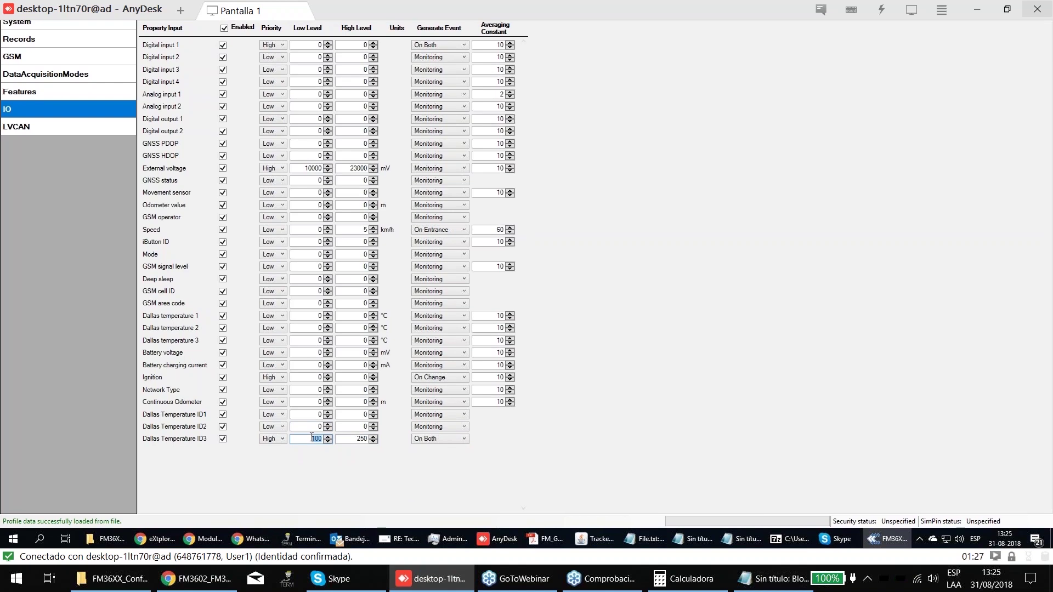
double_click(365, 439)
text(1)
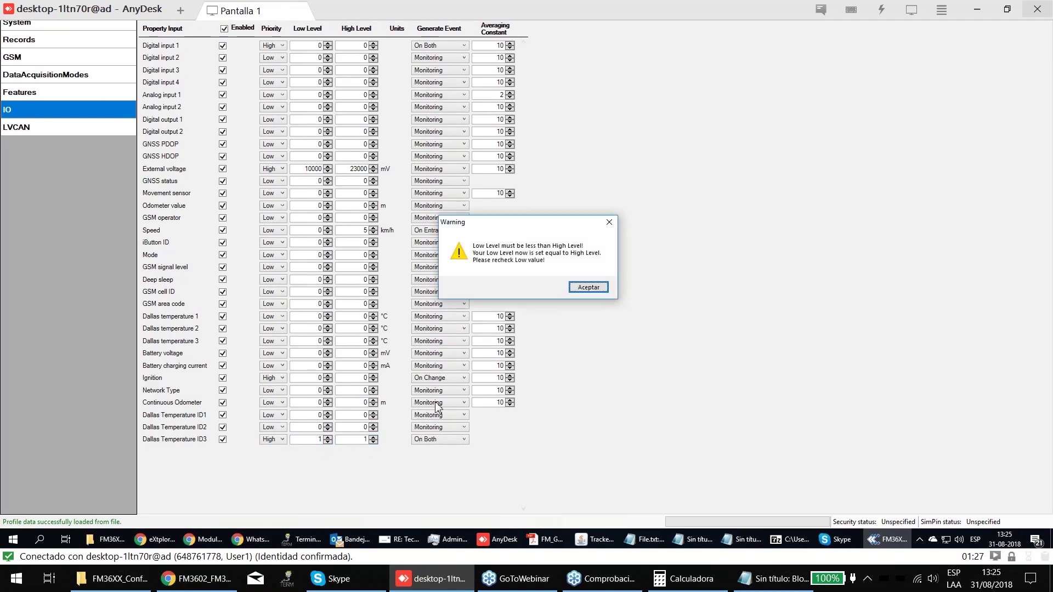
click(586, 308)
click(374, 436)
click(374, 437)
click(374, 437)
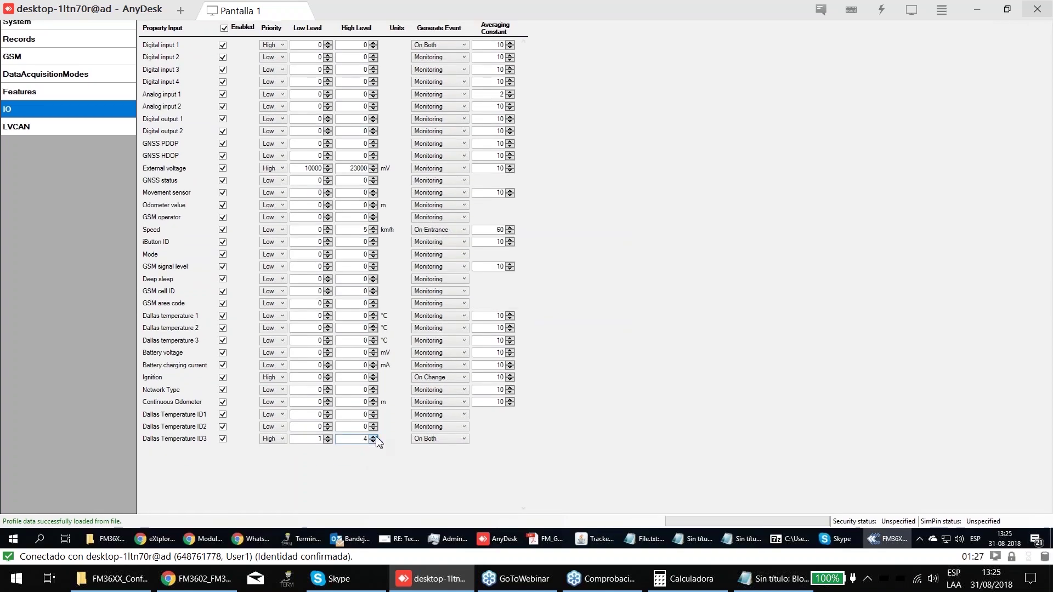
key(BackSpace)
text(155)
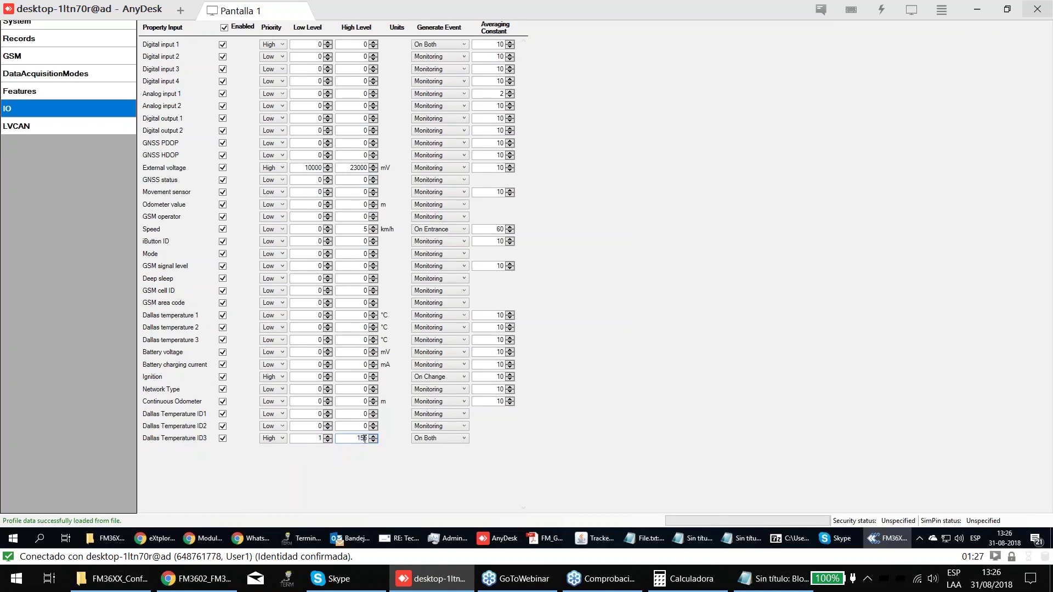
click(427, 438)
click(563, 445)
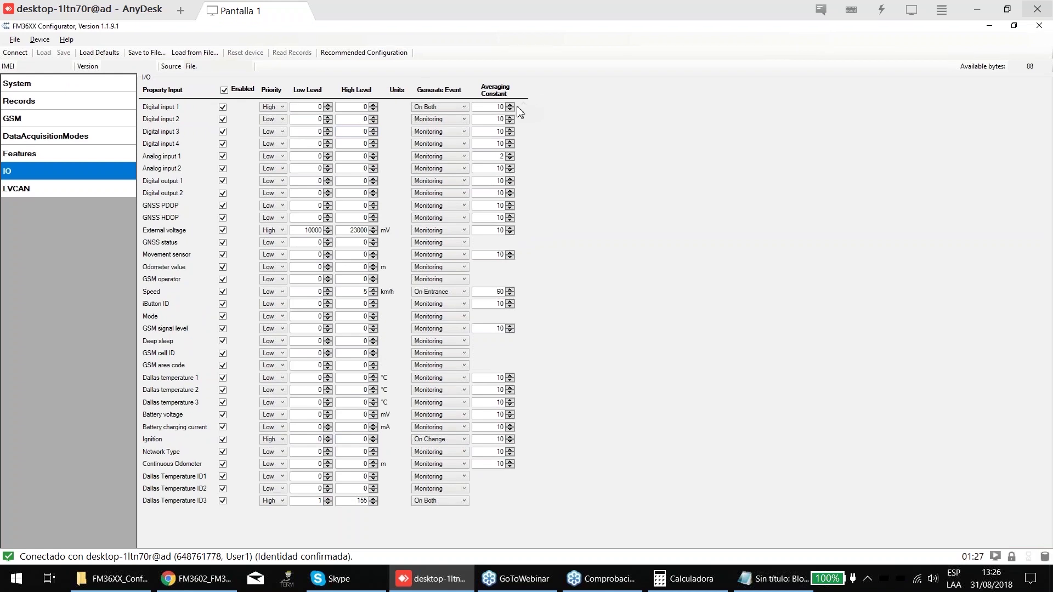
key(Tab)
key(Home)
text(100)
key(BackSpace)
key(BackSpace)
key(BackSpace)
text(10)
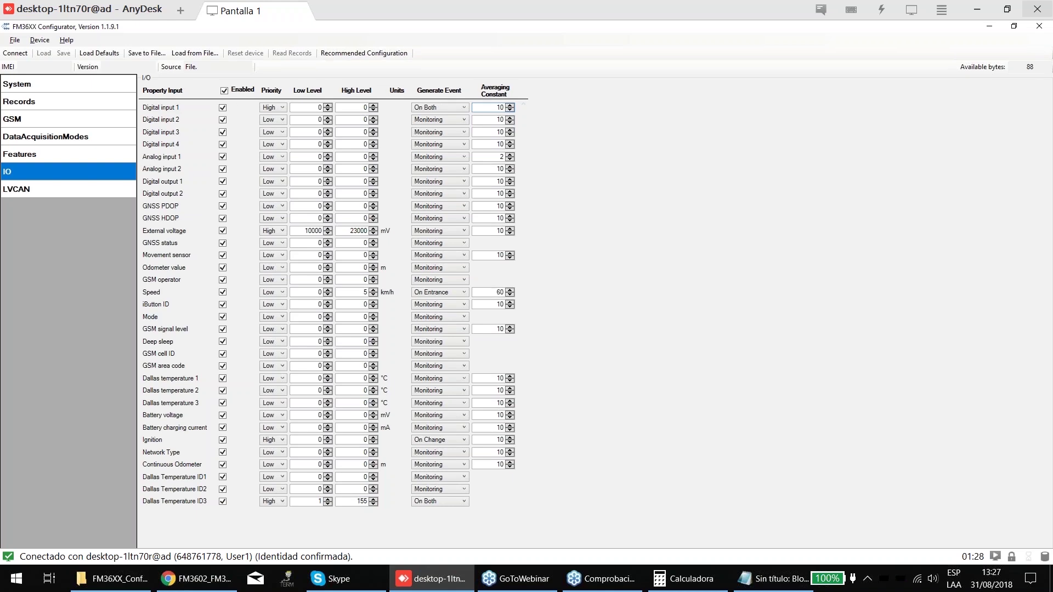
- Switch from the IO page to LVCAN, back to IO, then to LVCAN again
click(15, 188)
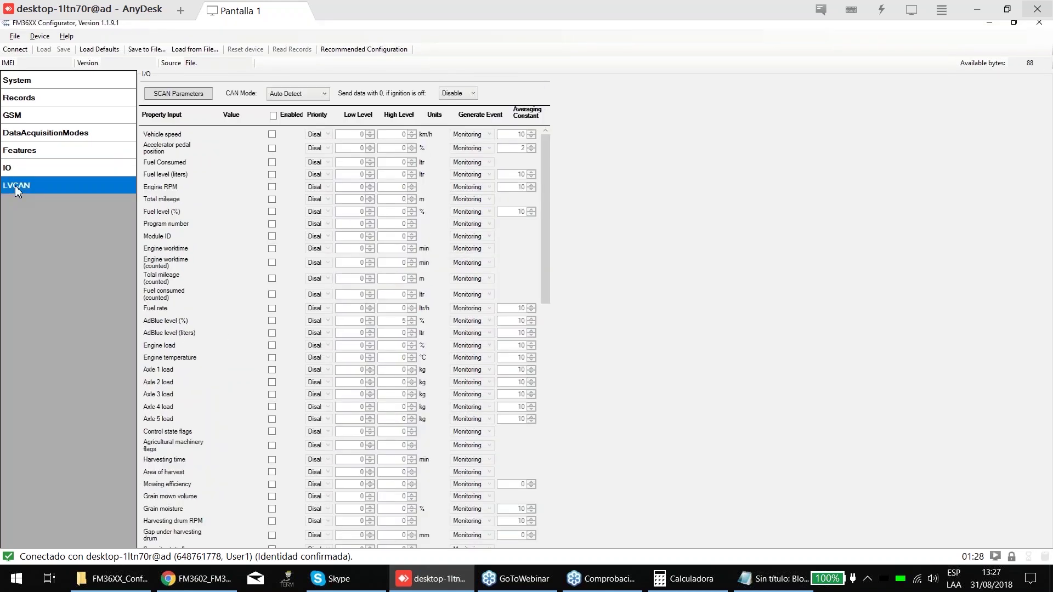
click(19, 172)
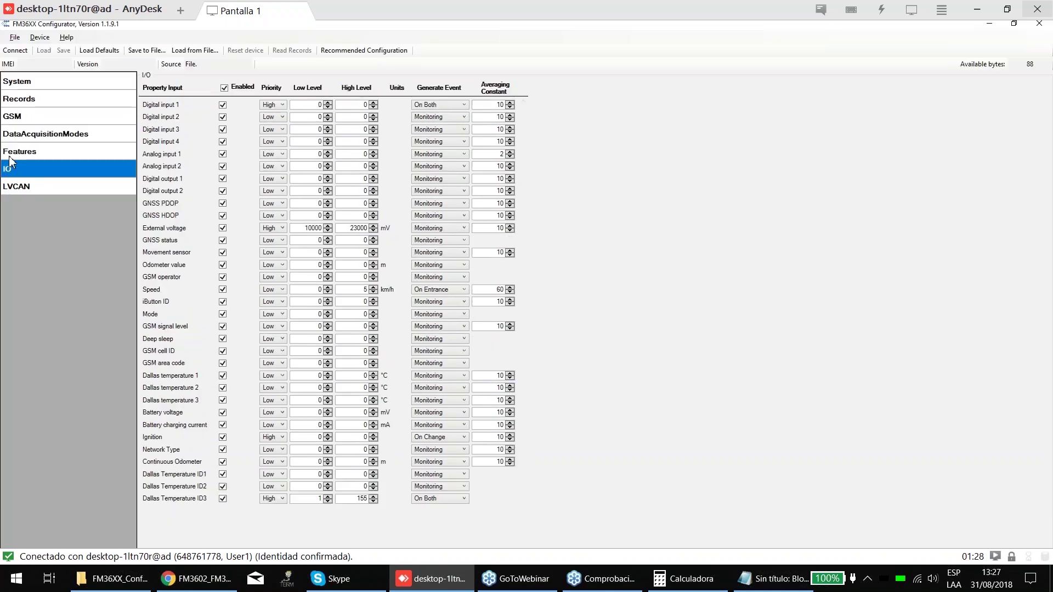
click(12, 186)
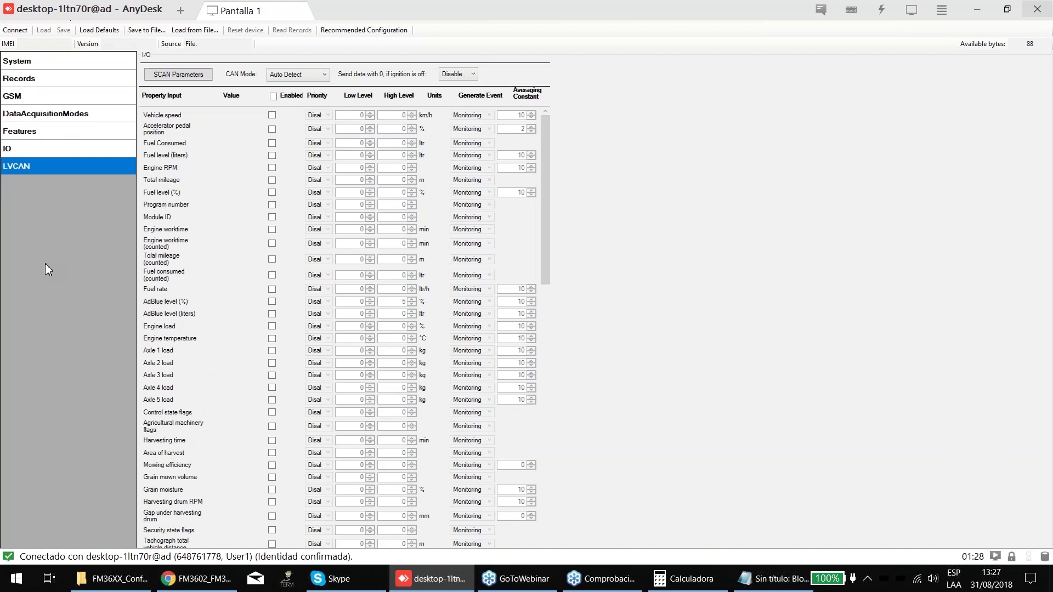
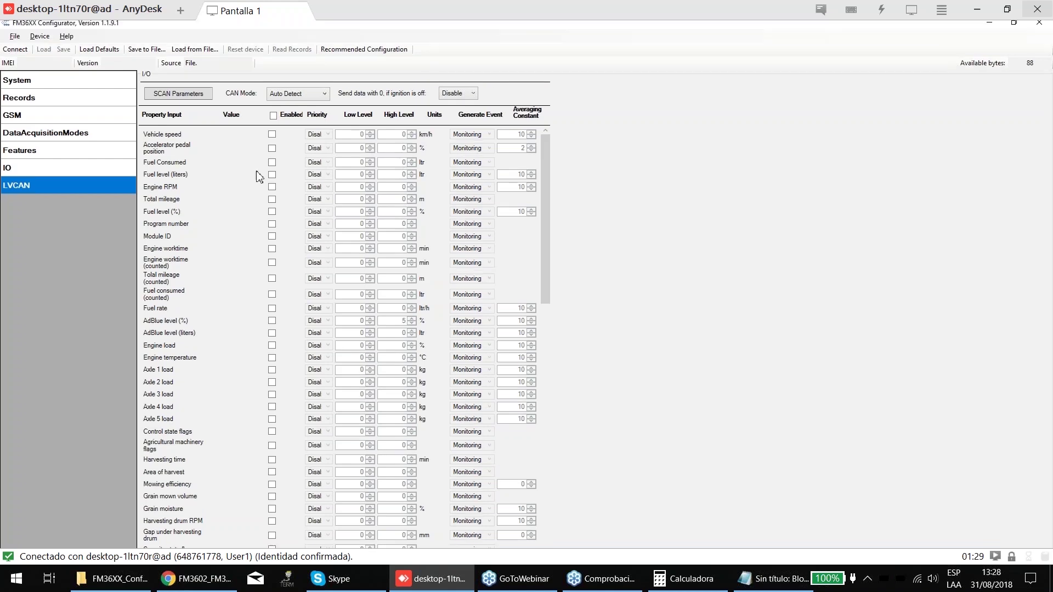
- Enable Engine RPM with High priority, Low Level 250 and High Level 5000
click(272, 185)
click(318, 186)
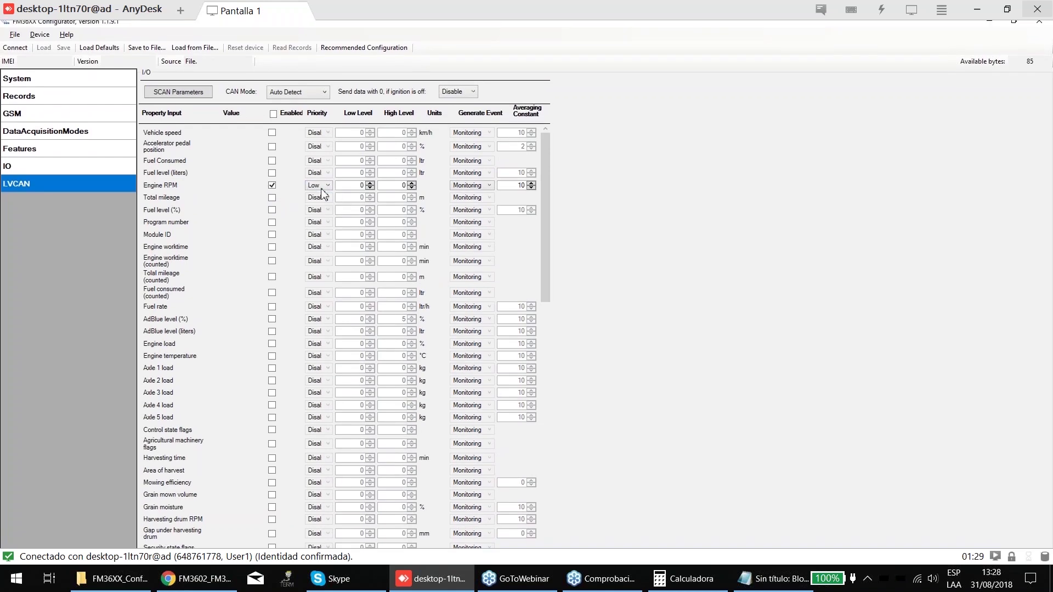
click(314, 212)
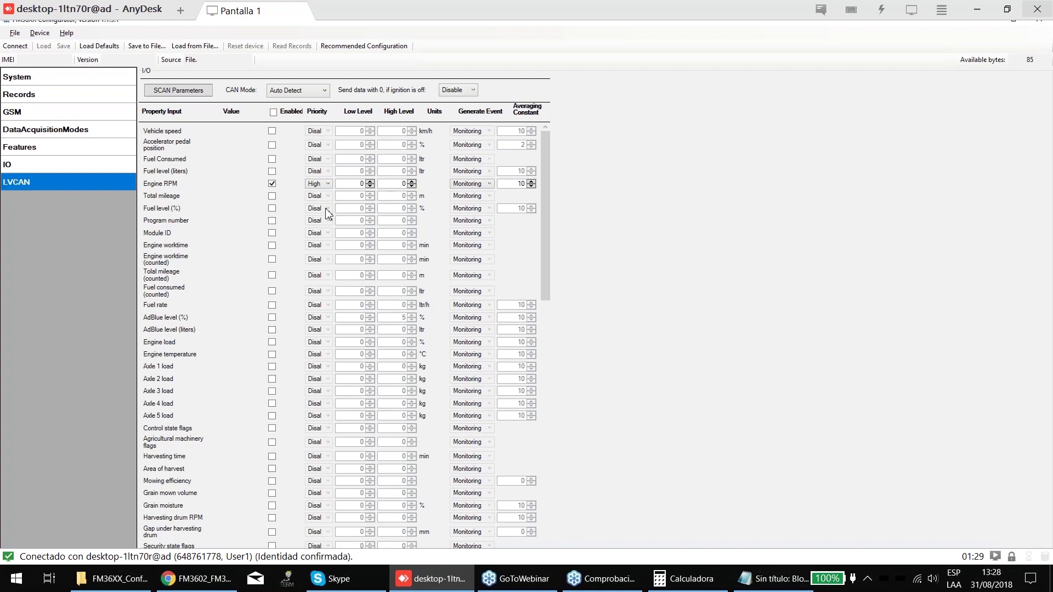
key(Tab)
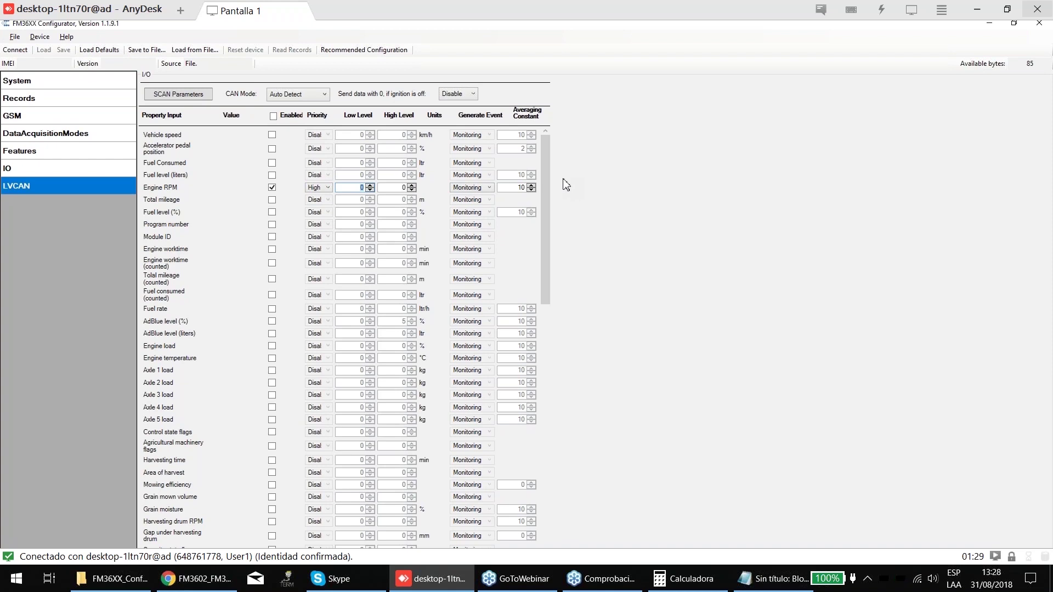
key(Tab)
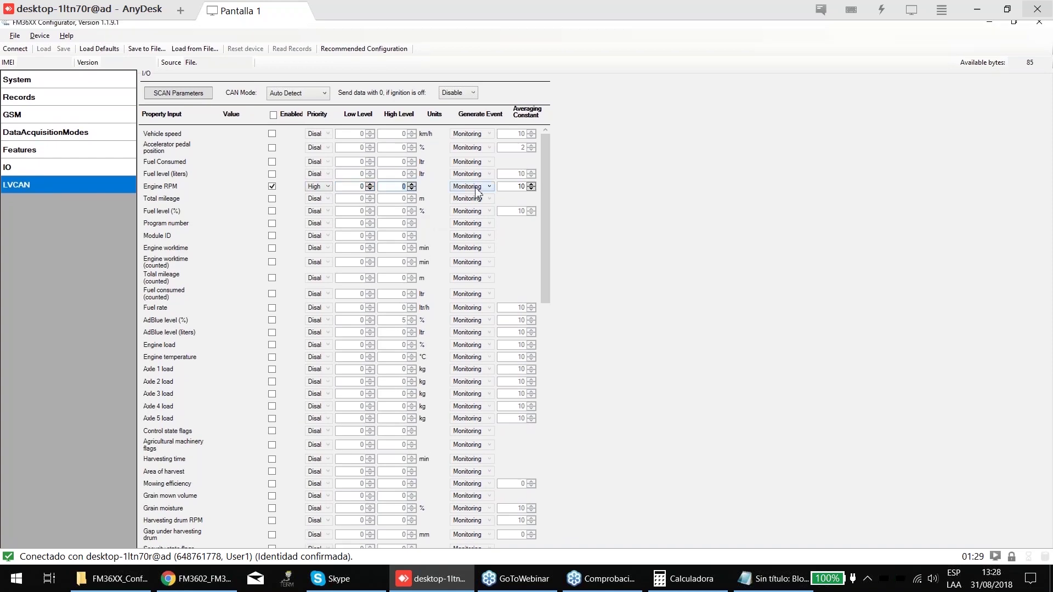
text(5000)
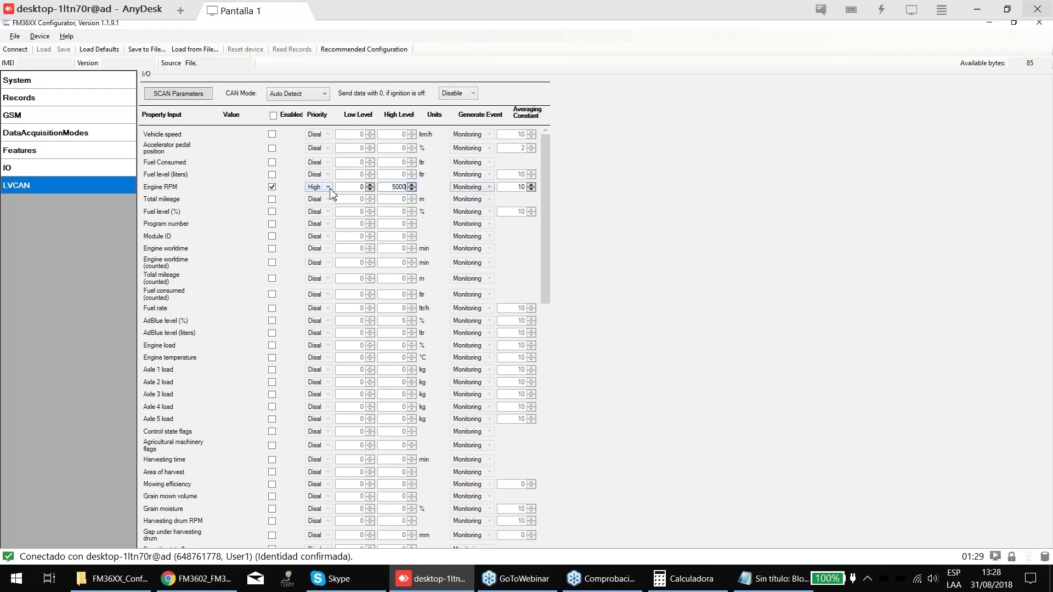
key(shift+Tab)
text(250)
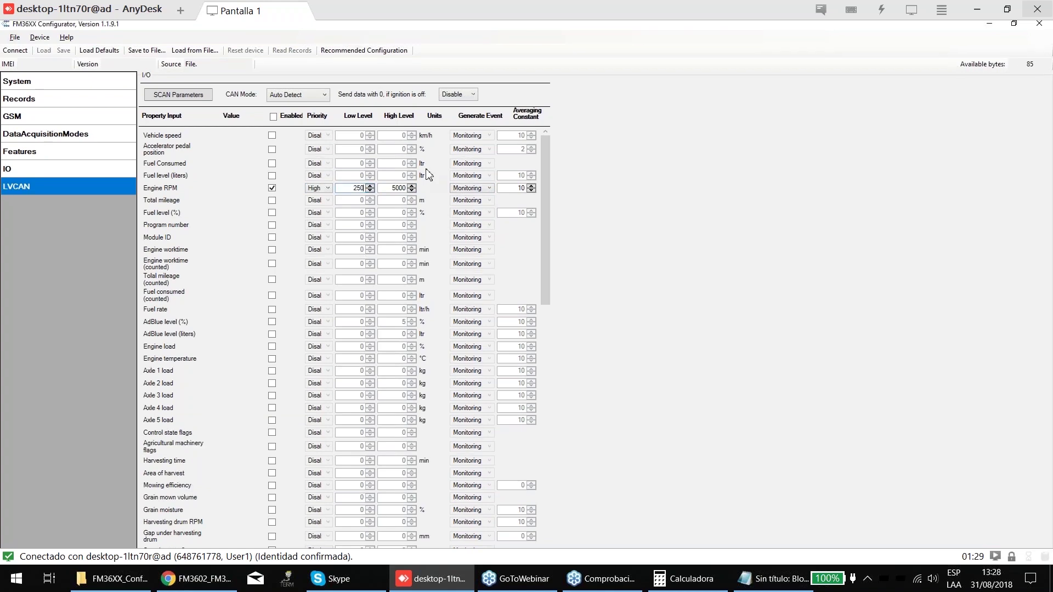
click(487, 187)
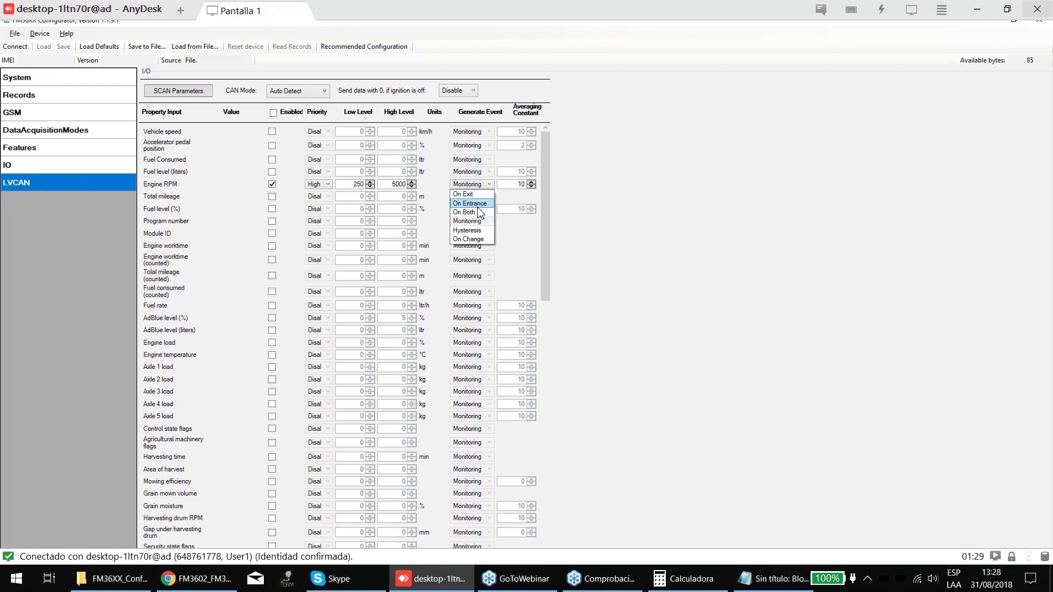
- Set Engine RPM's Generate Event to On Both and keep the averaging constant at 10
click(480, 213)
click(487, 184)
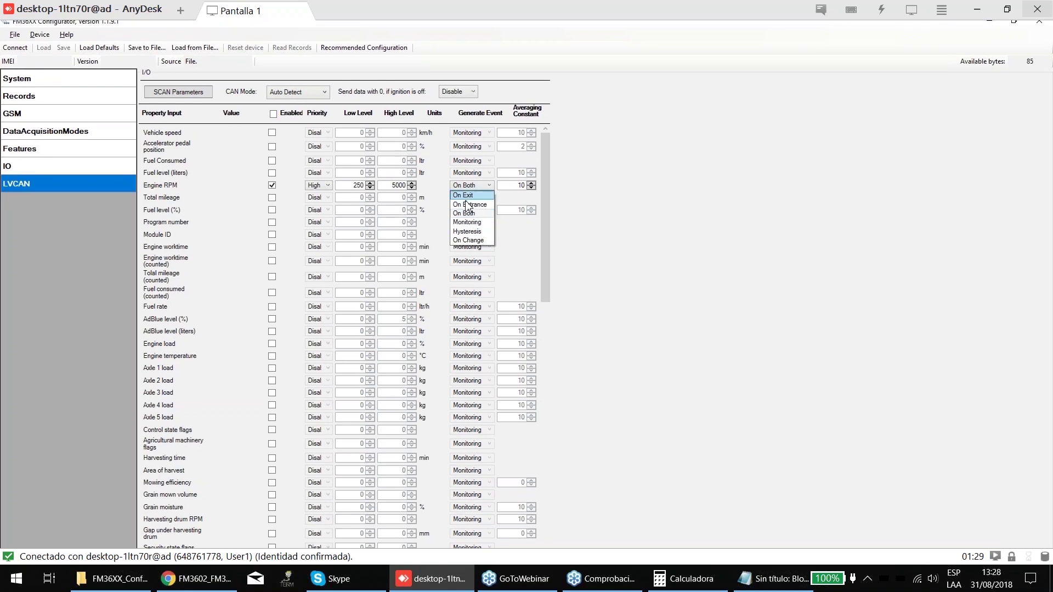
click(511, 196)
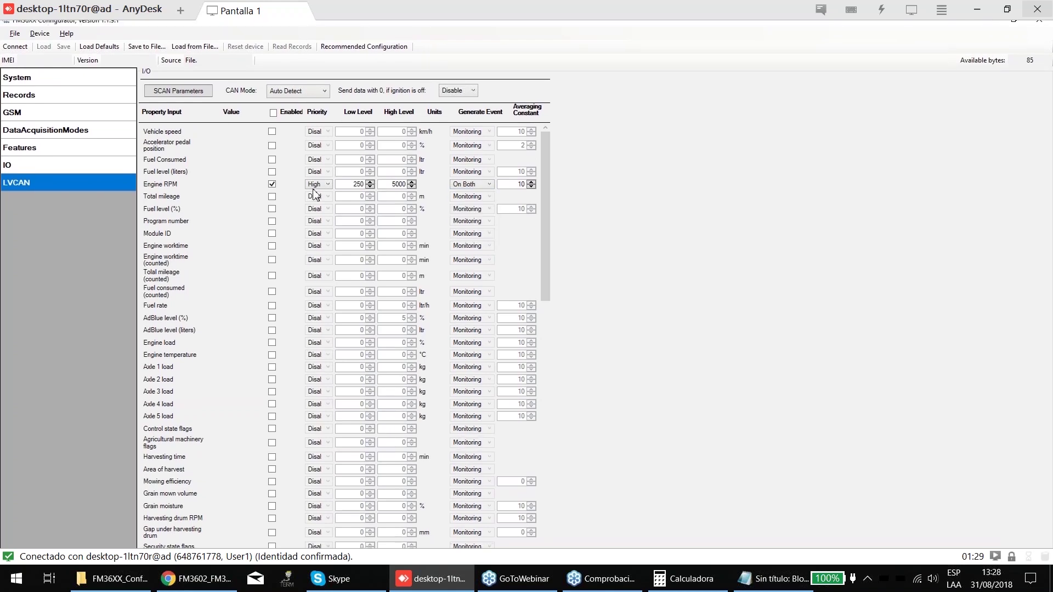
key(Tab)
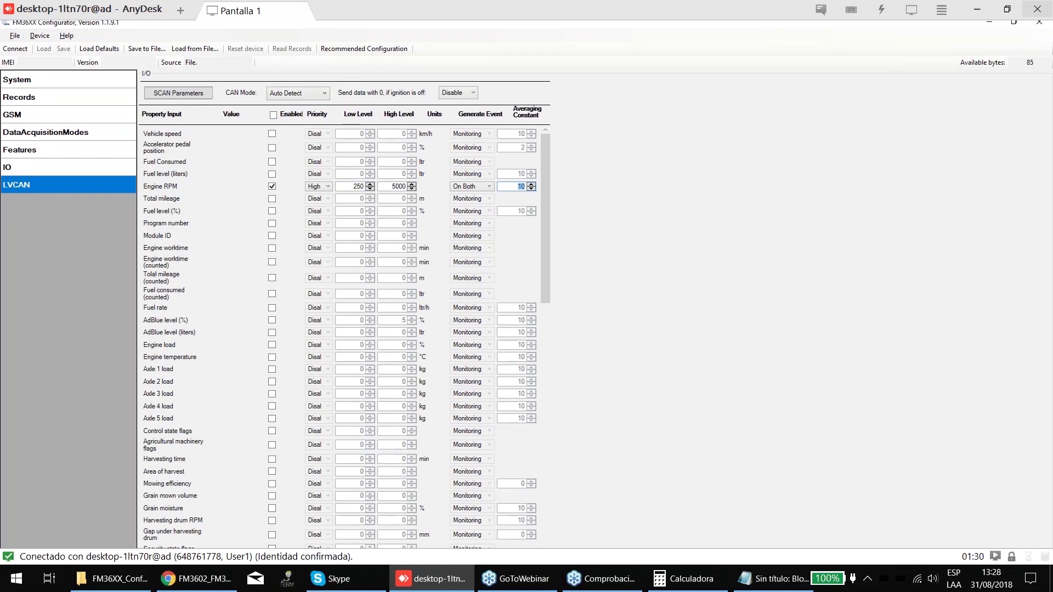
text(10)
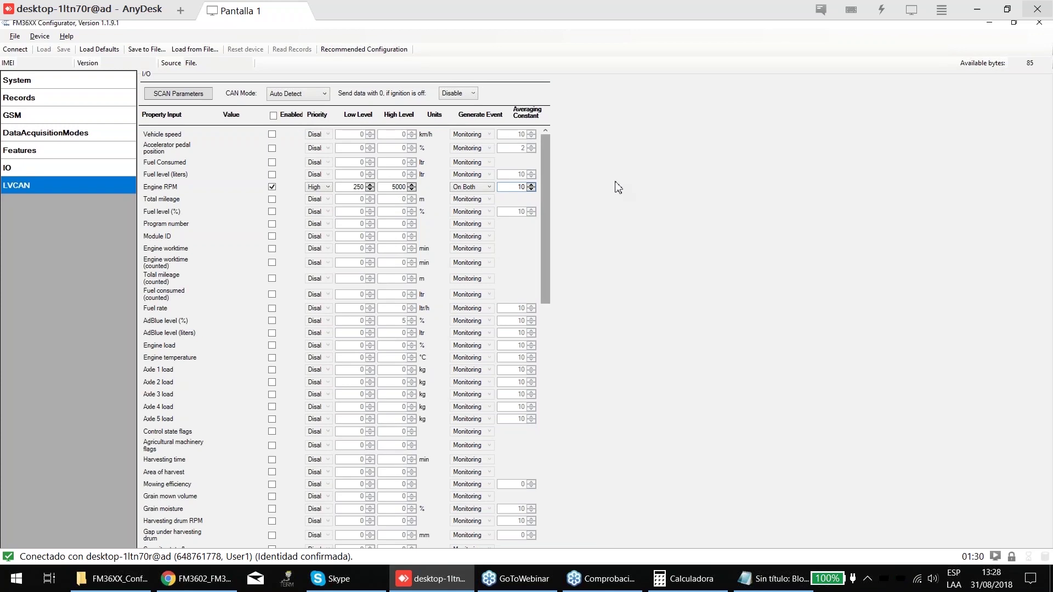
scroll(292, 296, down, 10)
scroll(281, 364, down, 7)
scroll(280, 364, up, 12)
scroll(273, 363, up, 3)
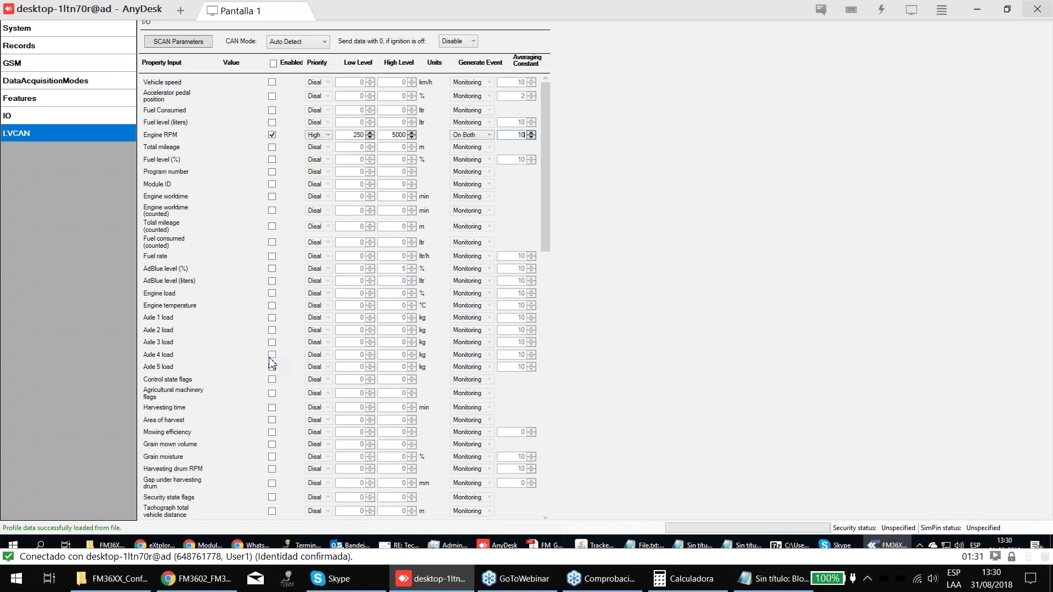
- Check the sticker pinout in the FM3602 manual in Chrome, then return to the remote configurator
click(197, 578)
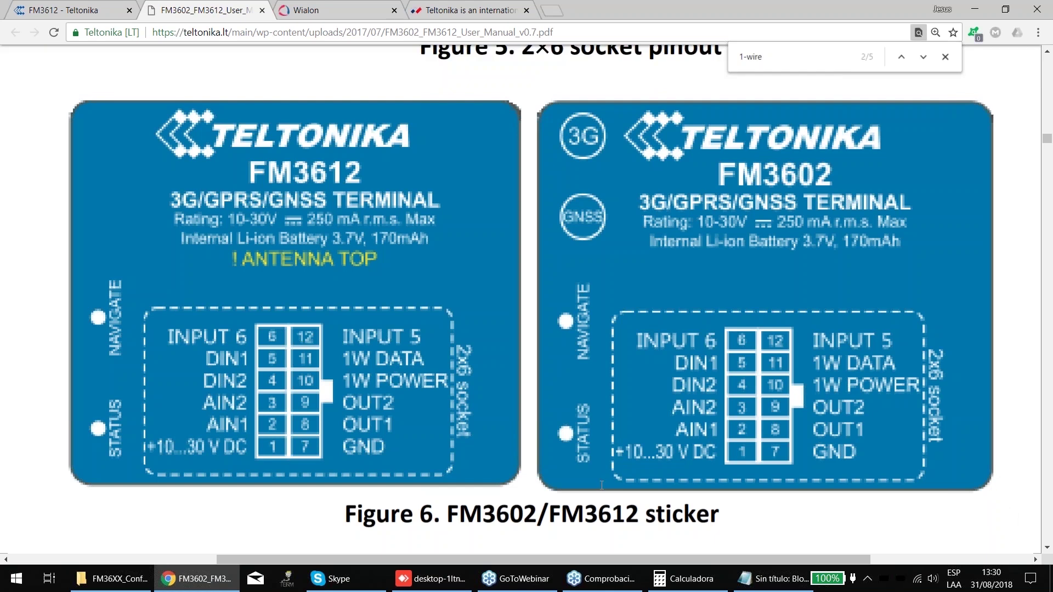
click(437, 579)
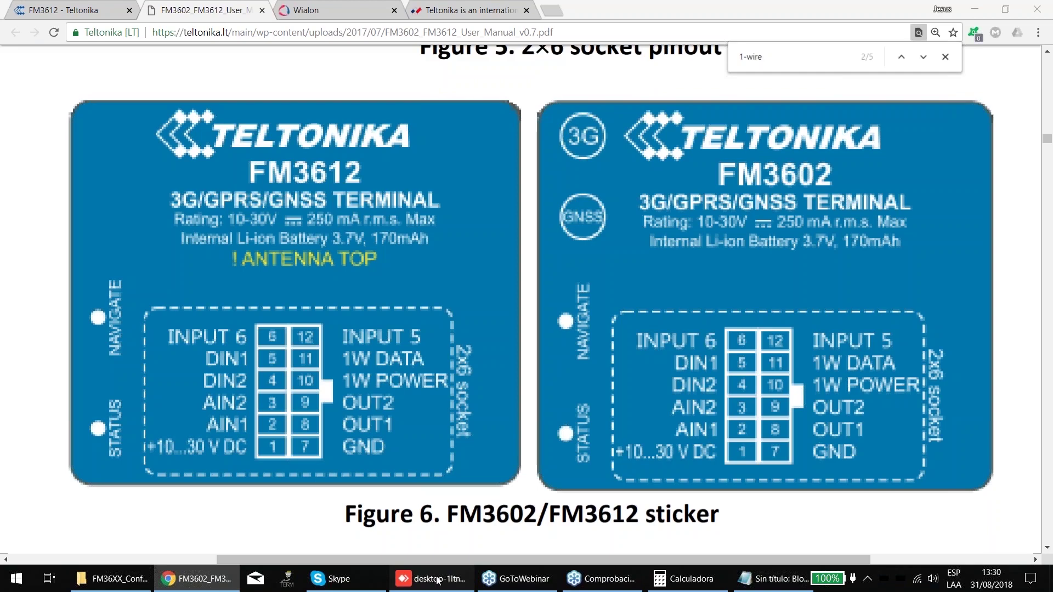
click(437, 579)
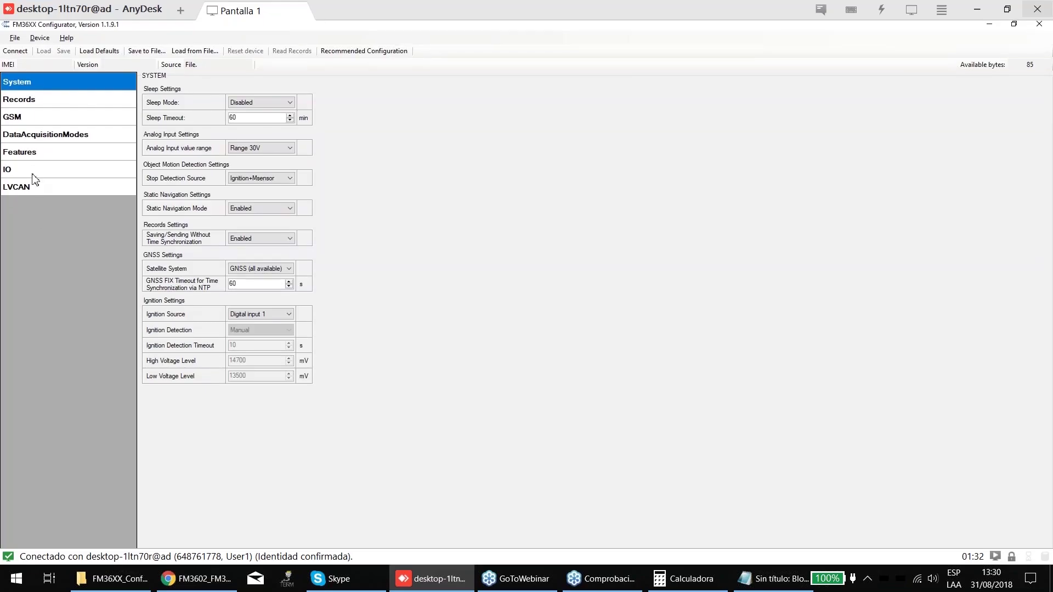
- Go to DataAcquisitionModes Home, then back to the LVCAN parameter table
click(59, 139)
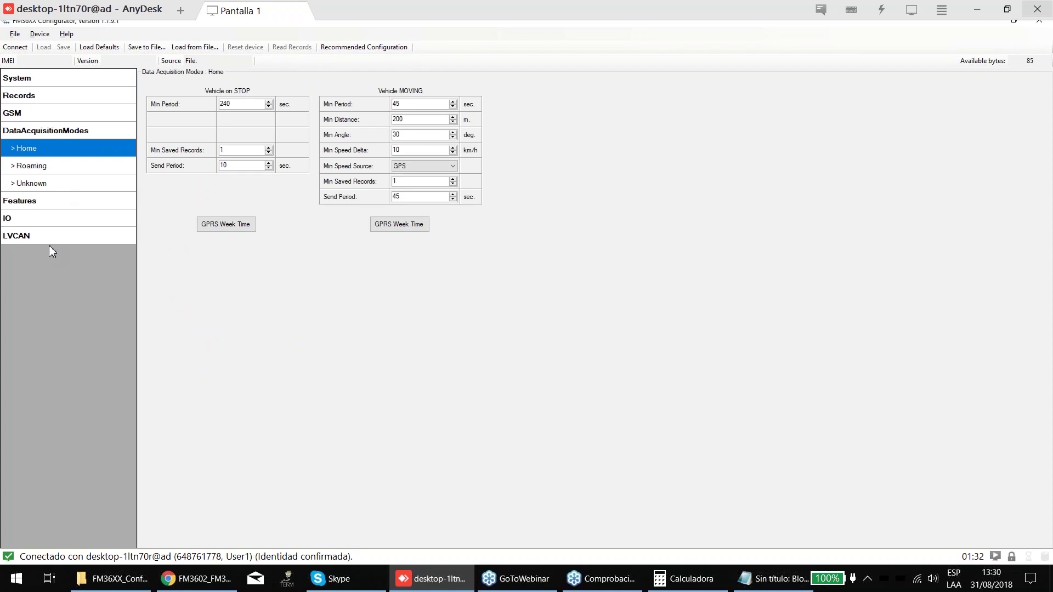
click(55, 233)
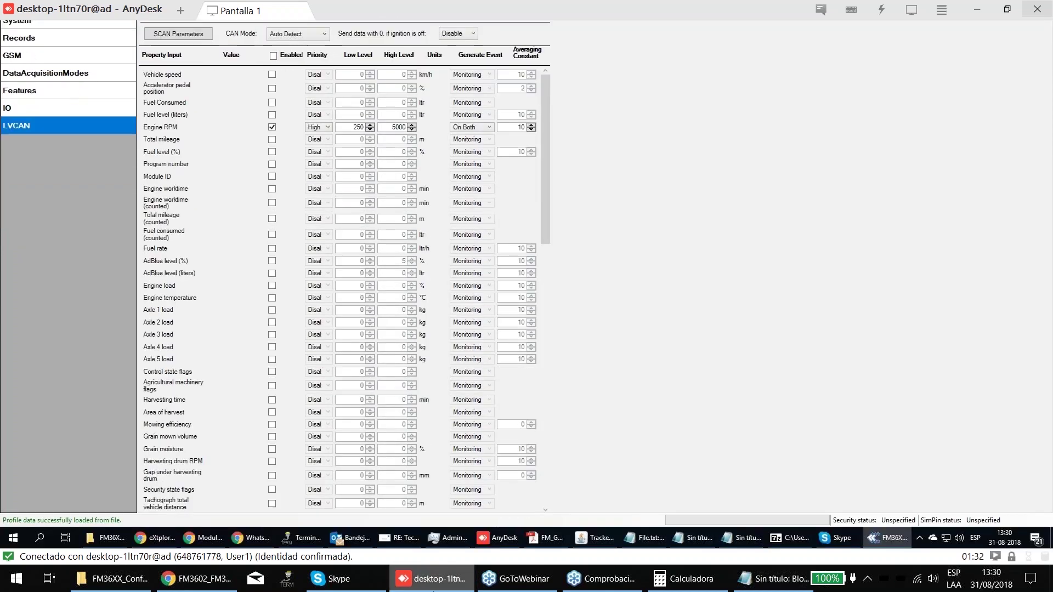
- Glance at the GoToWebinar session, then show the configurator's IO parameter table
click(519, 581)
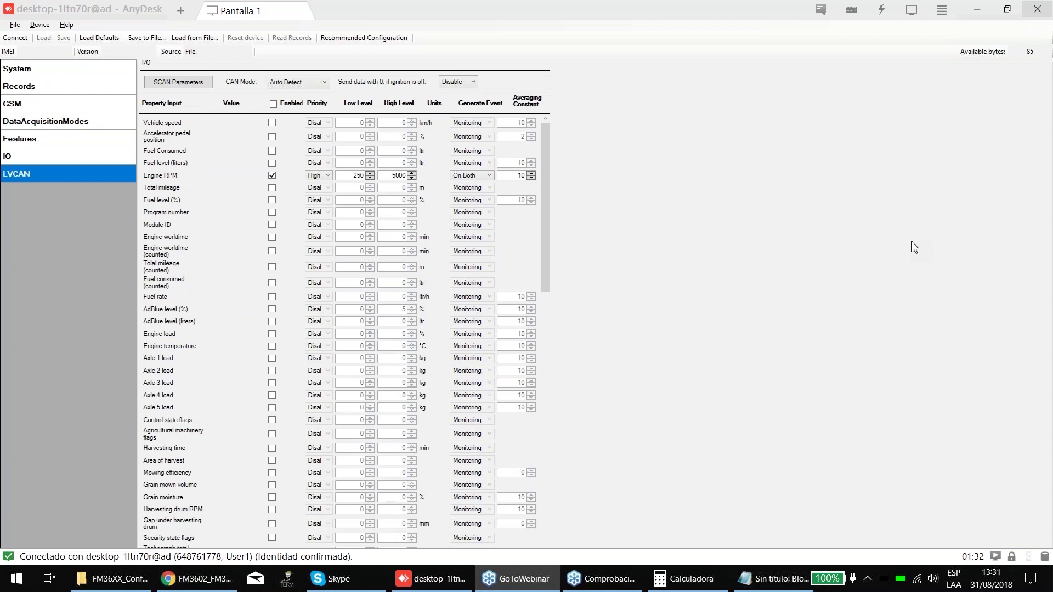
click(914, 247)
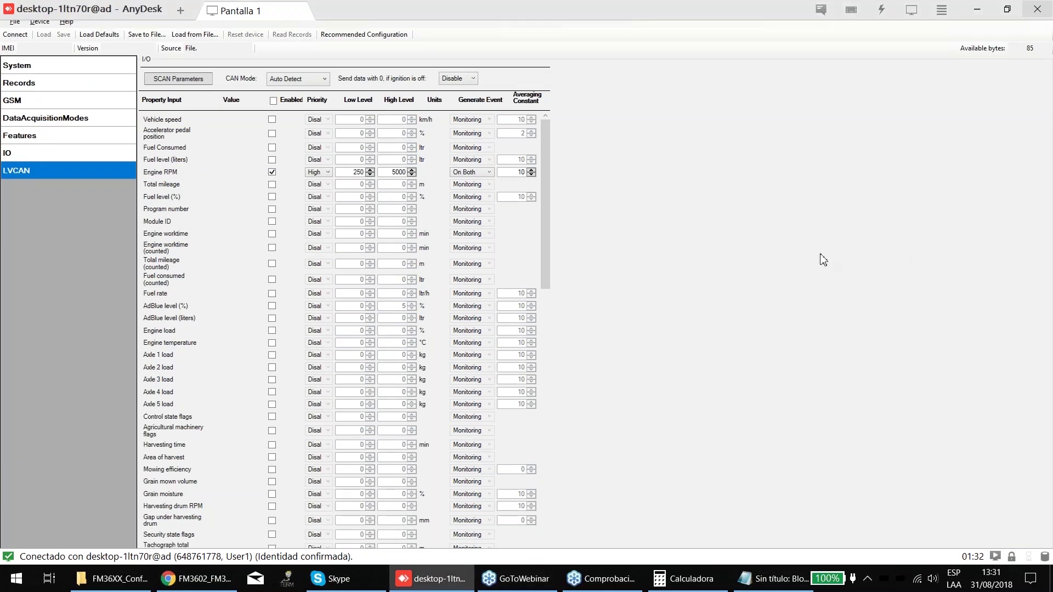
click(58, 169)
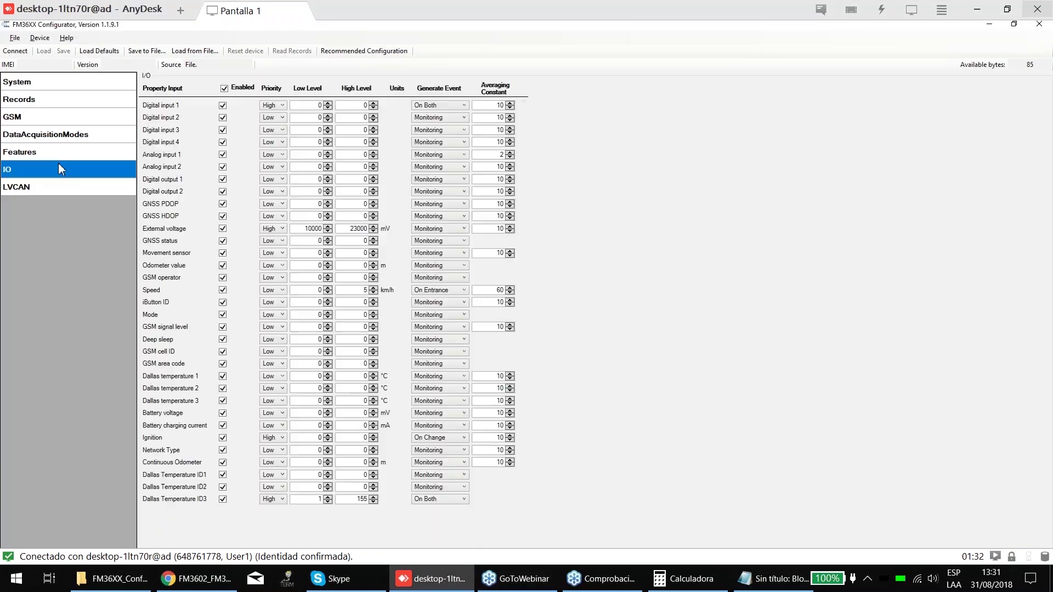